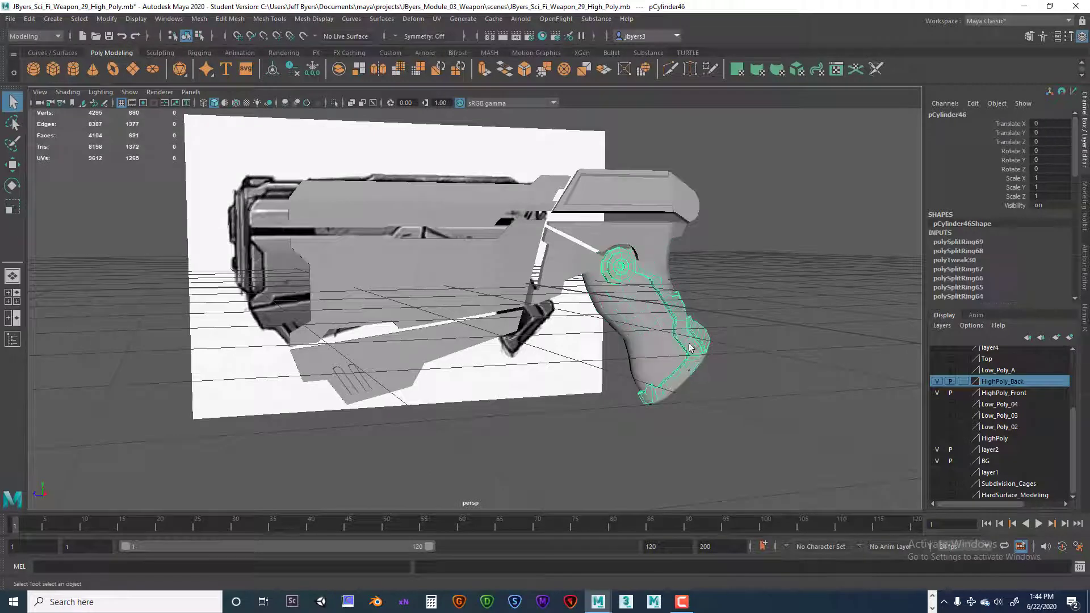
- Examine the pistol model from several angles and review the list of its display layers
alt+drag(699, 369, 685, 364)
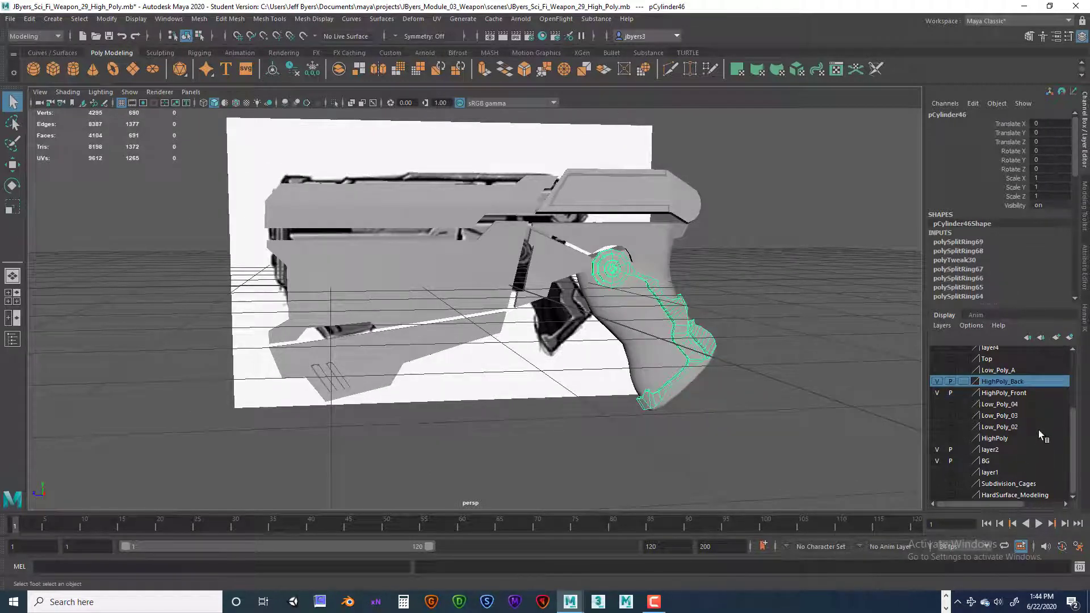
scroll(1038, 431, up, 3)
scroll(1033, 391, down, 3)
scroll(1033, 390, up, 3)
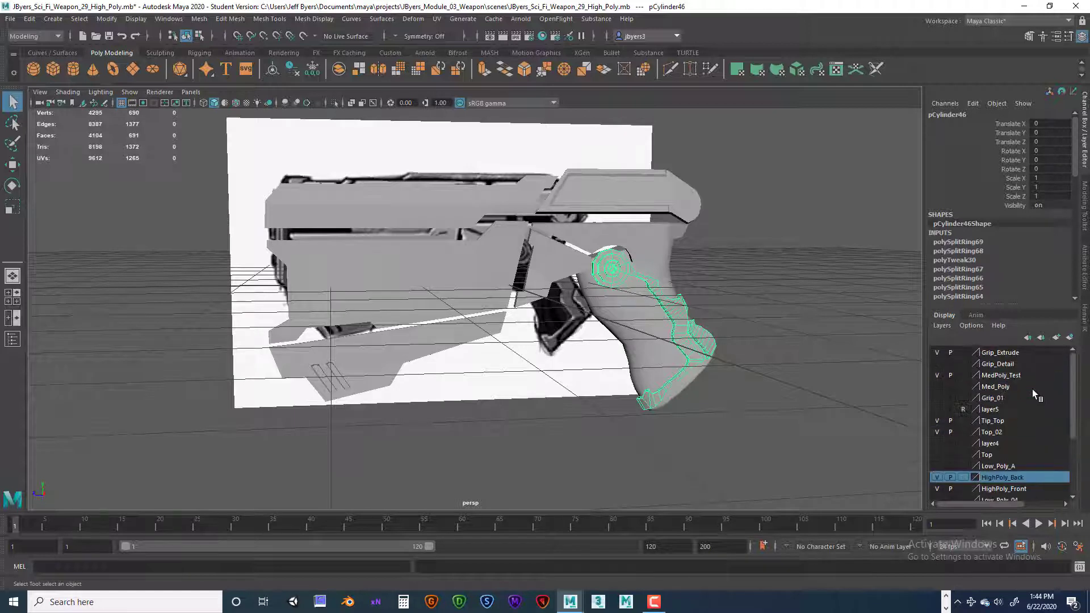
scroll(999, 368, down, 3)
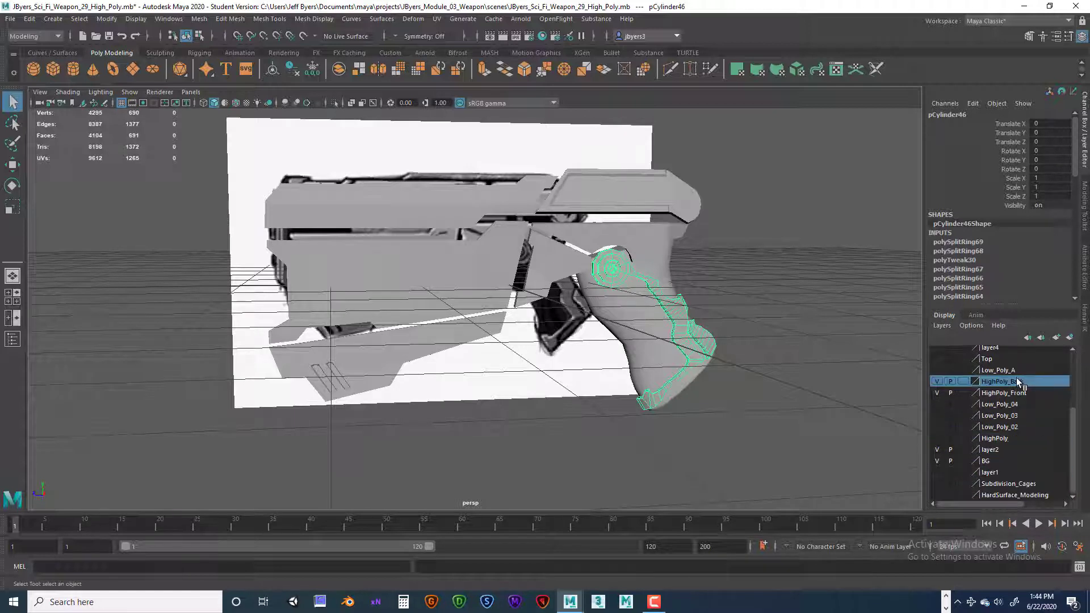
scroll(1017, 377, up, 3)
scroll(1020, 375, down, 3)
alt+drag(844, 413, 791, 403)
alt+drag(703, 364, 710, 365)
alt+right_drag(711, 365, 787, 371)
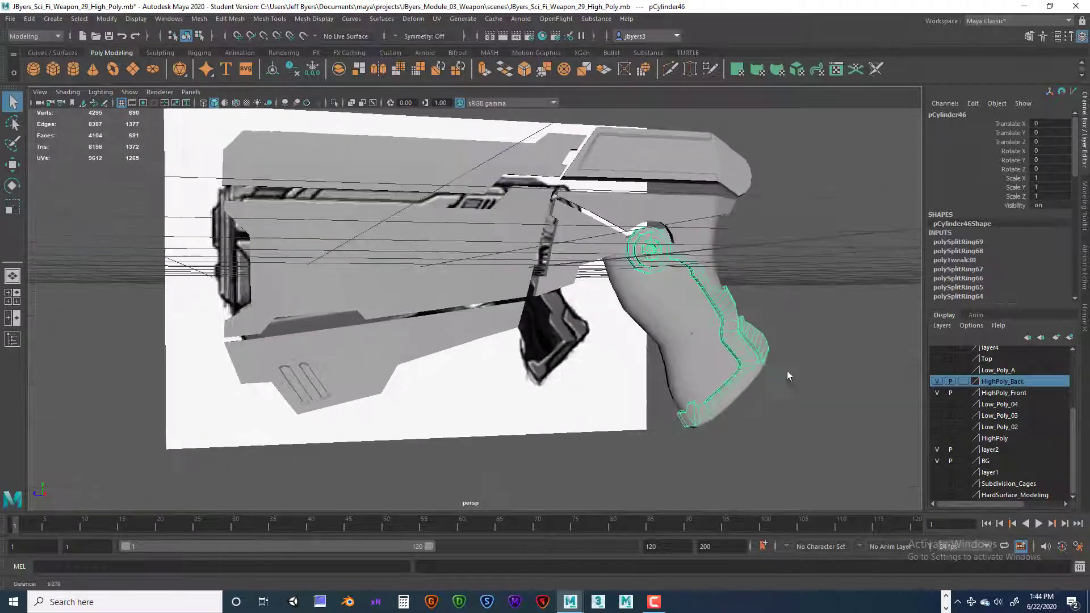
mouse_move(787, 370)
alt+mouse_down()
mouse_move(694, 359)
mouse_move(774, 382)
alt+mouse_up()
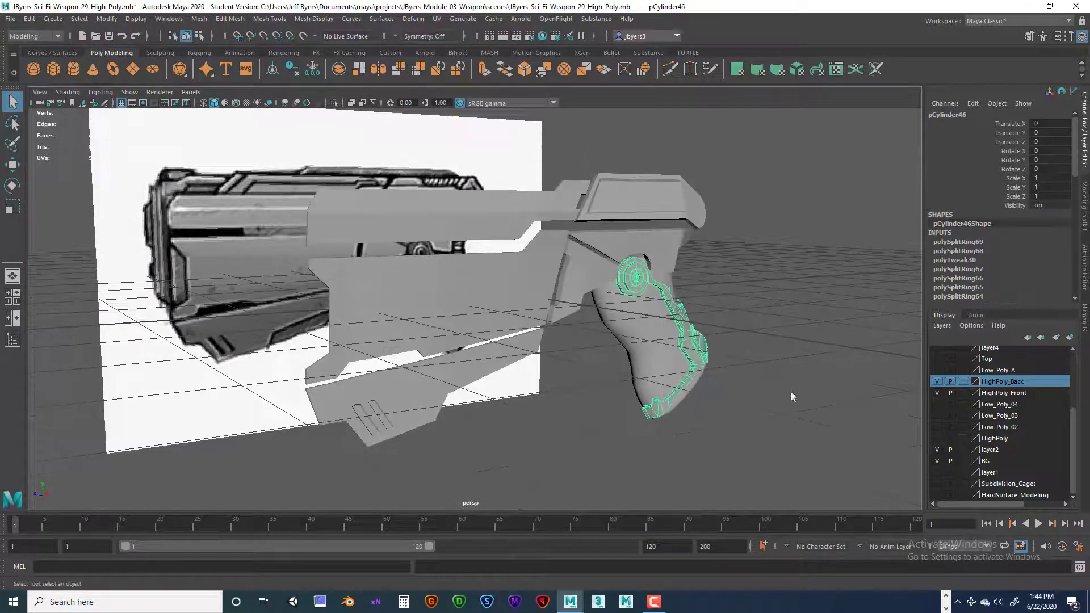
- Select all visible high-poly weapon parts together and duplicate them
scroll(1039, 411, up, 3)
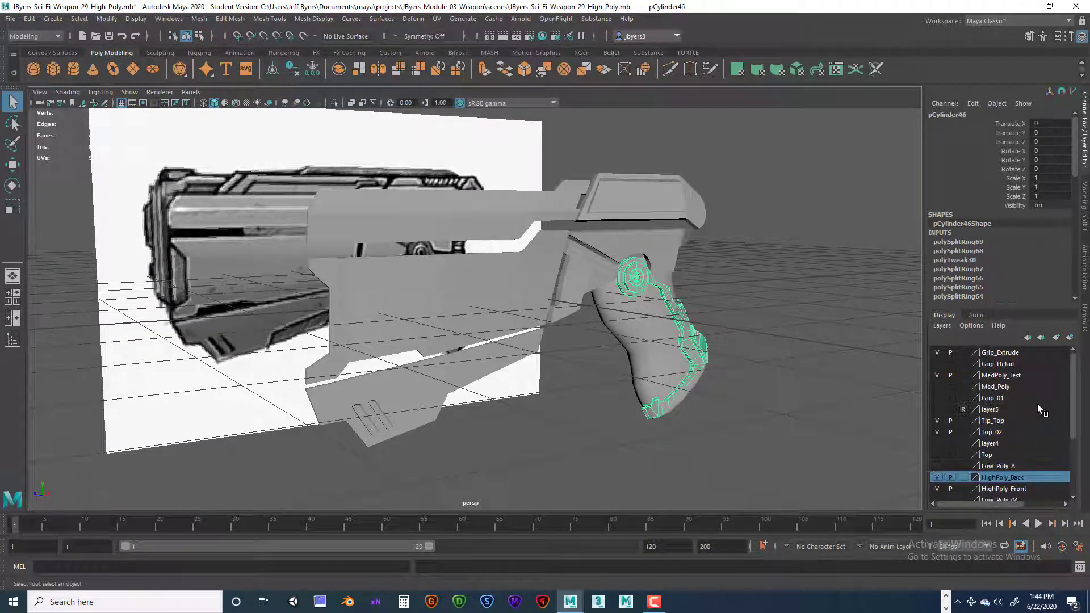
click(1000, 353)
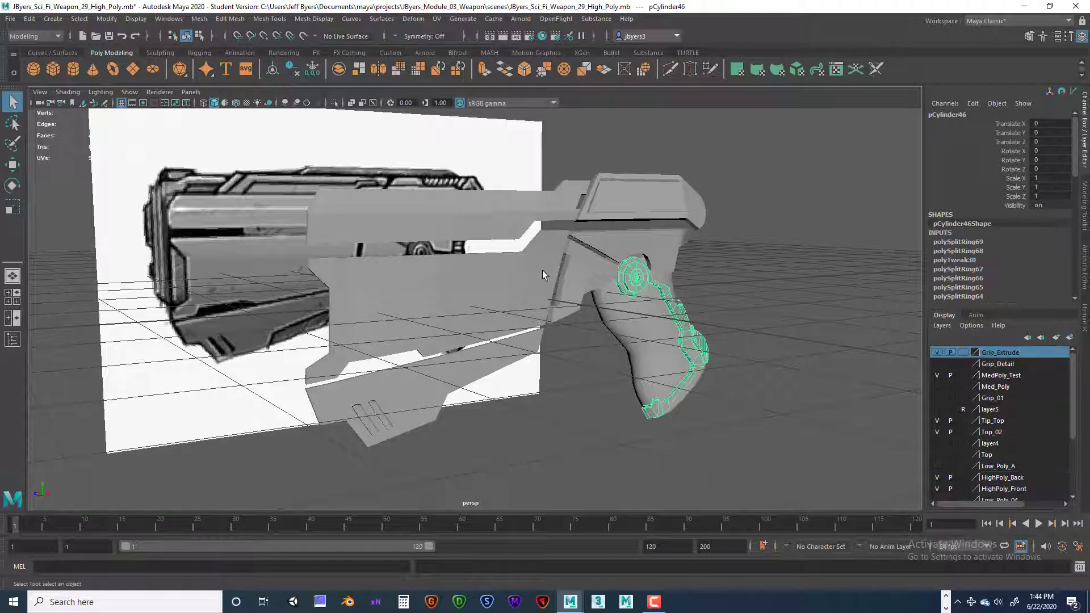
drag(413, 133, 732, 452)
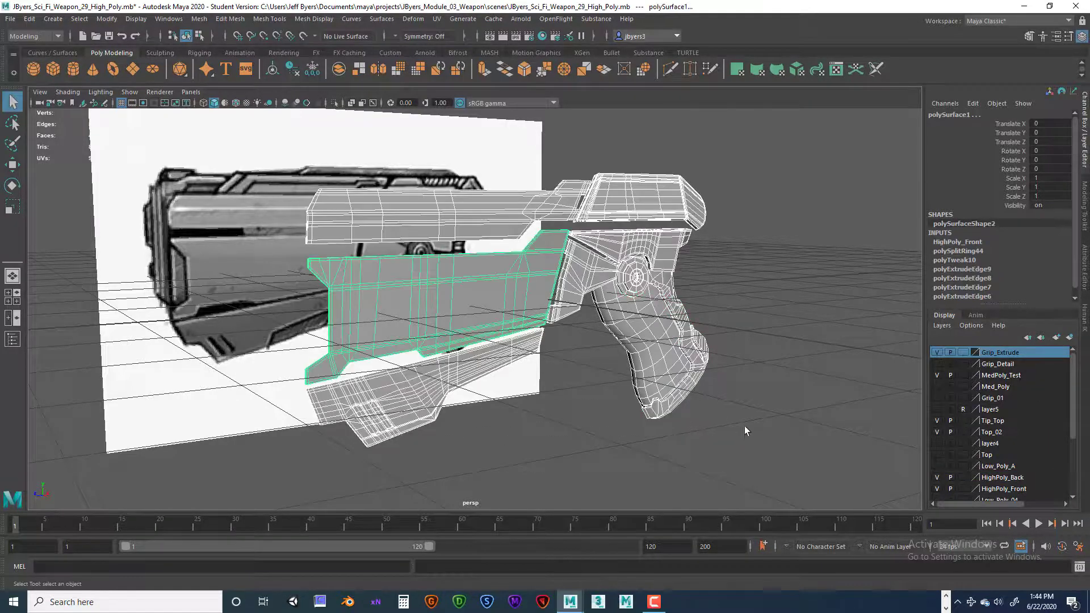
mouse_move(740, 372)
alt+mouse_down()
mouse_move(702, 370)
mouse_move(755, 372)
mouse_move(708, 371)
mouse_move(739, 372)
mouse_move(730, 372)
alt+mouse_up()
scroll(740, 372, up, 1)
scroll(740, 372, down, 1)
scroll(731, 372, up, 3)
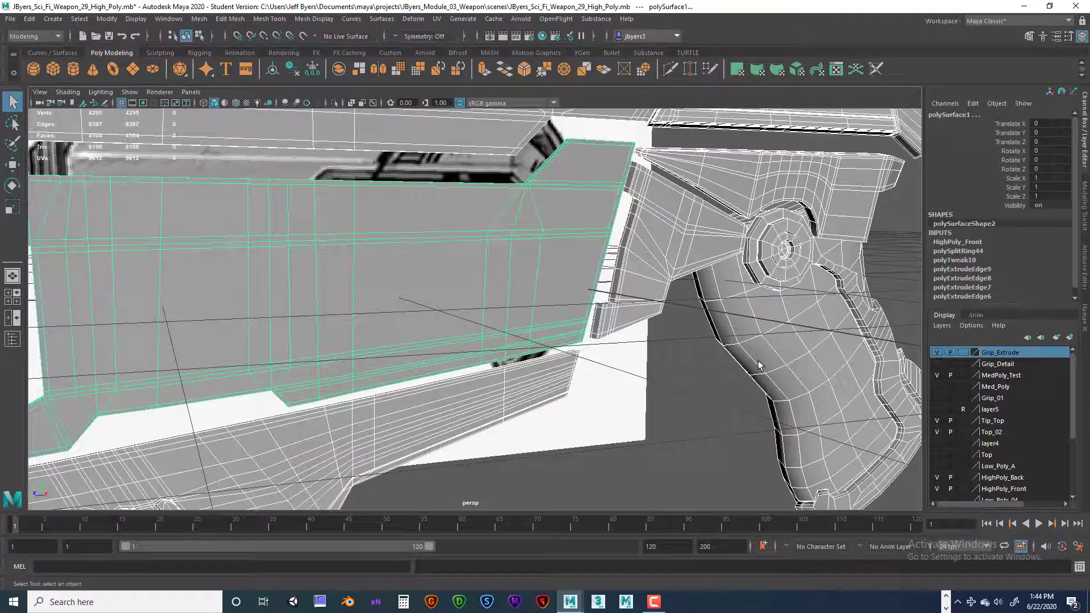
scroll(768, 356, down, 3)
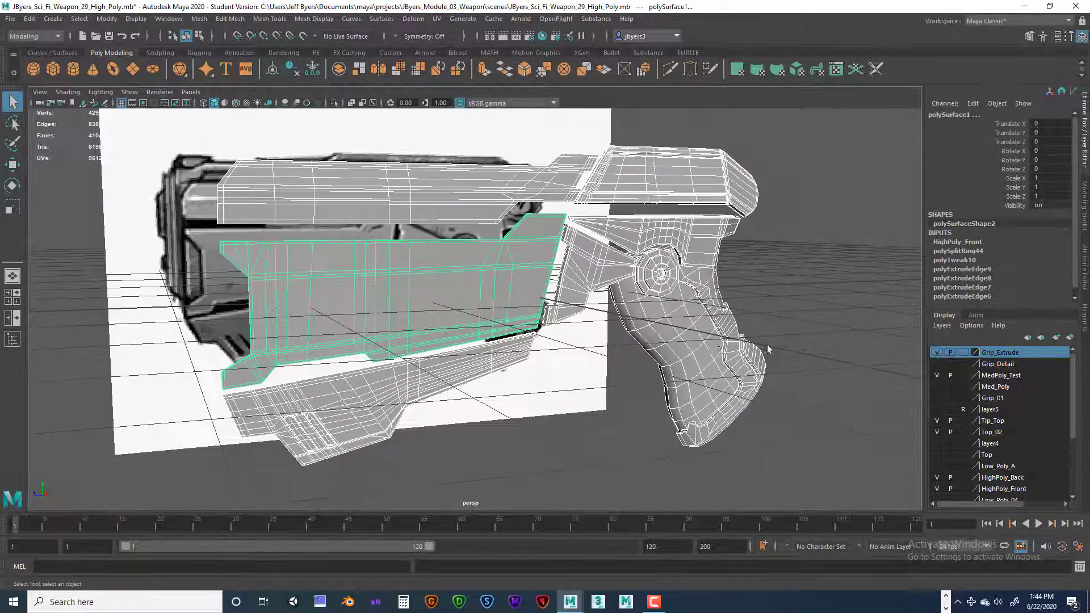
scroll(768, 352, down, 2)
key(ctrl+d)
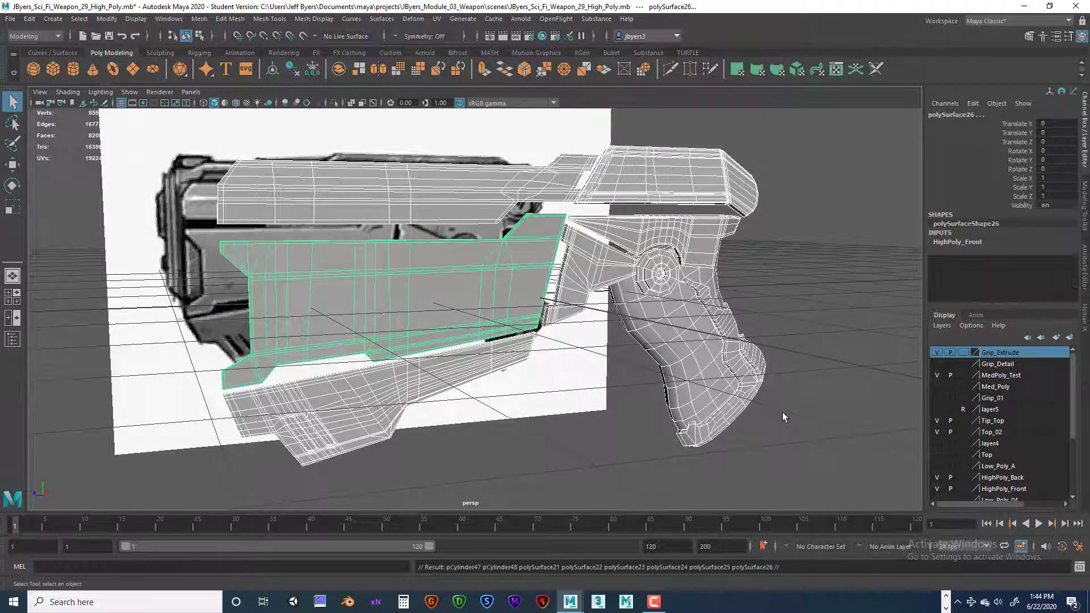
- Create a display layer from the selected duplicates and name it Main_High_Poly
click(1070, 339)
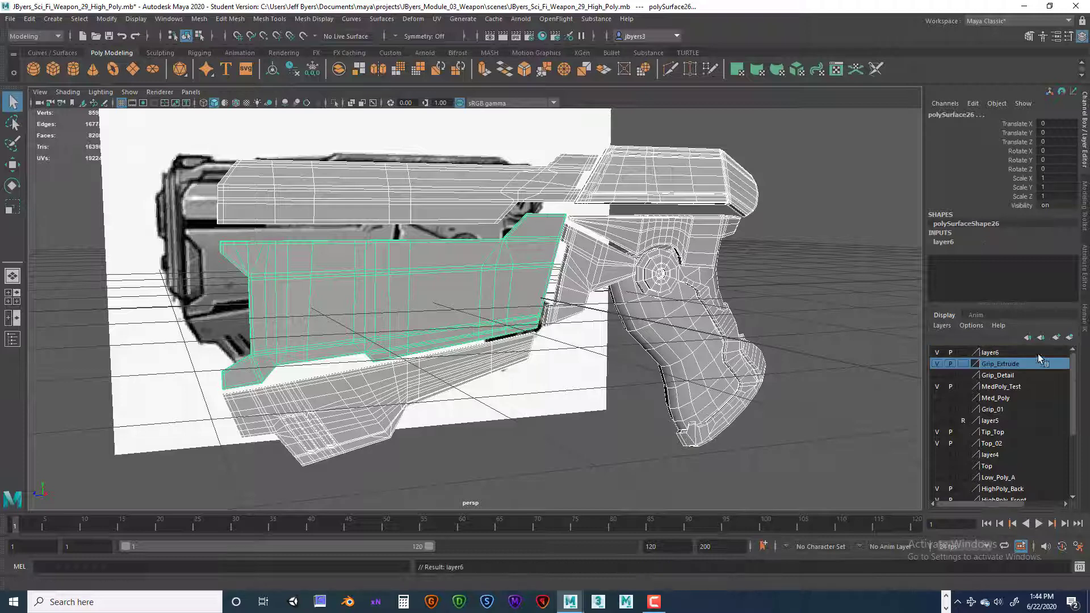
double_click(992, 353)
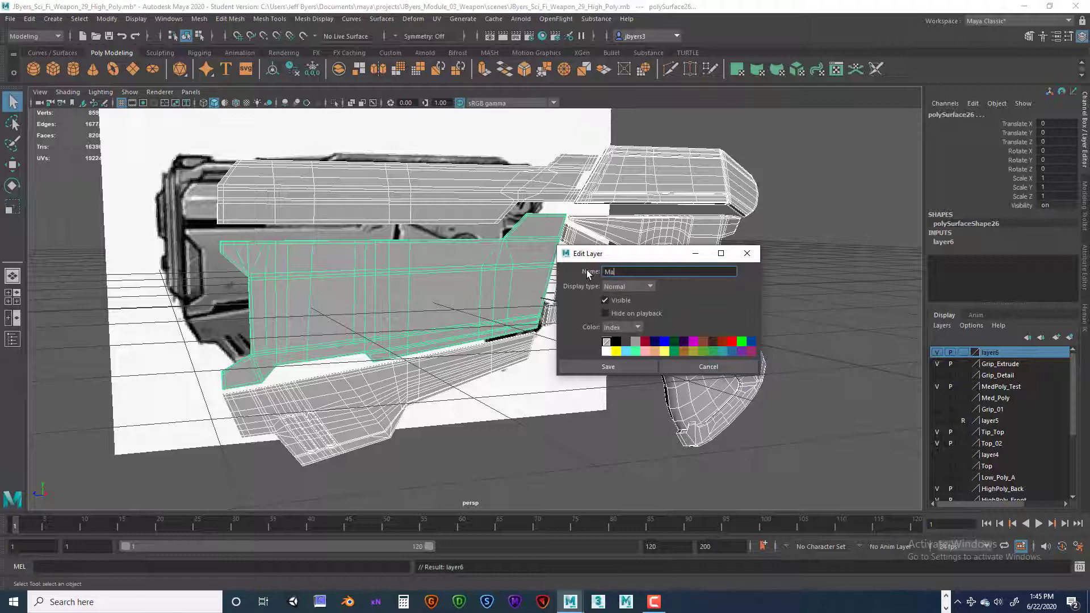
text(Main_High_poly)
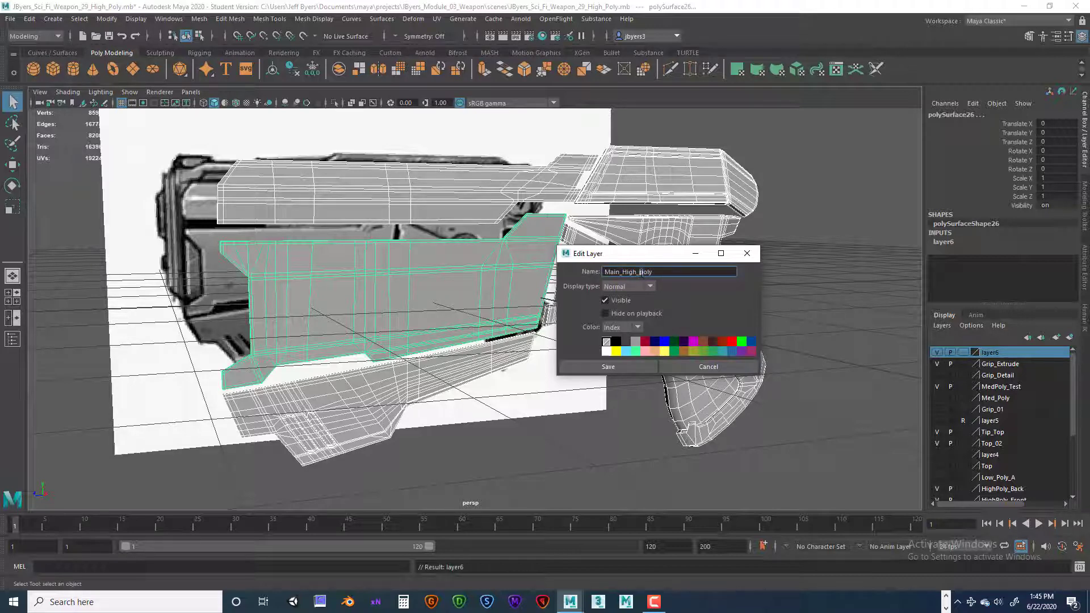
click(612, 369)
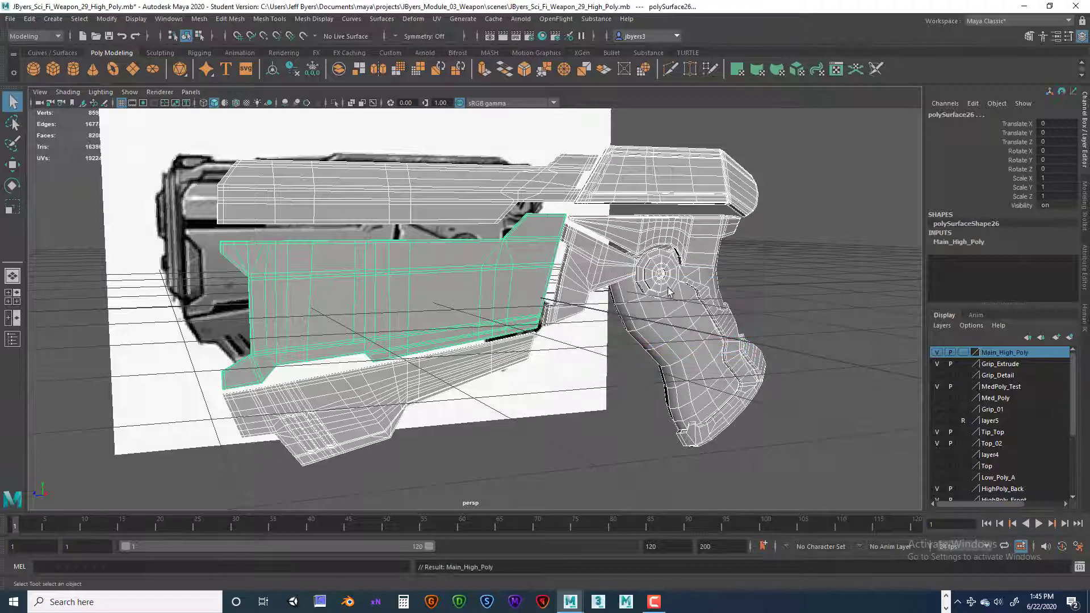
- Hide all other visible display layers, including Grip_Extrude, MedPoly_Test, HighPoly_Back, HighPoly_Front, layer2 and BG, keeping Main_High_Poly shown
click(992, 364)
click(1000, 352)
click(937, 387)
scroll(942, 443, down, 3)
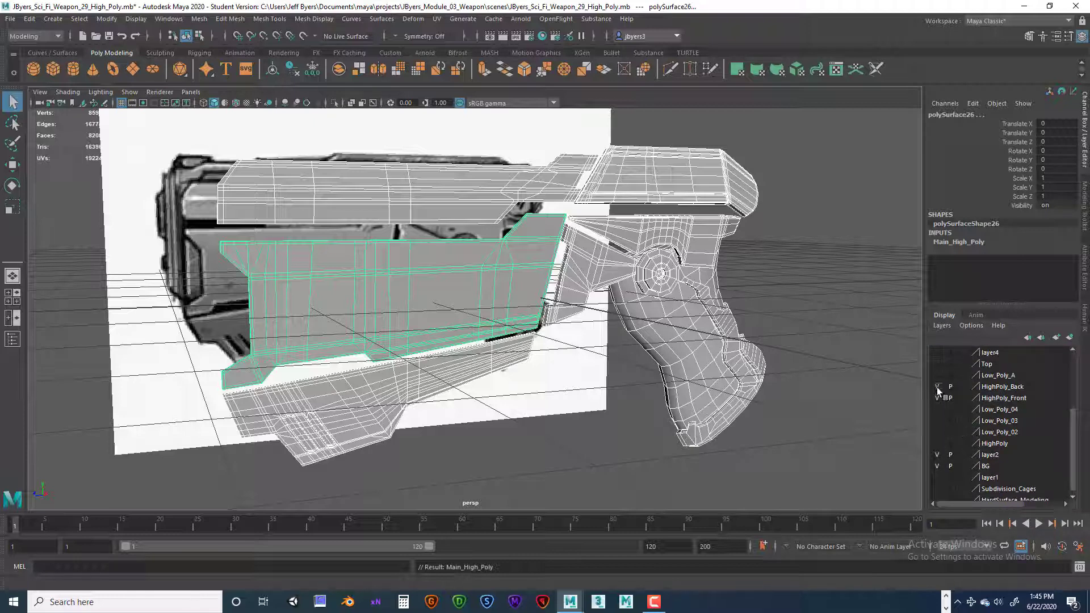
click(937, 398)
click(938, 454)
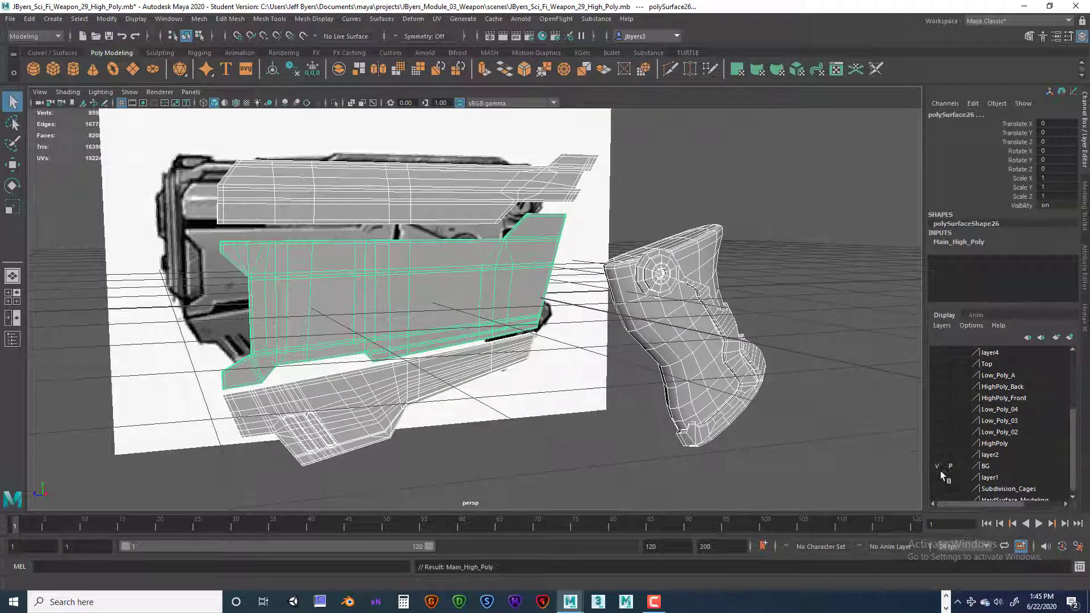
click(939, 466)
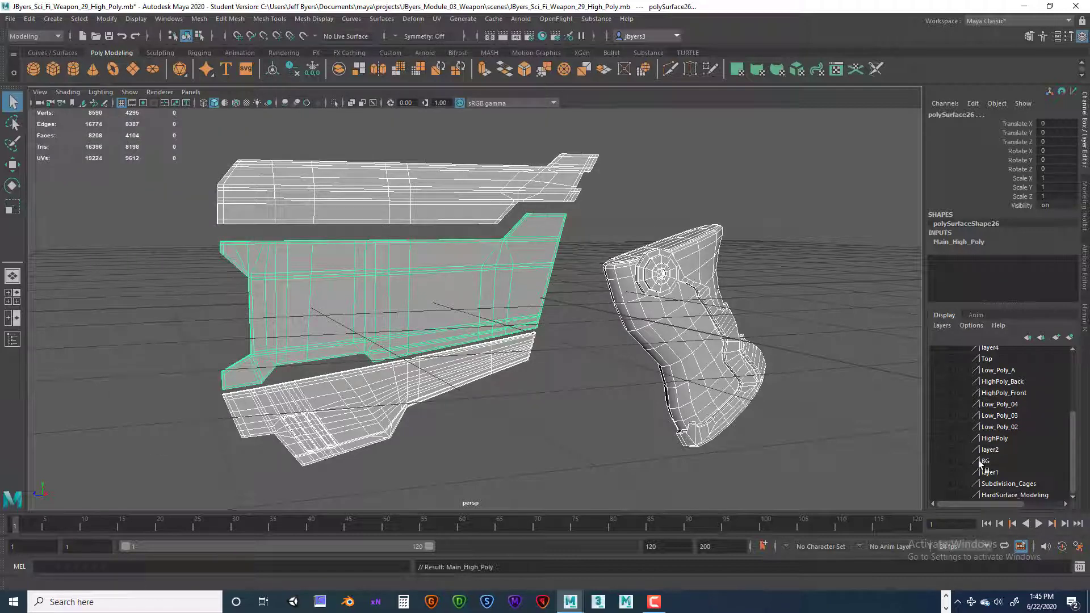
- Switch layer5's display type from Reference back to Normal
scroll(979, 460, up, 3)
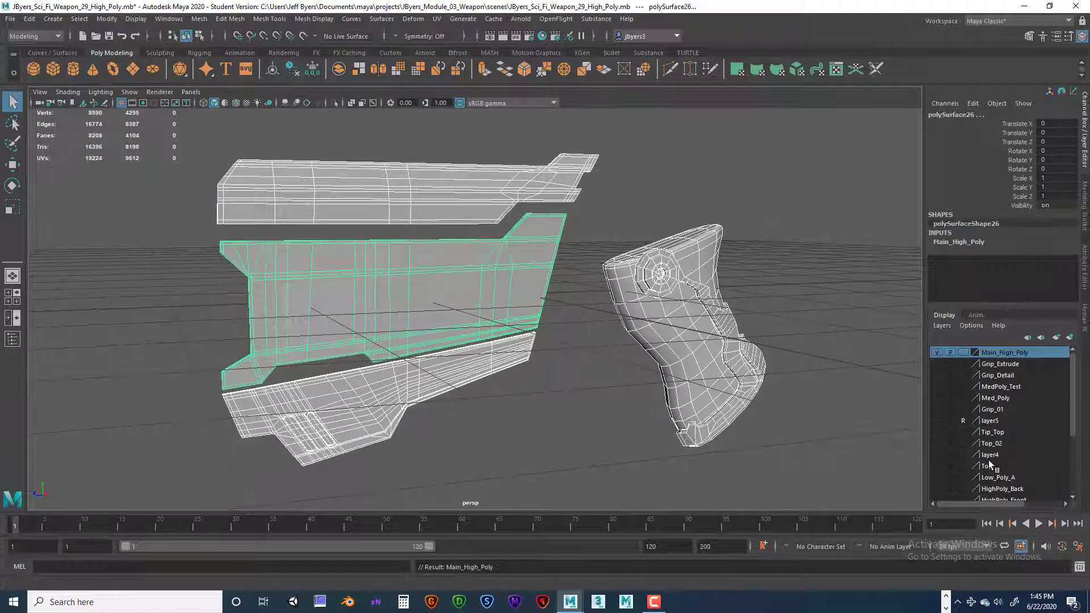
click(964, 421)
scroll(1008, 397, down, 3)
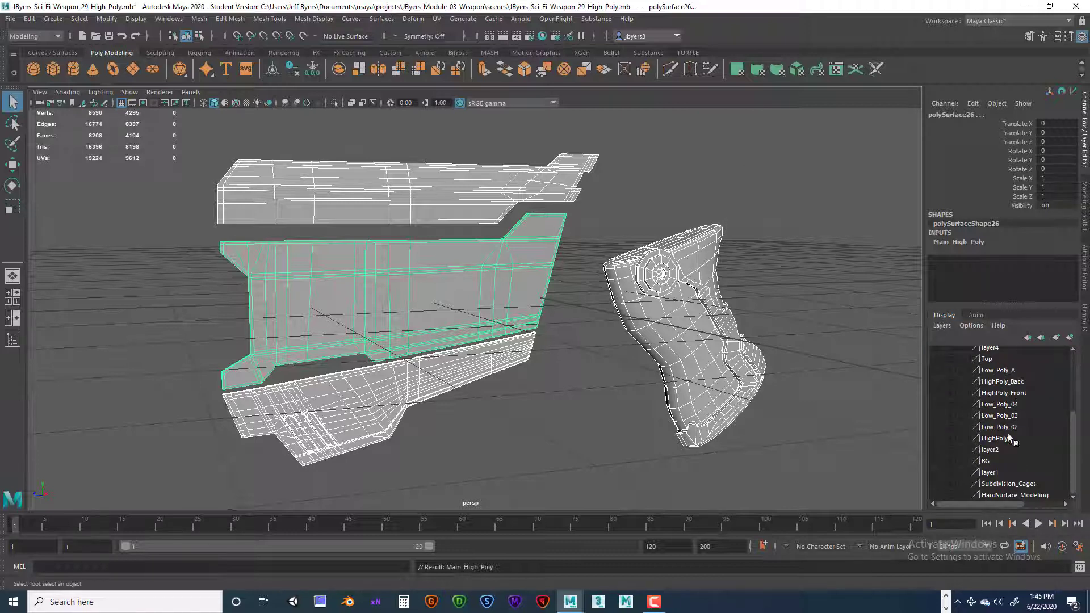
scroll(1016, 398, up, 3)
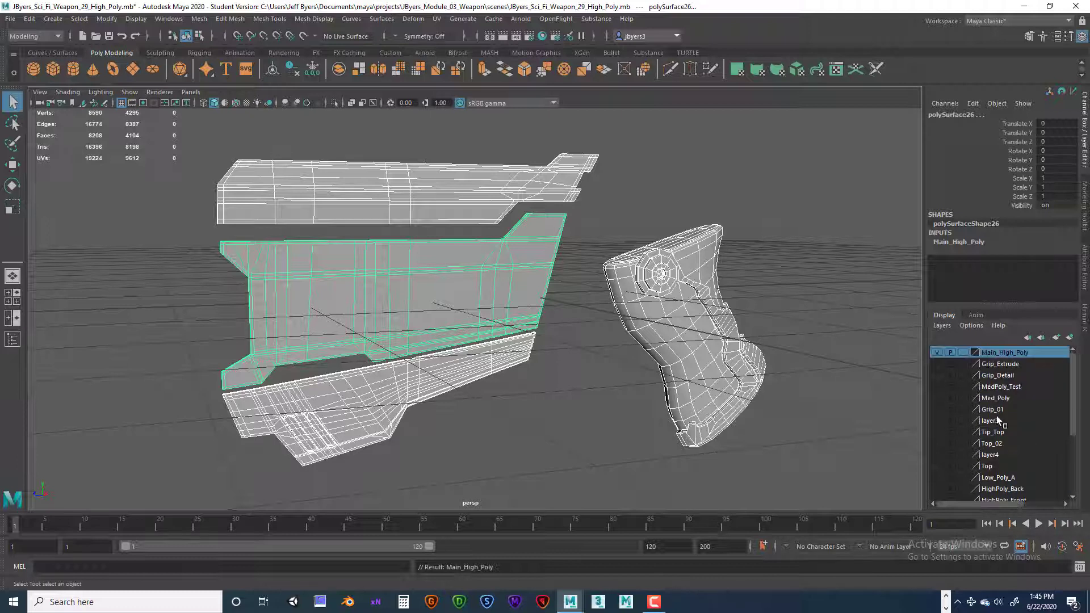
- Show the Low_Poly_02 layer and compare the low-poly weapon with the high-poly parts
scroll(1000, 414, down, 3)
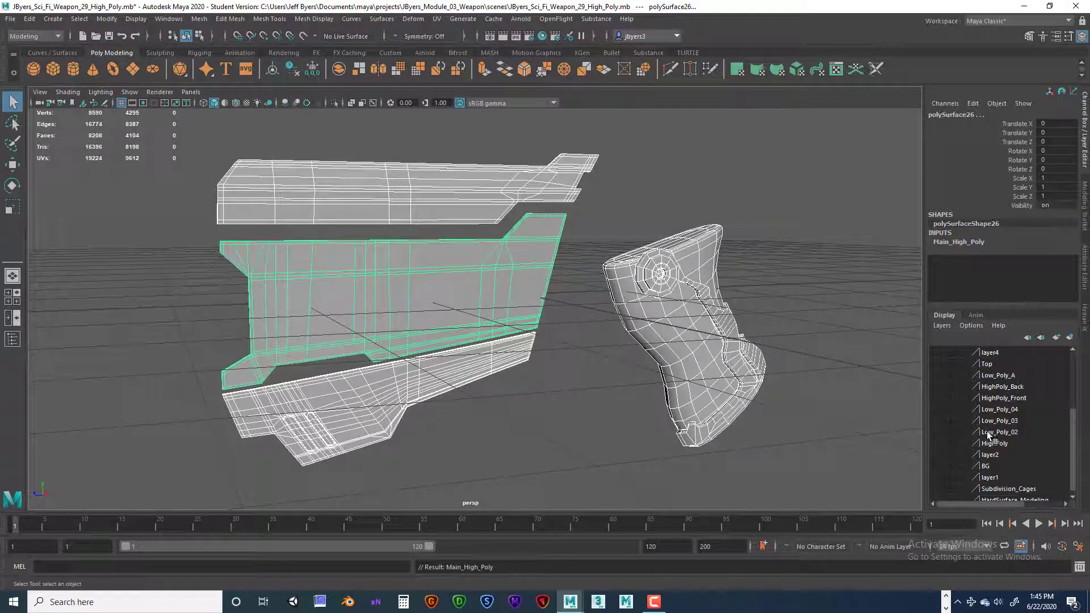
click(987, 431)
click(937, 432)
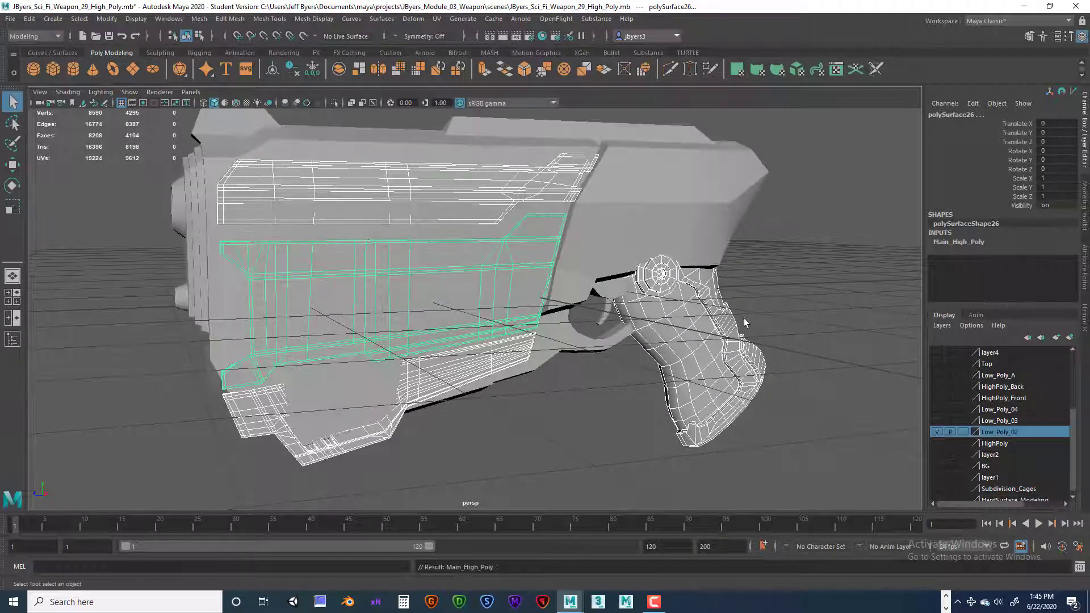
scroll(744, 335, down, 4)
alt+drag(737, 333, 791, 331)
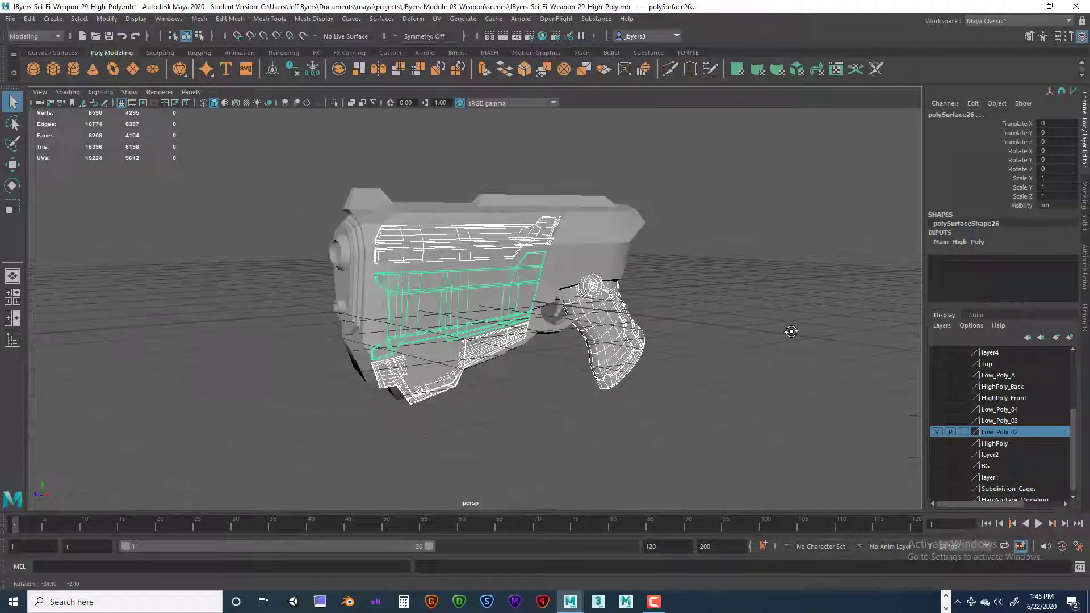
scroll(936, 364, up, 3)
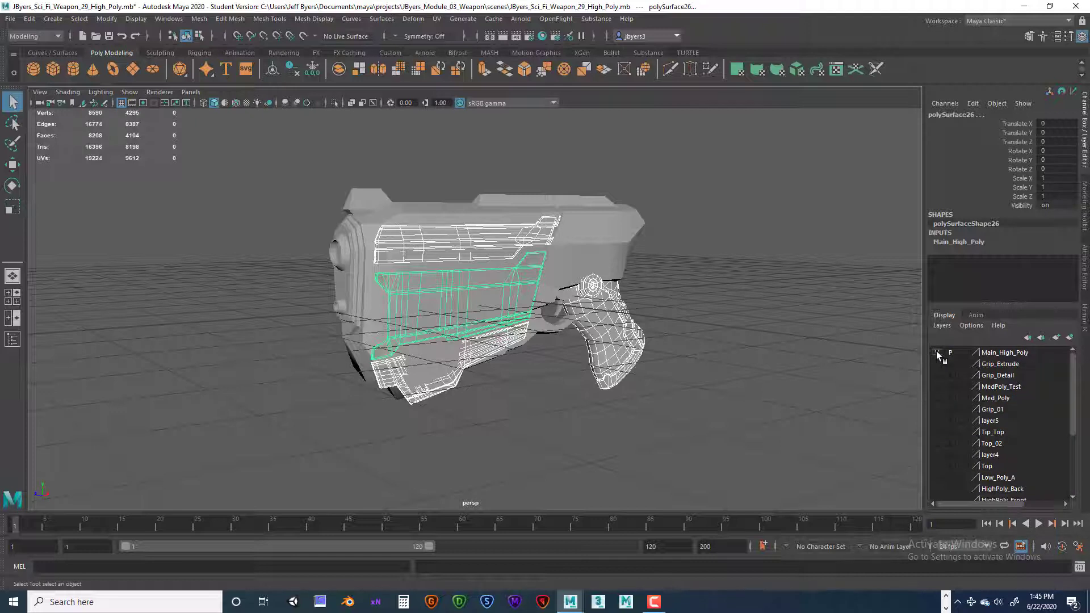
- Hide the Main_High_Poly and Low_Poly_02 layers to isolate geometry that belongs to no hidden layer
click(938, 352)
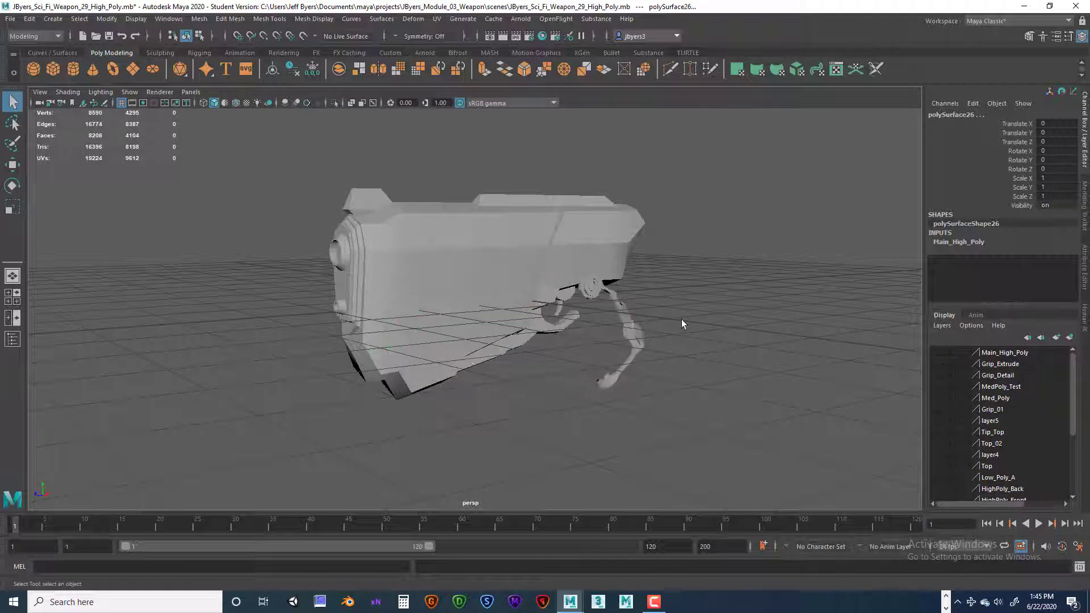
alt+drag(681, 321, 647, 312)
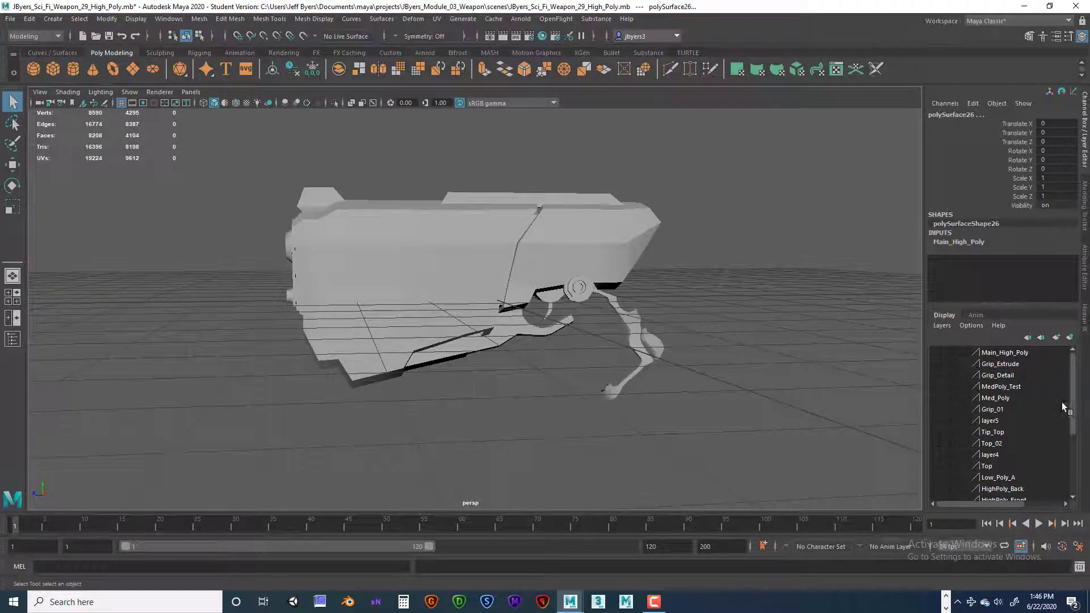
scroll(1022, 420, down, 3)
click(991, 427)
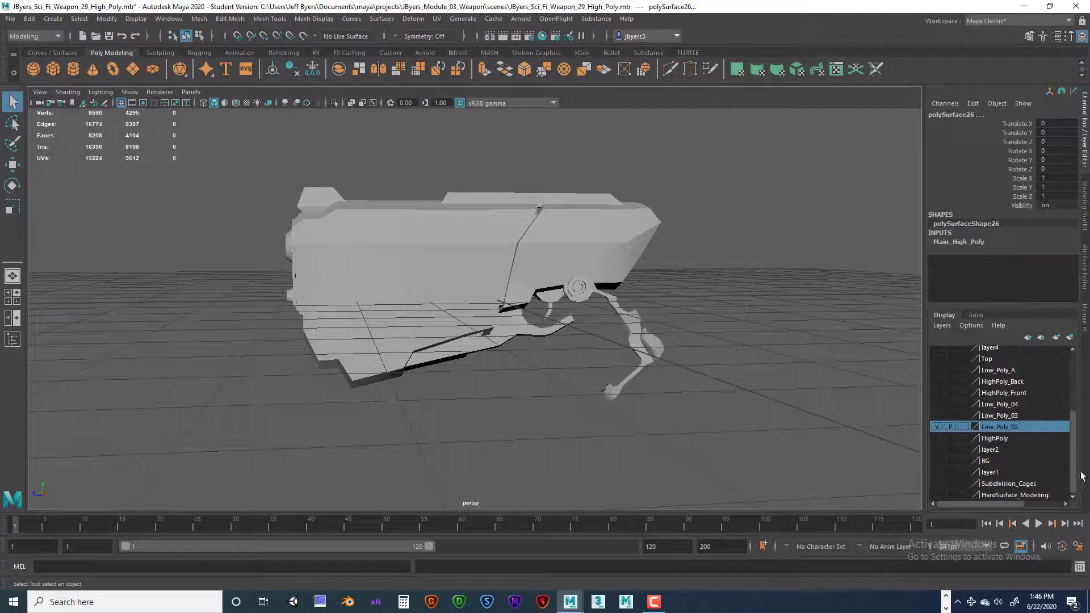
click(938, 426)
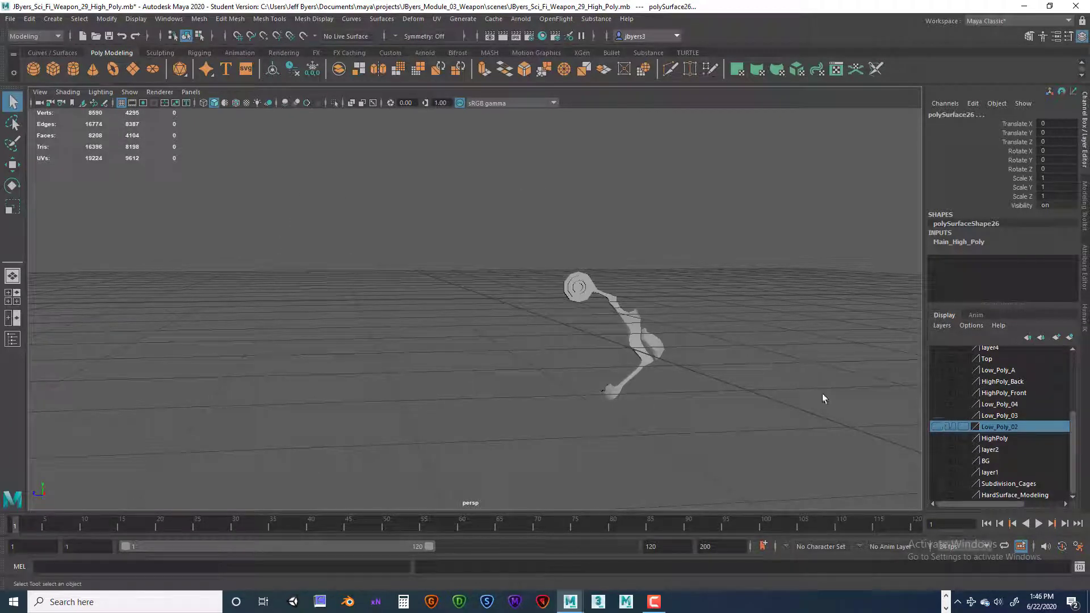
- Add the leftover grip trim piece to the Main_High_Poly layer, show that layer again and clear the selection
drag(535, 261, 686, 429)
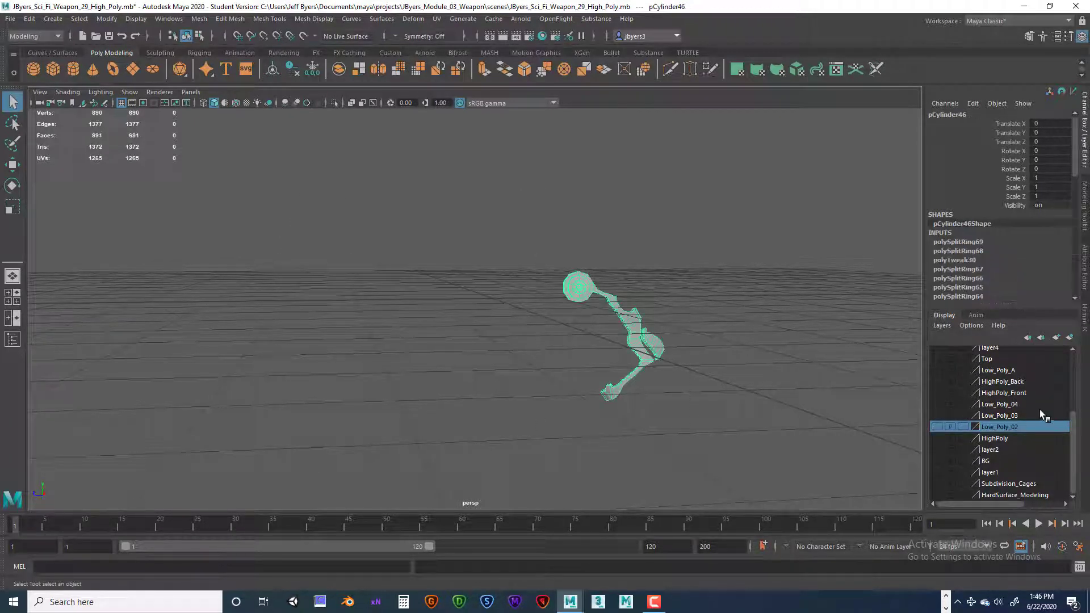
drag(1076, 436, 1075, 369)
click(1017, 353)
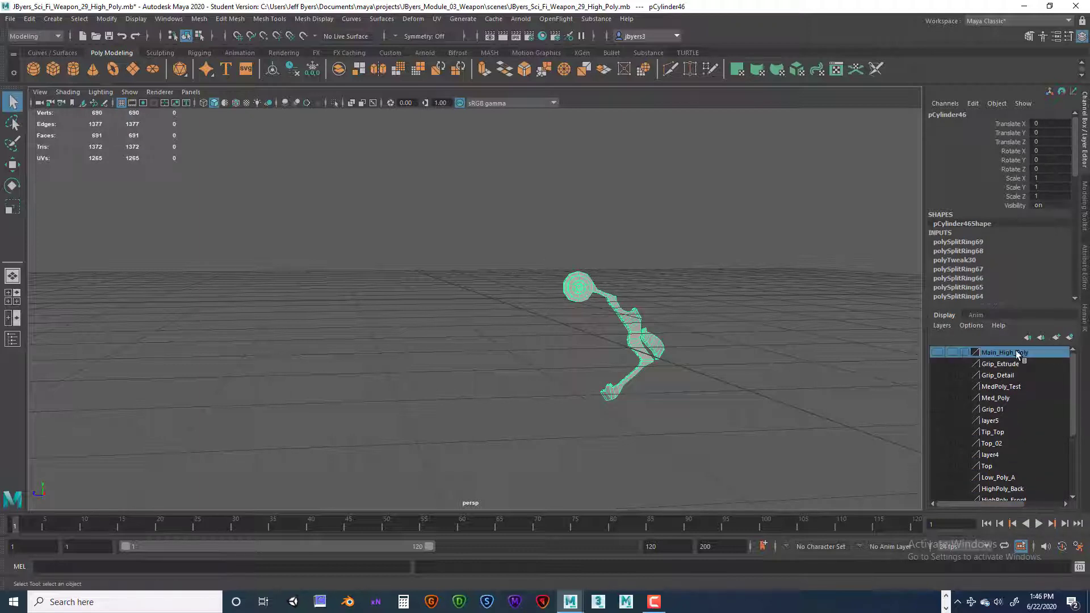
click(938, 349)
click(940, 351)
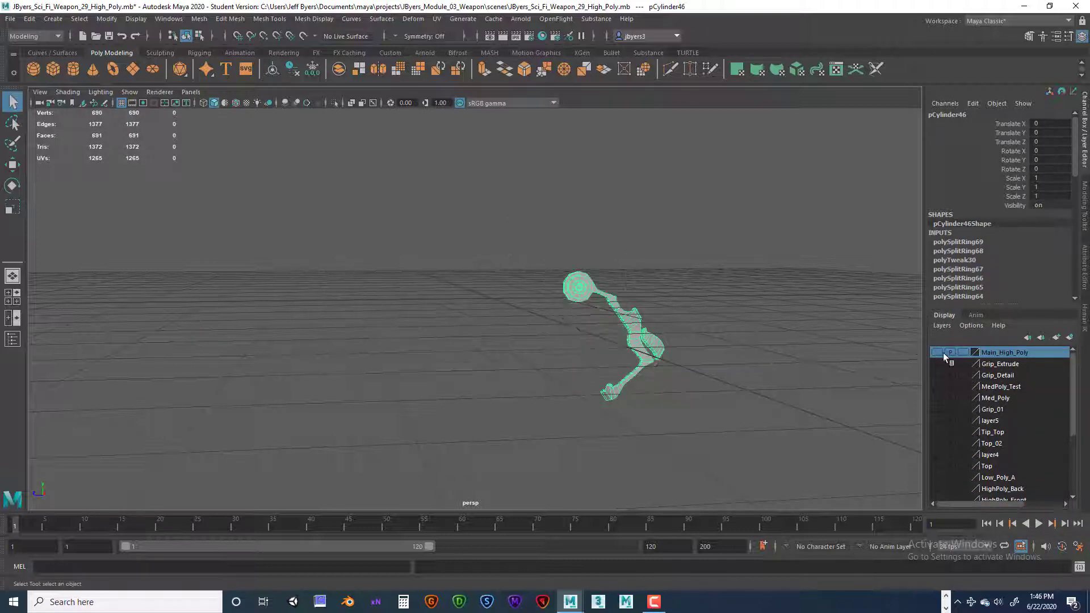
right_click(996, 351)
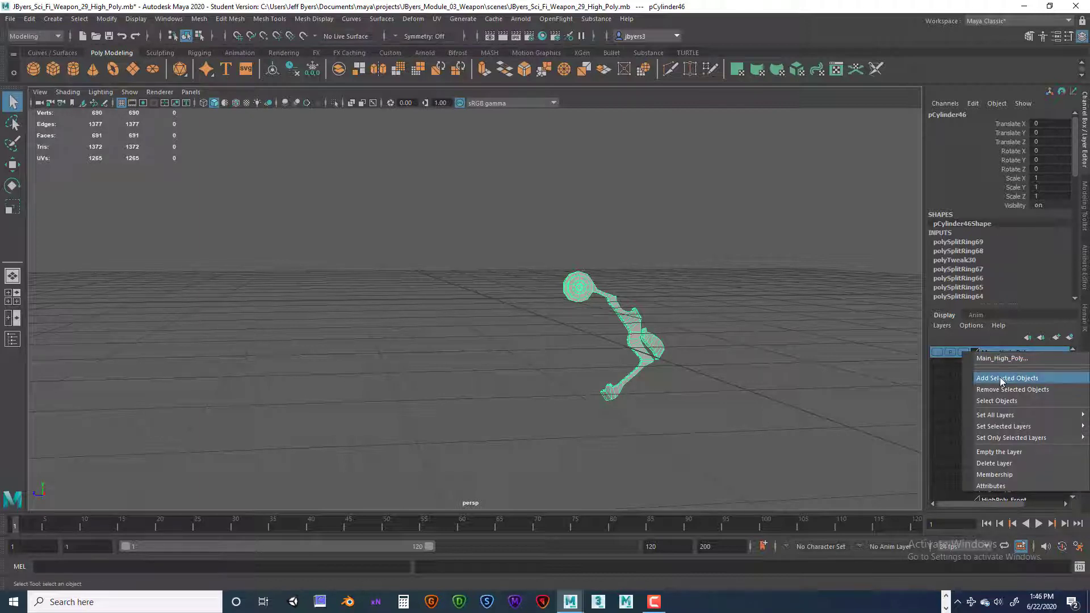
click(1000, 379)
click(937, 352)
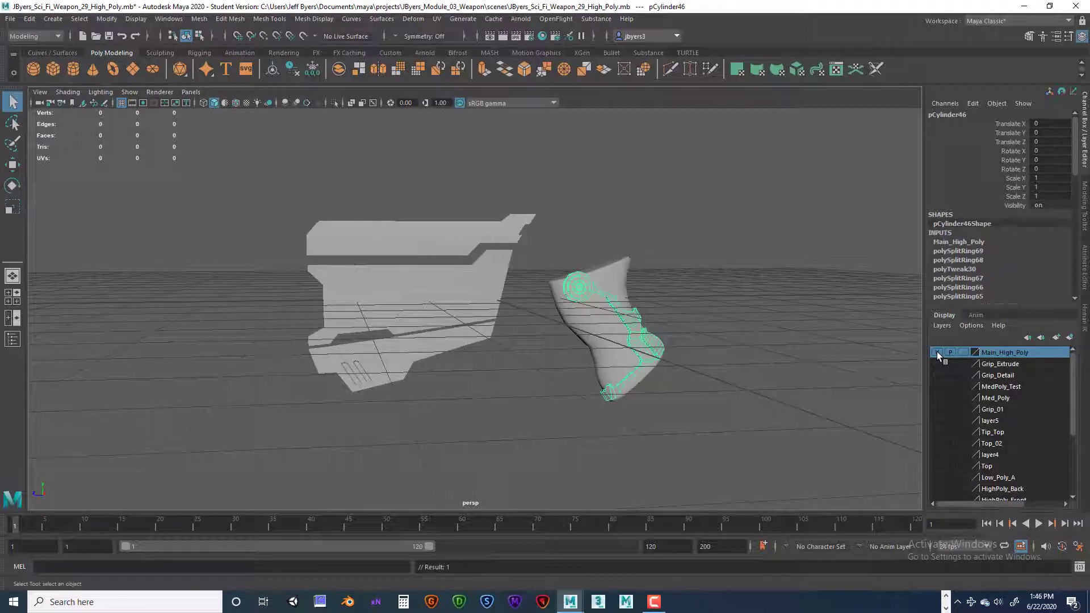
click(672, 314)
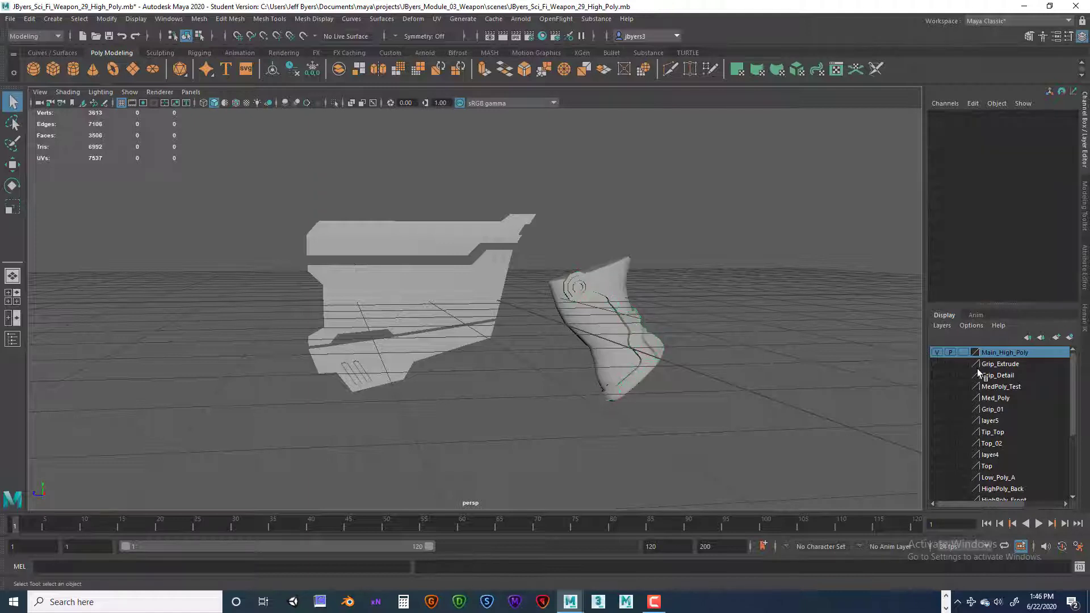
- Make the HighPoly_Back layer visible so the weapon's rear parts show together with the Main_High_Poly parts
click(937, 352)
click(937, 352)
scroll(1024, 410, down, 3)
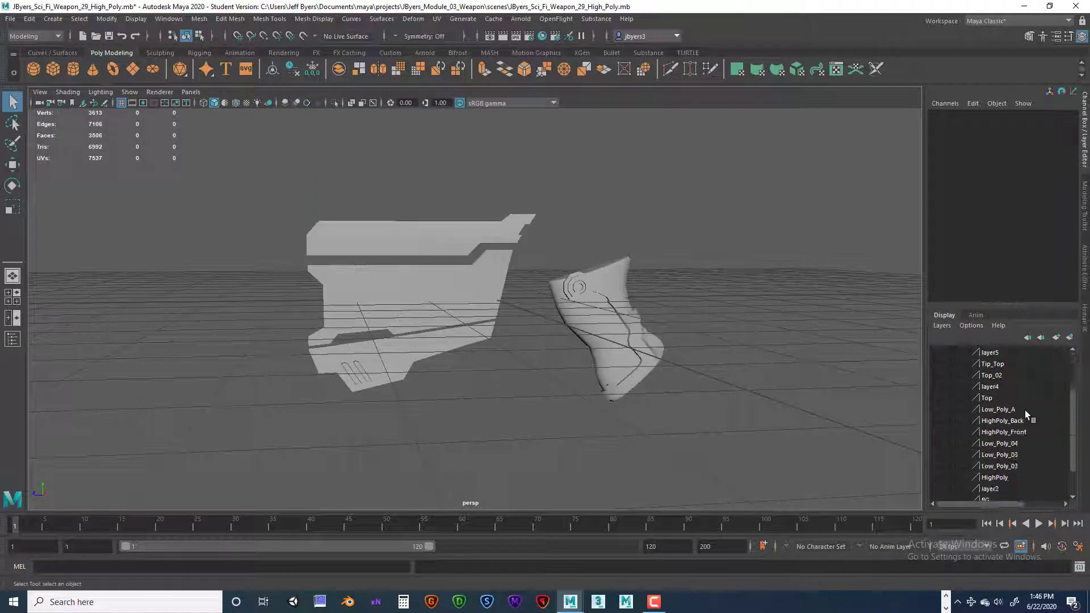
click(1010, 432)
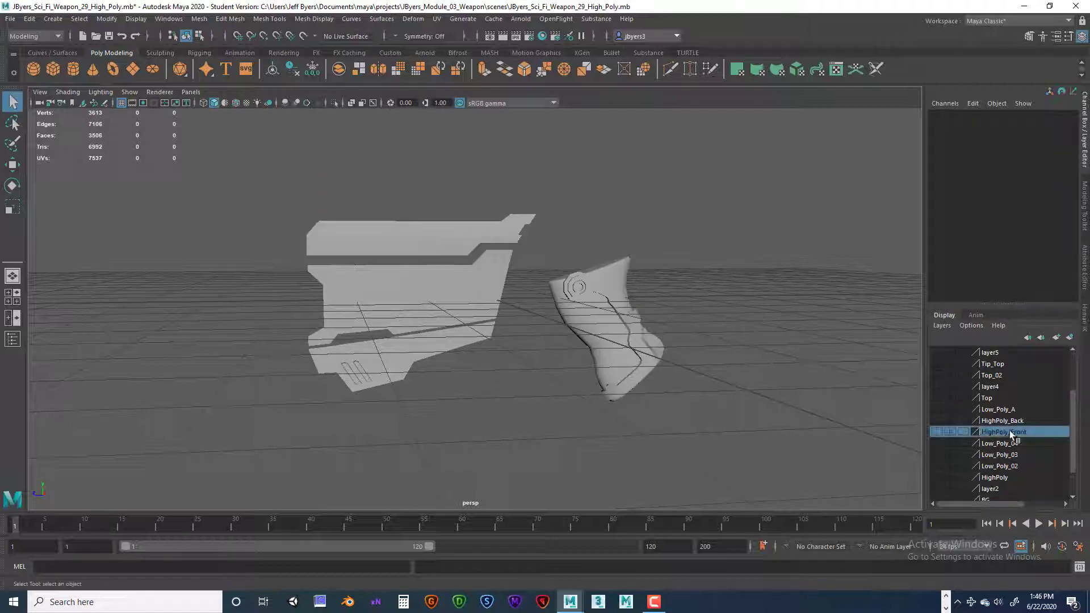
click(937, 420)
click(938, 421)
click(938, 420)
click(1016, 421)
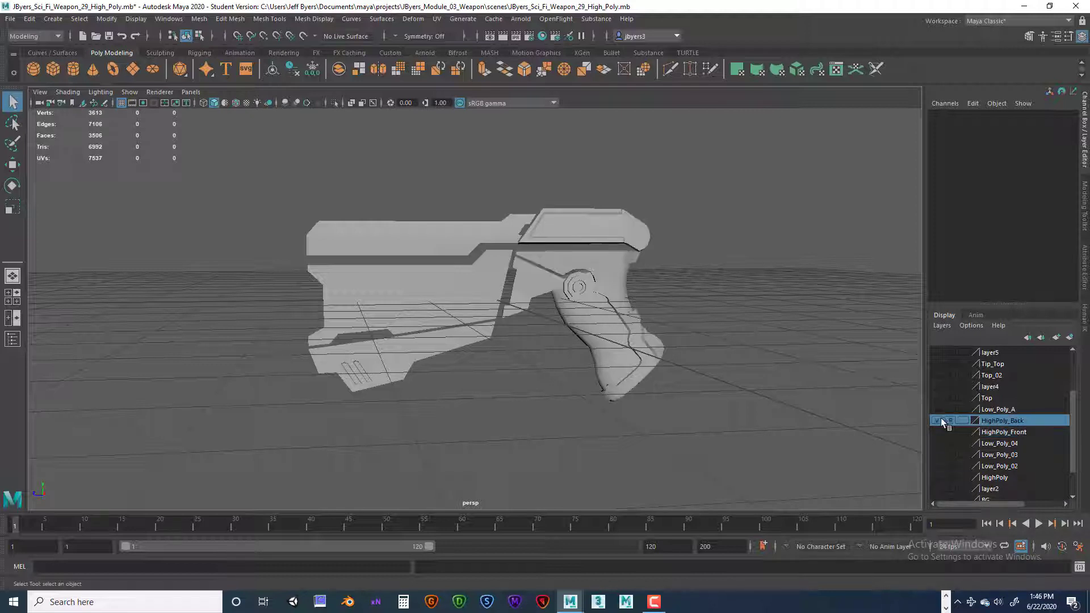
- Add the upper rear housing, the middle rear piece and the piece ahead of the grip to the Main_High_Poly layer
click(557, 225)
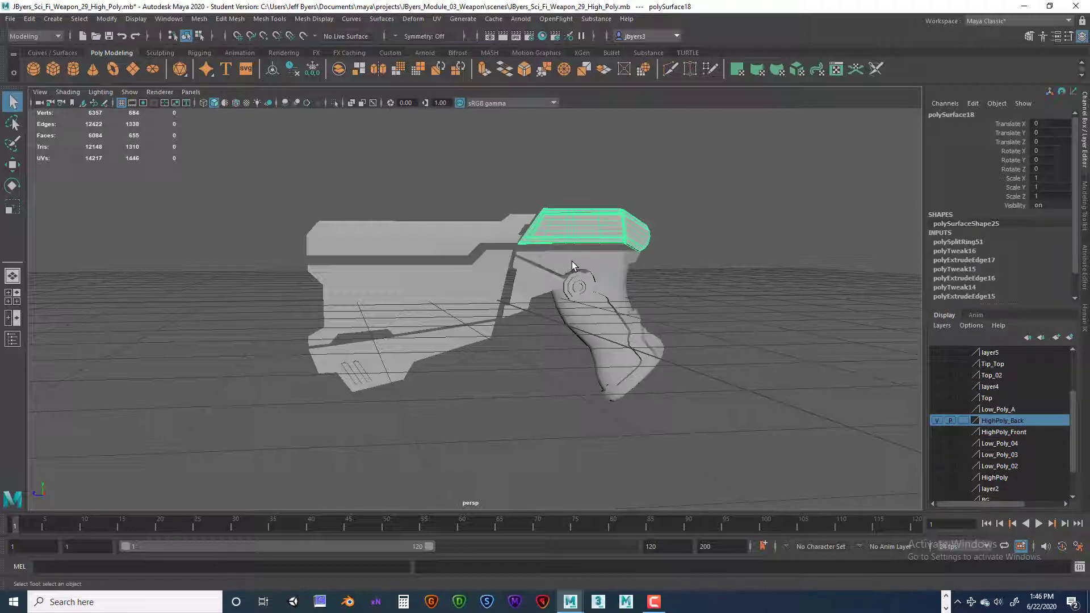
shift+click(571, 261)
shift+click(536, 281)
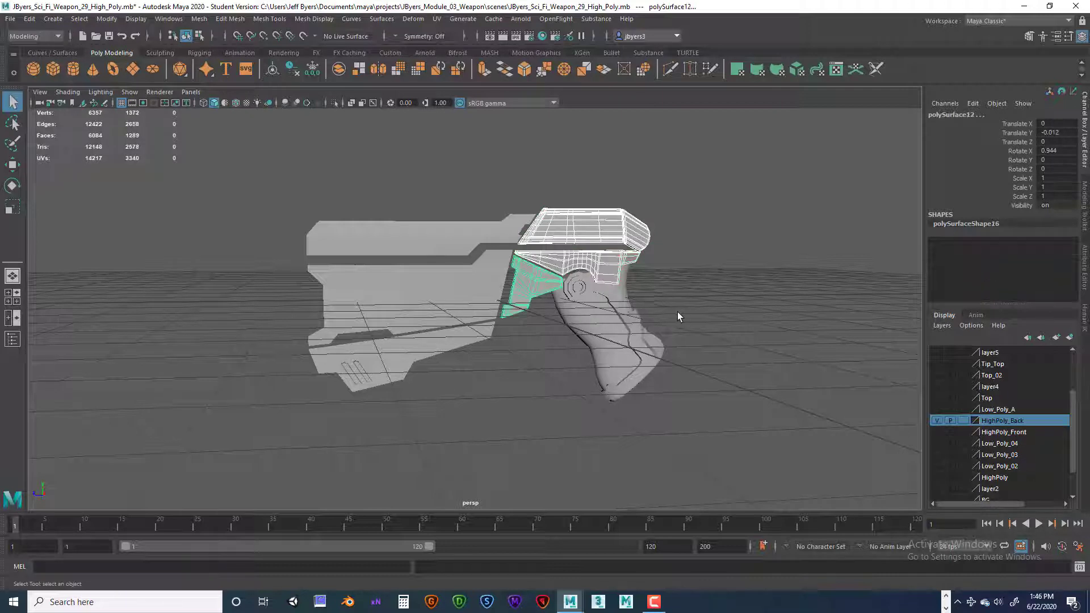
scroll(1075, 434, up, 2)
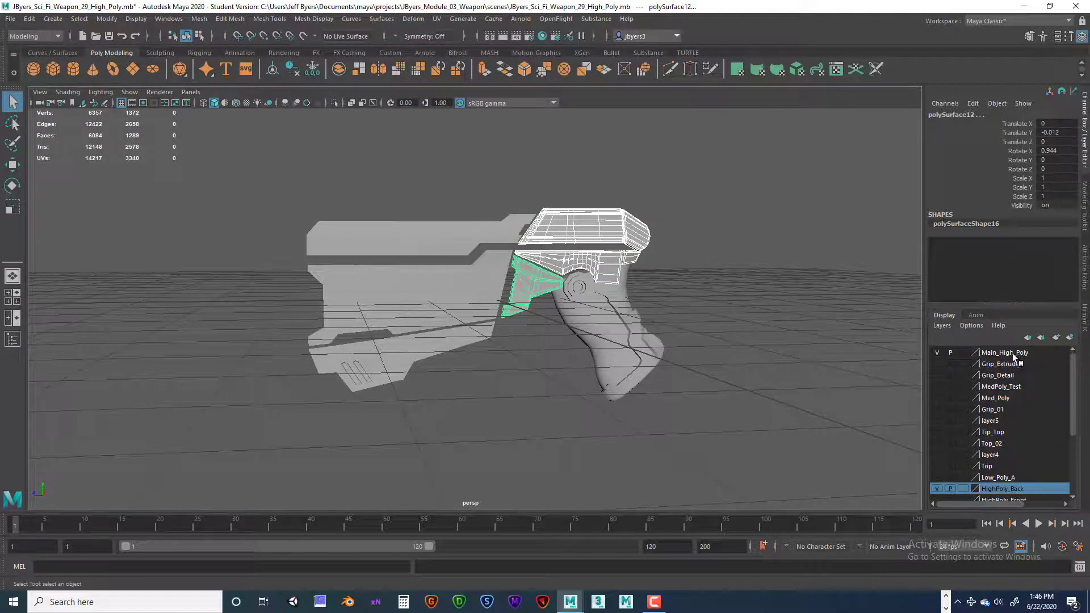
right_click(1007, 353)
click(1007, 380)
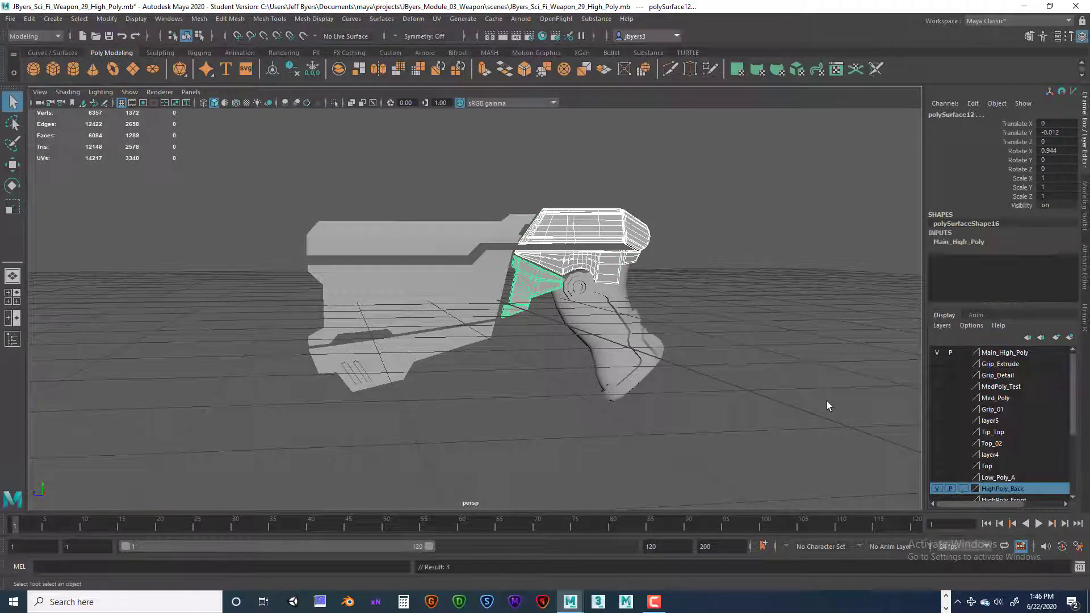
- With Main_High_Poly hidden, assign the leftover middle rear piece to the HighPoly_Back layer and hide that layer
click(937, 353)
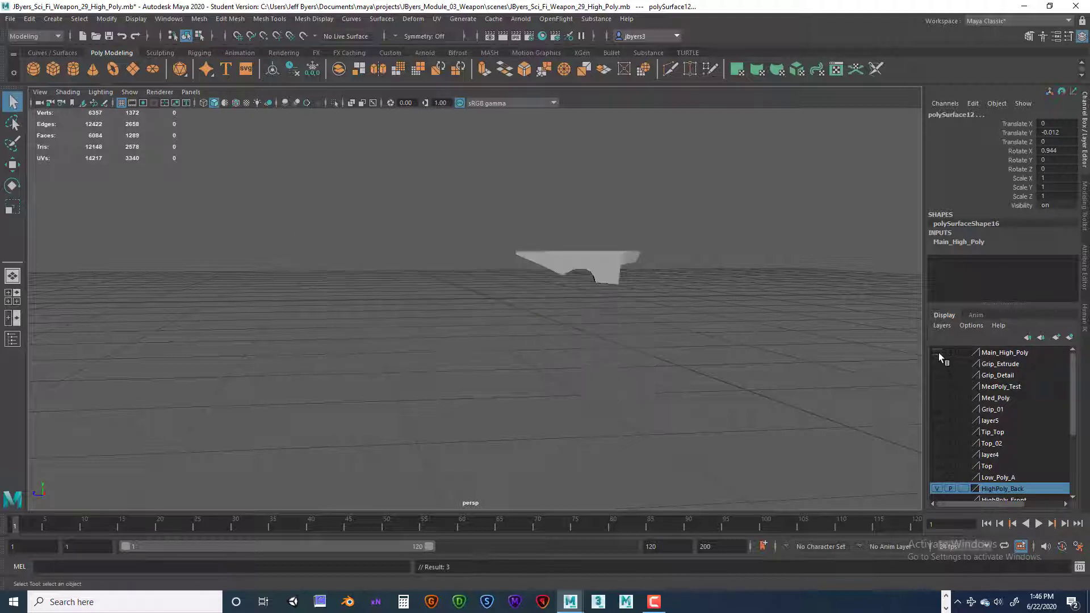
click(585, 257)
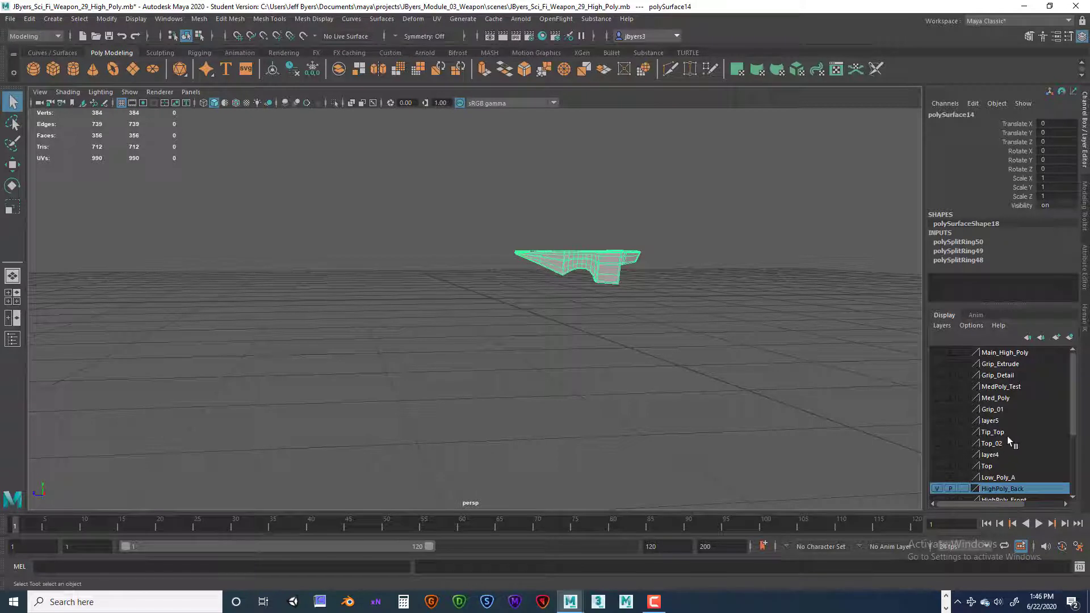
right_click(998, 489)
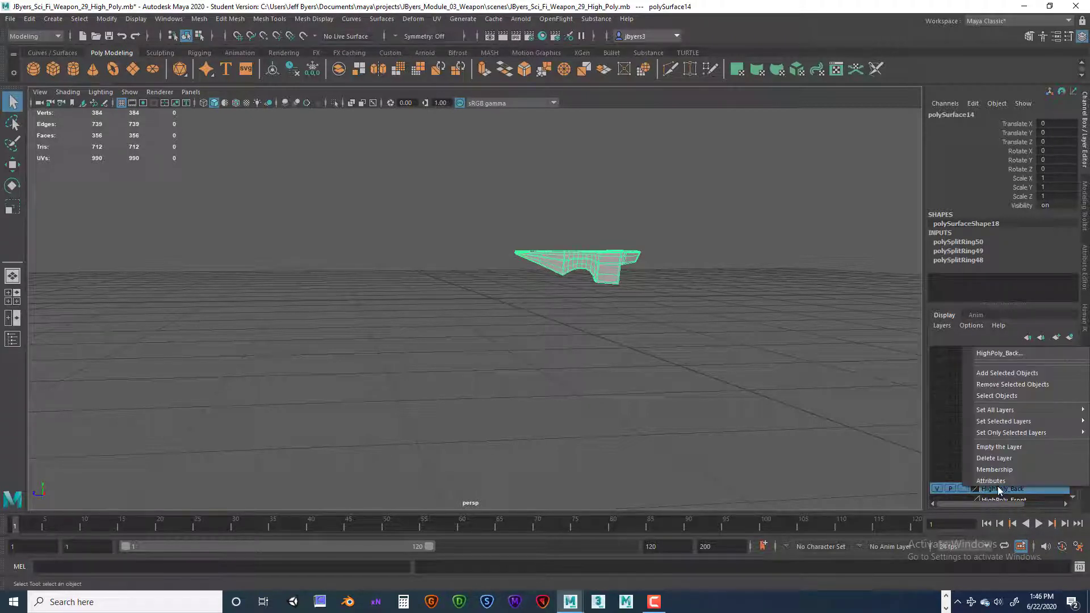
click(1004, 373)
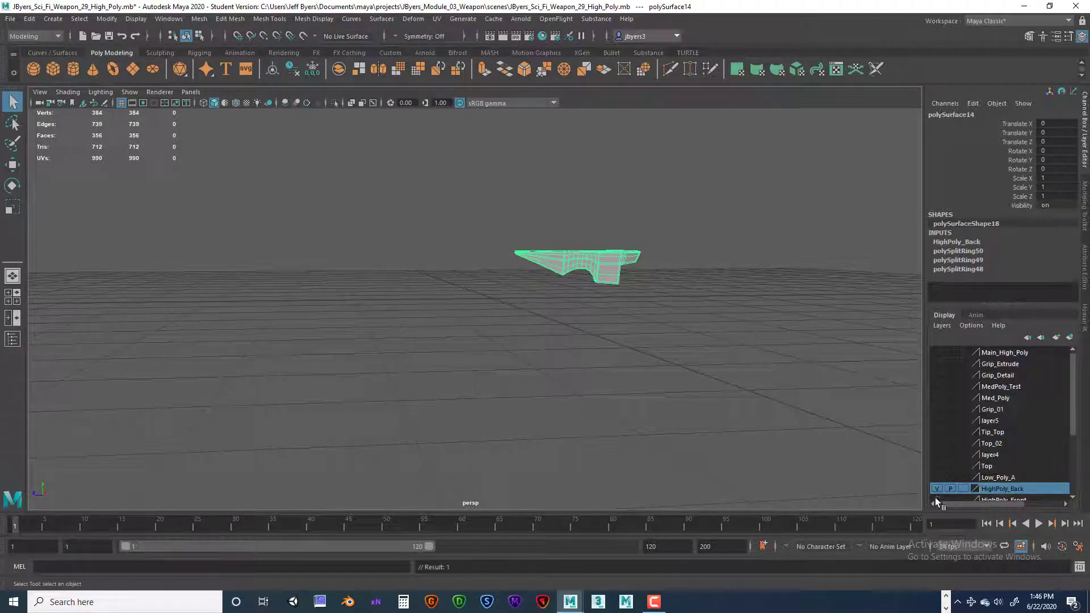
click(937, 490)
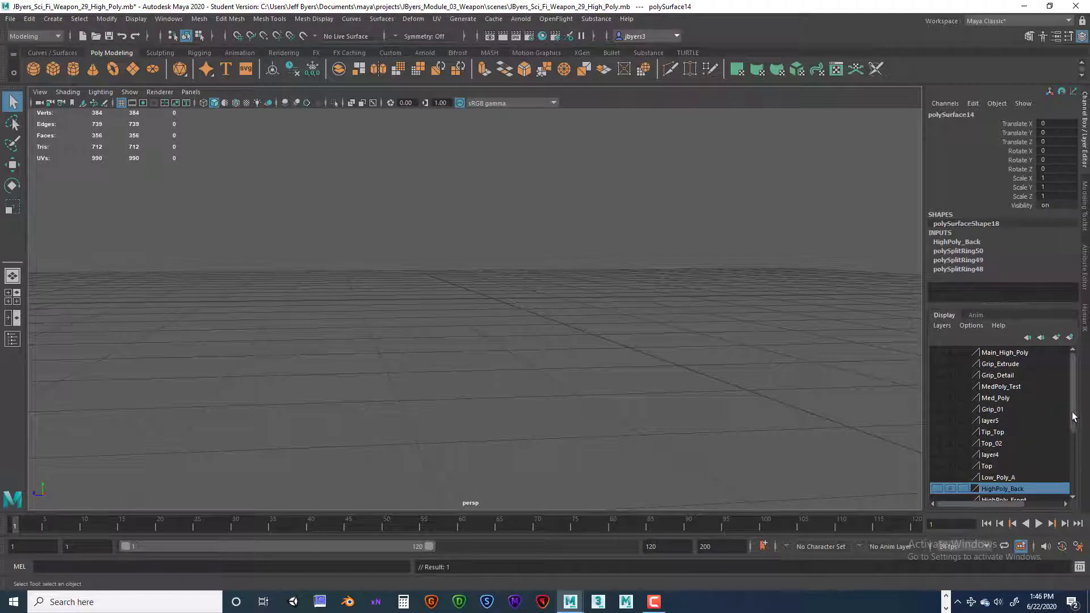
- Show the Main_High_Poly layer again and examine its grip and front body parts one by one
click(937, 353)
click(605, 286)
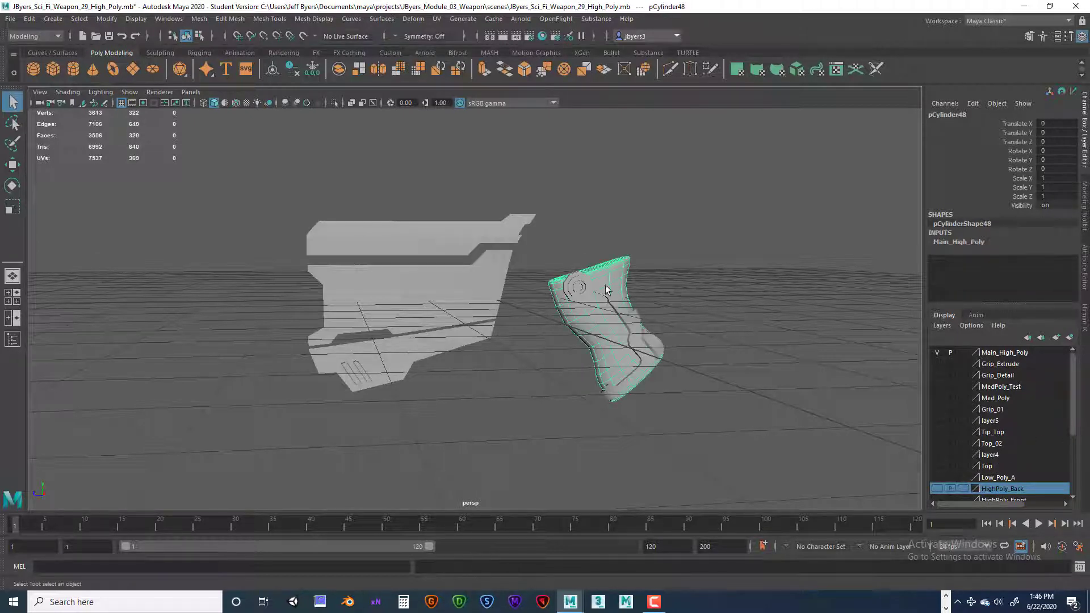
click(478, 281)
click(470, 240)
click(461, 307)
click(457, 240)
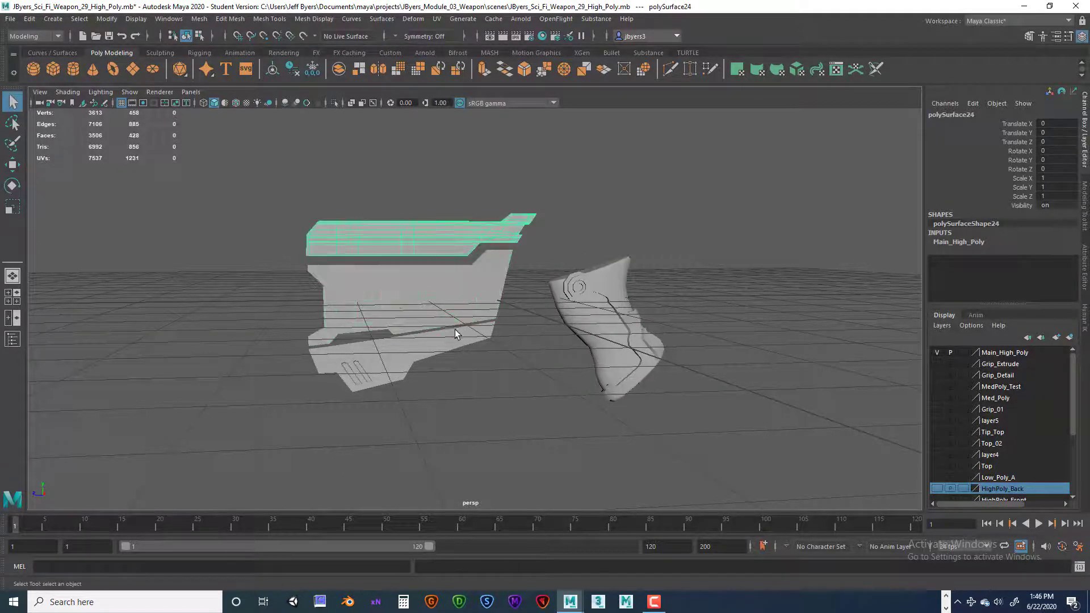
click(455, 334)
drag(1073, 423, 1072, 468)
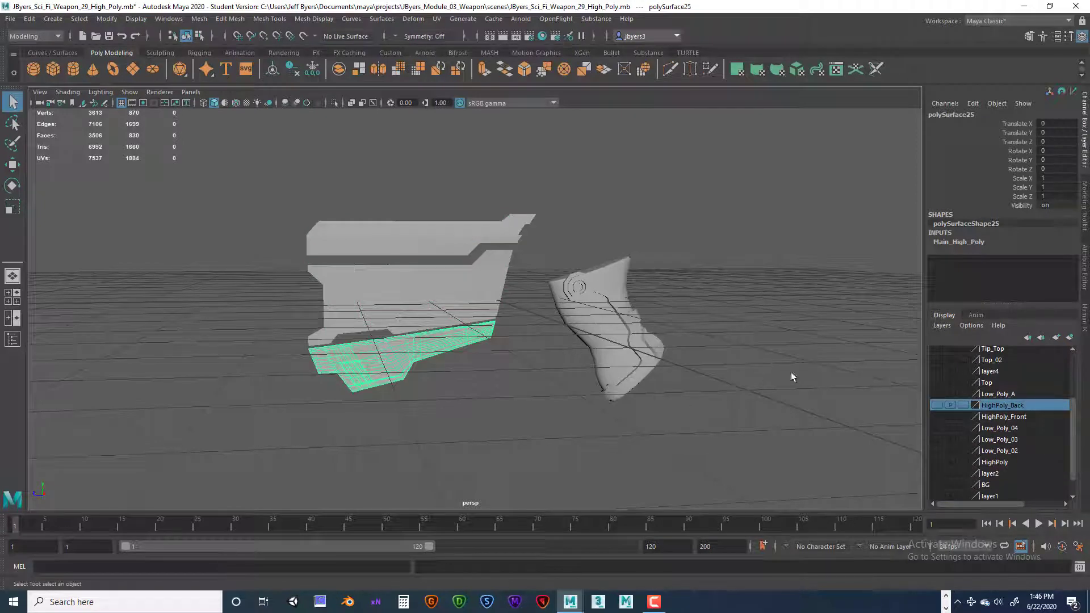
scroll(977, 353, up, 3)
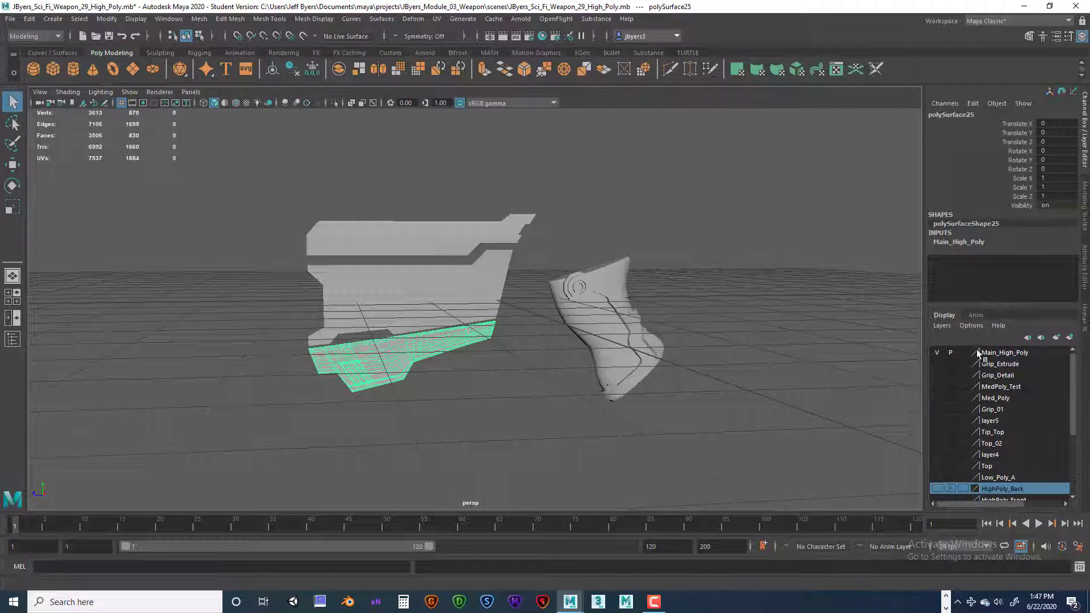
click(938, 352)
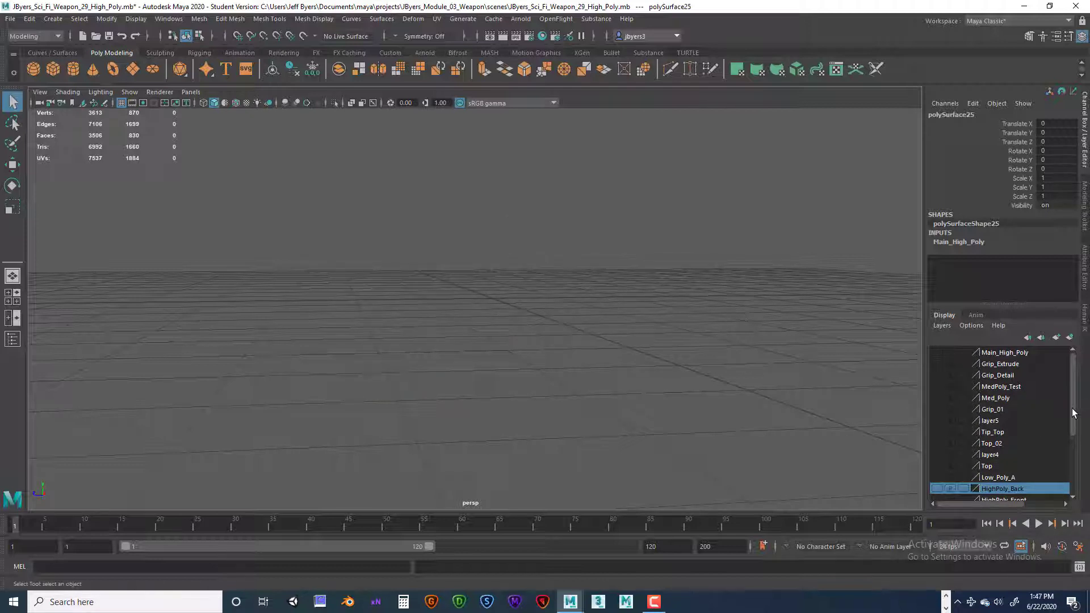
click(937, 352)
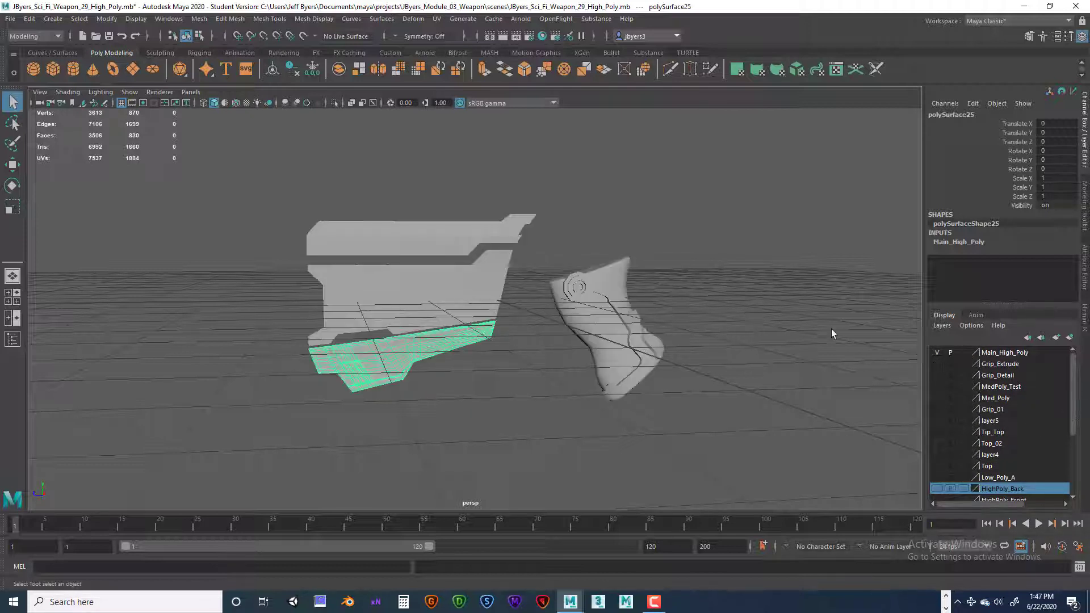
- Move the duplicate grip trim out behind the grip, to -1.22 in Translate Z
click(621, 318)
key(w)
click(656, 310)
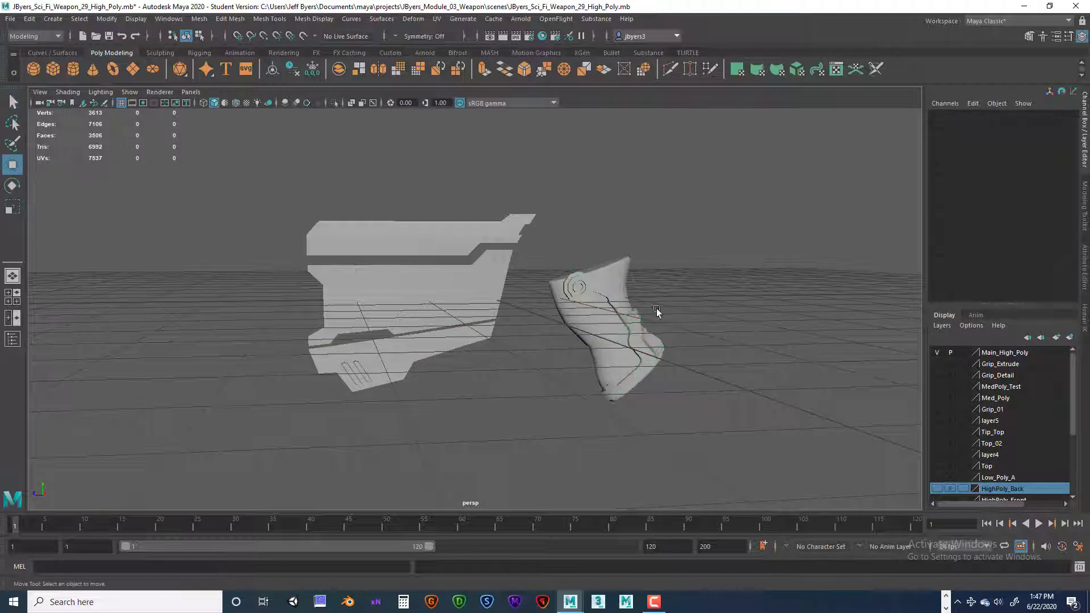
click(635, 316)
click(636, 313)
click(628, 319)
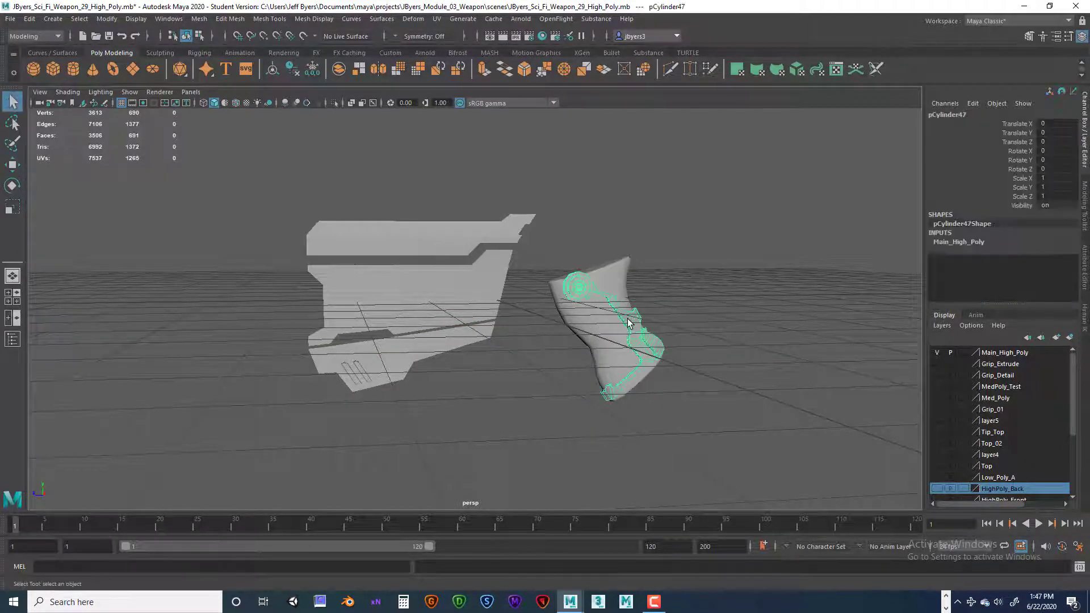
drag(564, 338, 639, 338)
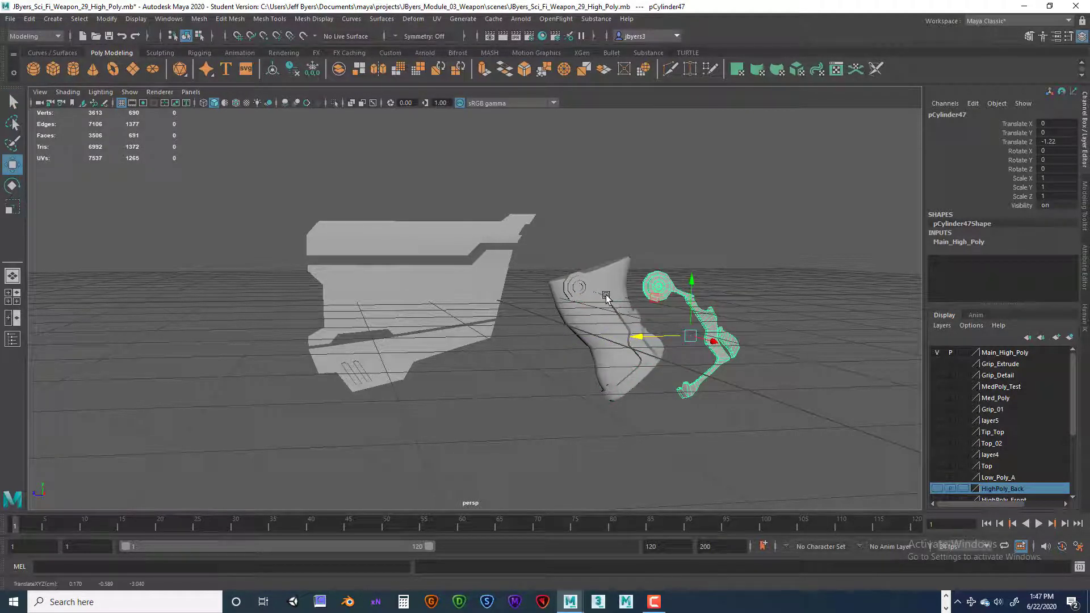
- Try moving the grip body backward along Z to check for a duplicate, and undo the move
mouse_move(612, 335)
alt+mouse_down()
mouse_move(562, 339)
mouse_move(629, 336)
alt+mouse_up()
click(594, 328)
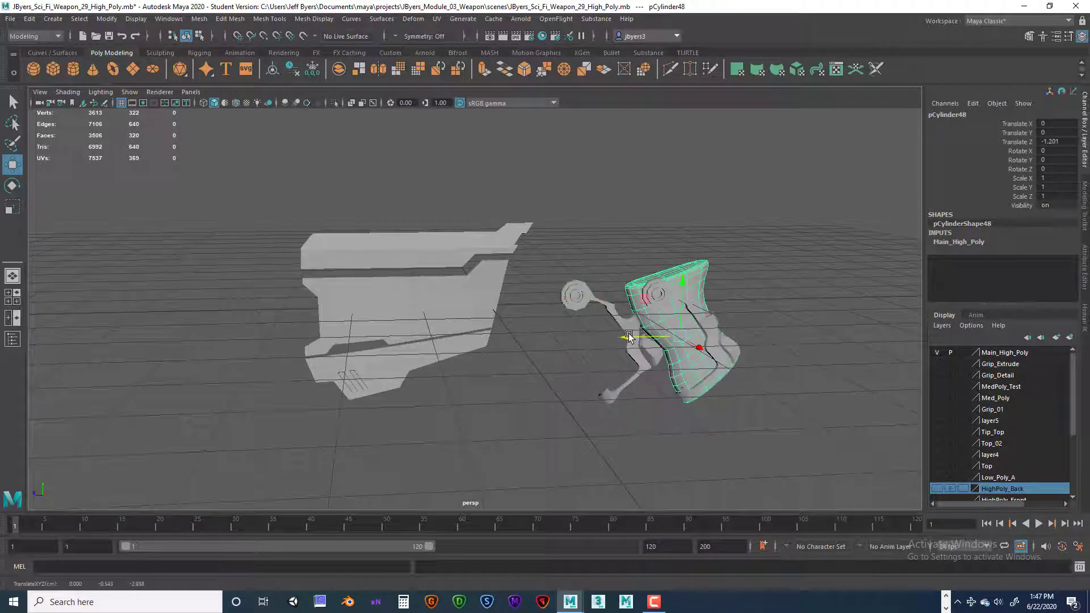
key(ctrl+z)
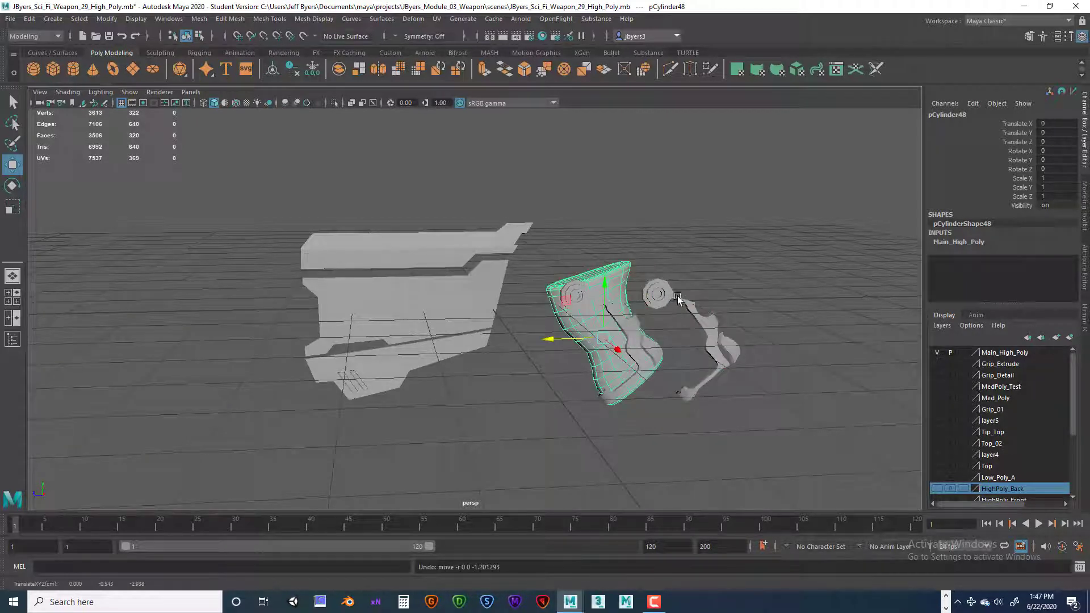
- Delete the HighPoly_Back display layer
click(772, 325)
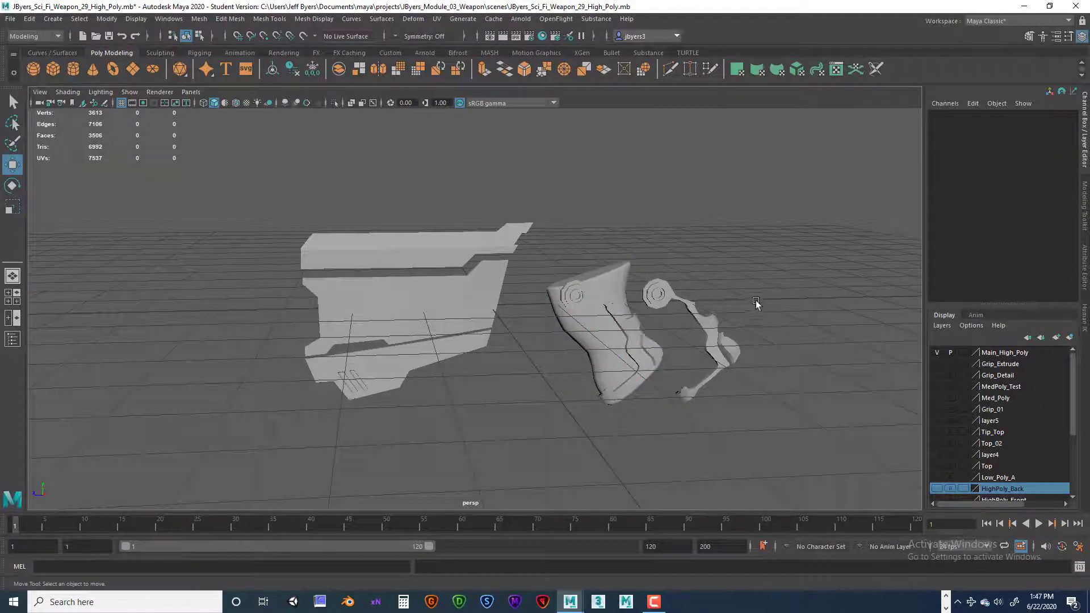
alt+drag(756, 302, 748, 335)
click(705, 319)
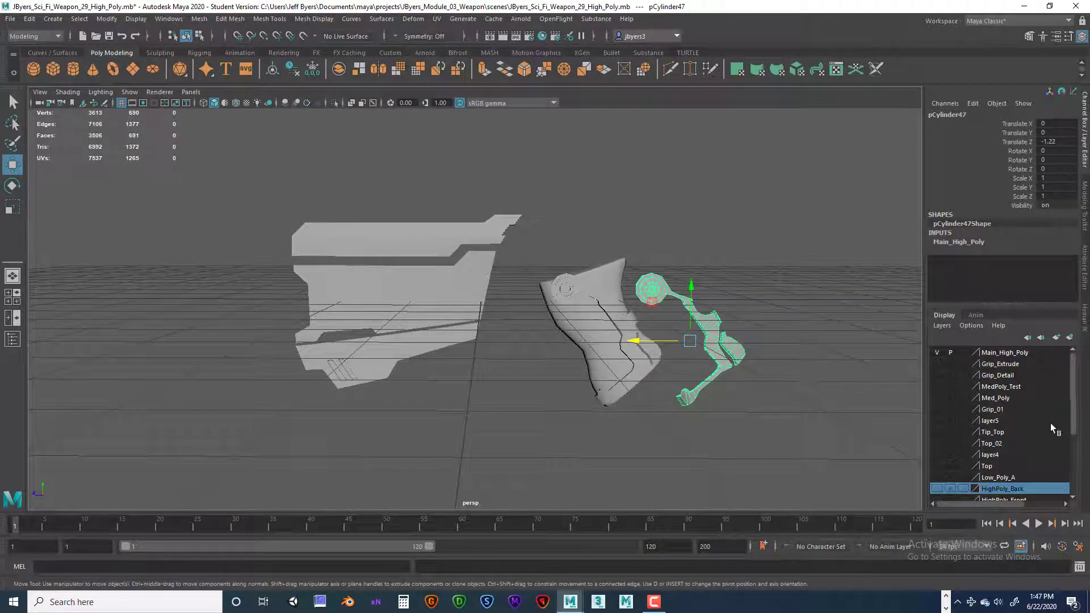
scroll(1056, 430, down, 3)
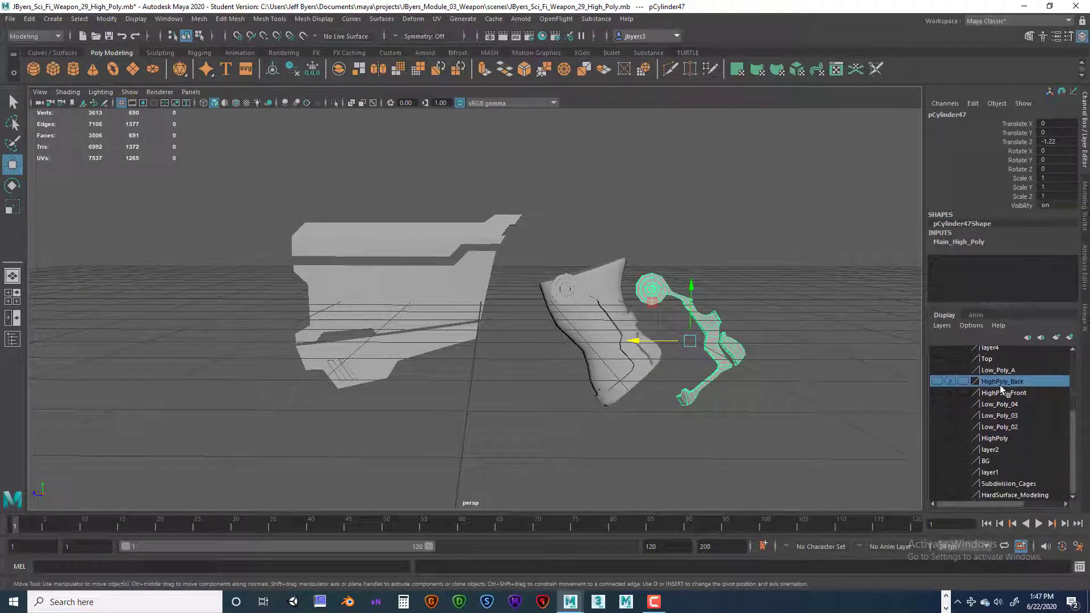
right_click(1000, 385)
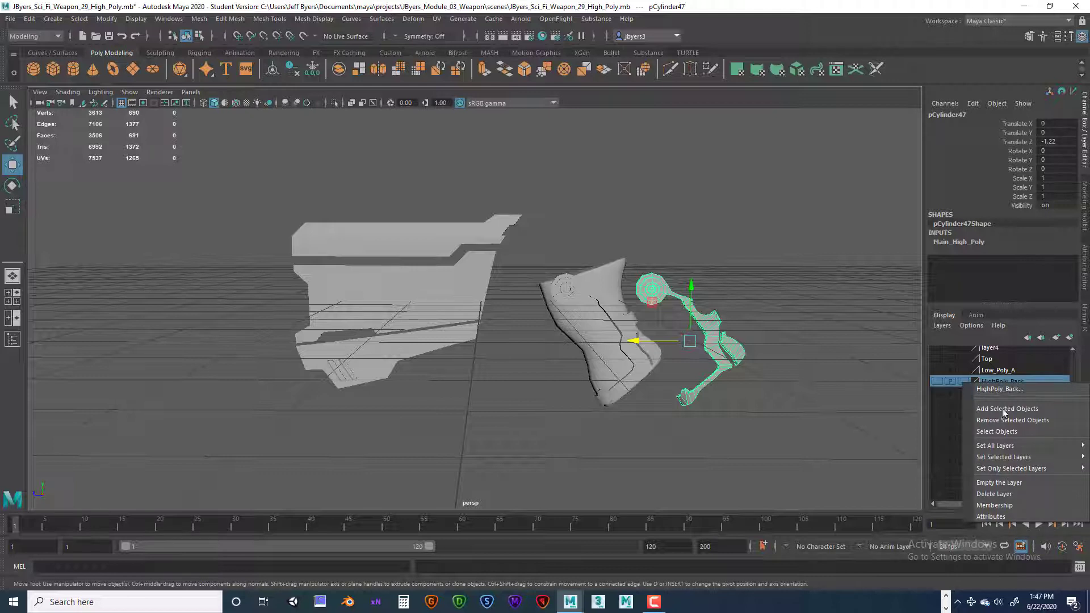
click(997, 494)
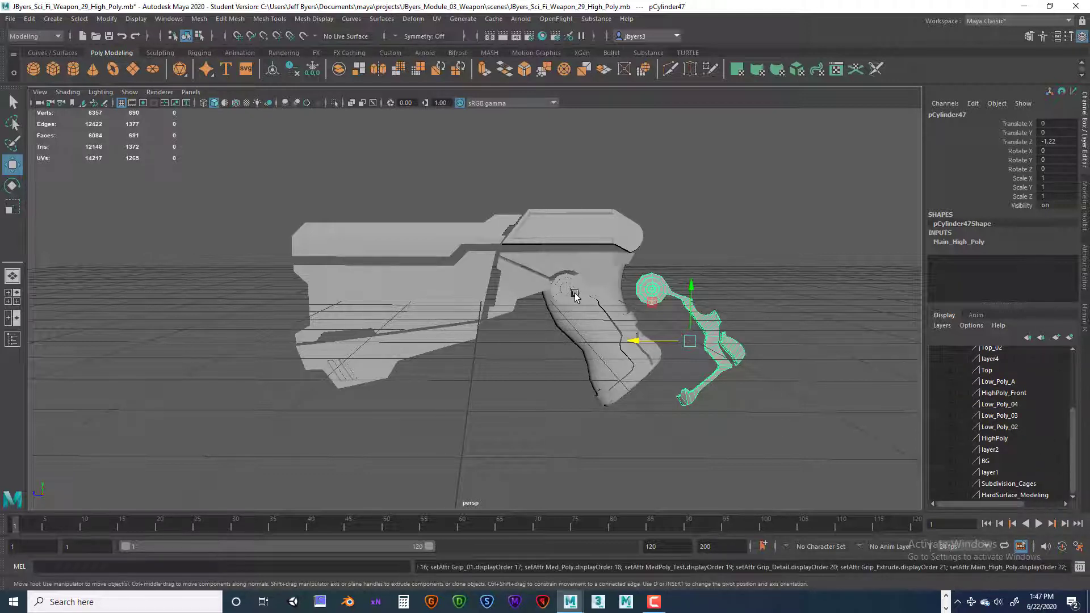
- Move the duplicate grip trim farther behind the weapon, to -2.728 in Translate Z
alt+drag(751, 306, 720, 302)
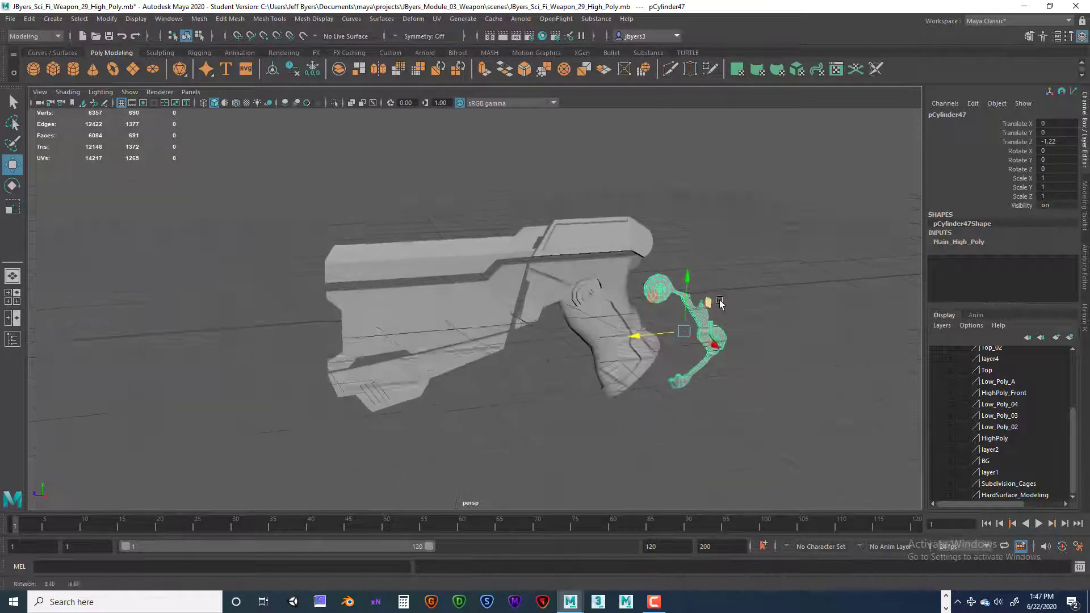
drag(635, 336, 721, 329)
alt+drag(645, 336, 601, 323)
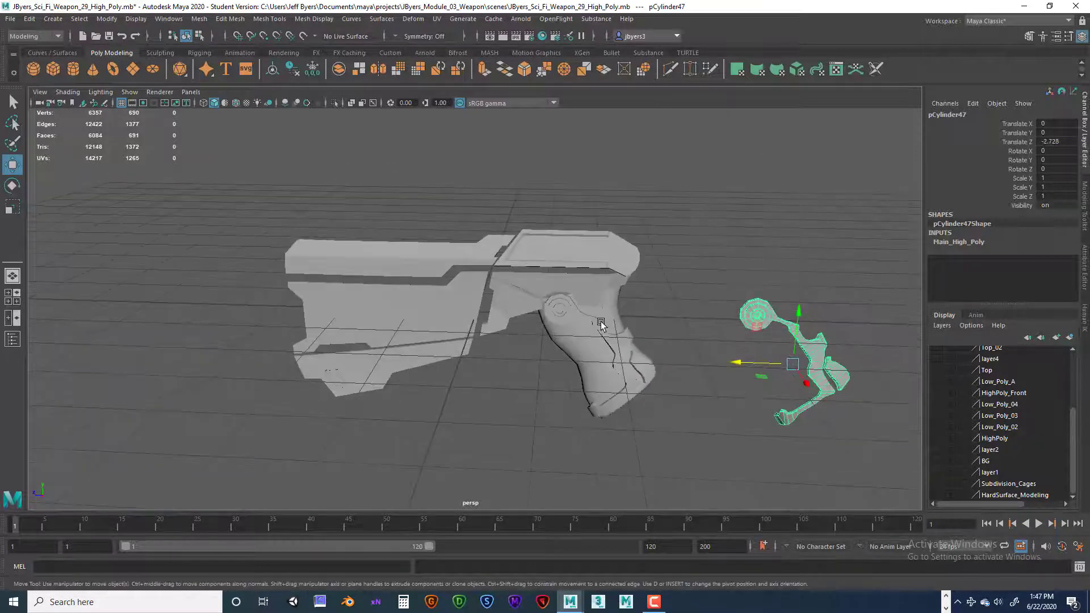
- Test-move the remaining grip trim and the grip body to check for duplicates, undoing each move
click(601, 322)
drag(552, 362, 640, 363)
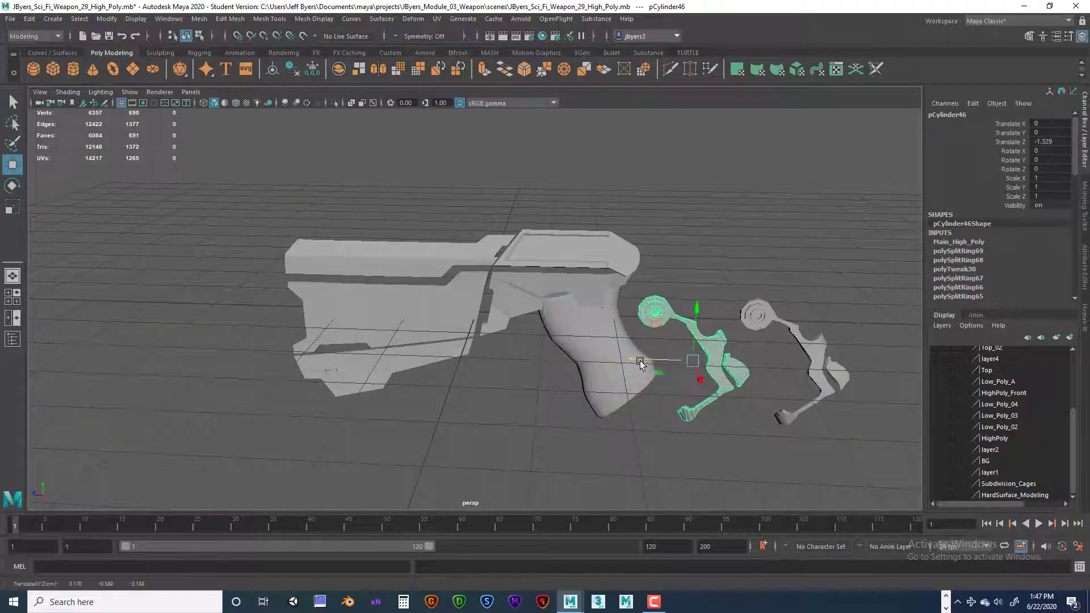
key(ctrl+z)
click(569, 335)
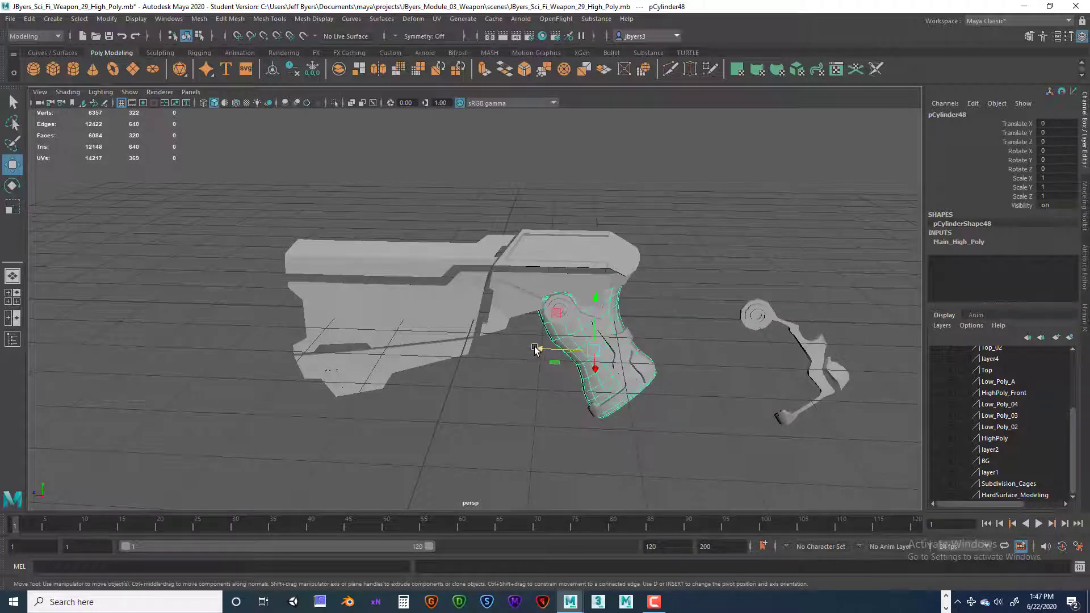
drag(535, 349, 624, 359)
key(ctrl+z)
- Move the duplicate rear top cover and the duplicate frame section beneath it behind the weapon, the frame section to -3.491 in Translate Z
click(558, 241)
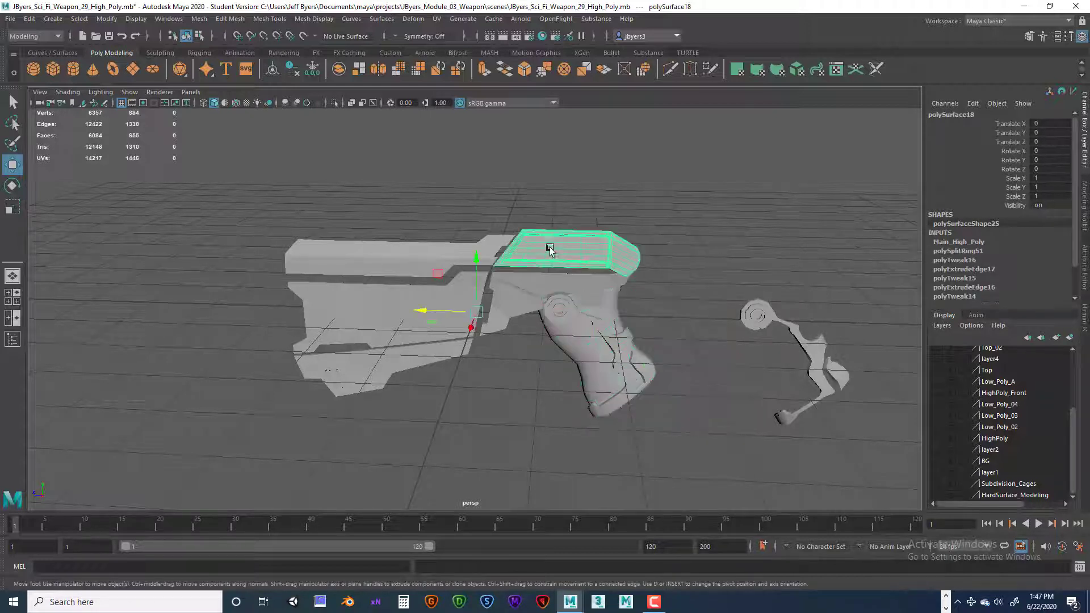
drag(425, 311, 642, 312)
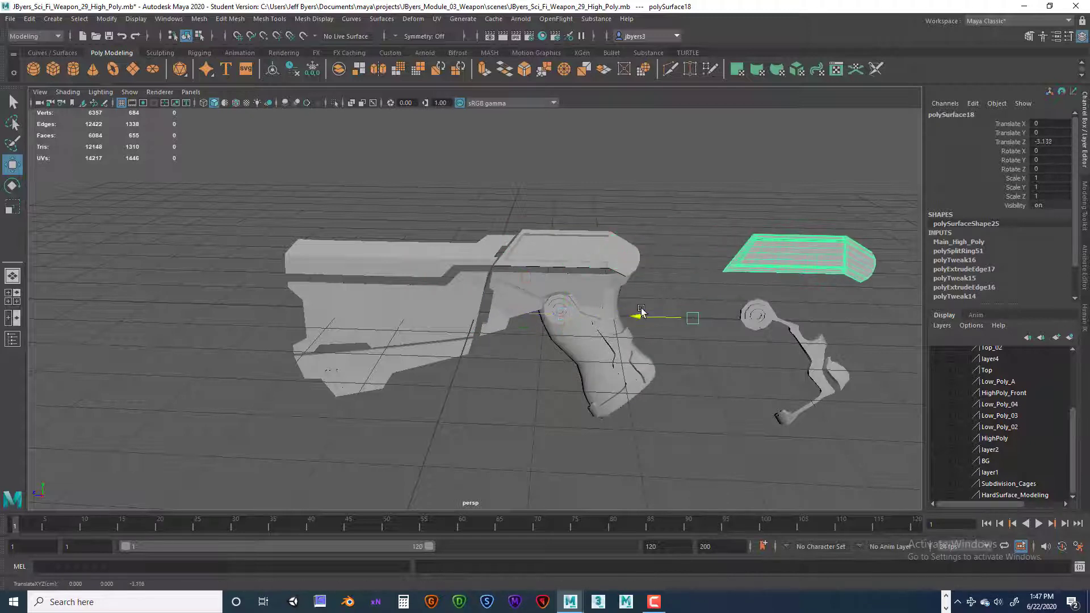
click(517, 283)
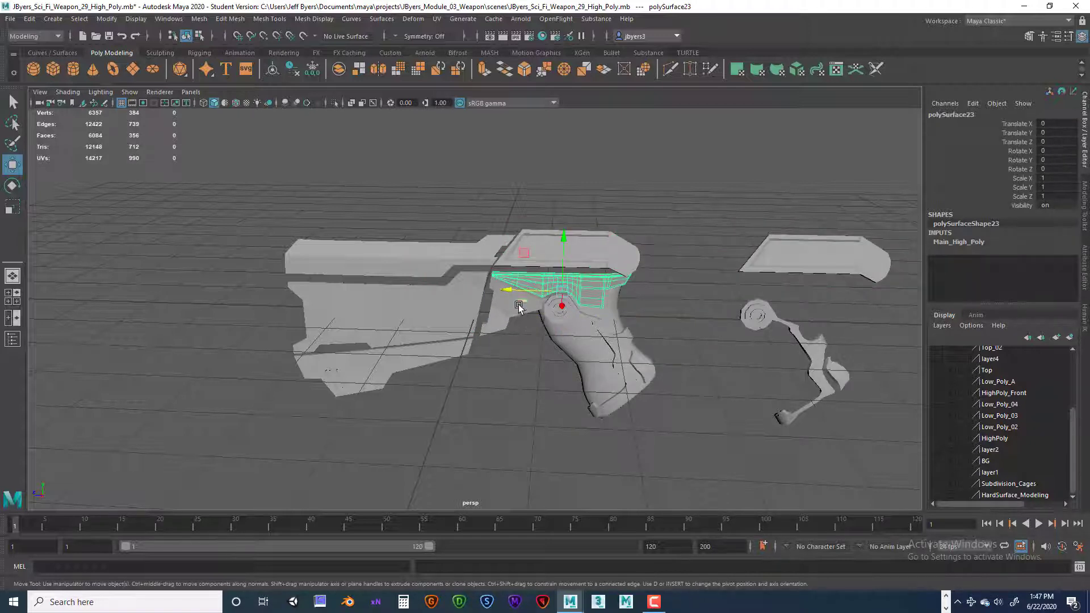
drag(519, 307, 757, 313)
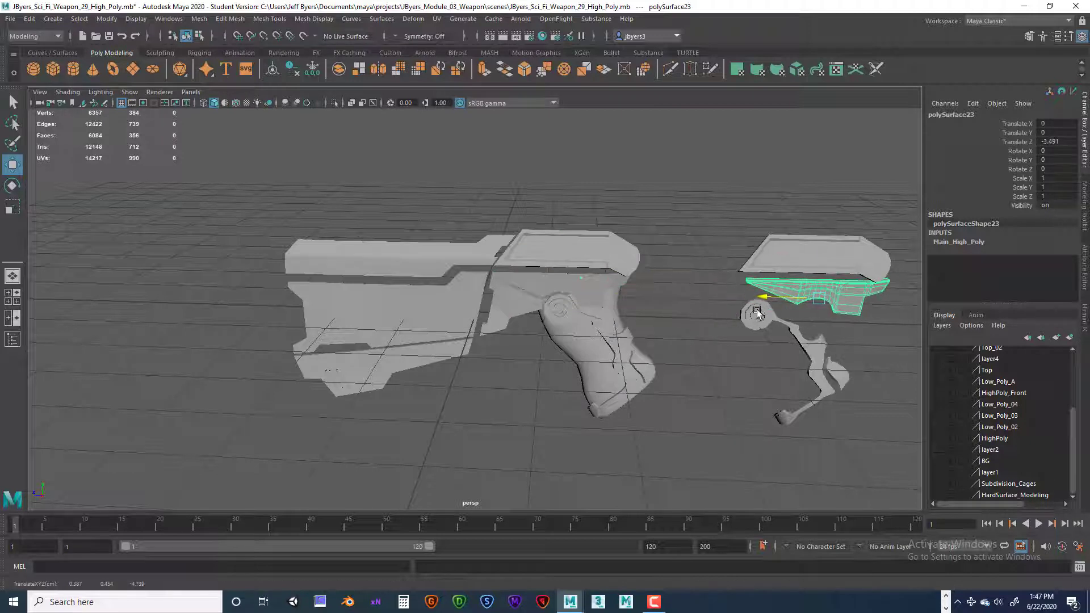
- Move the duplicate bracket piece in front of the grip behind the weapon, to -3.587 in Translate Z
click(517, 312)
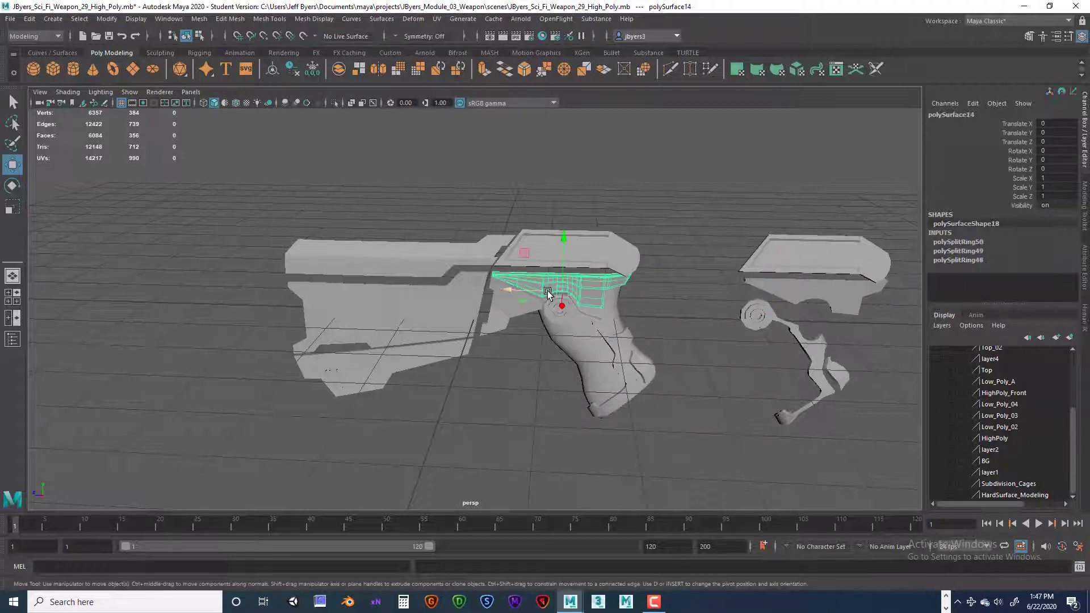
click(517, 312)
drag(480, 312, 704, 322)
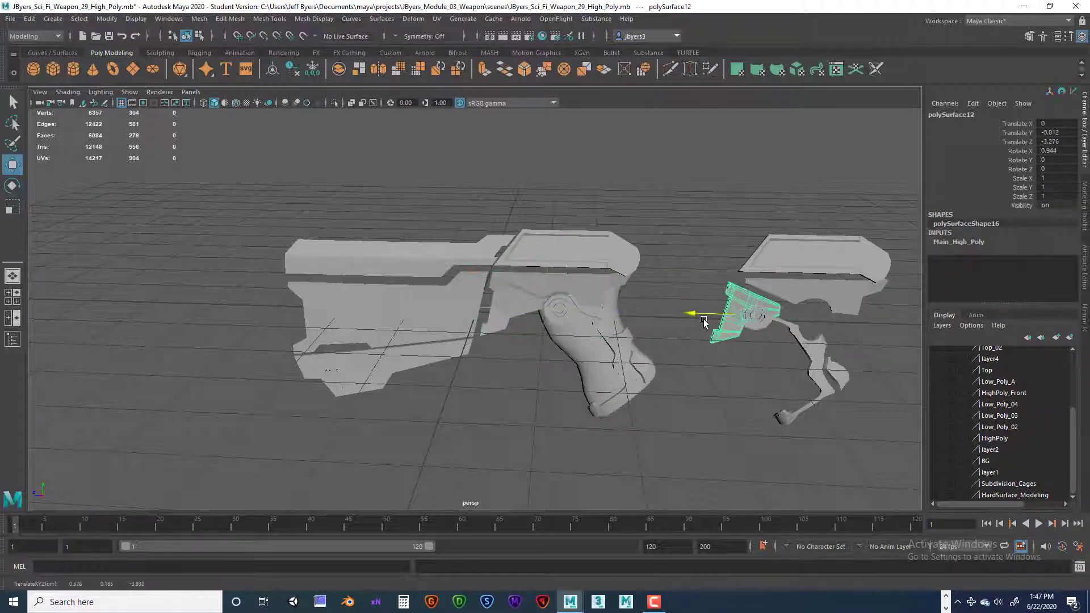
- Test-move the remaining rear top cover, frame section and front bracket along Z to check for duplicates, undoing the moves
click(519, 316)
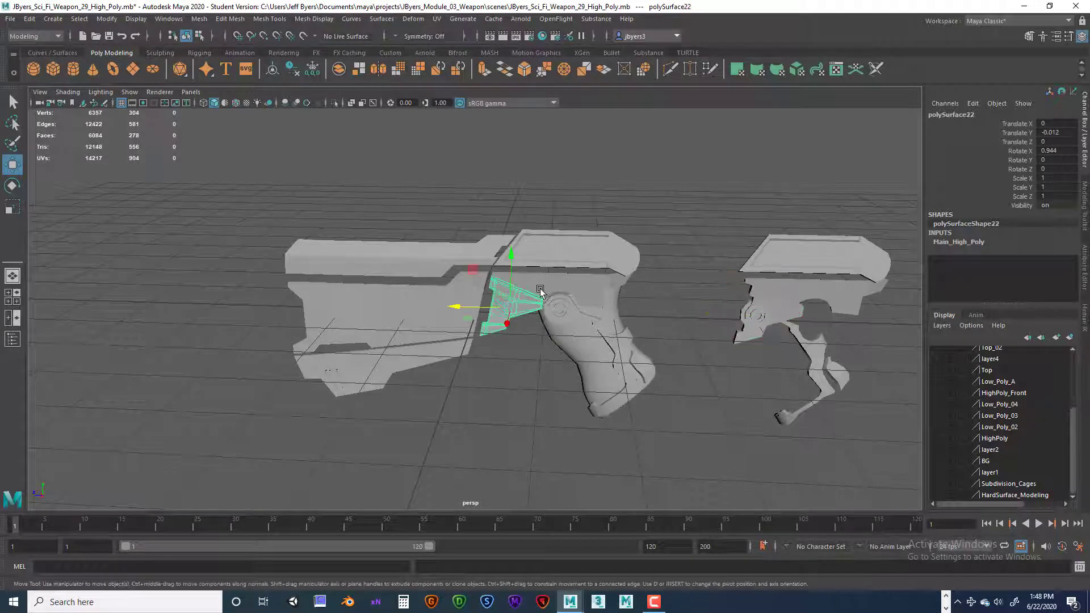
click(541, 290)
click(539, 238)
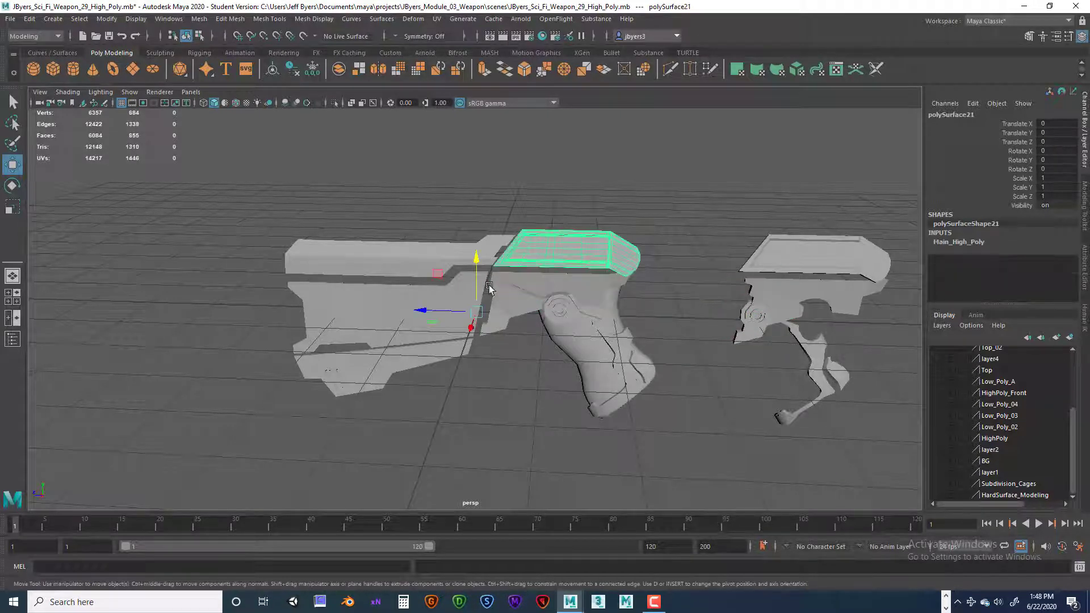
drag(424, 309, 558, 296)
click(518, 289)
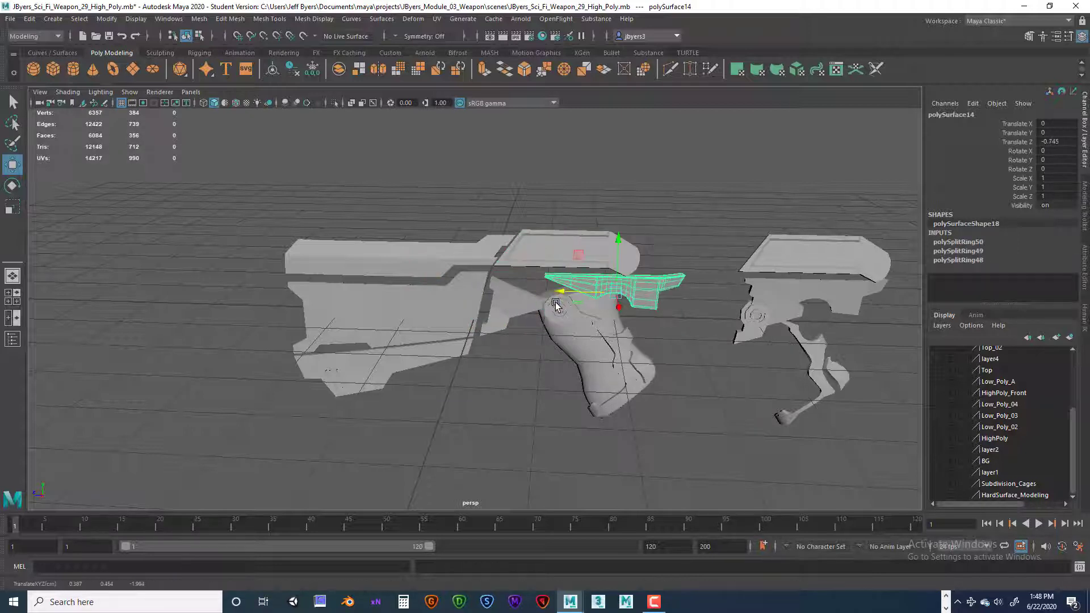
key(ctrl+z)
click(496, 311)
drag(463, 307, 558, 310)
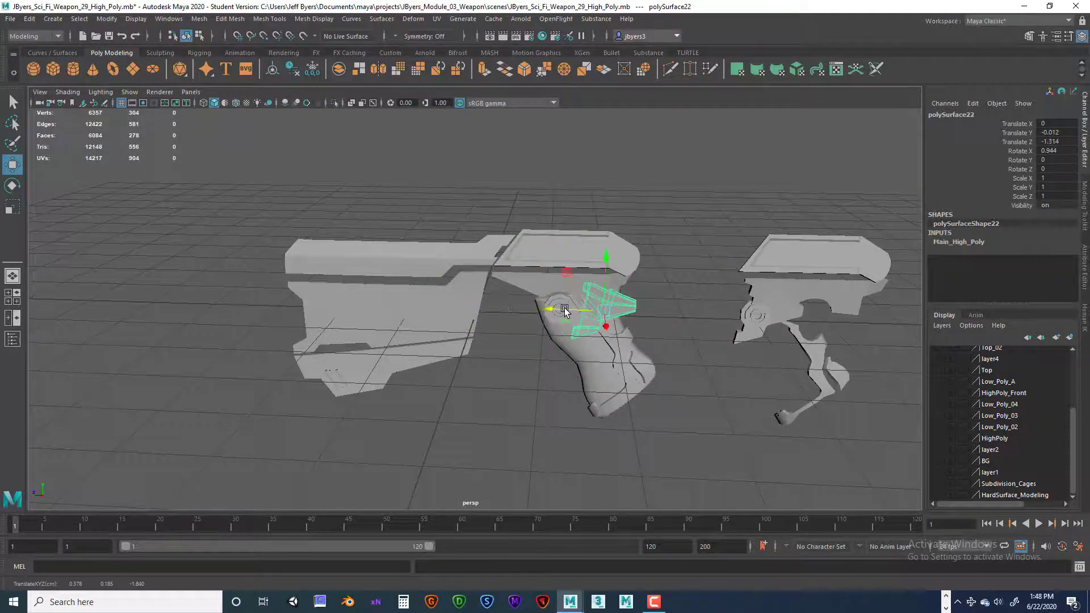
key(ctrl+z)
- Test-move the upper and lower front body pieces forward along Z to check for duplicates, undoing each move
click(423, 259)
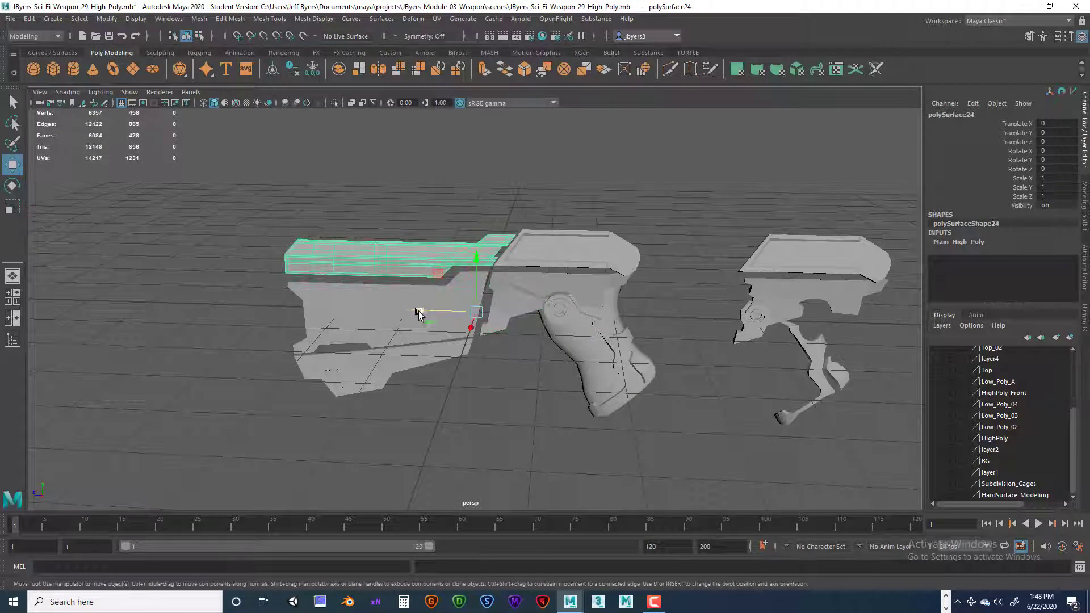
drag(418, 311, 349, 310)
key(ctrl+z)
click(375, 310)
key(ctrl+z)
click(423, 350)
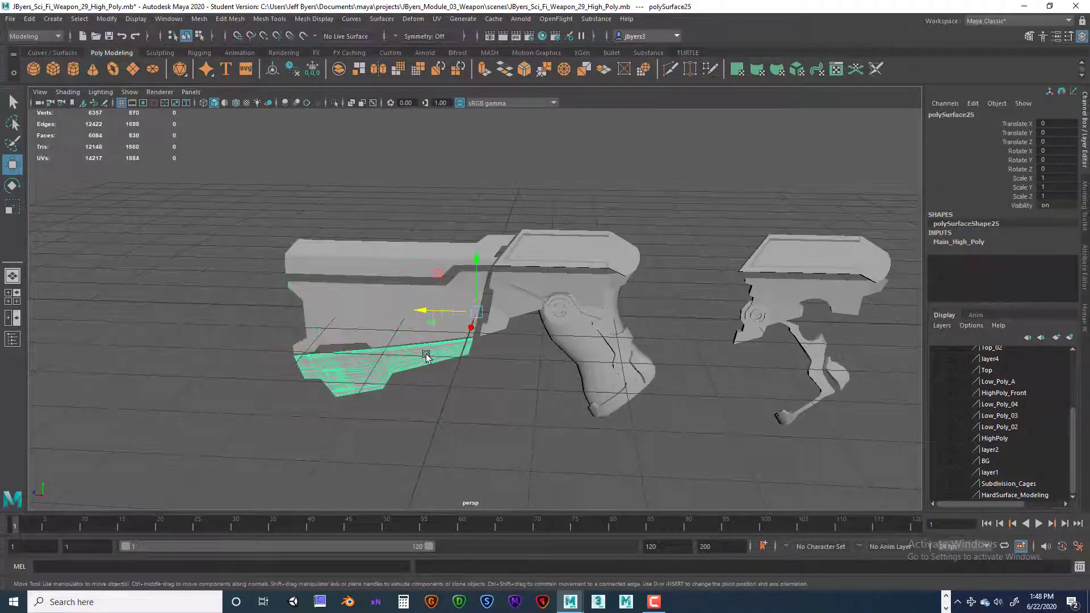
drag(421, 310, 348, 309)
key(ctrl+z)
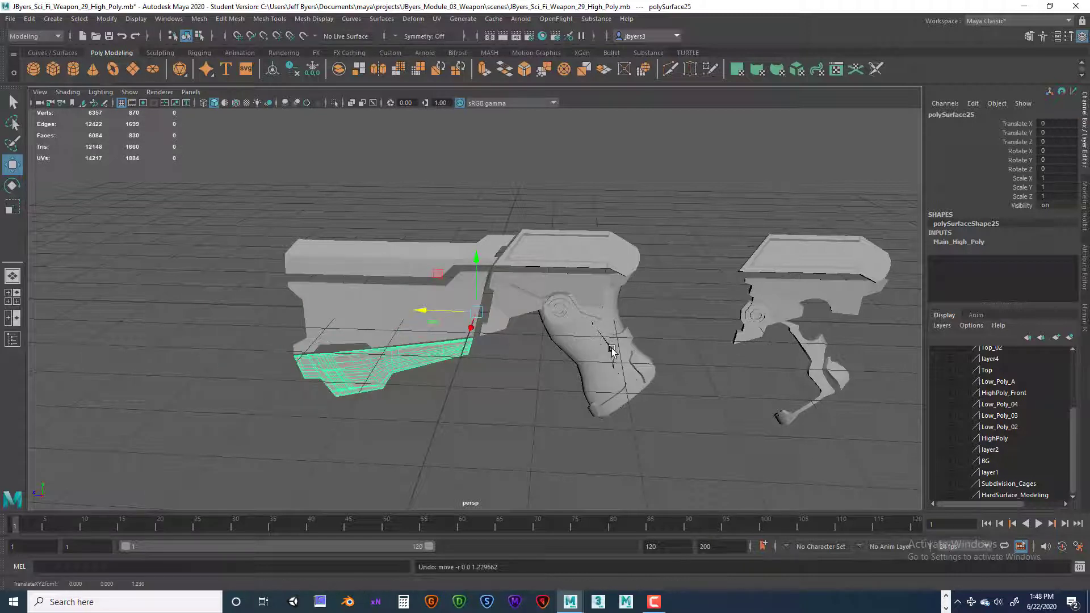
- Add all the assembled weapon parts to the Main_High_Poly display layer and check it by toggling the layer's visibility
drag(371, 181, 622, 350)
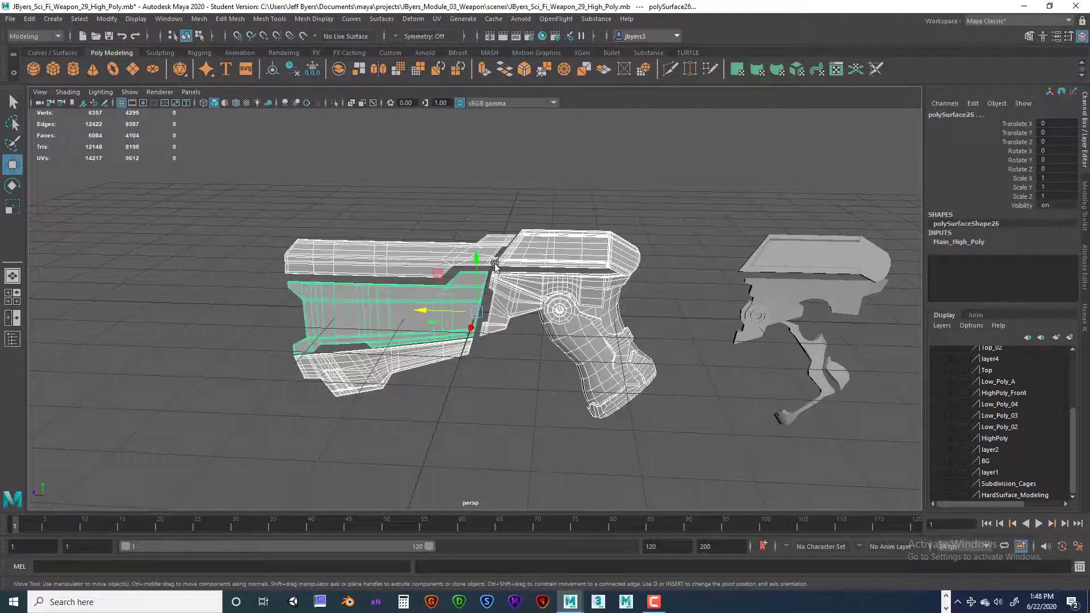
drag(356, 174, 673, 455)
drag(1072, 436, 1072, 357)
click(1000, 353)
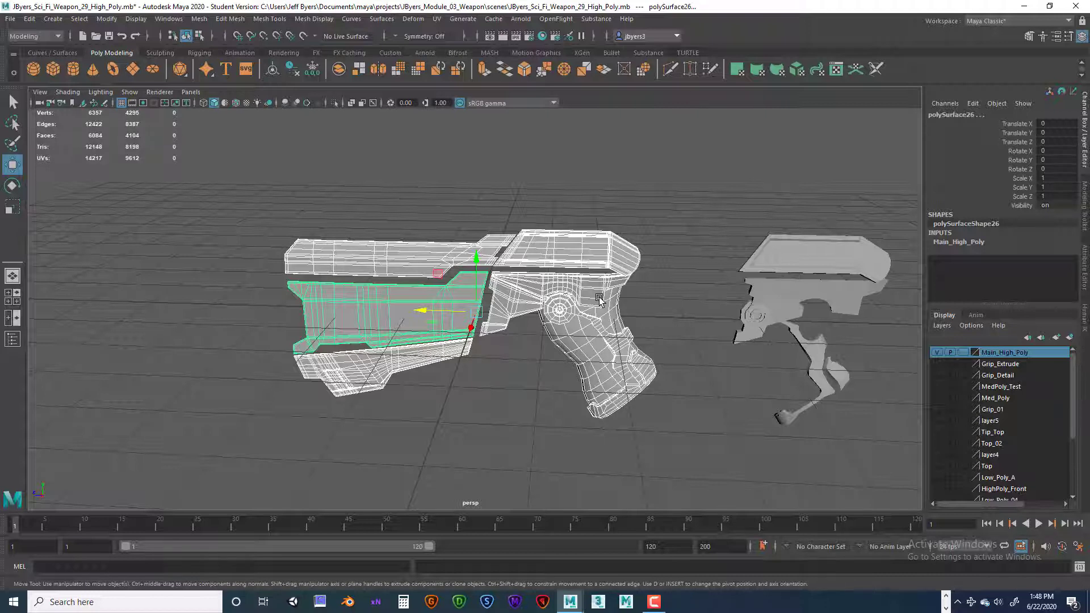
right_click(993, 351)
click(998, 377)
click(936, 352)
click(937, 353)
- Select the separated duplicate parts behind the weapon and preview the Low_Poly_A layer by toggling its visibility
drag(739, 166, 882, 433)
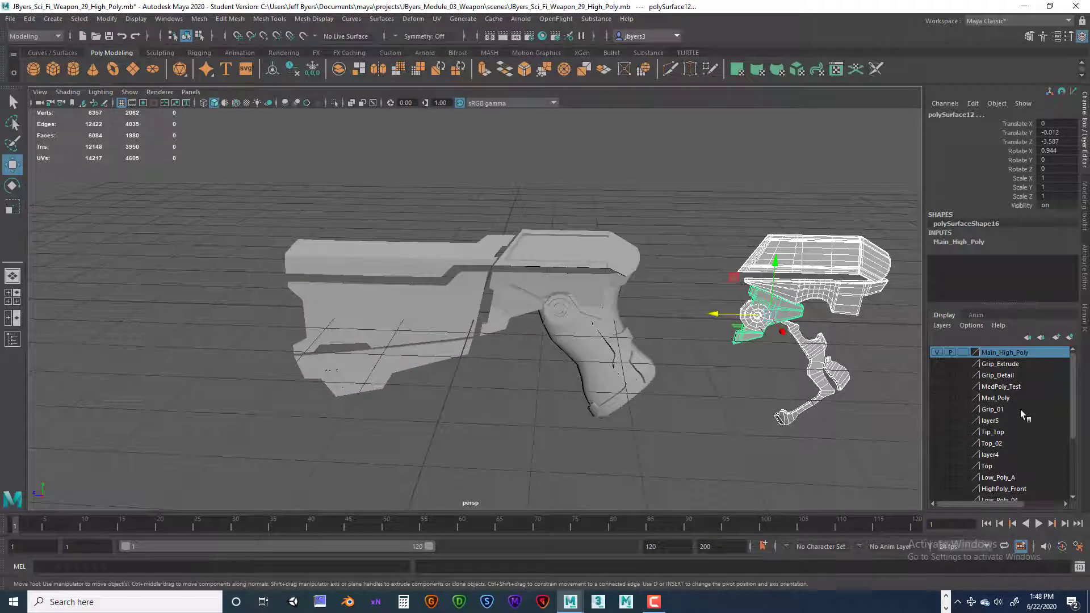
scroll(1067, 397, down, 5)
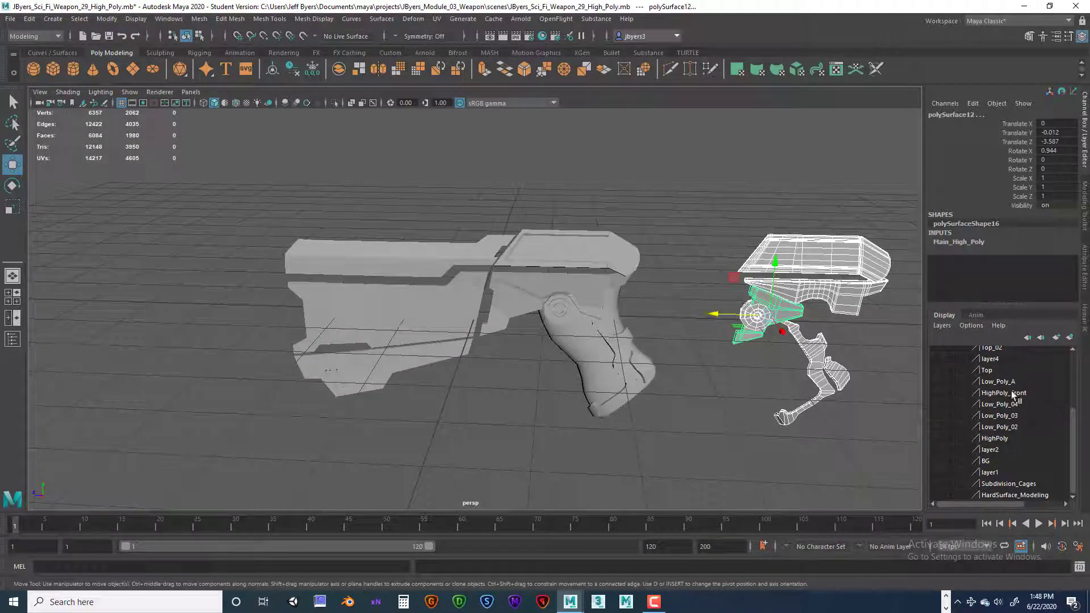
click(1009, 394)
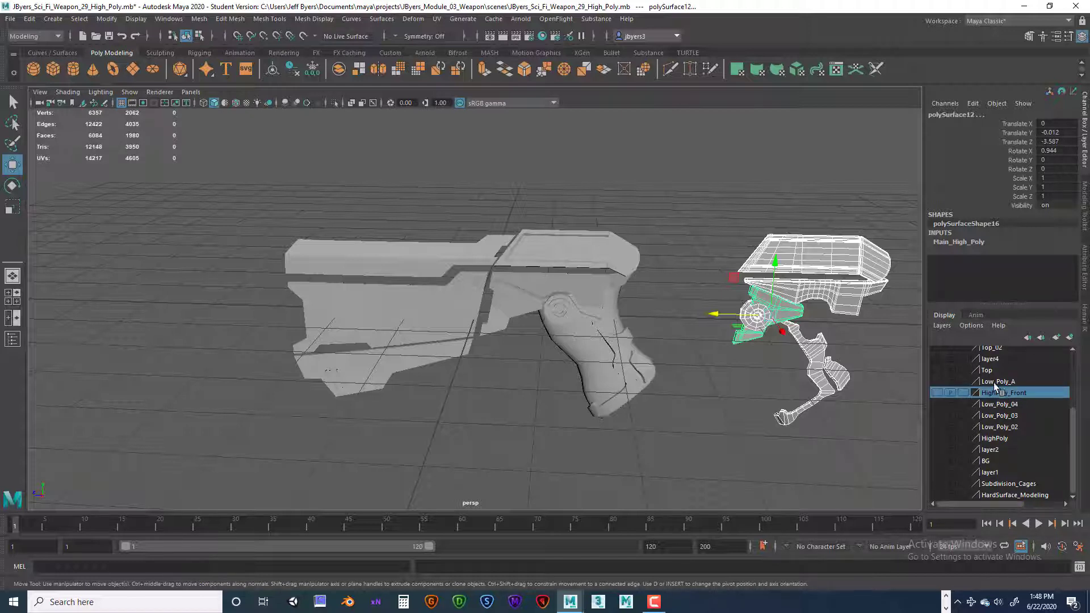
click(991, 382)
click(937, 381)
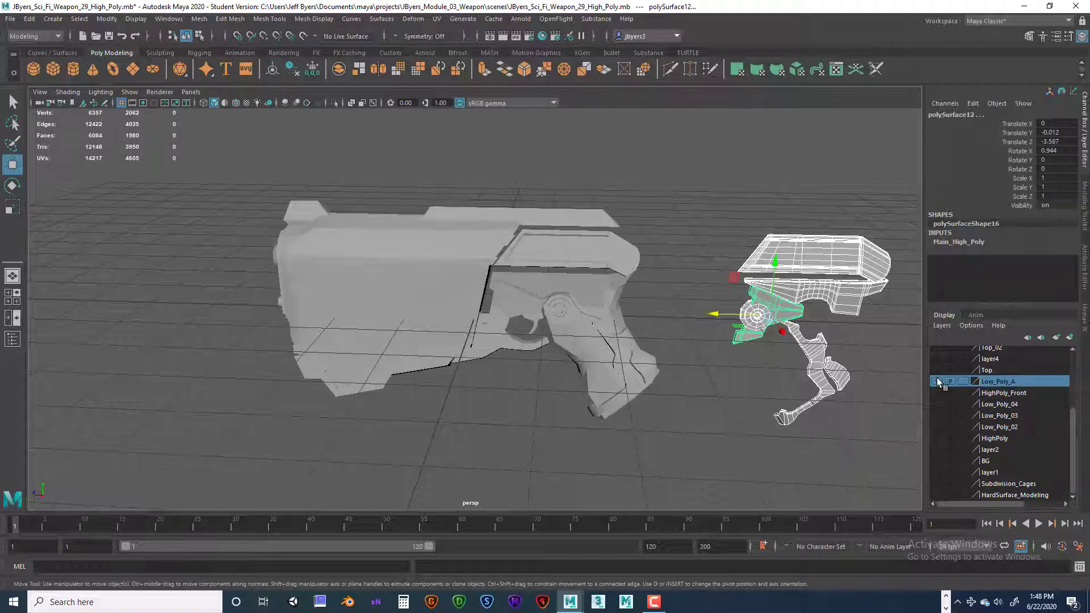
click(938, 380)
click(937, 379)
click(937, 378)
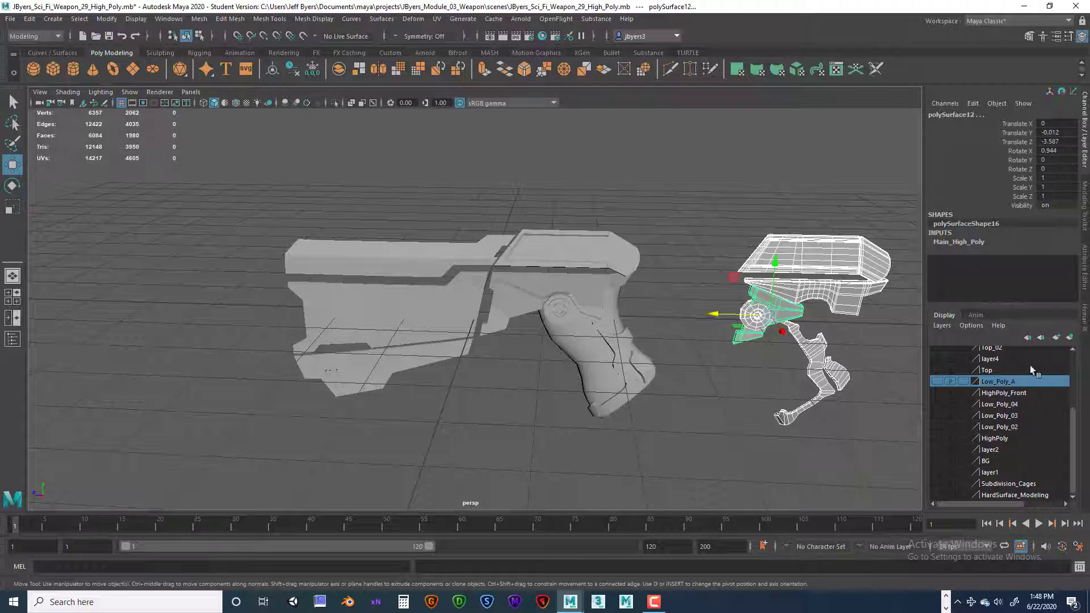
- Create a display layer from the selected duplicate parts and name it Back_Dup
click(1069, 338)
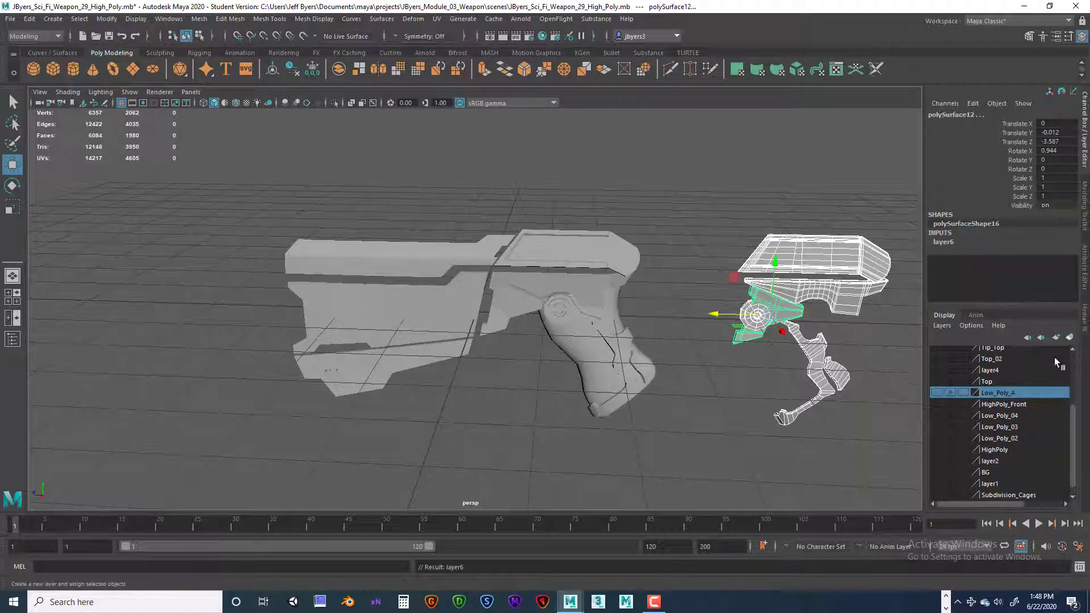
drag(1073, 430, 1075, 361)
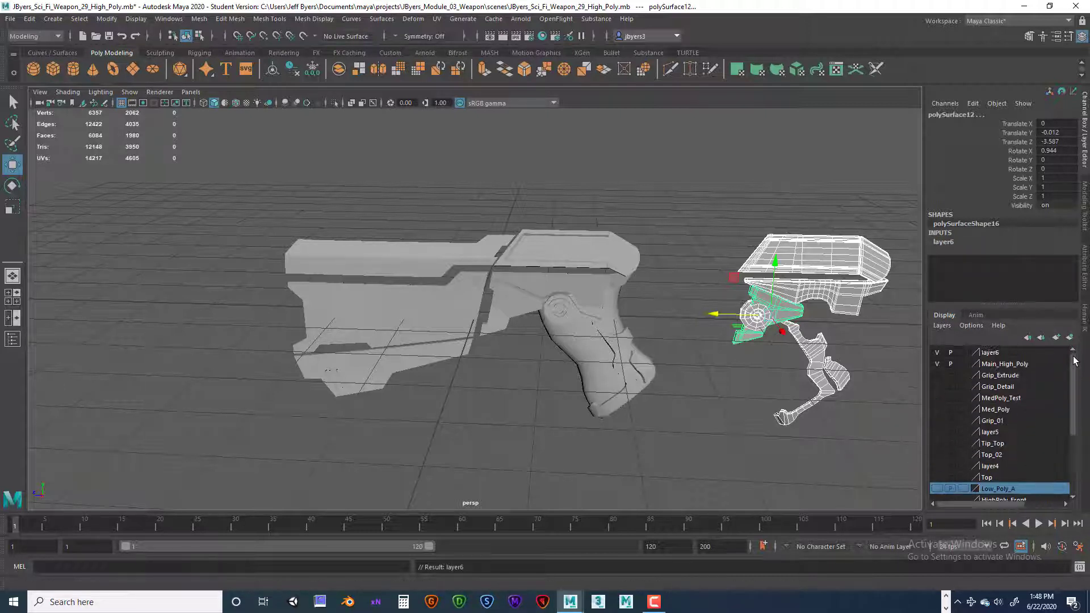
double_click(987, 353)
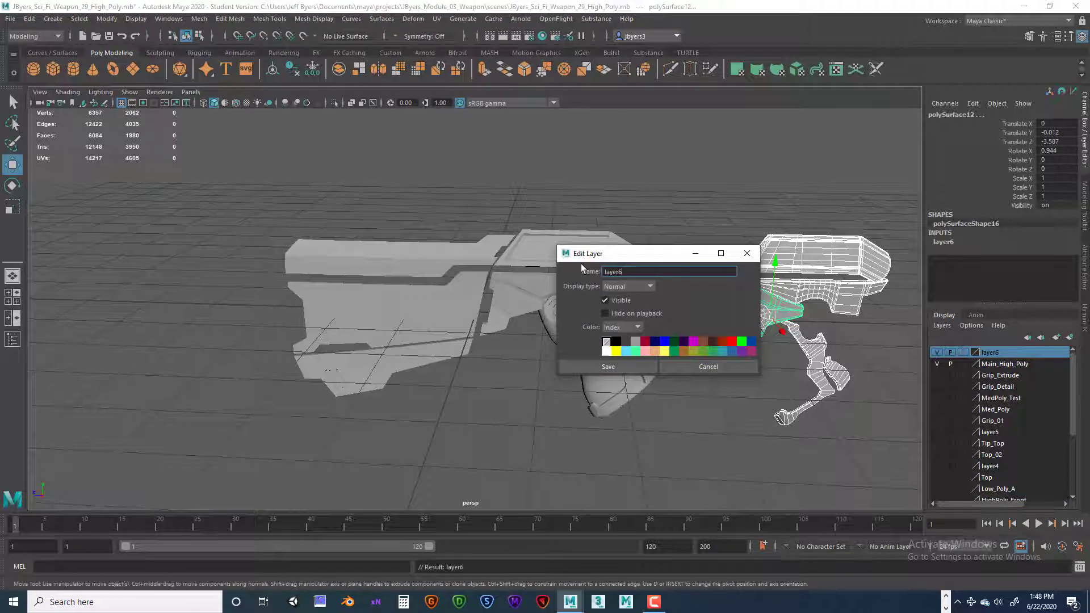
drag(622, 272, 587, 270)
text(Back_Dupl)
click(632, 366)
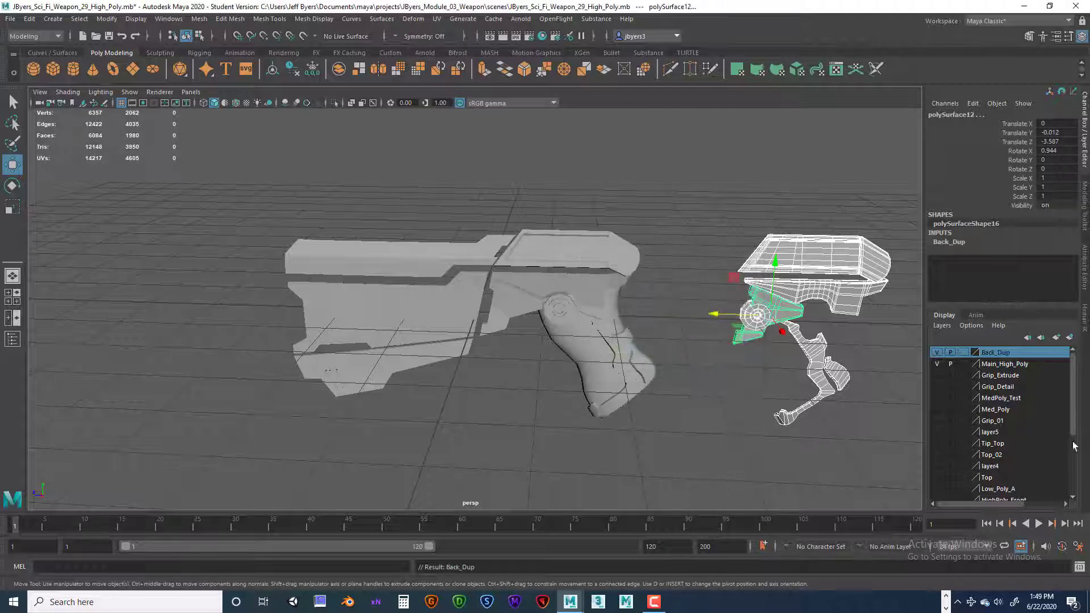
- Reorder the Back_Dup layer down the display layer list to just below layer5
click(1041, 339)
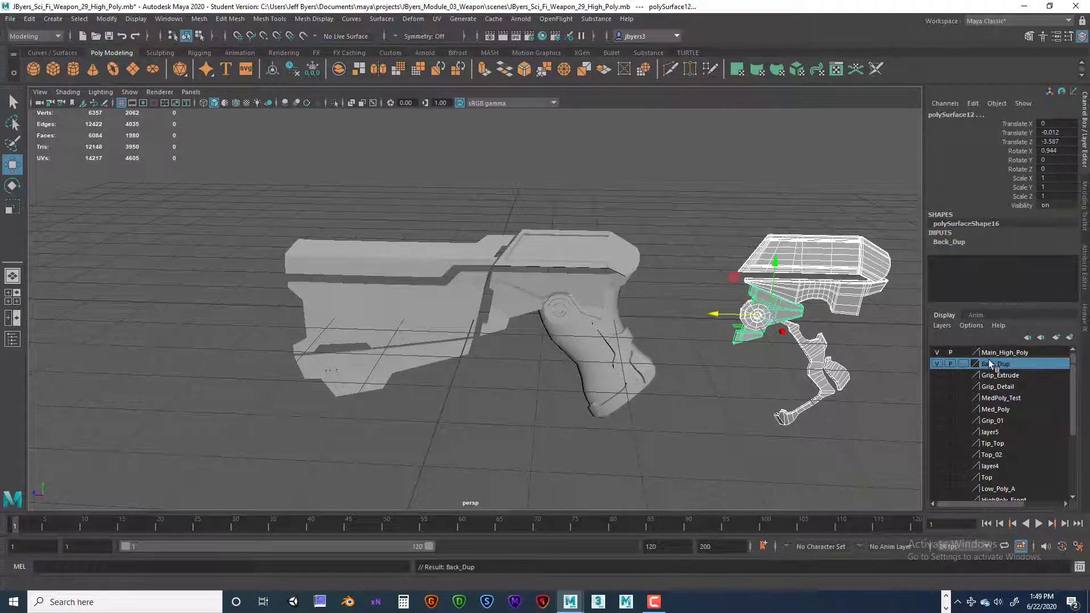
click(1041, 339)
click(1041, 339)
click(1041, 339)
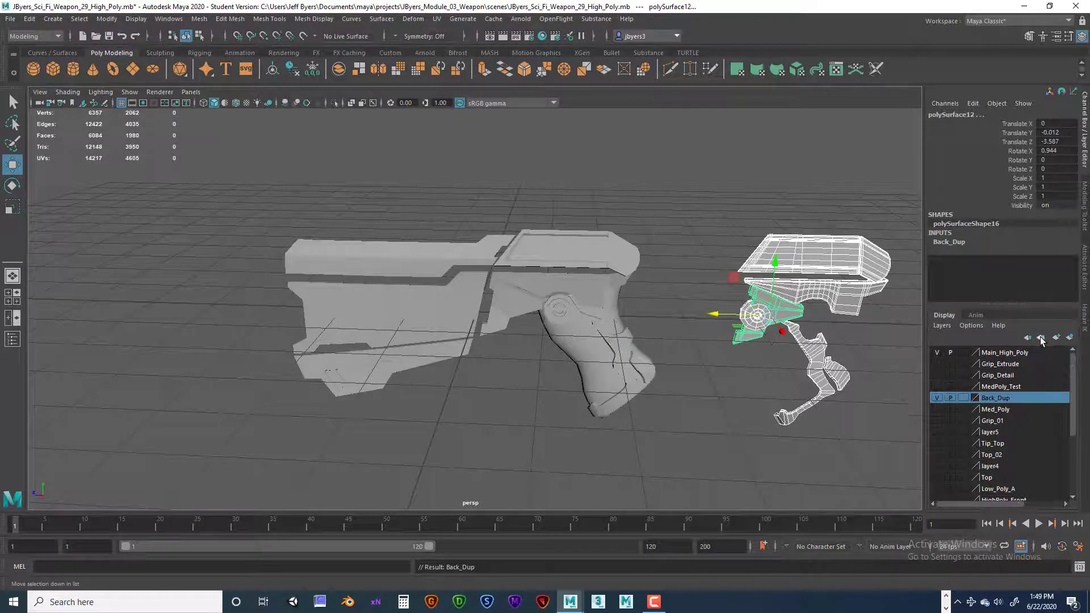
click(1041, 339)
click(1041, 339)
click(1041, 339)
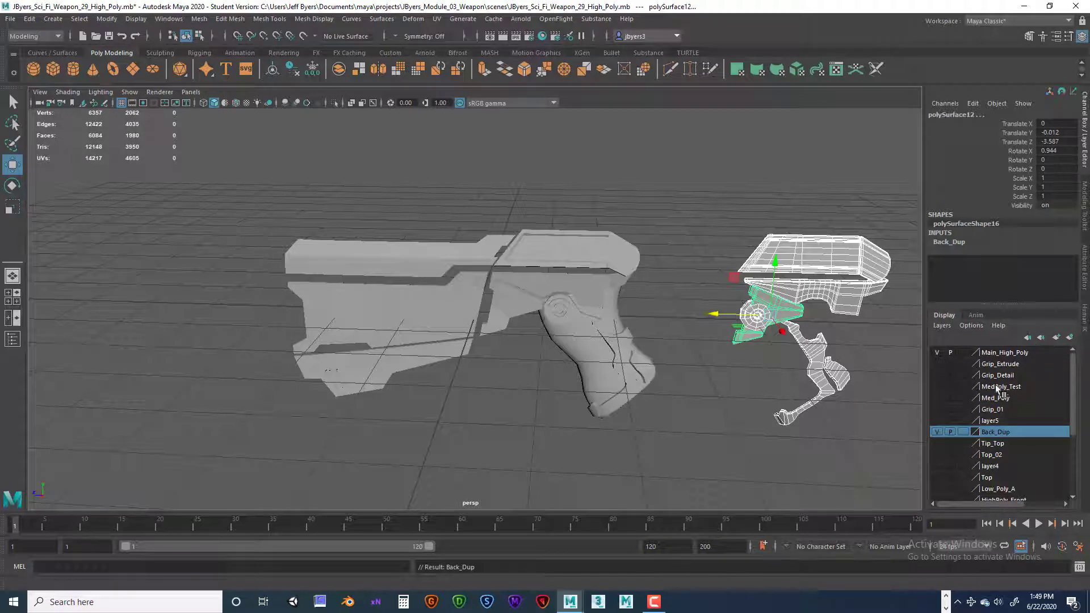
- Deselect the duplicate parts and reorder the Back_Dup layer up the list to just below Grip_Extrude
alt+drag(763, 373, 800, 364)
drag(691, 214, 823, 372)
click(848, 392)
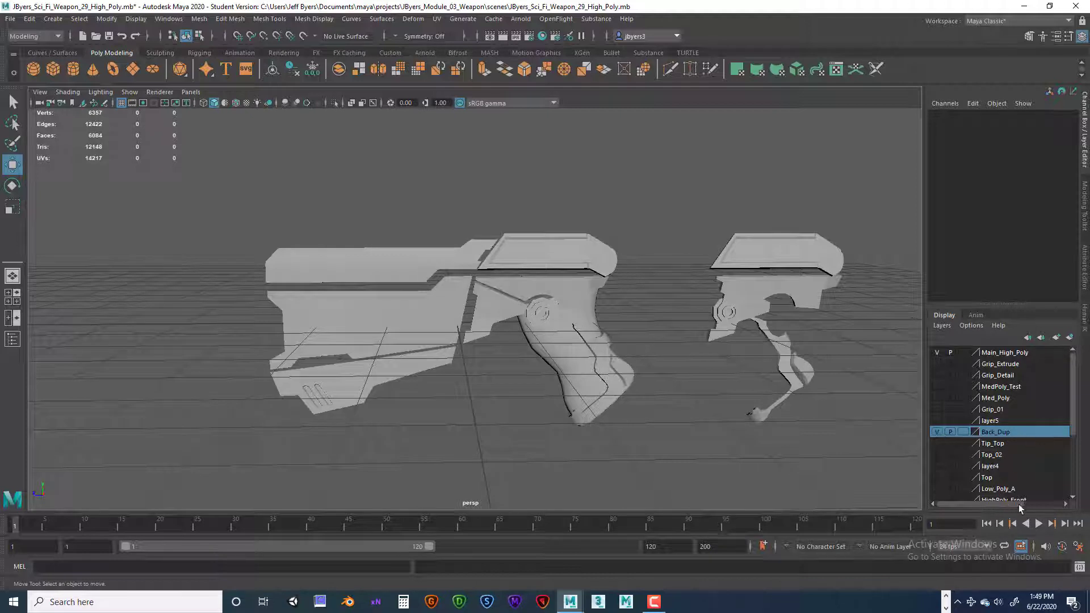
click(1028, 338)
click(1028, 339)
click(1028, 338)
click(1029, 338)
click(1028, 339)
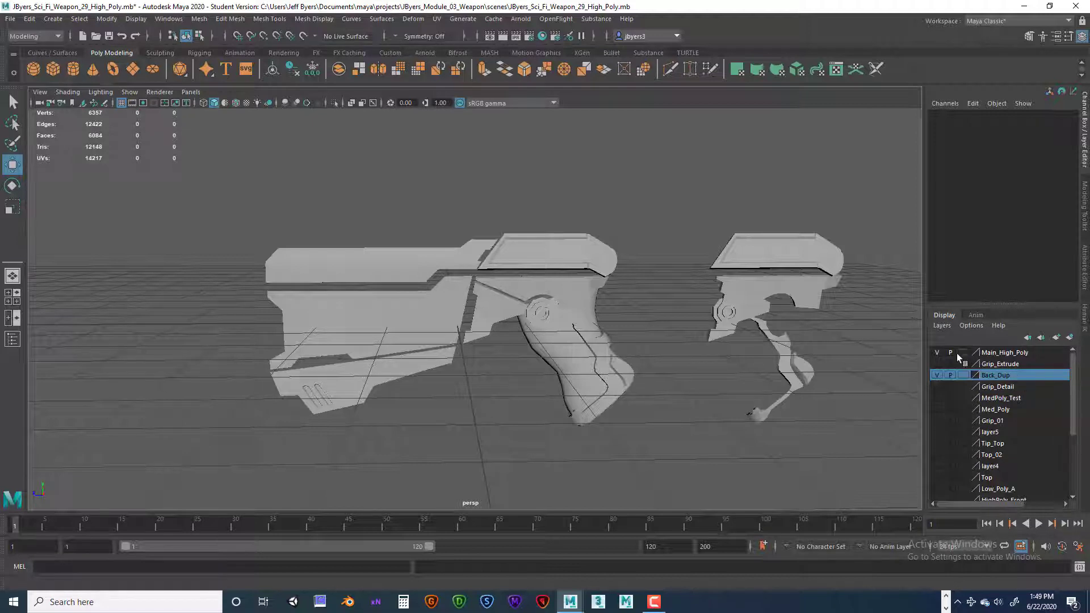
- Hide the Back_Dup layer and place the Grip_Extrude layer beneath it in the list
click(938, 352)
click(938, 352)
click(938, 375)
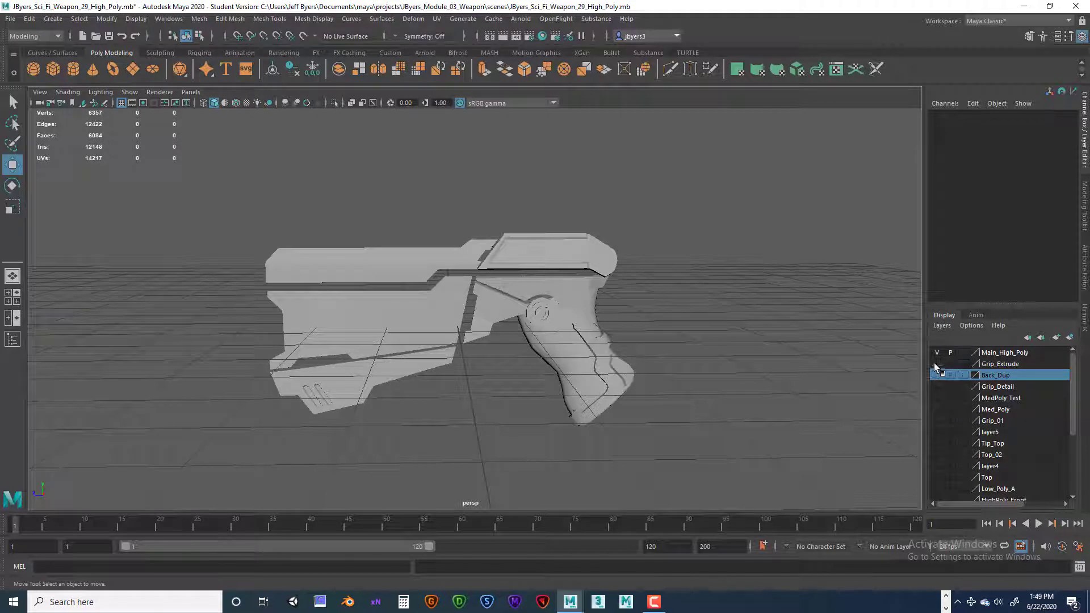
click(994, 363)
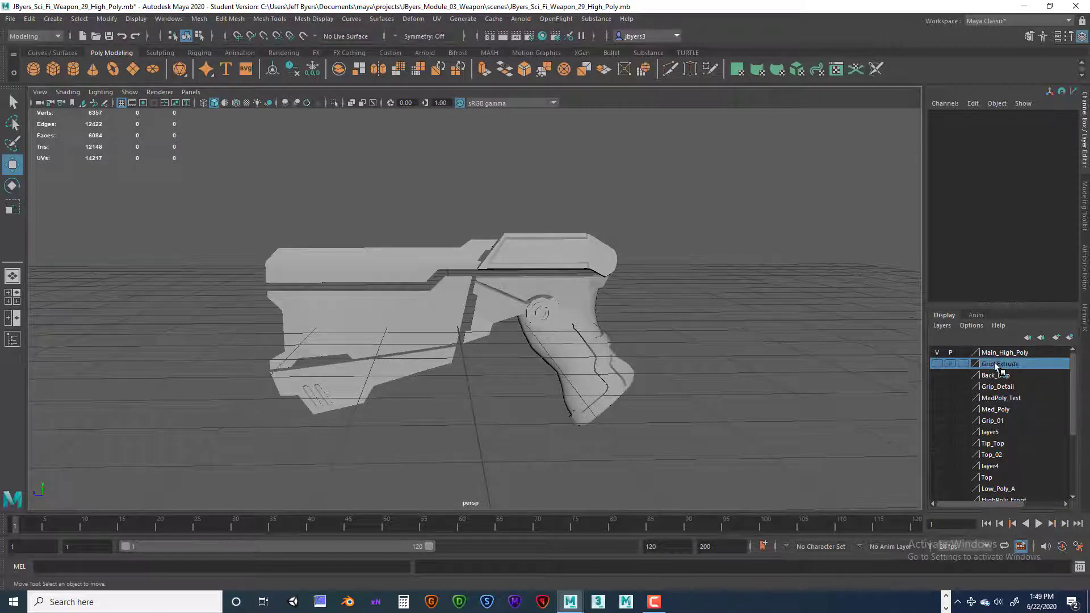
click(1040, 339)
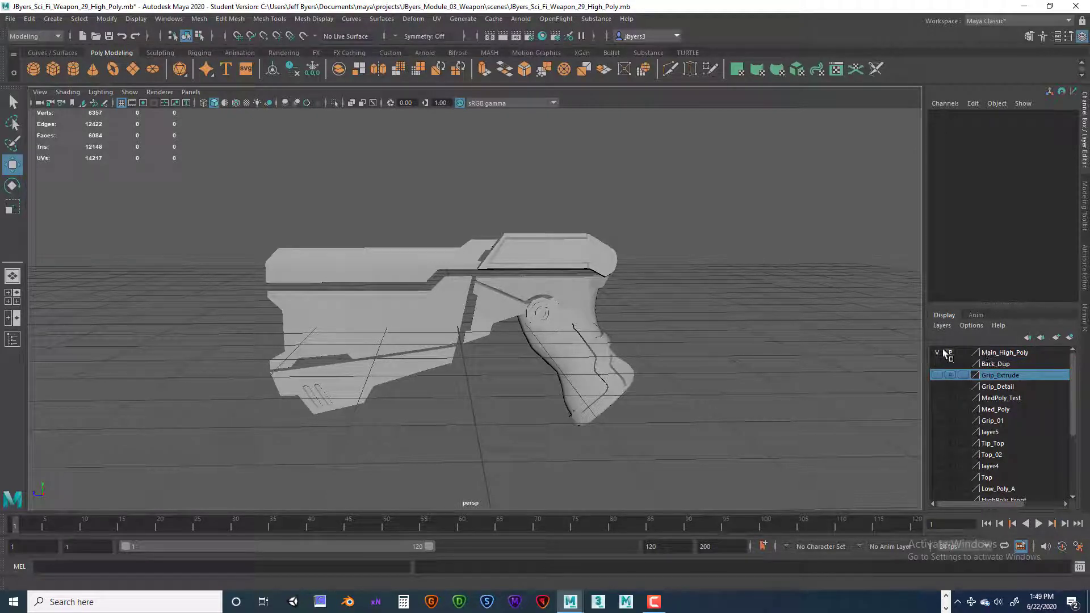
- Show the Low_Poly_04 layer and examine the low-poly weapon from its front side
drag(1072, 401, 1081, 444)
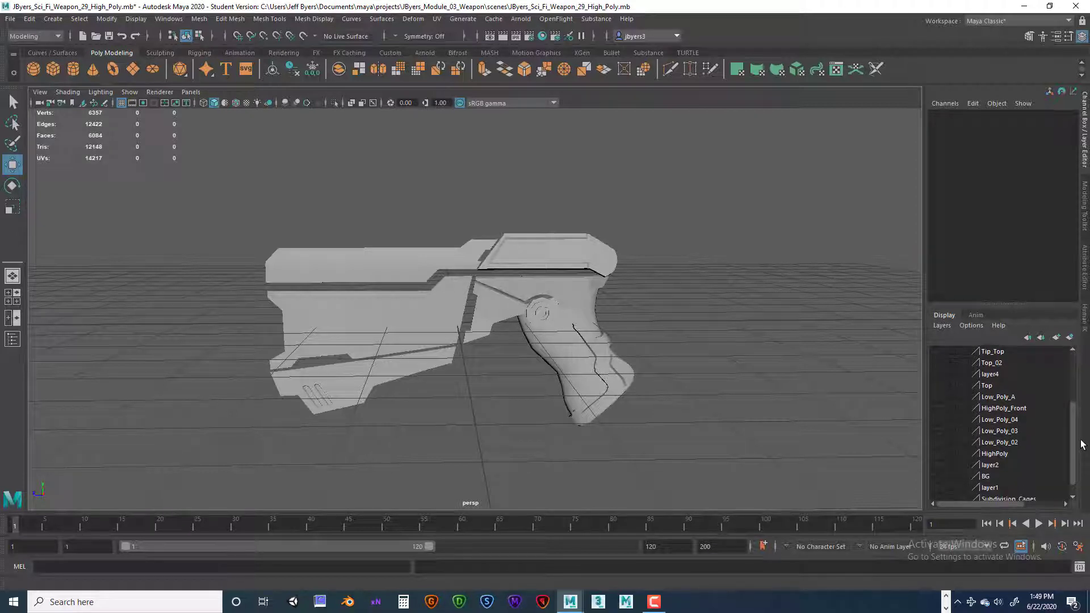
click(938, 420)
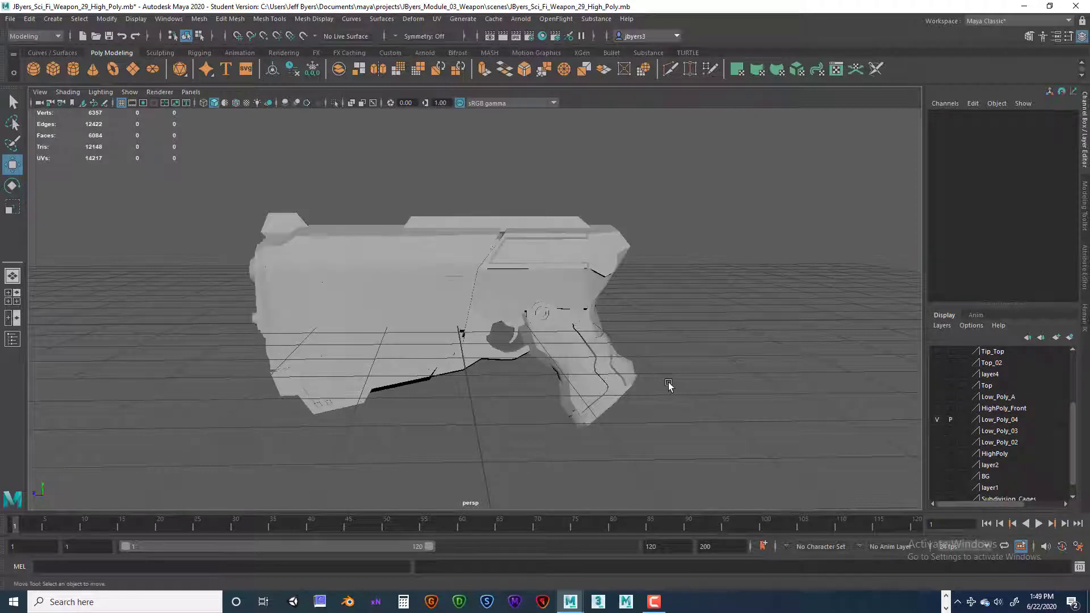
alt+drag(669, 383, 700, 386)
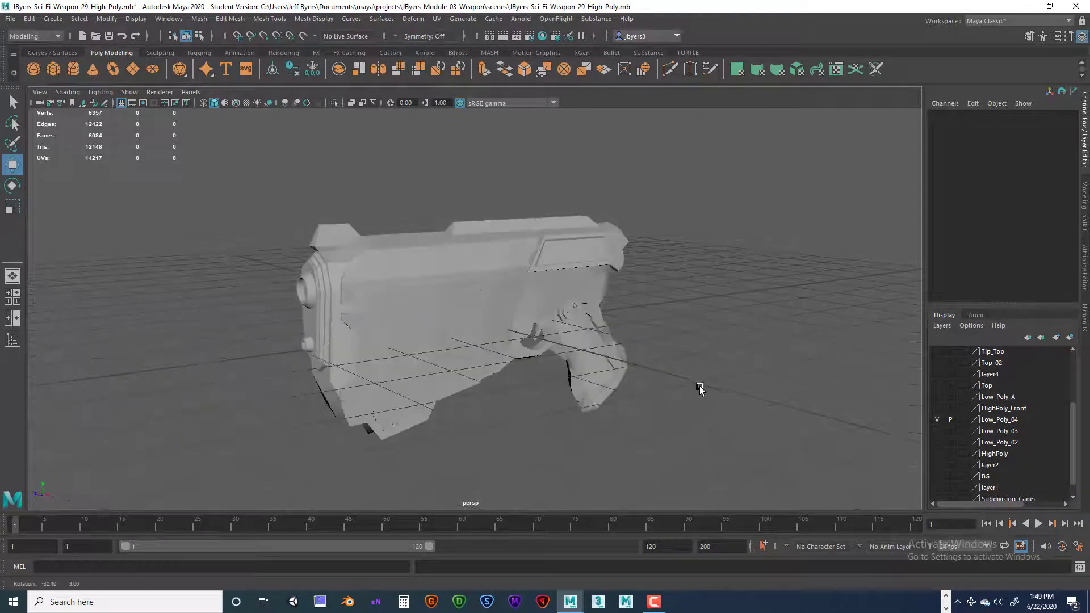
- Hide the Main_High_Poly layer to leave only the low-poly weapon on display
scroll(1074, 428, up, 3)
click(958, 374)
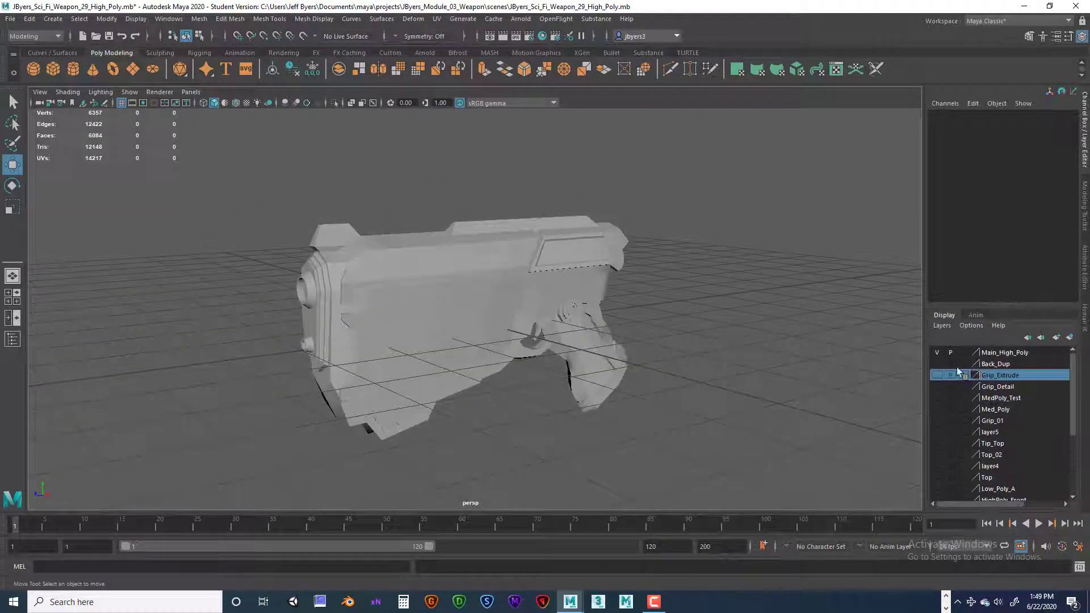
click(937, 352)
alt+drag(471, 306, 488, 243)
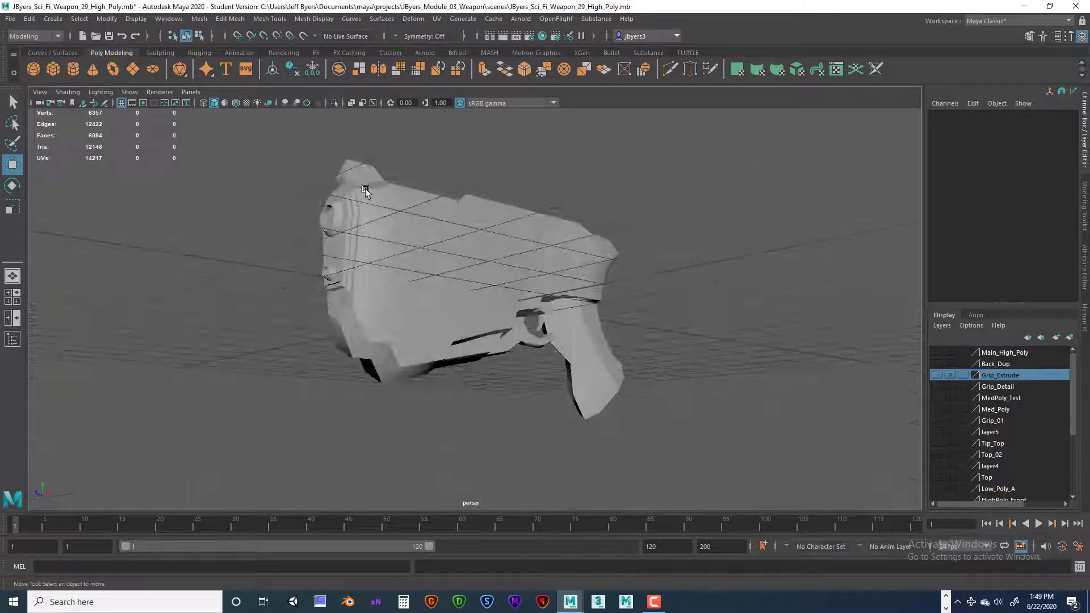
- Select all parts of the low-poly weapon and examine them from several sides
drag(365, 190, 447, 318)
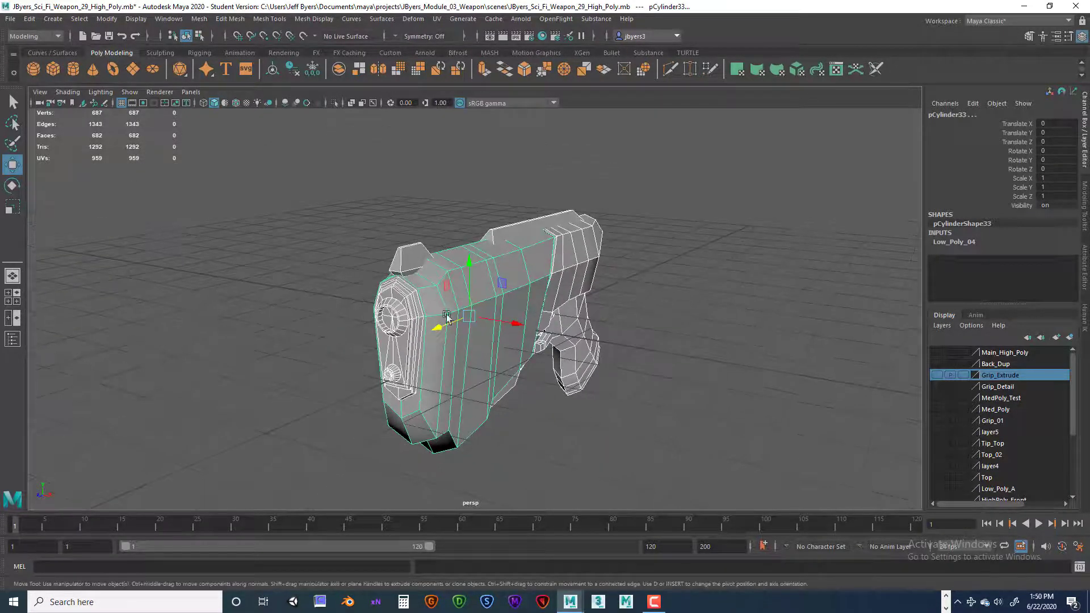
click(540, 394)
drag(363, 222, 270, 273)
alt+drag(417, 418, 455, 424)
click(523, 411)
drag(280, 179, 697, 464)
alt+drag(696, 464, 549, 344)
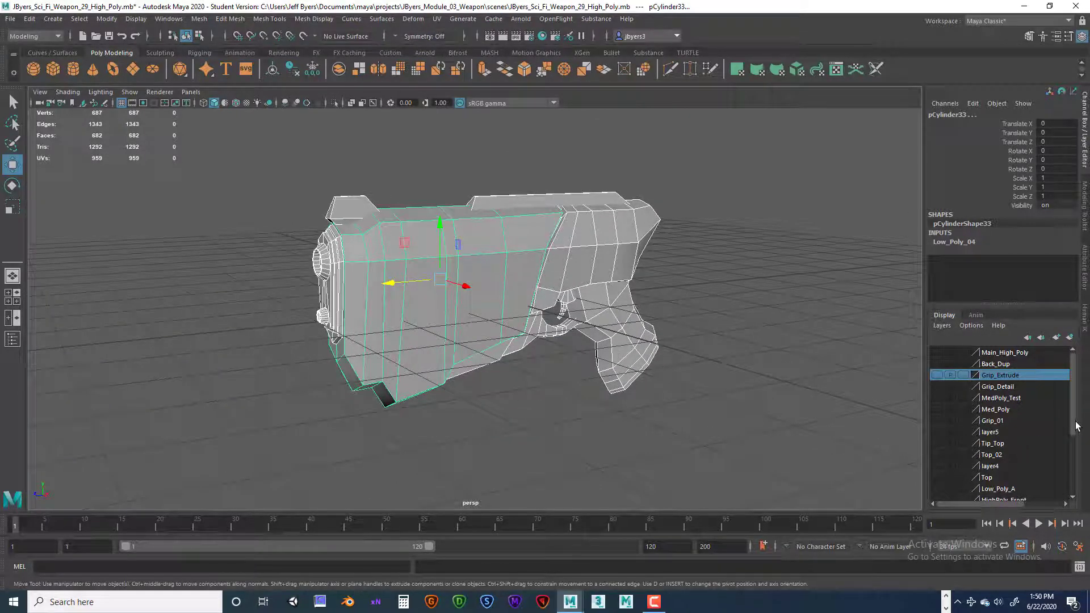
- Delete the Low_Poly_04 display layer while keeping the low-poly parts
drag(1077, 426, 1079, 480)
click(998, 406)
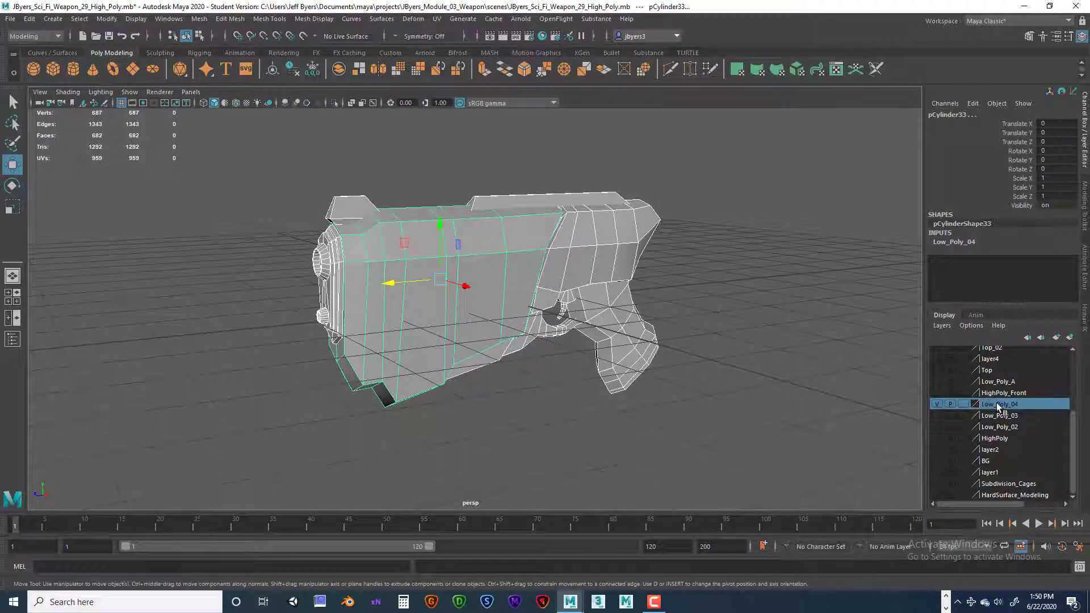
right_click(998, 407)
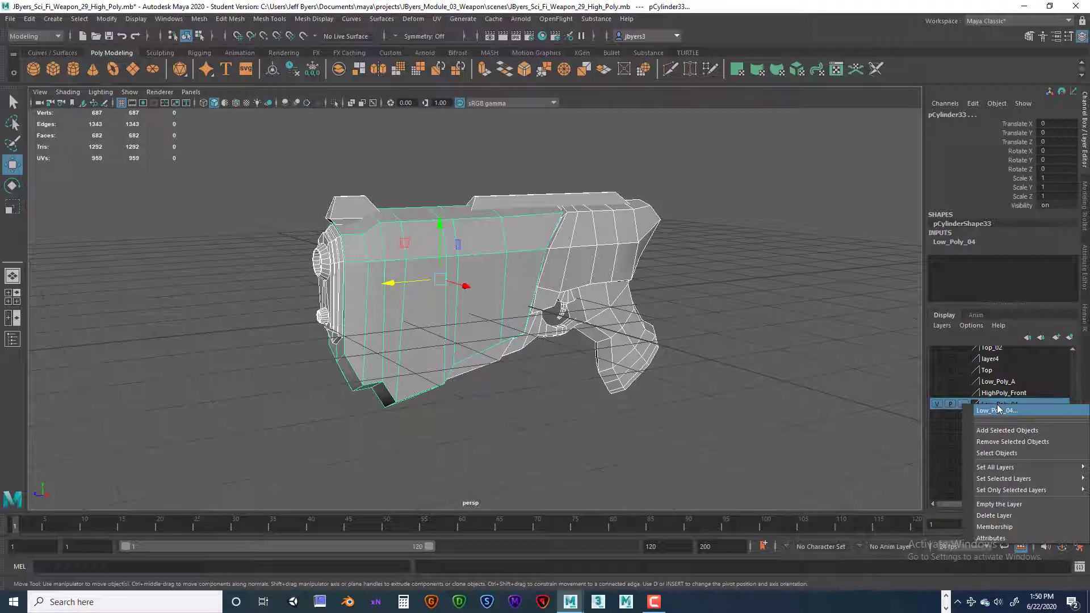
click(996, 516)
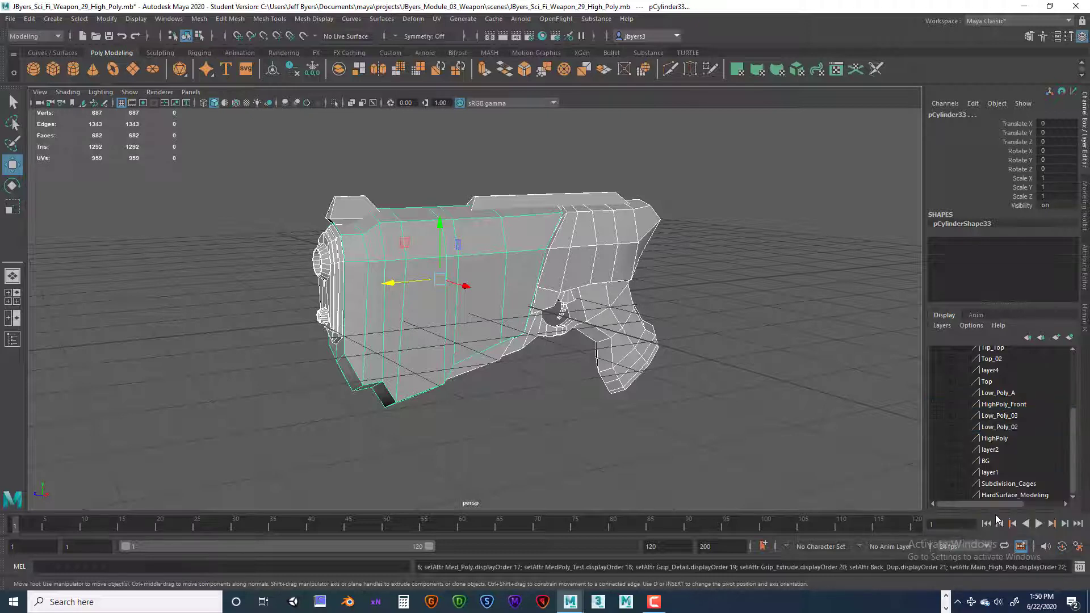
- Assign all low-poly weapon parts to a new layer named Low_Base_01 and place it just below Main_High_Poly
drag(254, 185, 719, 455)
drag(1072, 454, 1071, 345)
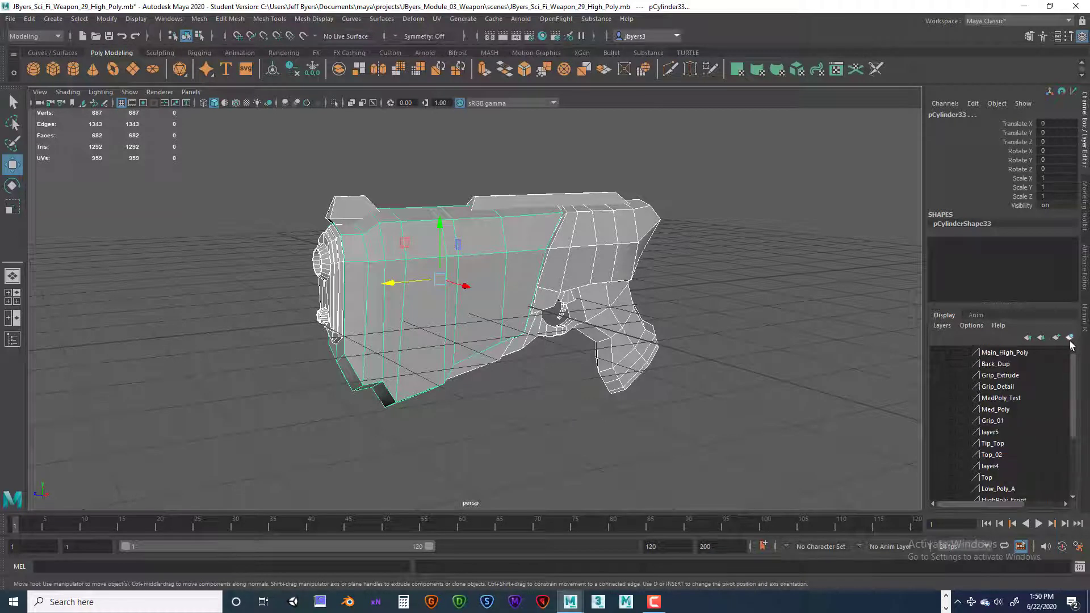
click(1071, 338)
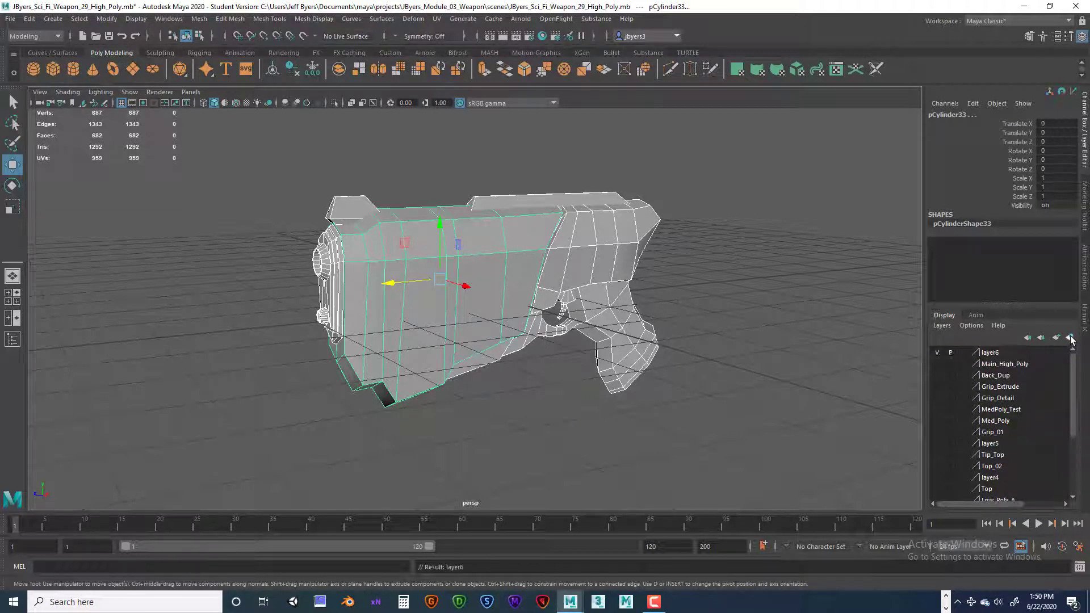
double_click(991, 352)
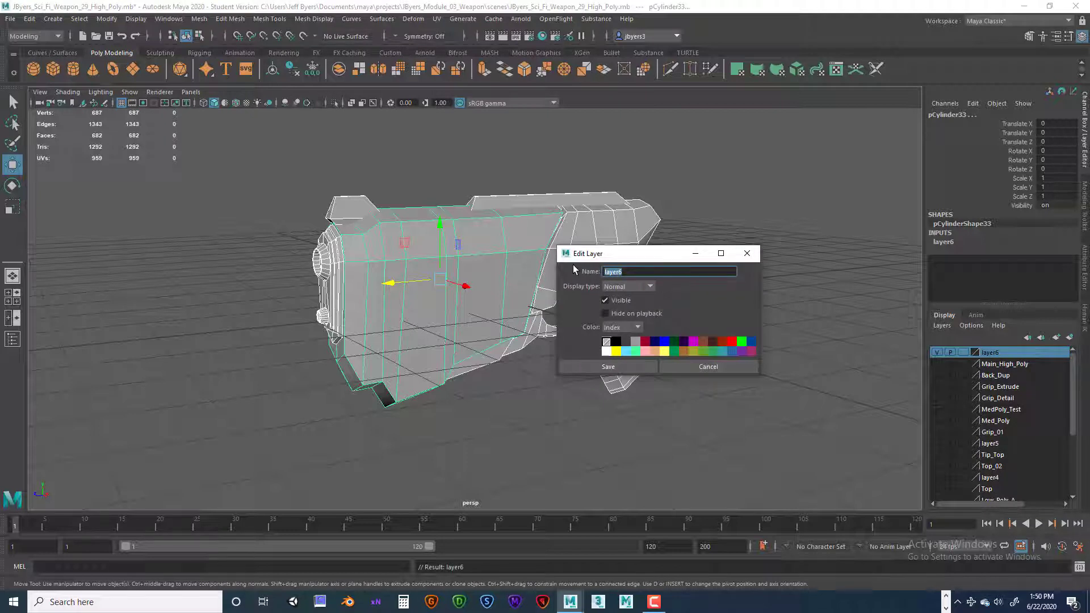
text(Low)
text(Base_01)
click(630, 368)
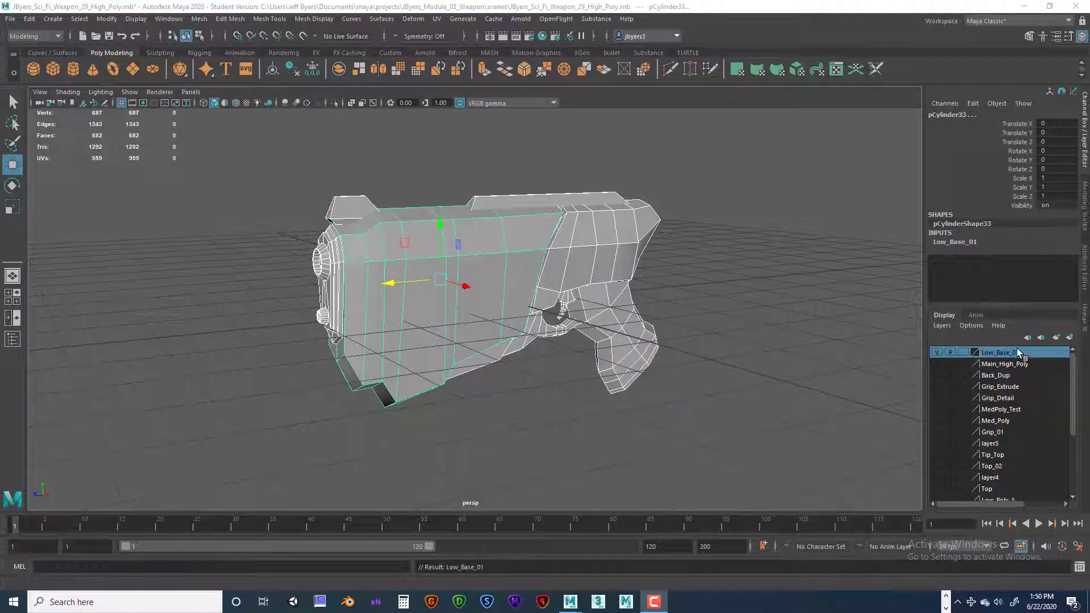
click(1042, 340)
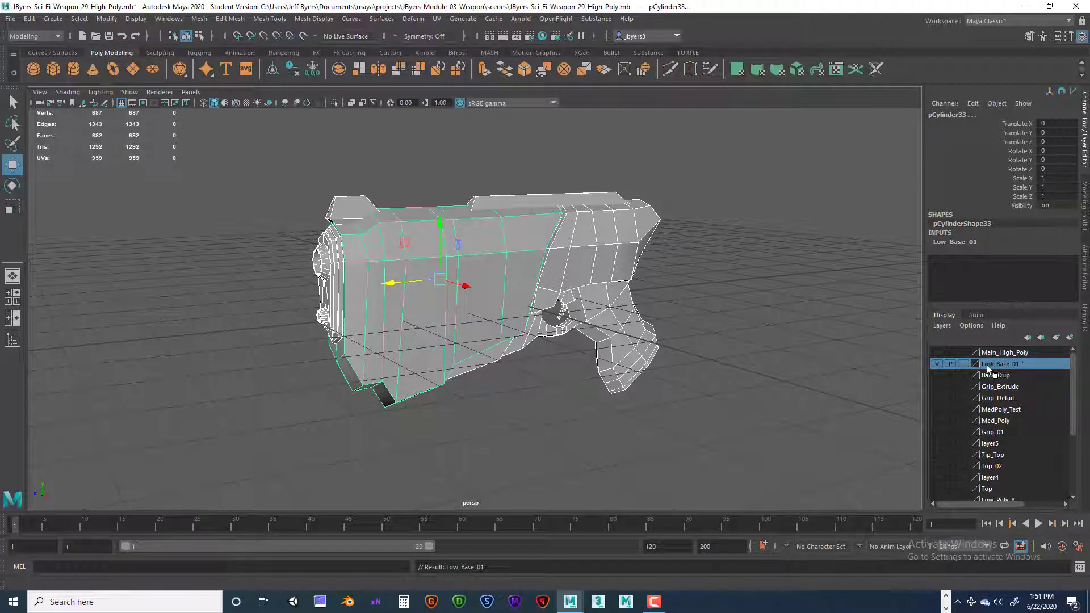
- Compare the low-poly and high-poly weapons by toggling the Low_Base_01 and Main_High_Poly layers, ending with Main_High_Poly hidden
click(938, 364)
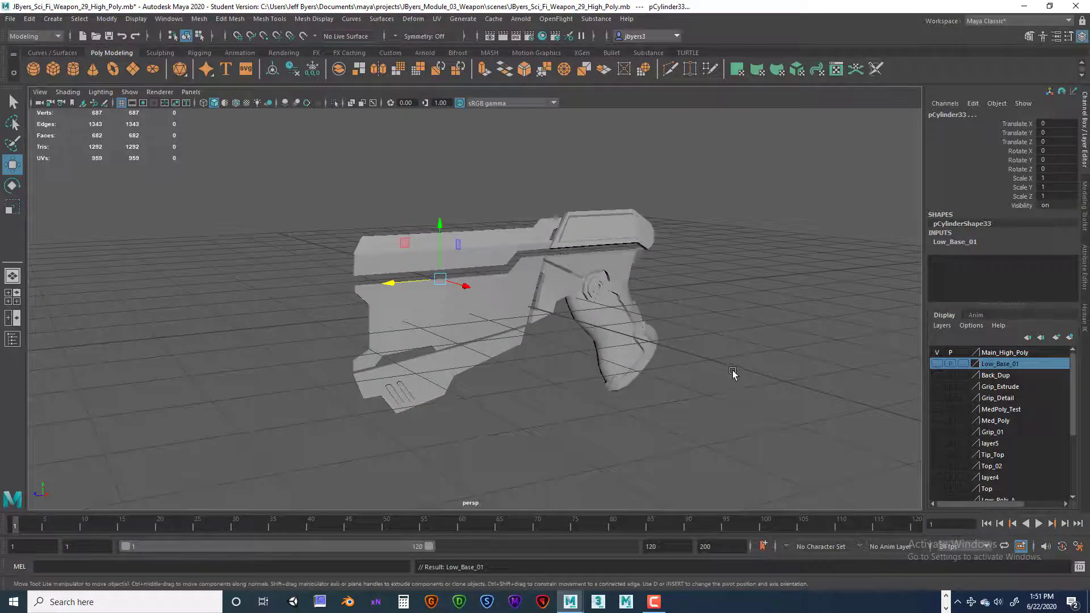
alt+drag(730, 372, 692, 366)
alt+right_drag(693, 366, 795, 375)
alt+drag(795, 375, 716, 372)
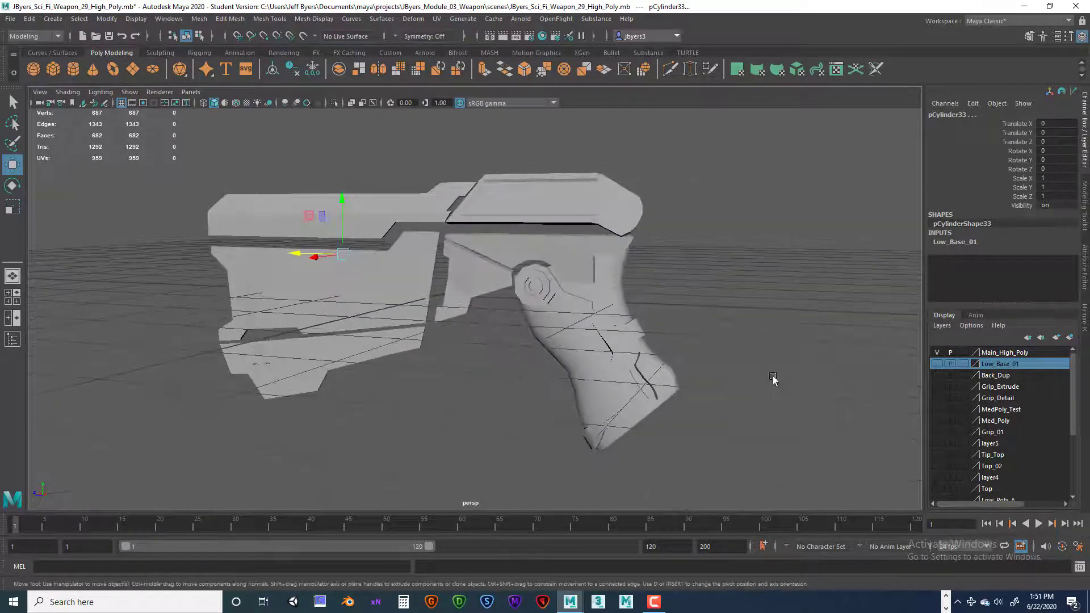
click(937, 364)
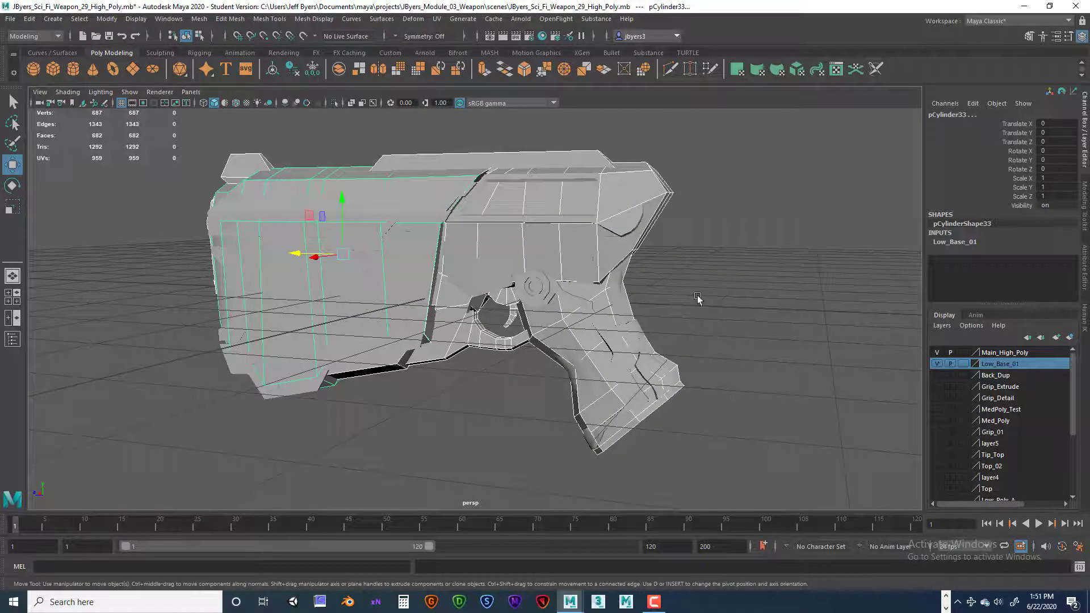
alt+drag(698, 300, 703, 298)
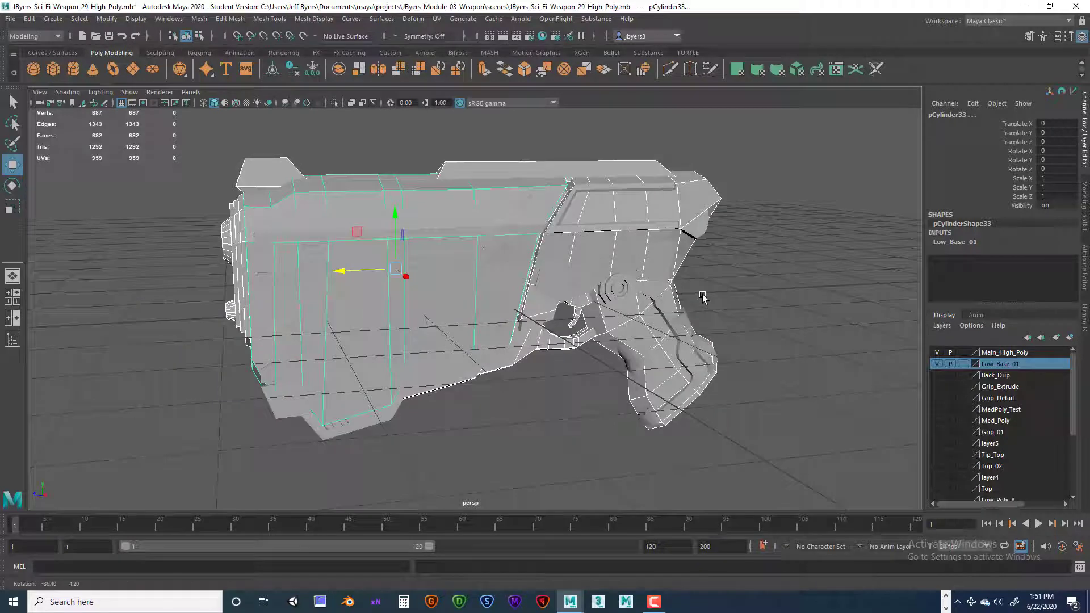
click(937, 364)
click(936, 364)
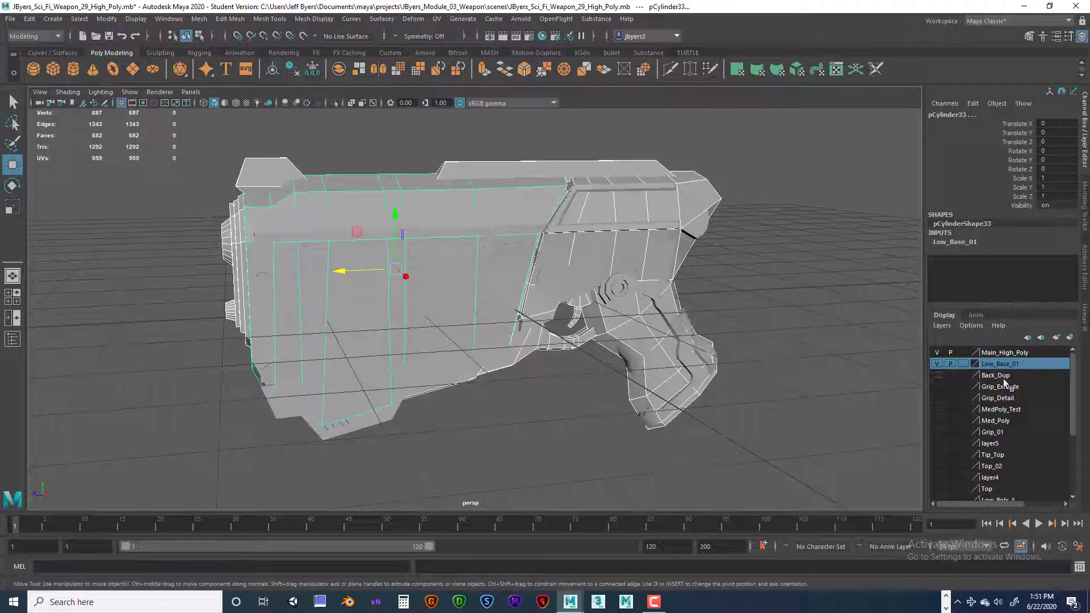
click(936, 352)
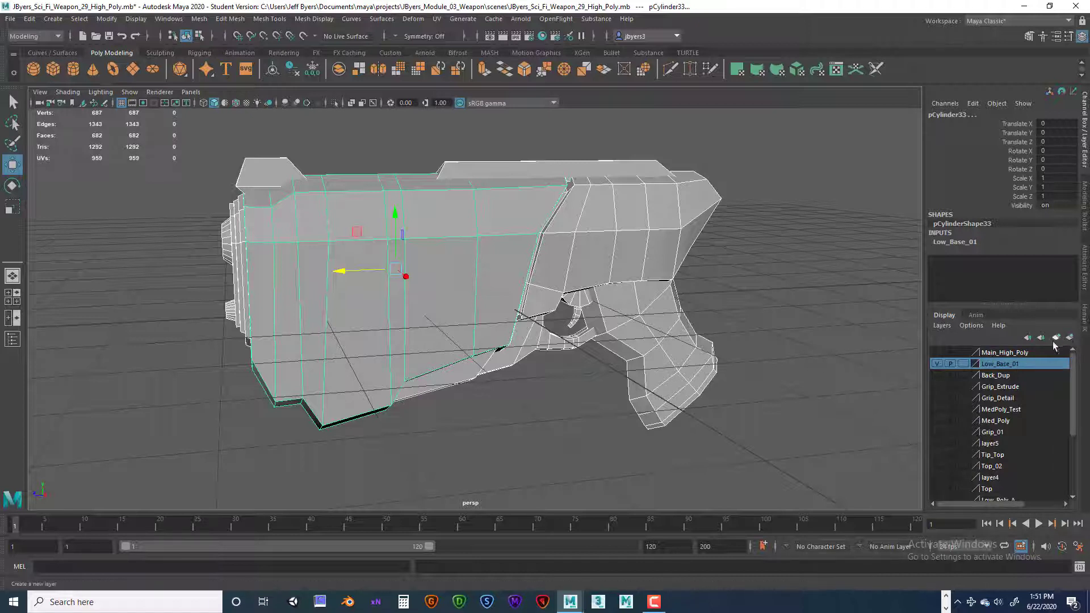
- Duplicate the selected low-poly parts and assign the copies to a new layer named Low_Poly_Base_02
key(ctrl+d)
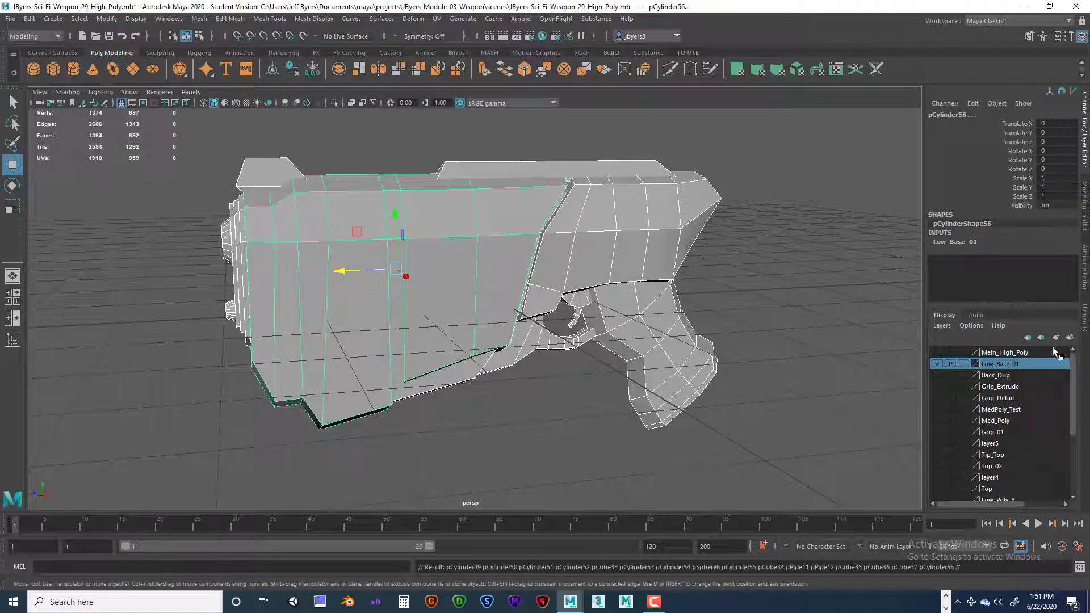
click(1070, 339)
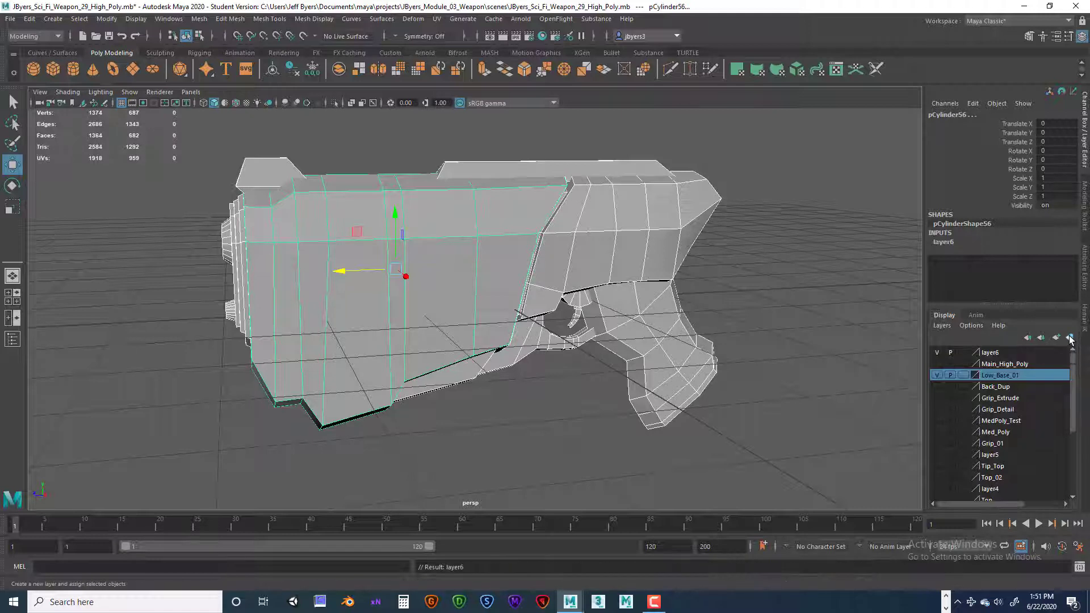
double_click(989, 353)
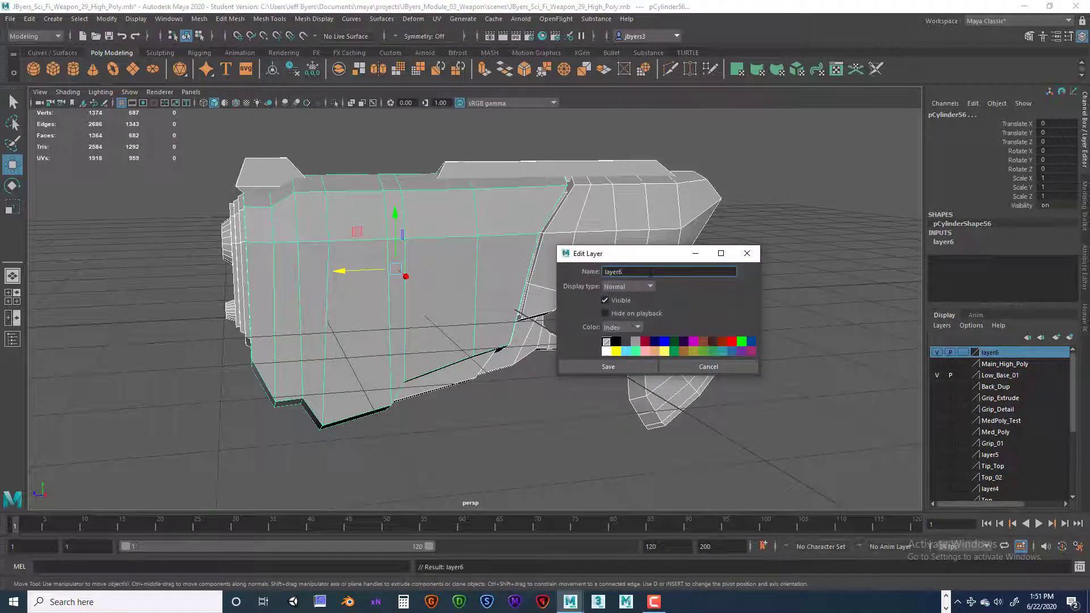
drag(651, 273, 587, 267)
text(Low_Poly_Base_02)
click(623, 369)
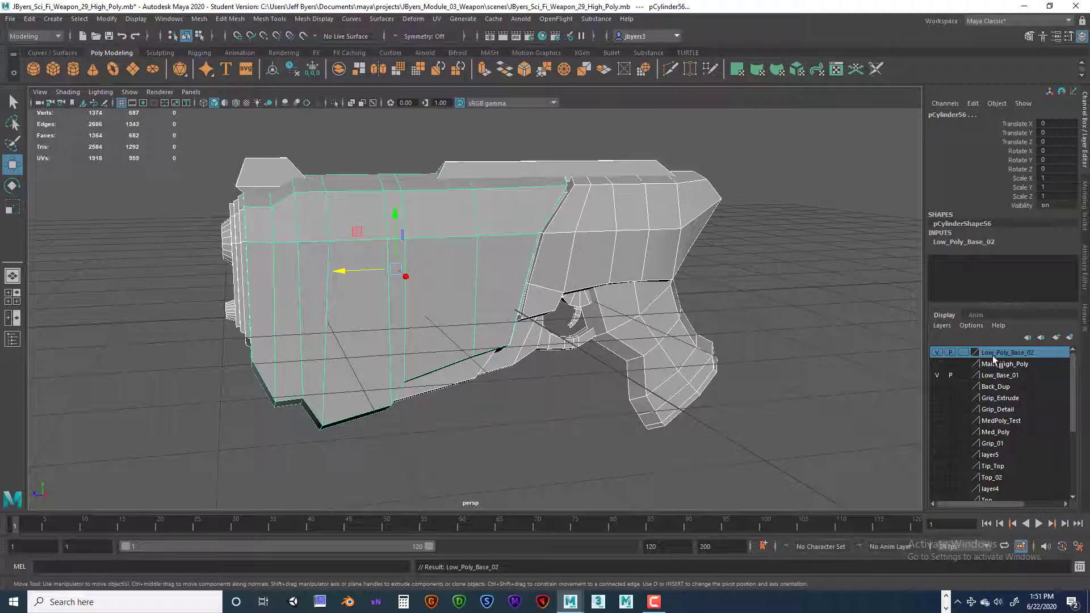
- Place the Low_Poly_Base_02 layer just below Low_Base_01 and hide it
click(1041, 338)
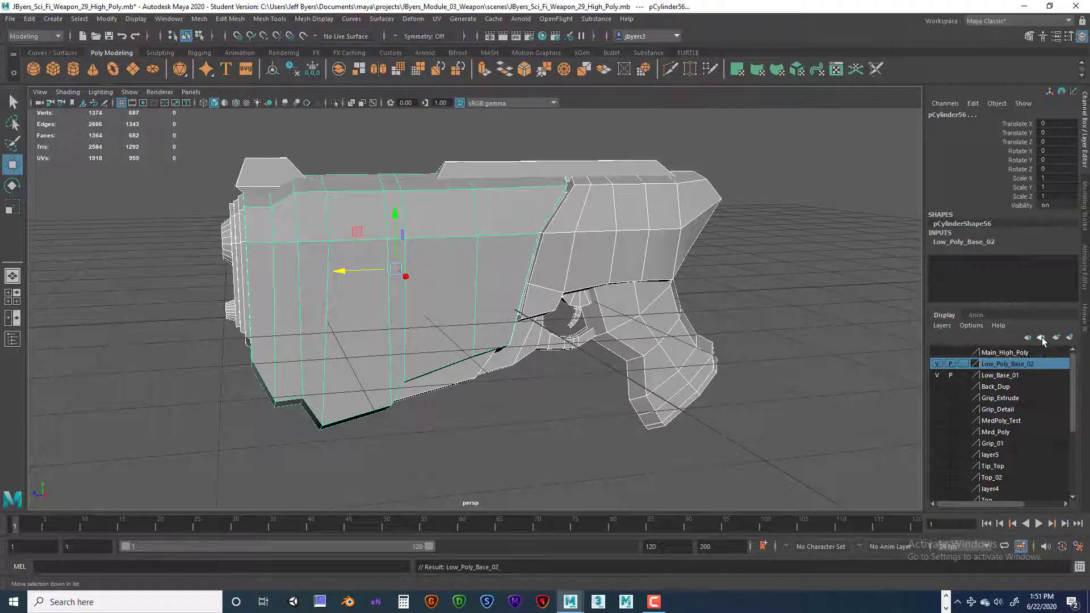
click(1042, 338)
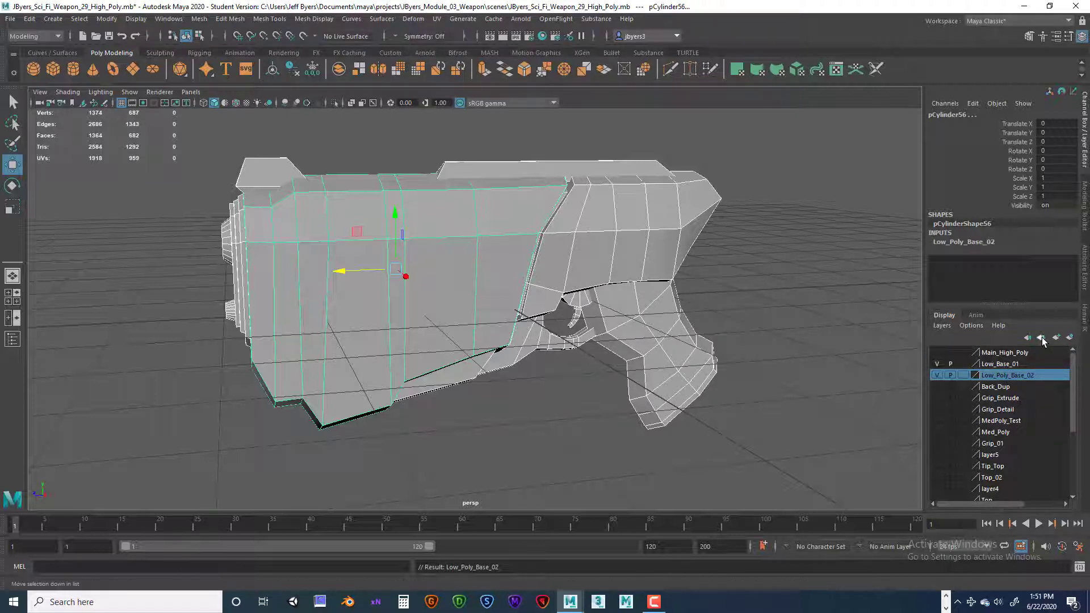
click(936, 375)
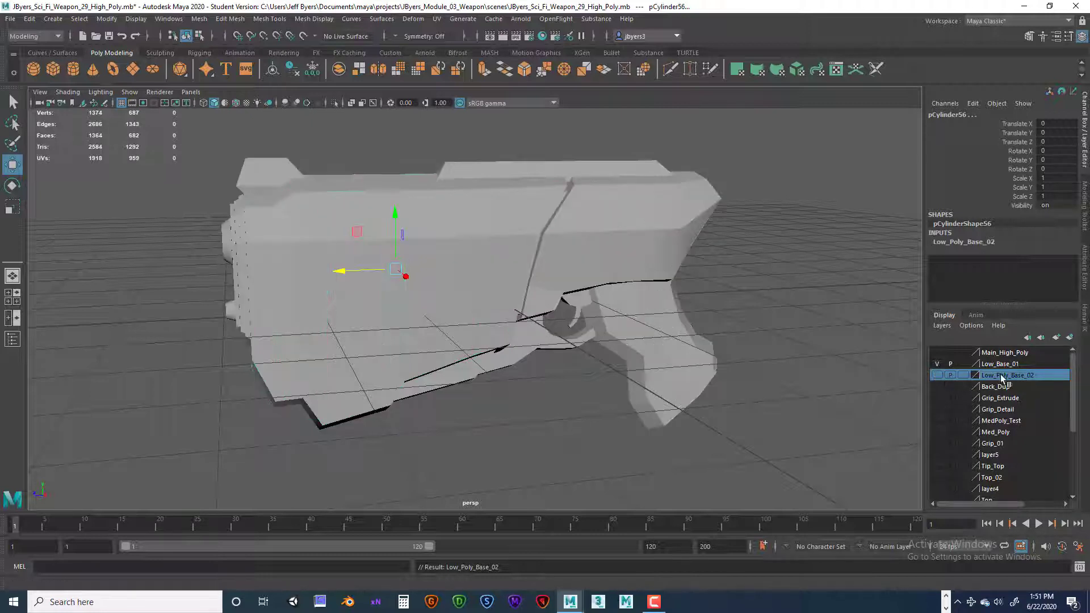
click(938, 375)
click(938, 374)
- Select the Low_Base_01 layer and check its low-poly parts by selecting most of the weapon
click(948, 364)
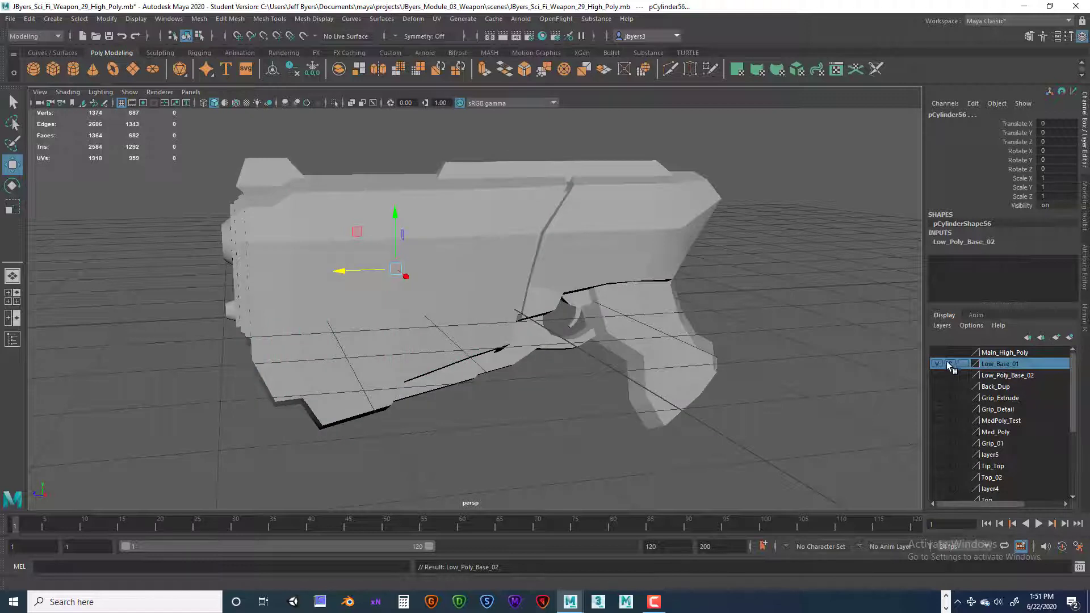
click(609, 245)
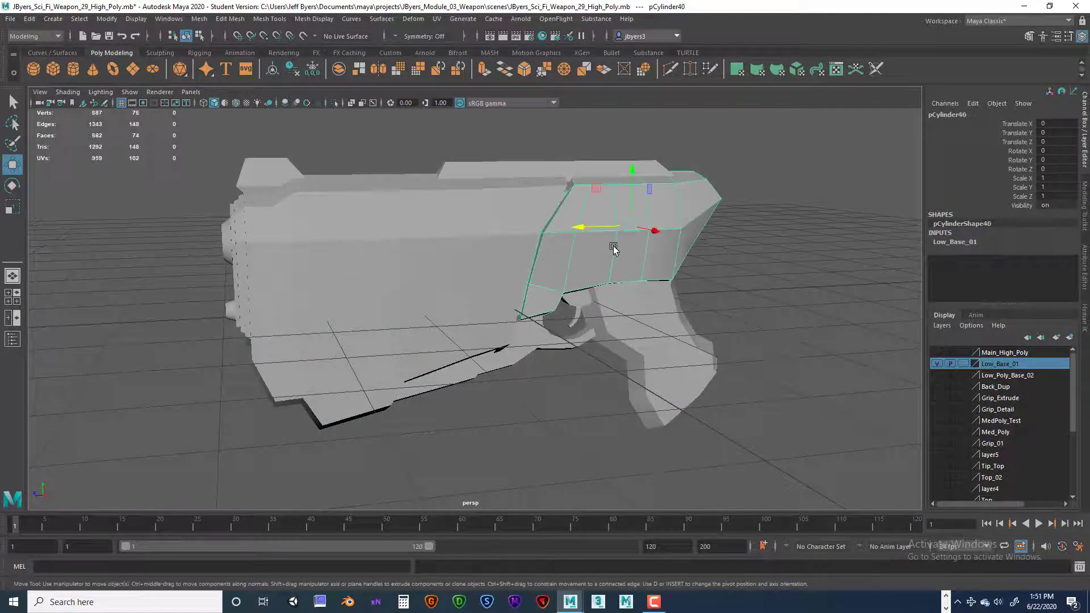
scroll(546, 293, down, 3)
drag(363, 196, 710, 381)
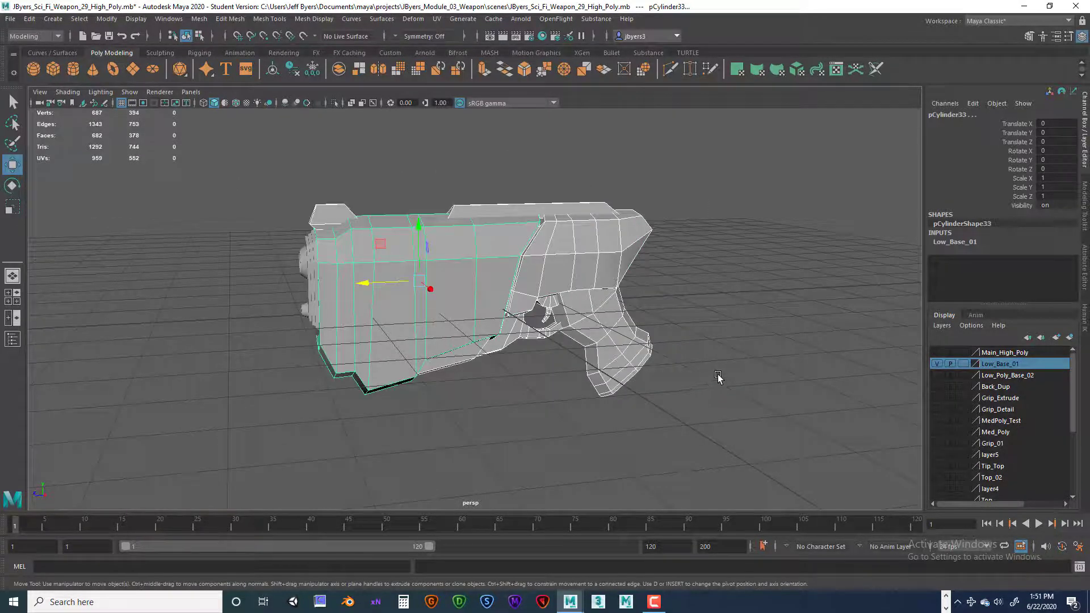
scroll(718, 370, up, 3)
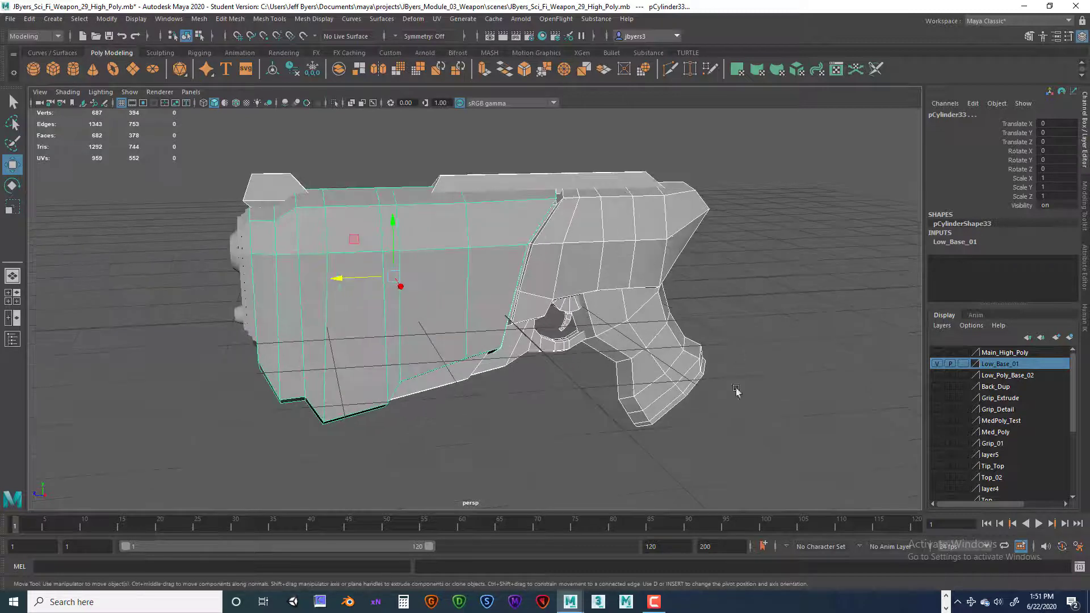
- Show the BG layer to bring up the reference drawing behind the low-poly weapon
drag(1072, 431, 1080, 494)
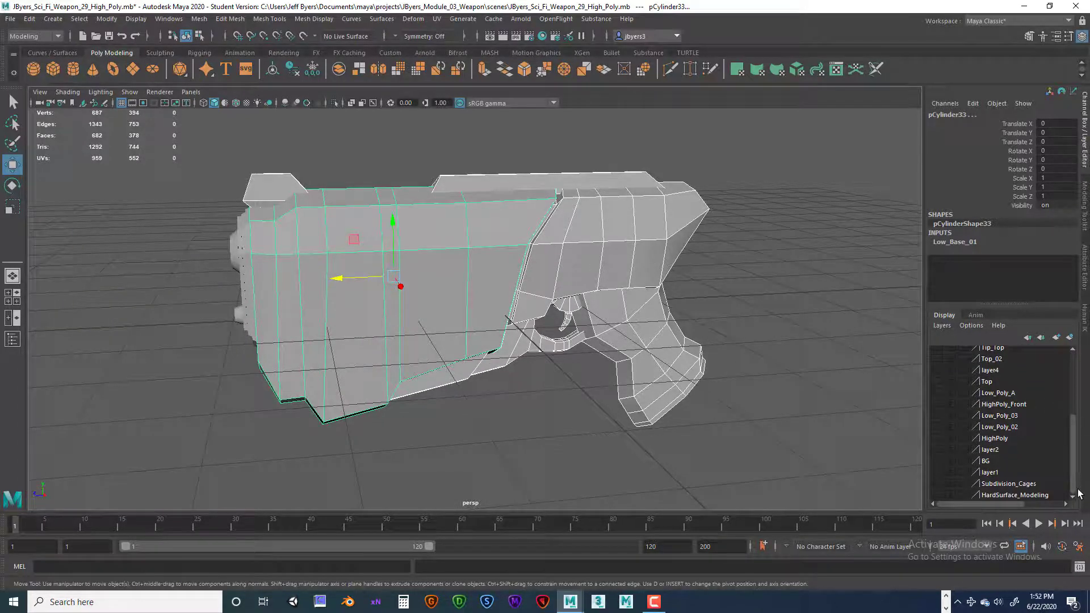
click(938, 461)
mouse_move(706, 397)
alt+mouse_down()
mouse_move(721, 409)
mouse_move(716, 365)
mouse_move(719, 386)
alt+mouse_up()
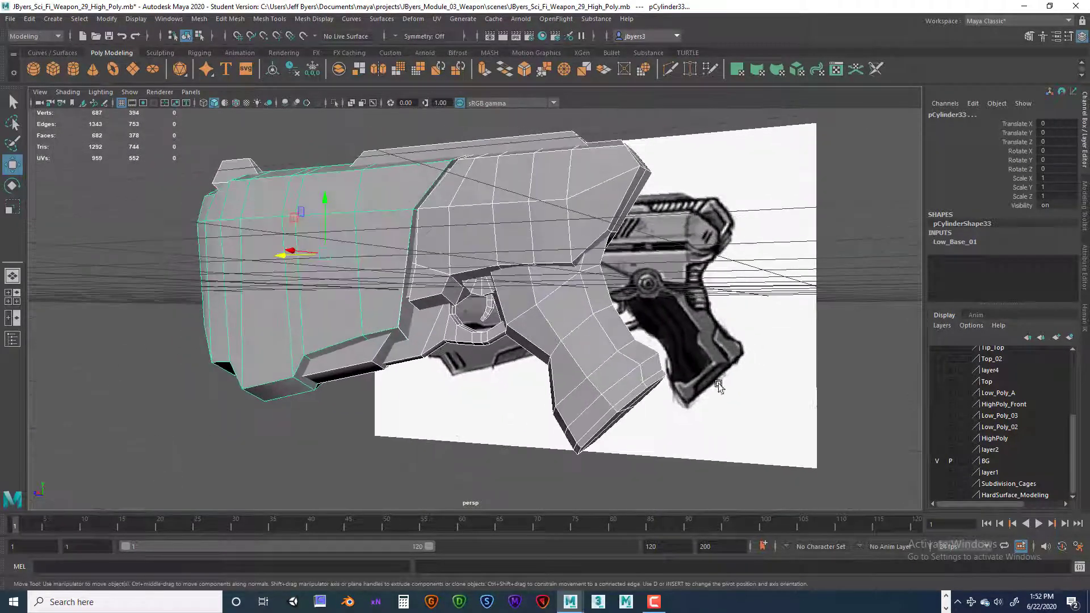
scroll(1073, 434, up, 5)
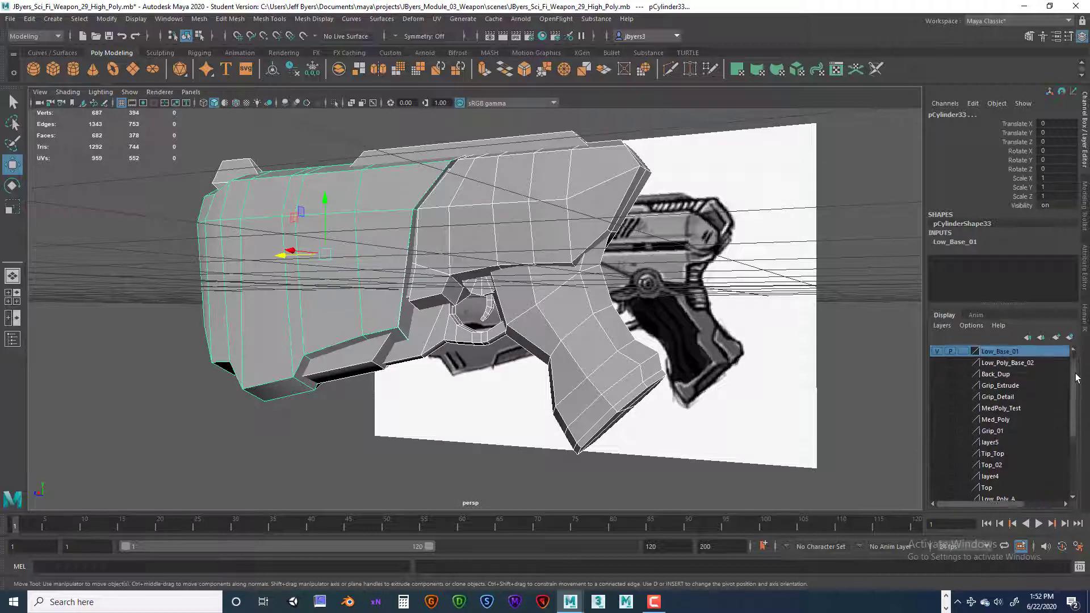
- Compare the low-poly weapon with the reference drawing and select its rear upper body part
click(1002, 364)
alt+drag(634, 355, 621, 352)
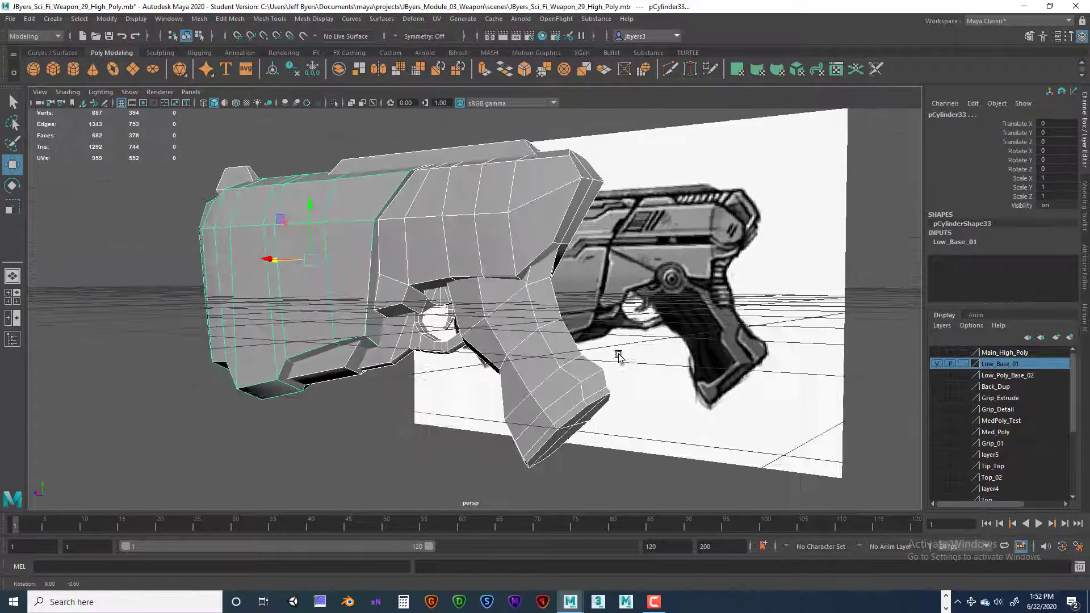
alt+drag(768, 390, 726, 295)
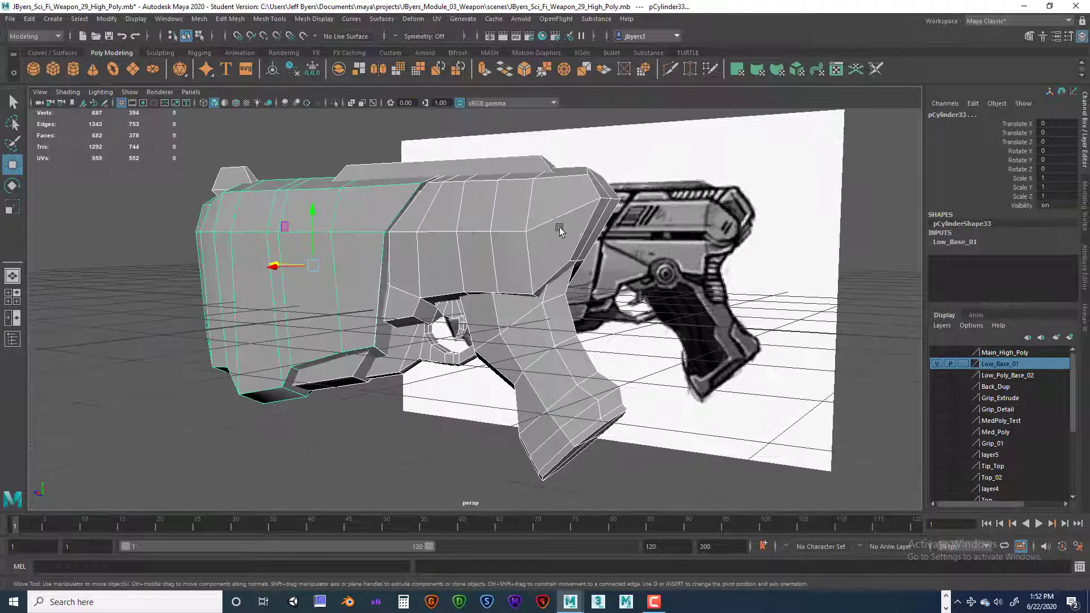
click(570, 195)
alt+drag(559, 201, 582, 242)
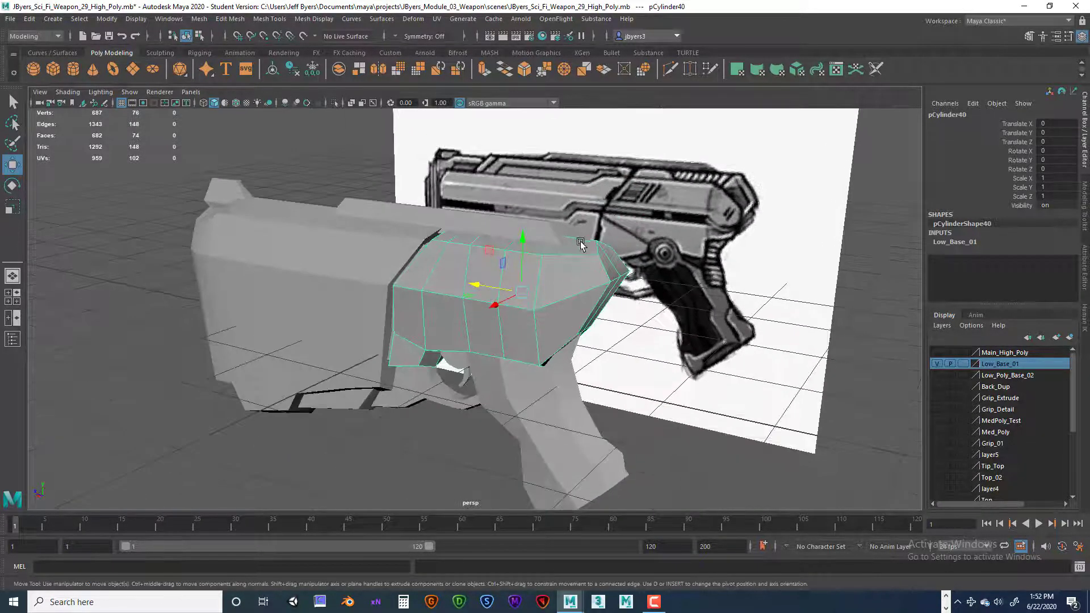
alt+right_drag(582, 242, 618, 255)
alt+middle_drag(619, 256, 528, 268)
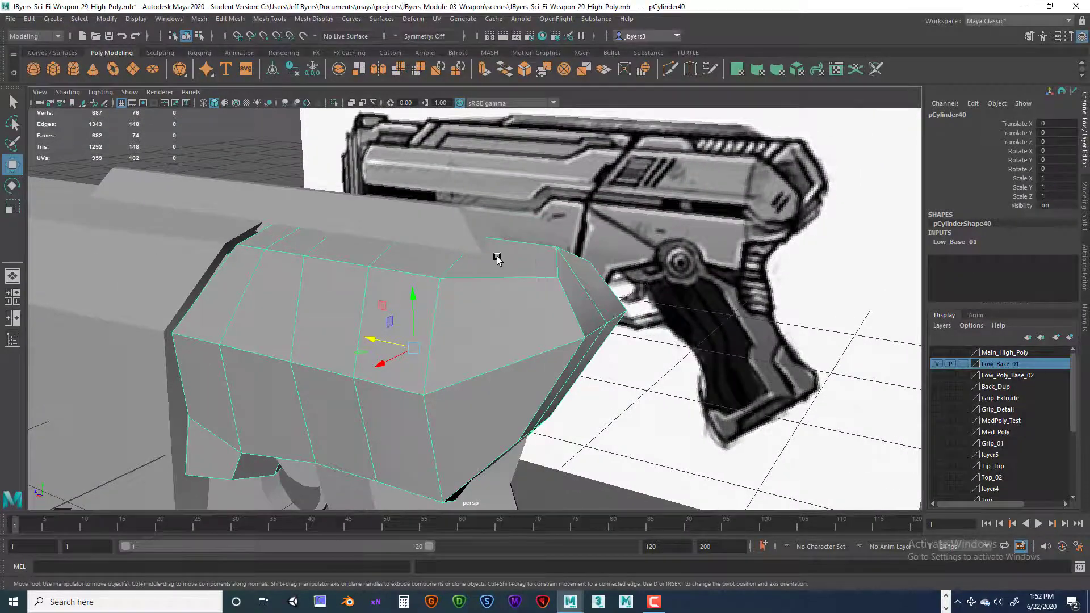
alt+drag(494, 256, 527, 261)
alt+drag(479, 223, 621, 316)
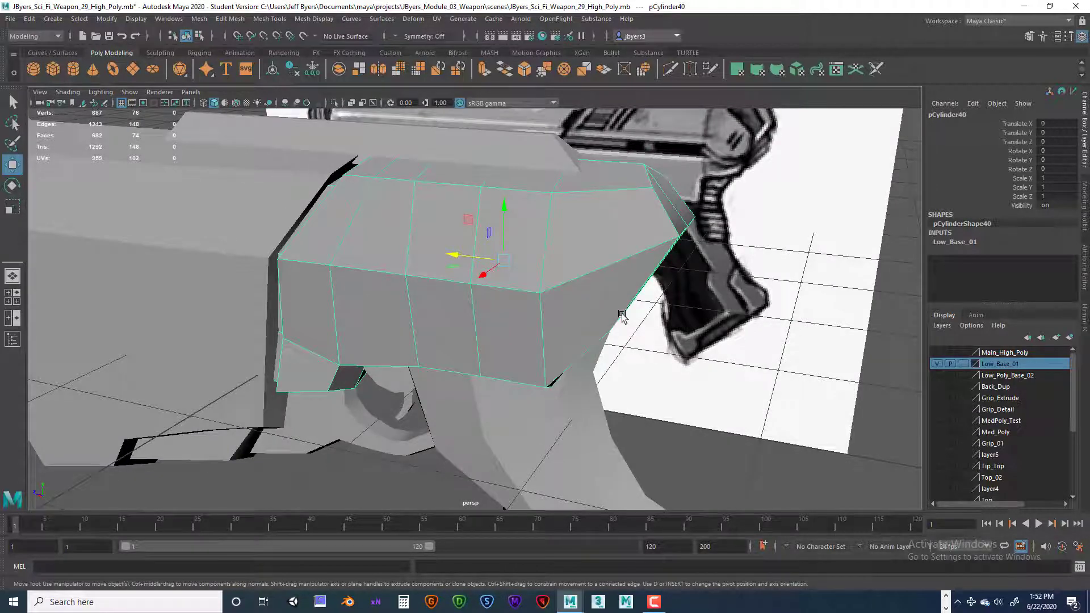
key(ctrl+1)
alt+drag(606, 316, 635, 333)
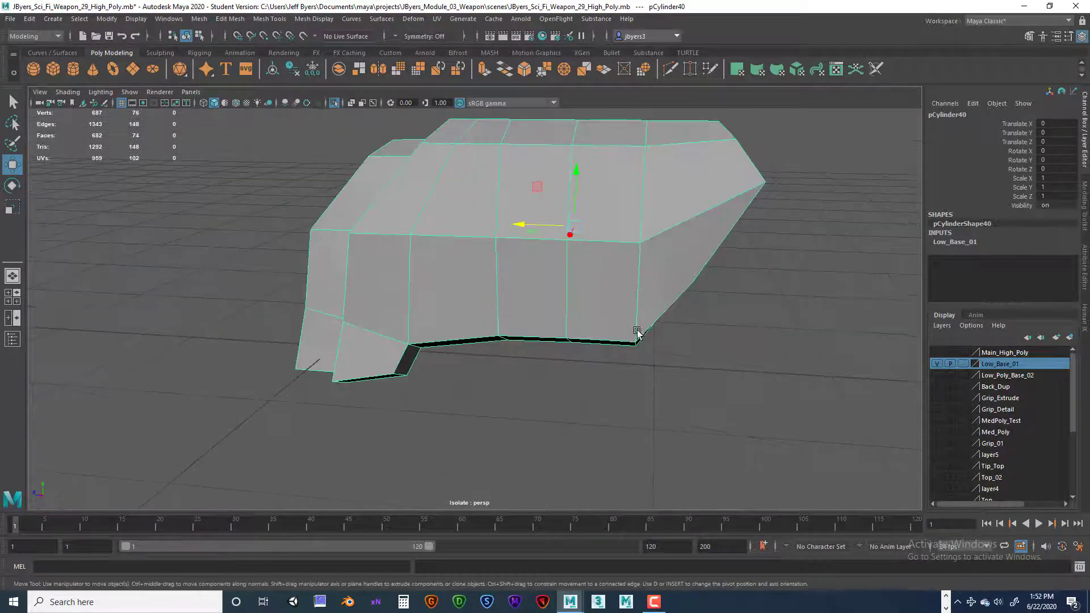
key(ctrl+z)
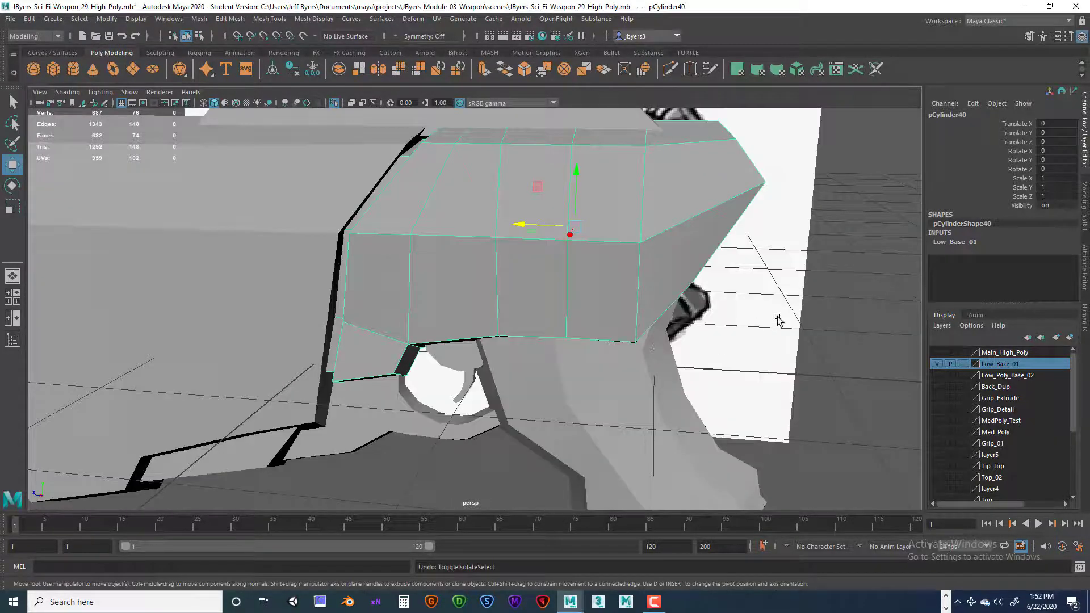
- Isolate the rear upper body part together with the reference image plane in both the perspective and side views
click(807, 341)
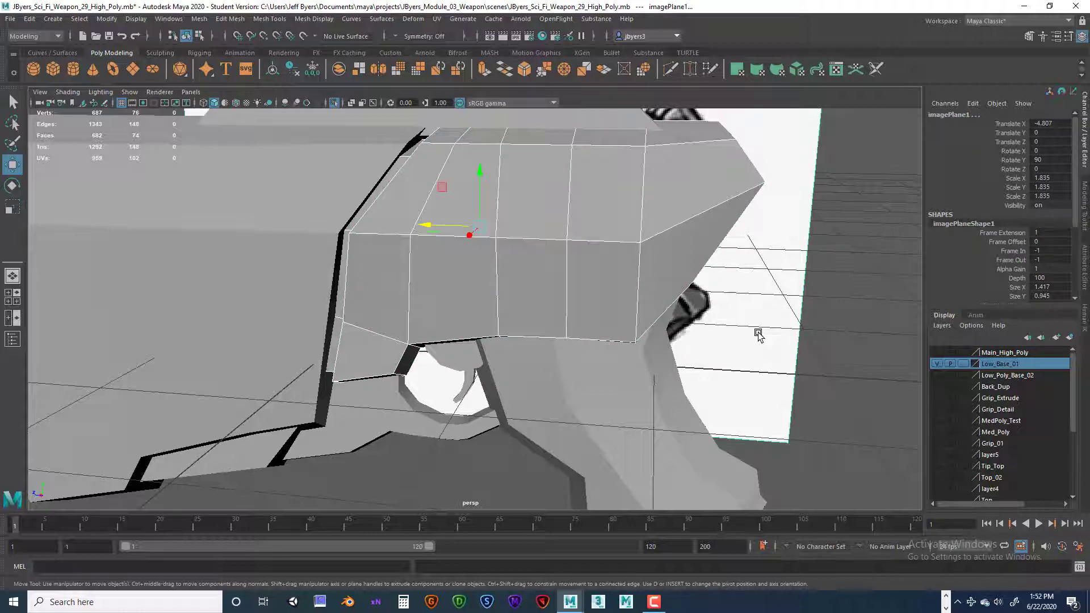
key(f)
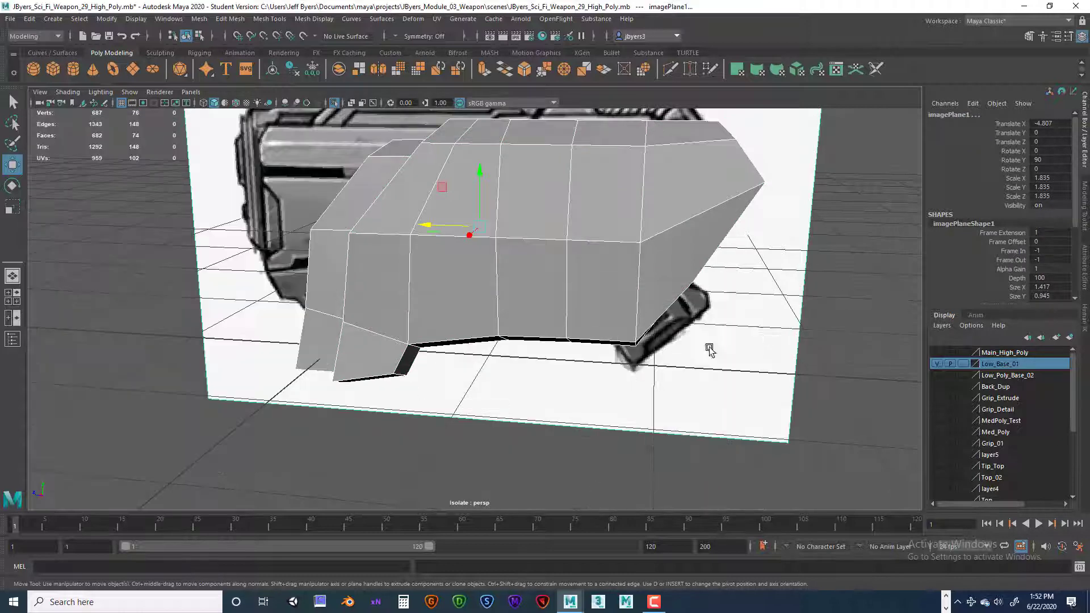
key(space)
key(space)
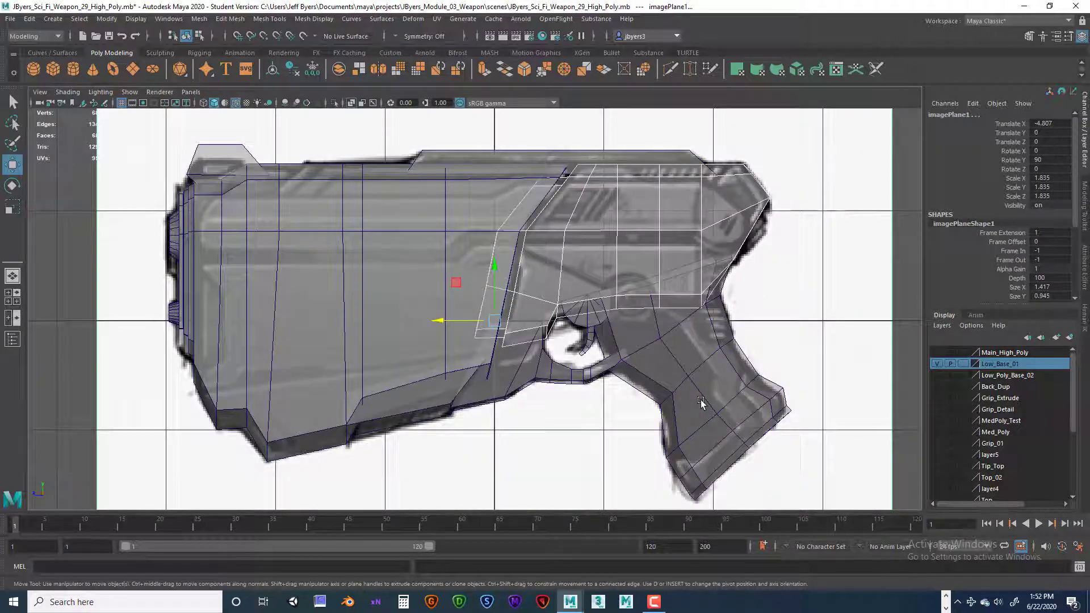
key(ctrl+1)
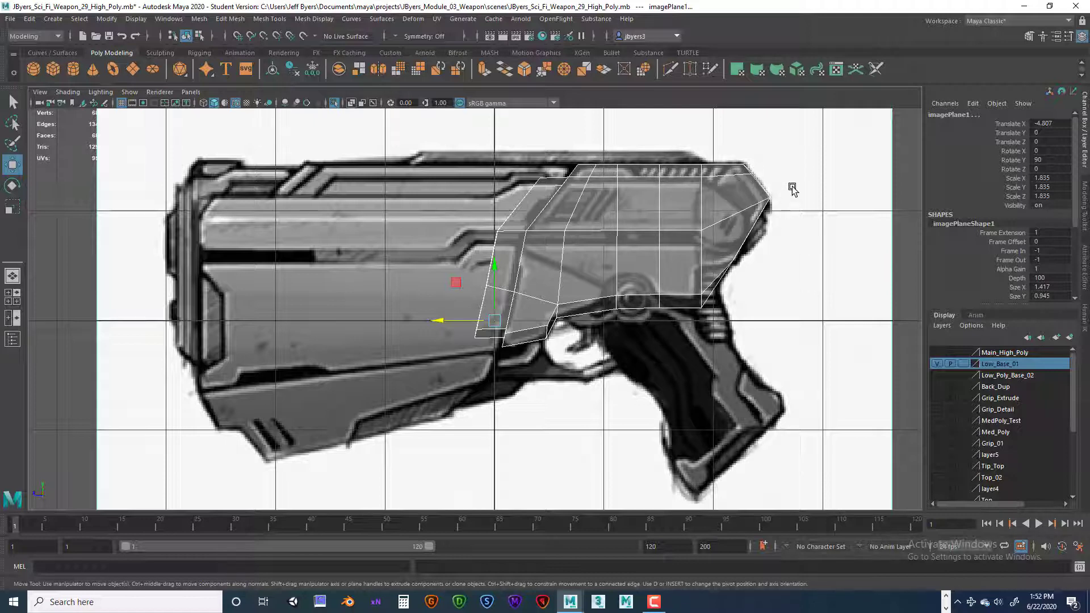
- Start the Insert Edge Loop tool on the isolated rear upper body part in the side view over the reference drawing
key(space)
key(space)
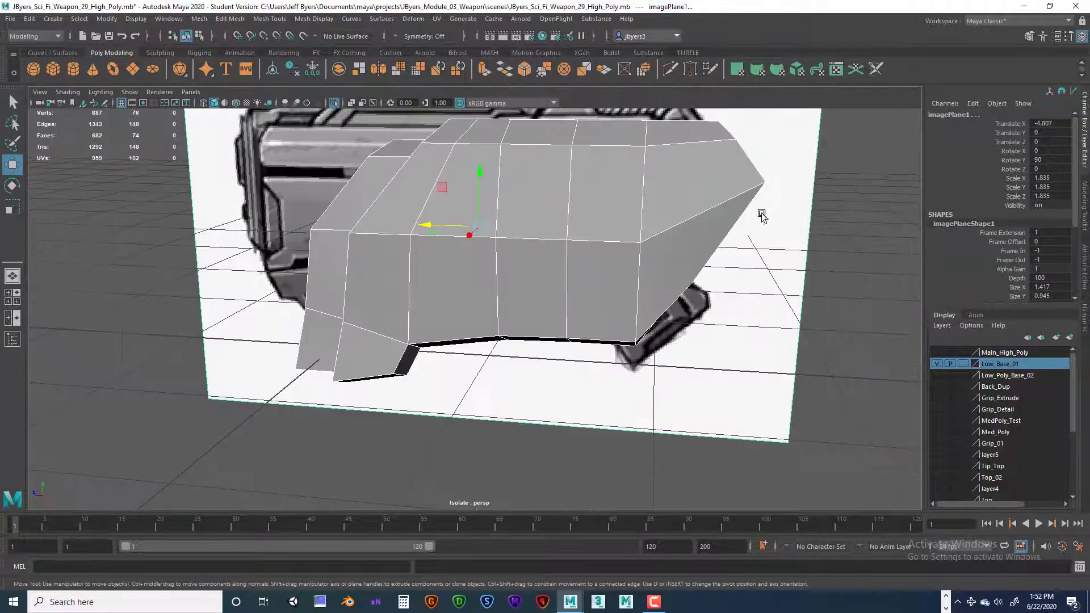
alt+drag(719, 259, 645, 280)
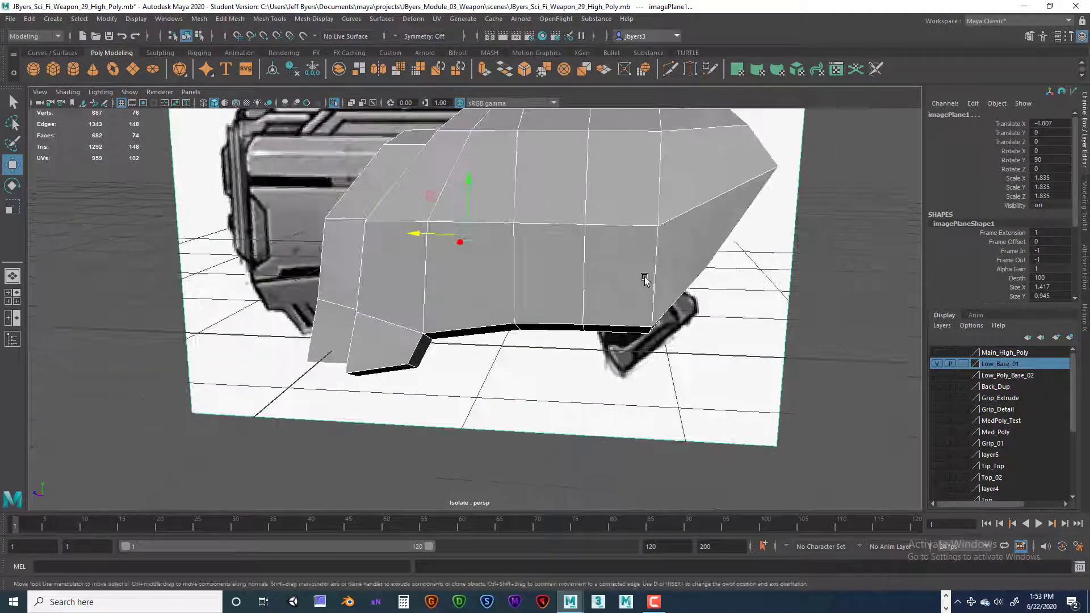
key(space)
key(space)
scroll(710, 335, up, 6)
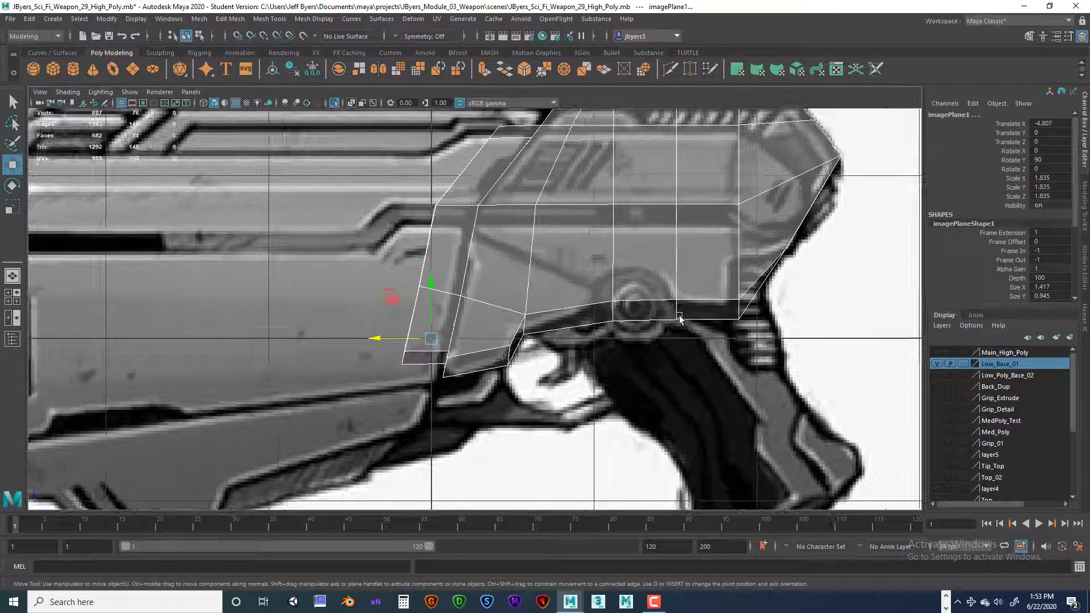
alt+middle_drag(680, 319, 661, 330)
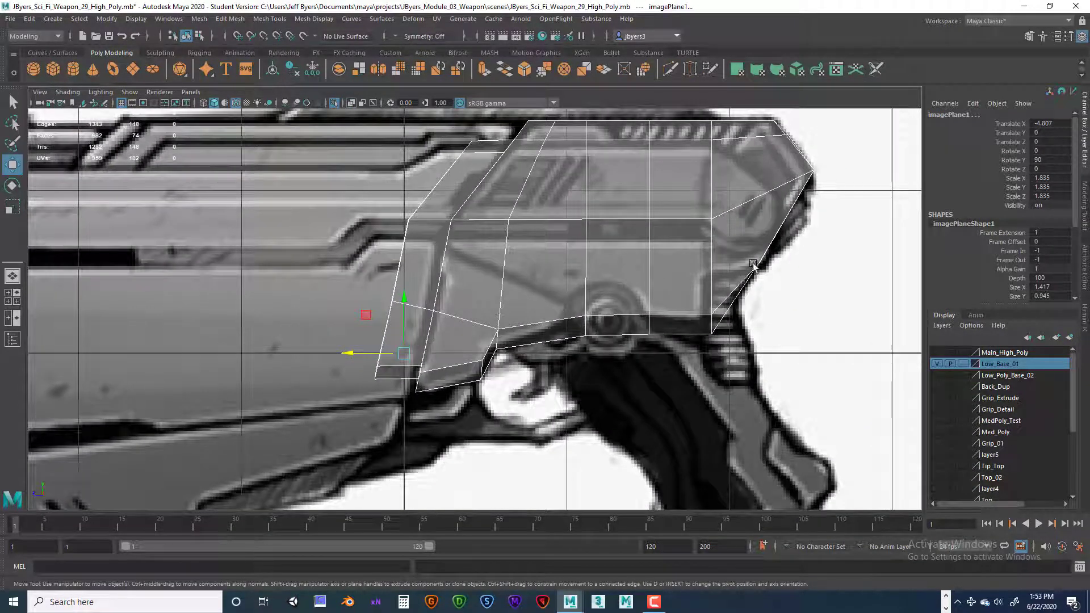
right_drag(754, 263, 740, 316)
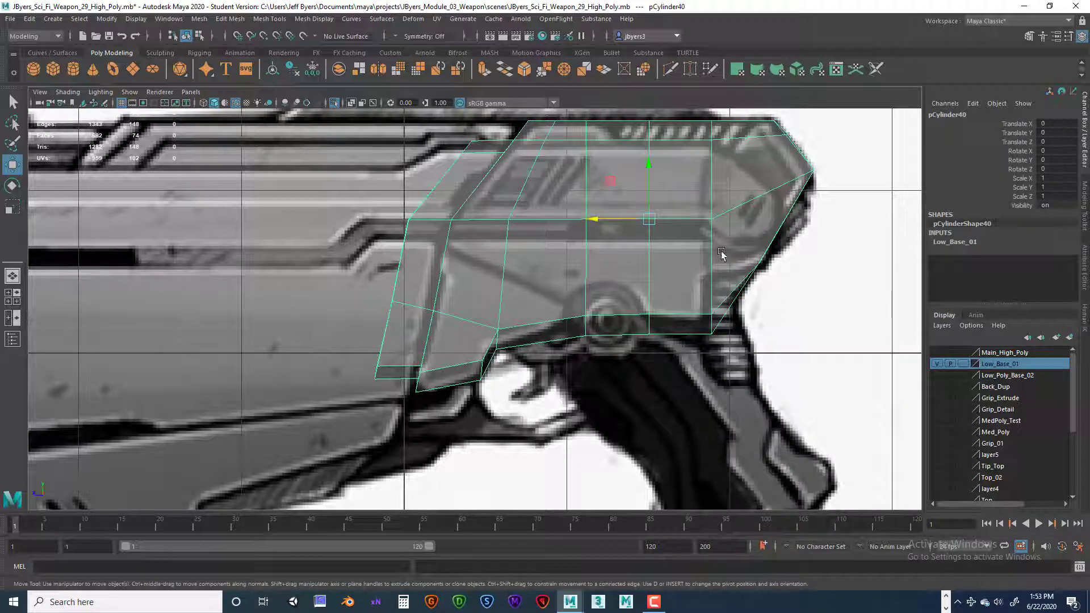
shift+right_drag(721, 252, 646, 268)
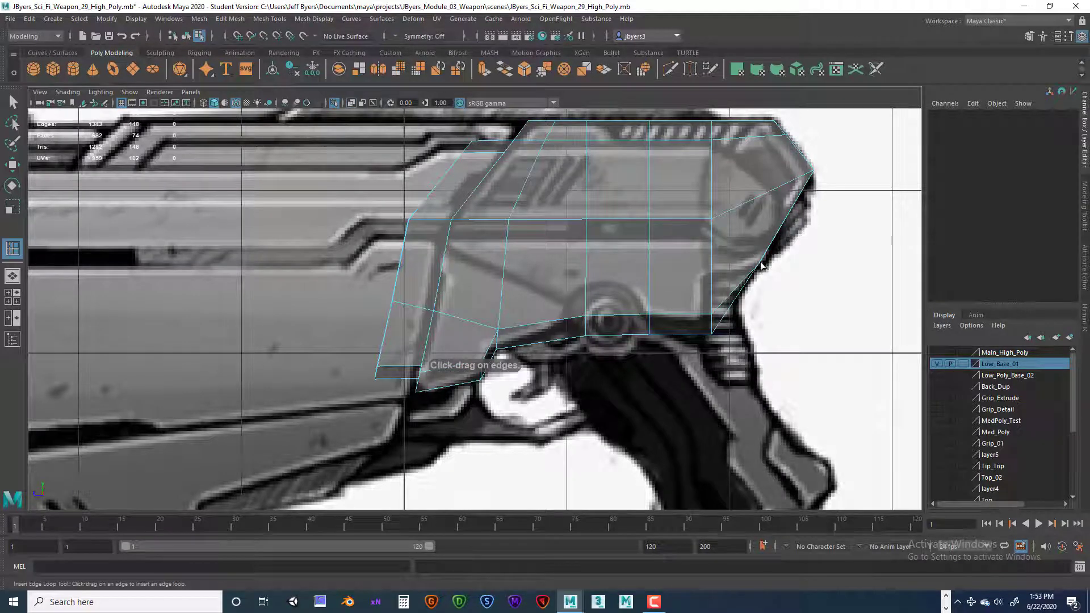
click(757, 270)
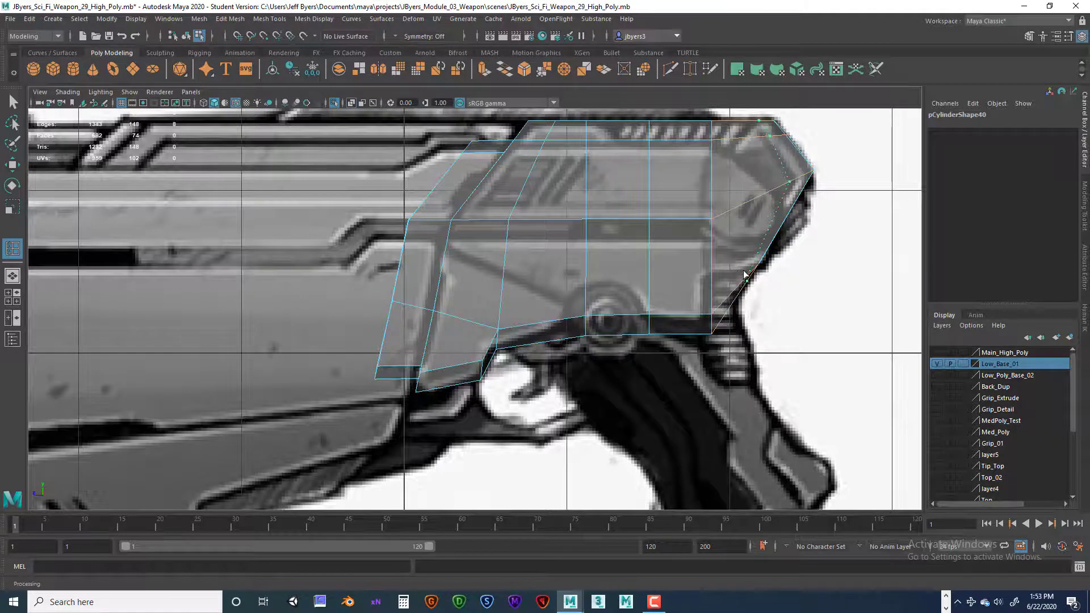
click(745, 275)
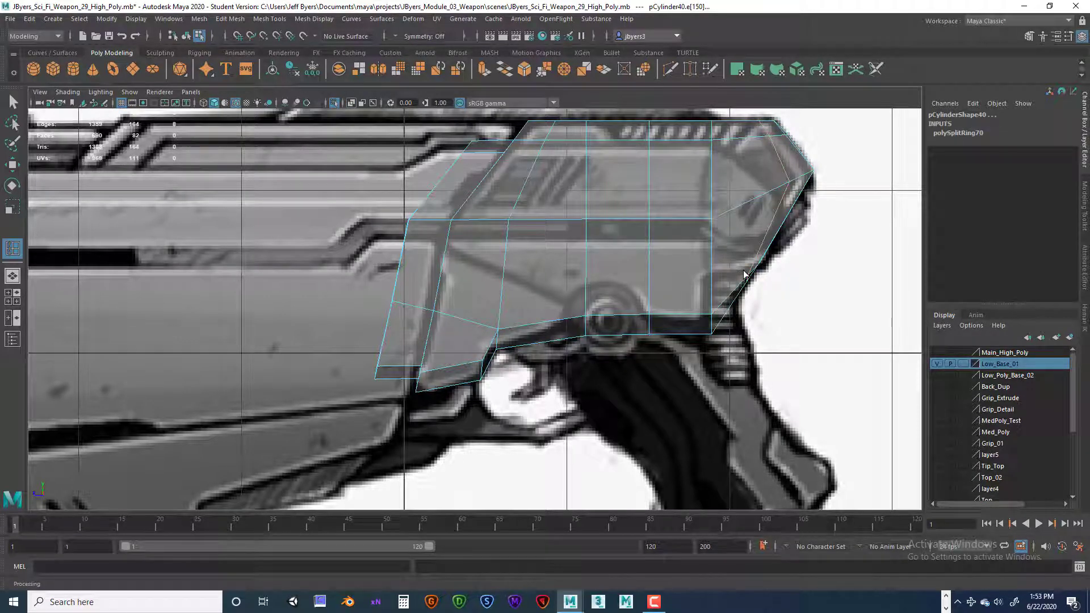
key(ctrl+z)
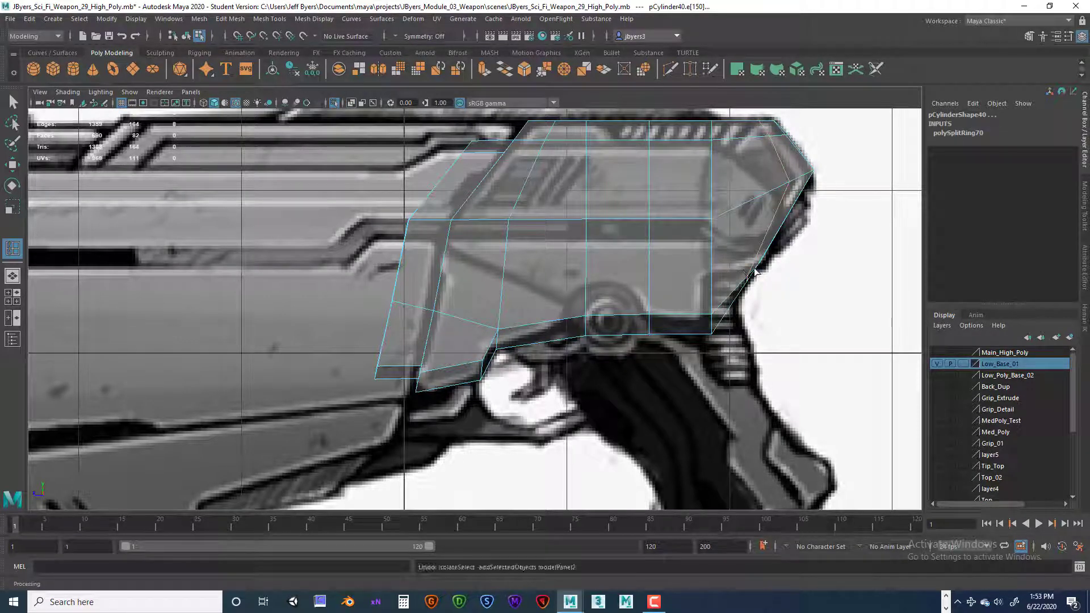
key(ctrl+z)
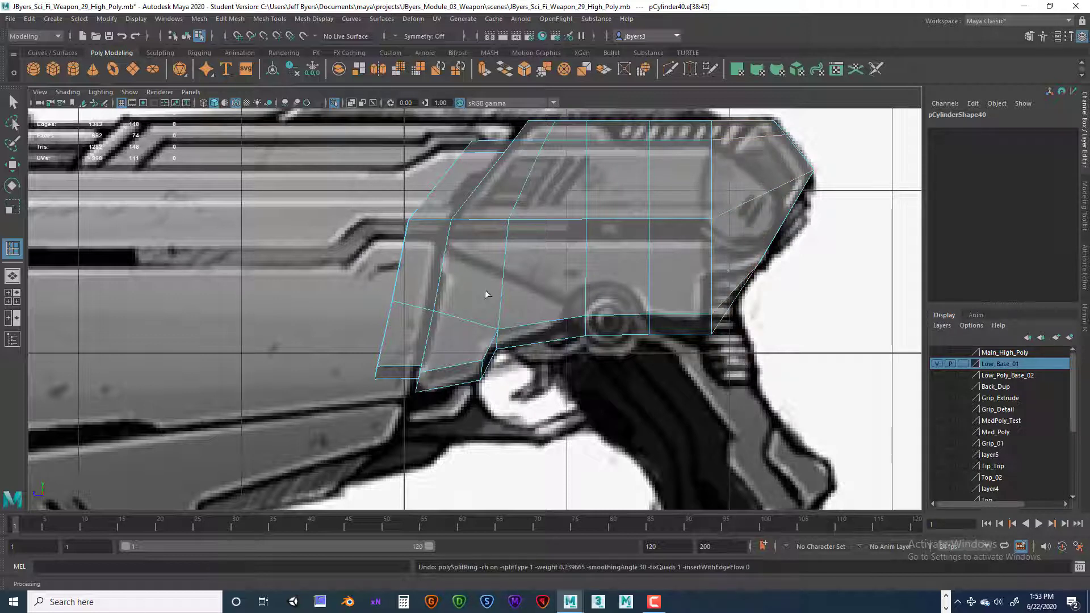
- Insert a horizontal edge loop around the lower half of the rear upper body part, between its middle and bottom edges
click(717, 279)
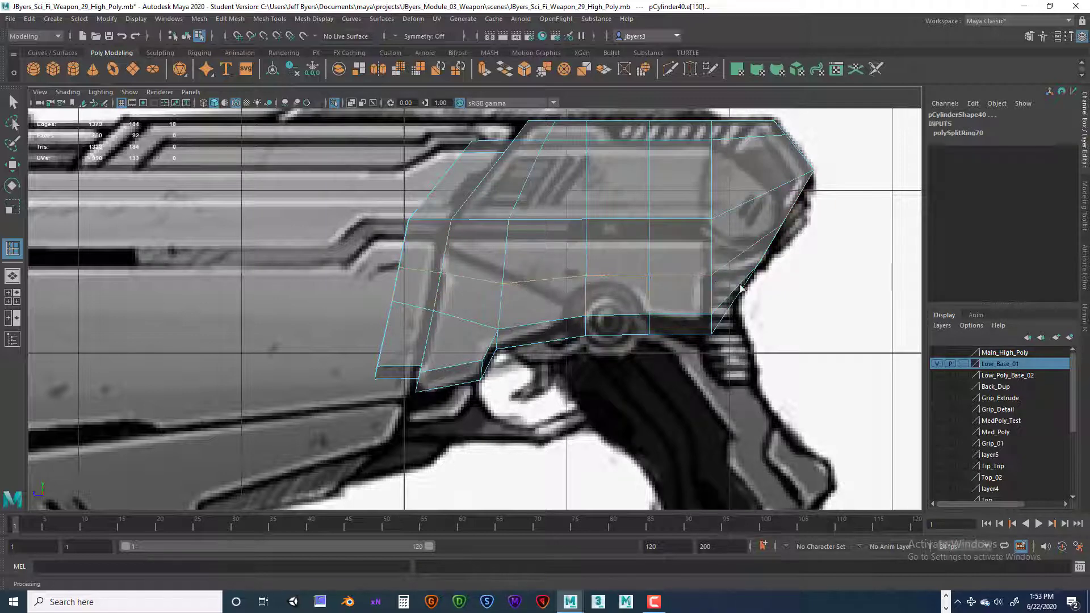
key(space)
key(space)
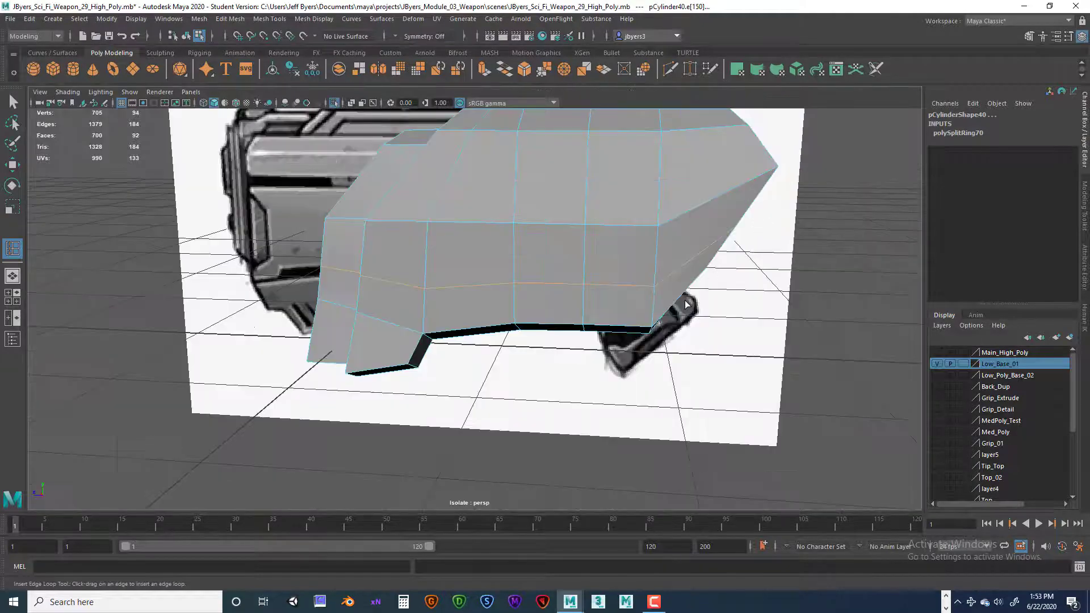
alt+drag(703, 291, 531, 283)
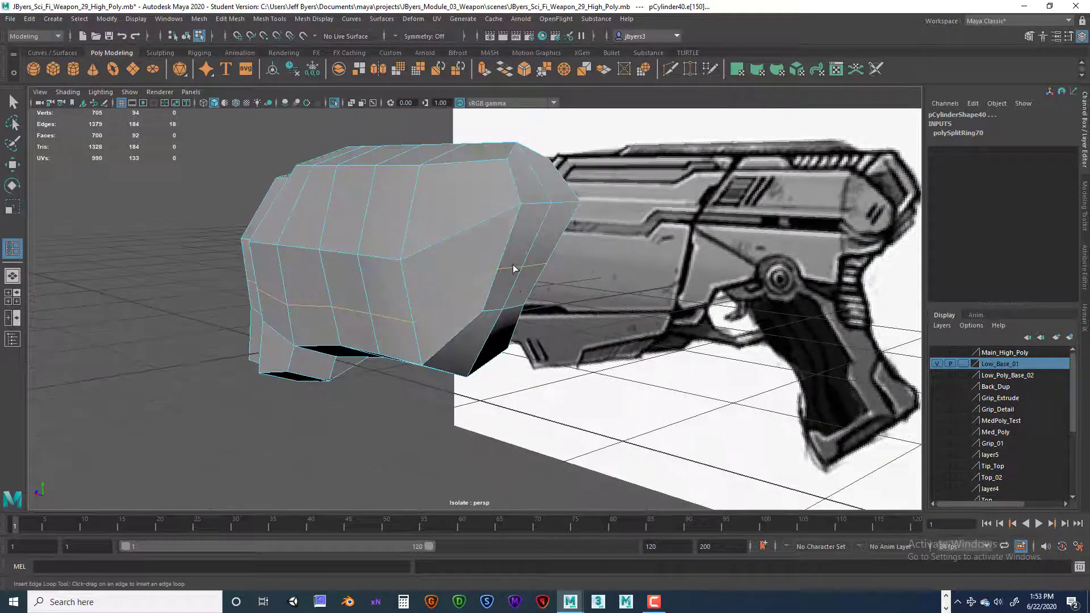
right_click(514, 267)
right_drag(513, 267, 509, 267)
click(509, 269)
key(ctrl+z)
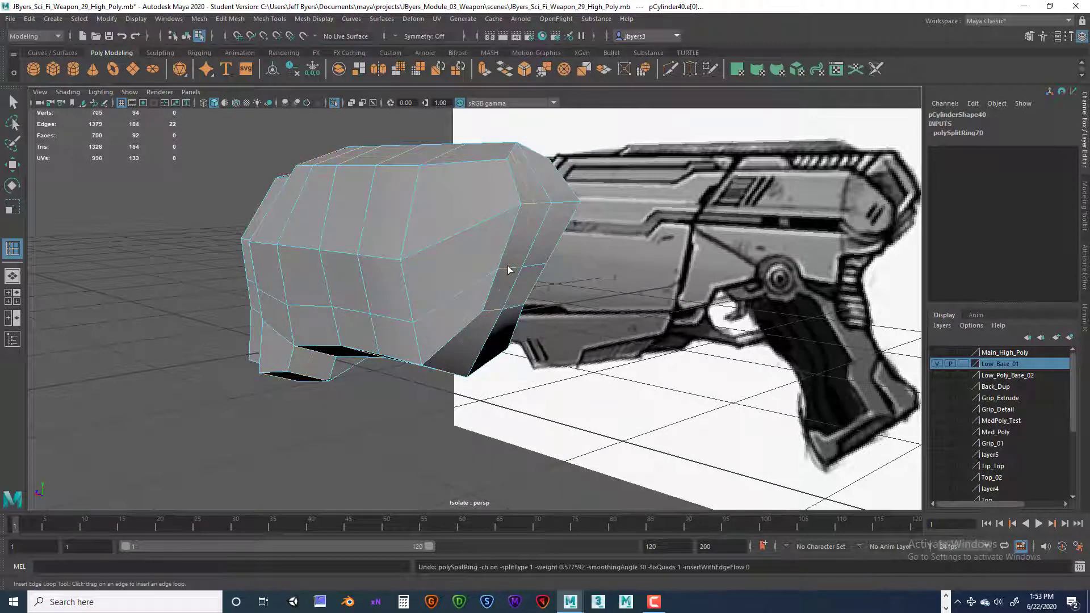
- Slide the new loop's two edges on the part's back face down close to the edges below and compare with the reference in side view
key(q)
click(528, 272)
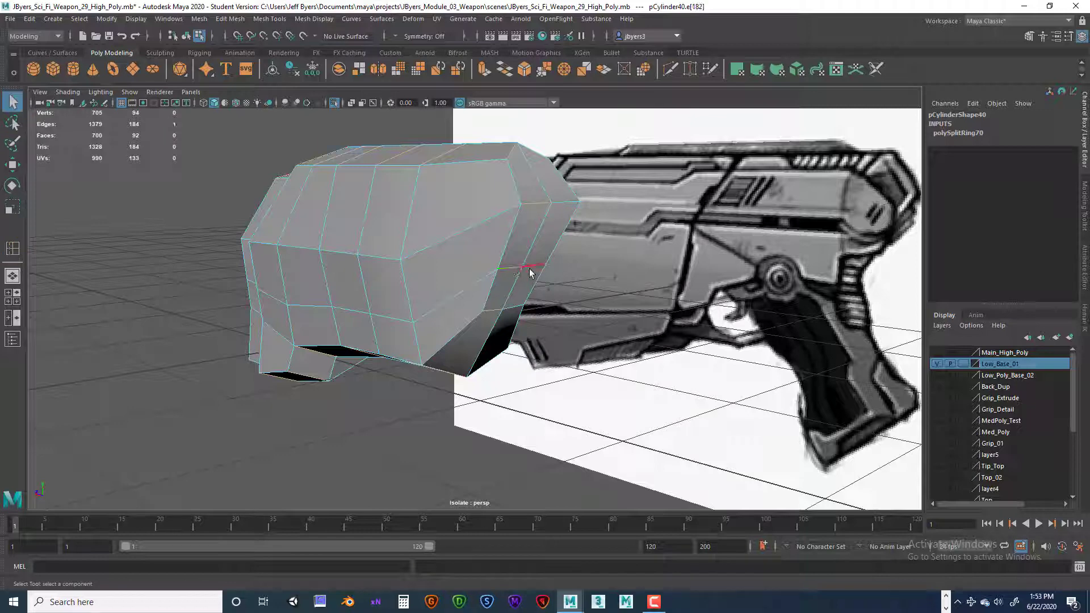
shift+click(532, 270)
mouse_move(523, 272)
alt+mouse_down()
mouse_move(462, 280)
mouse_move(526, 282)
mouse_move(506, 282)
alt+mouse_up()
scroll(510, 281, up, 5)
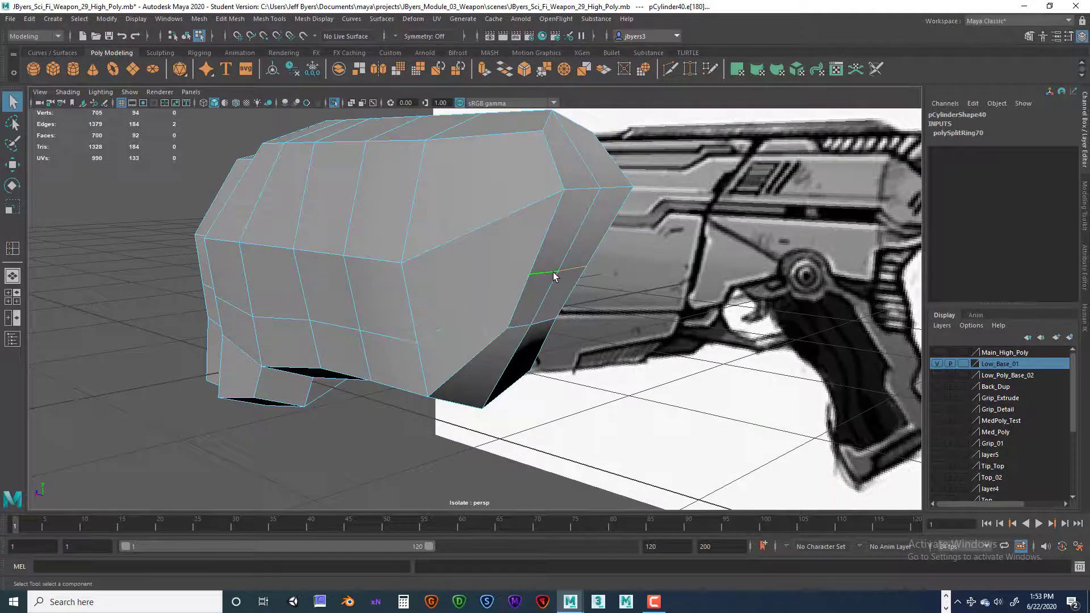
shift+right_drag(549, 268, 482, 359)
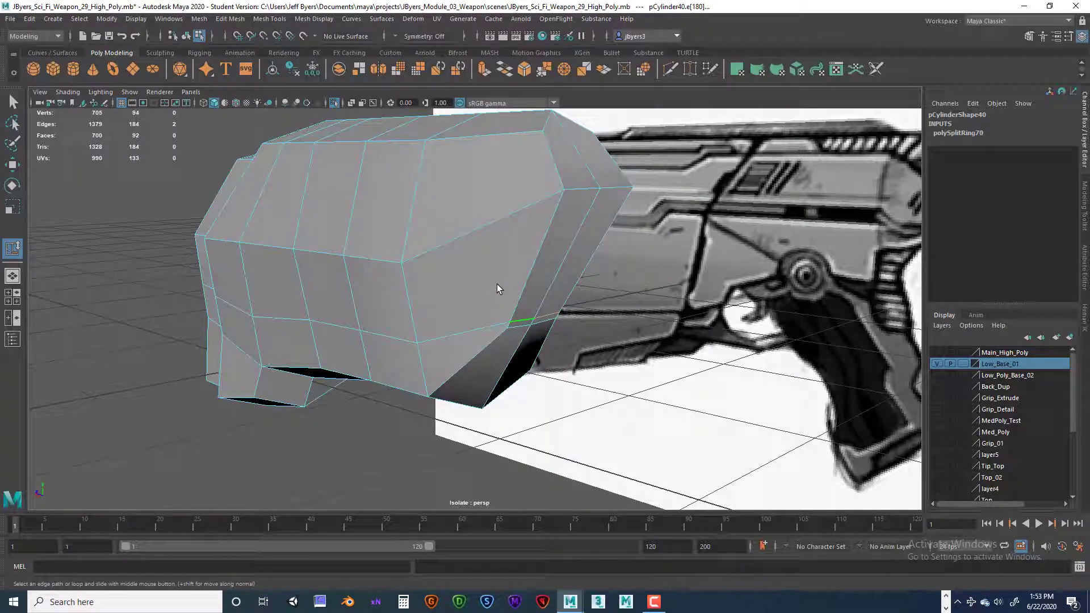
key(space)
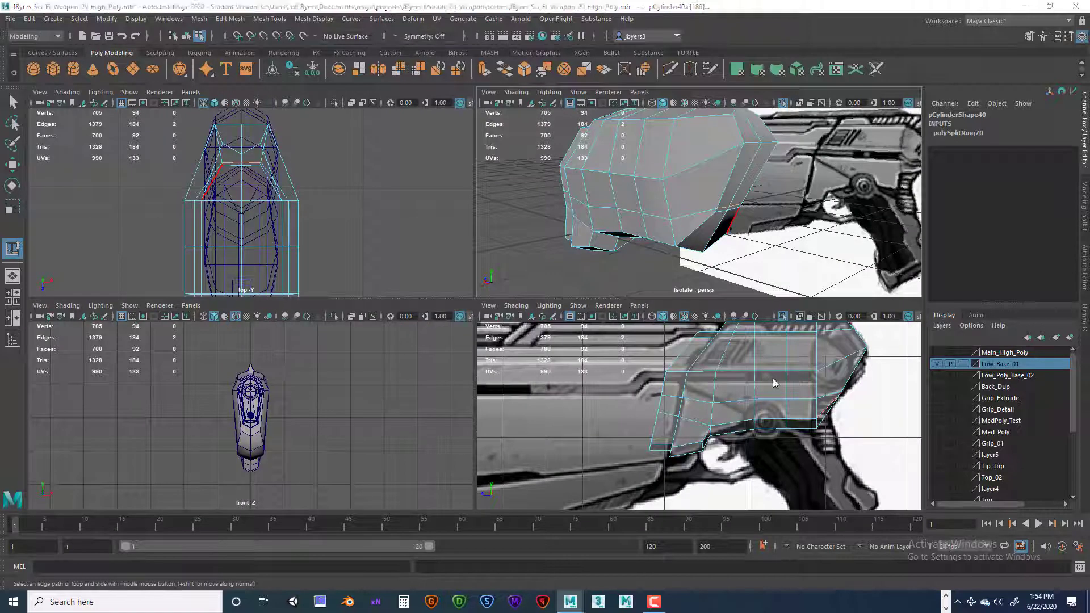
key(space)
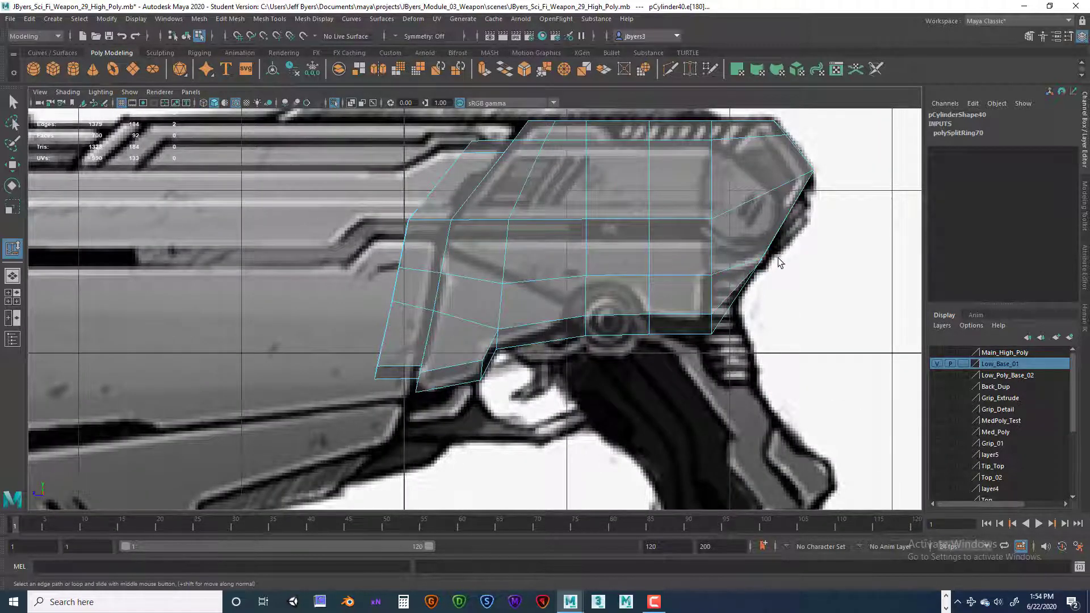
key(space)
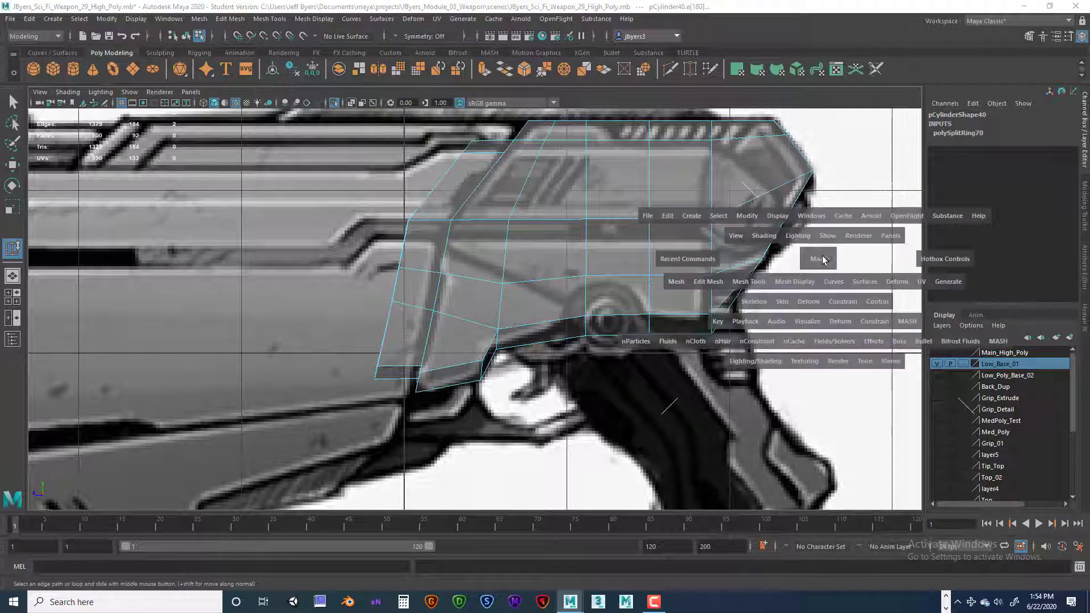
key(space)
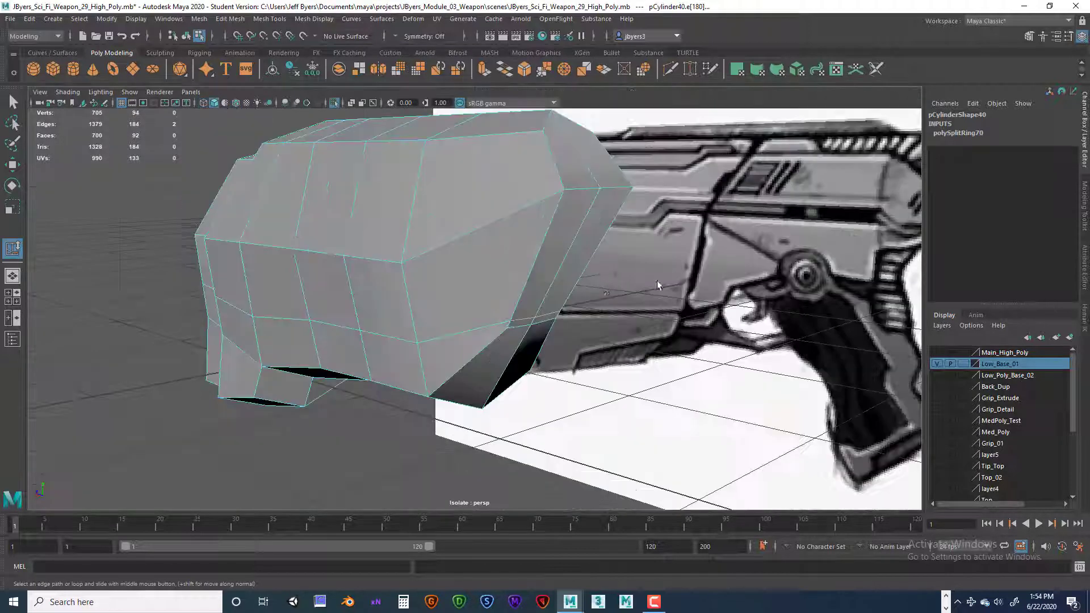
- Select the two original lower edges on the part's back face and slide them further down toward the bottom opening
right_click(527, 327)
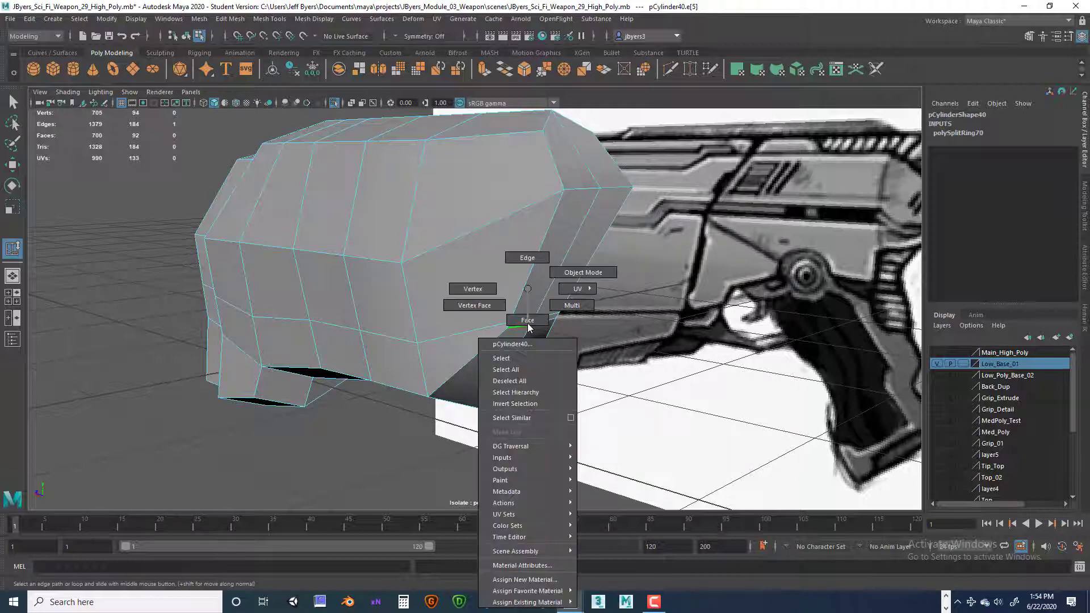
right_drag(528, 328, 540, 267)
click(519, 331)
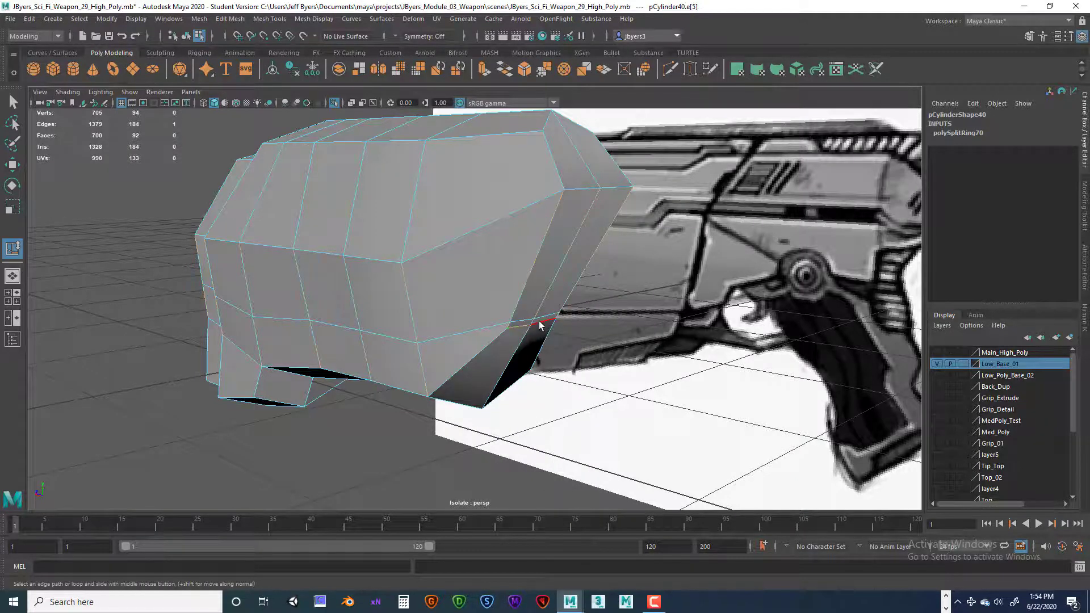
shift+click(555, 336)
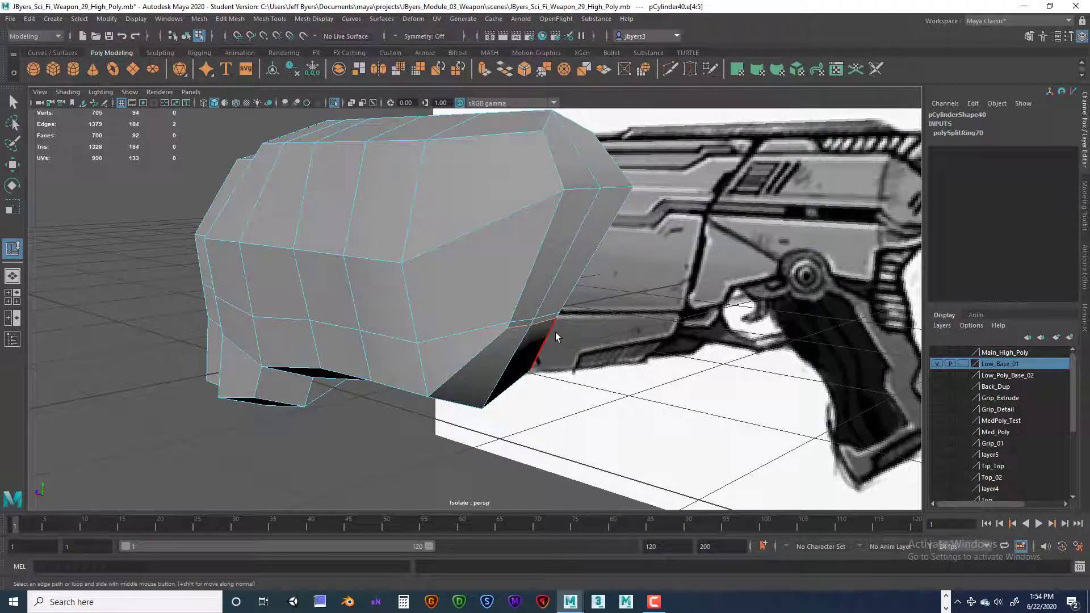
middle_drag(524, 331, 525, 331)
- Select the new loop's two edges on the back face again and slide them down closer to the lowered edges
click(527, 325)
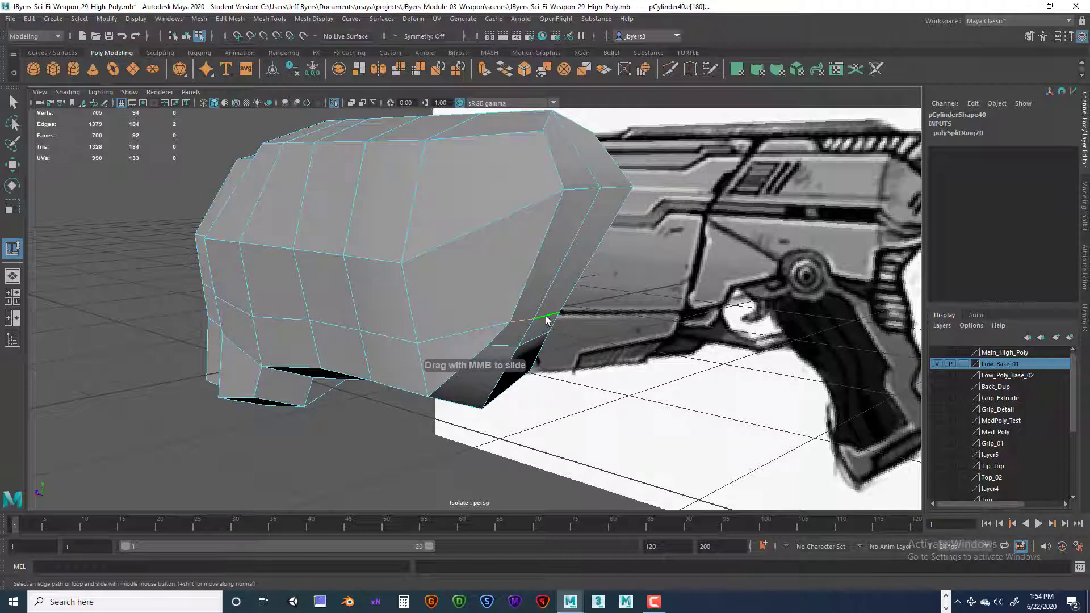
shift+right_click(551, 294)
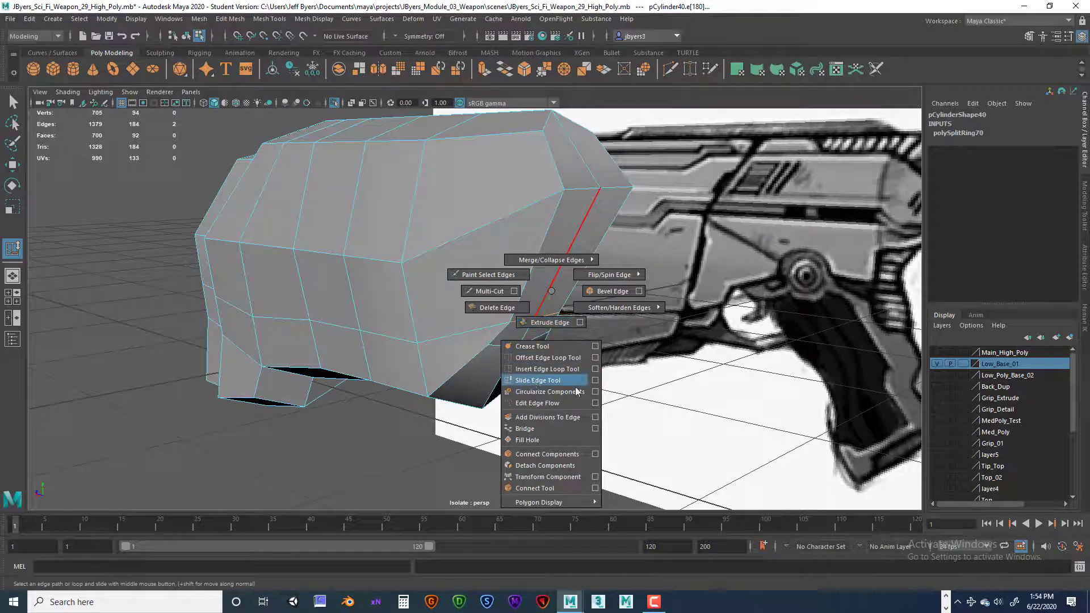
shift+right_drag(576, 388, 674, 386)
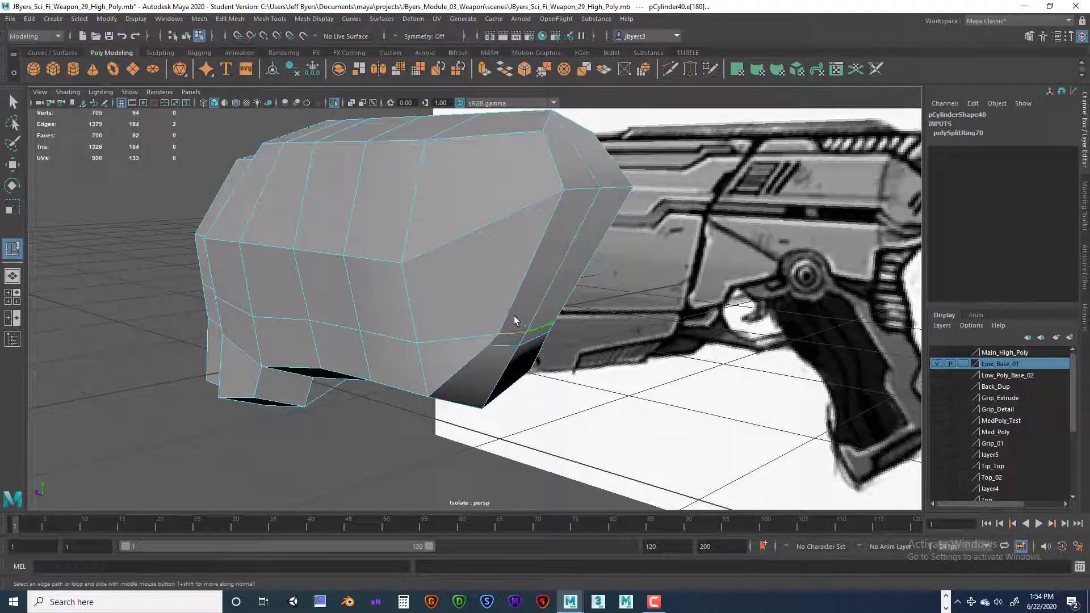
- Fine-tune the slide of the two selected edges on the part's back face and compare the result with the reference in side view
mouse_move(516, 317)
middle_down()
mouse_move(606, 310)
mouse_move(523, 320)
middle_up()
key(space)
key(space)
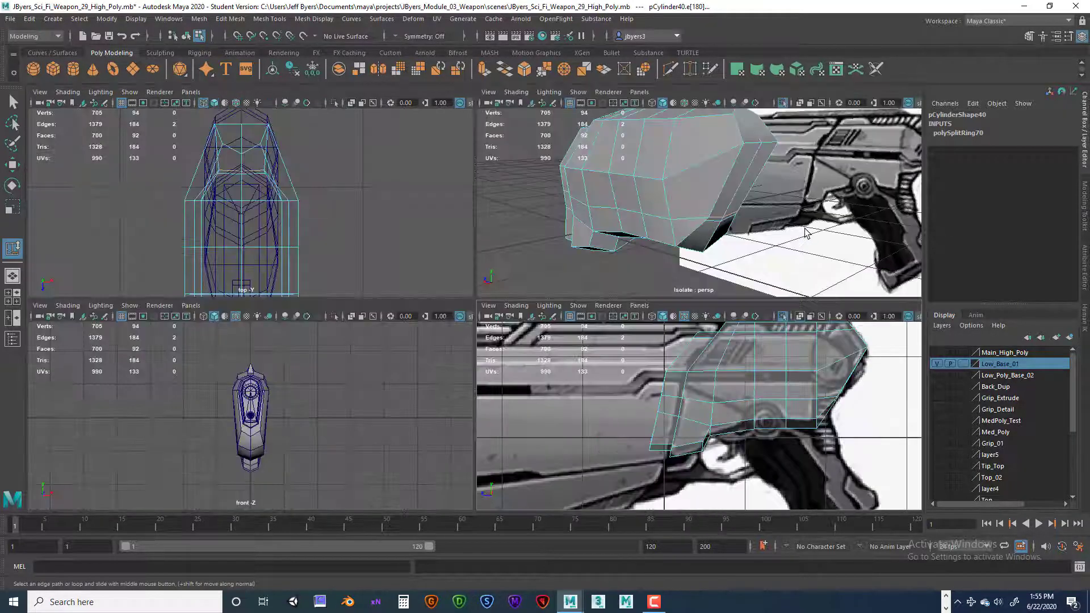
key(space)
key(space)
scroll(583, 301, up, 3)
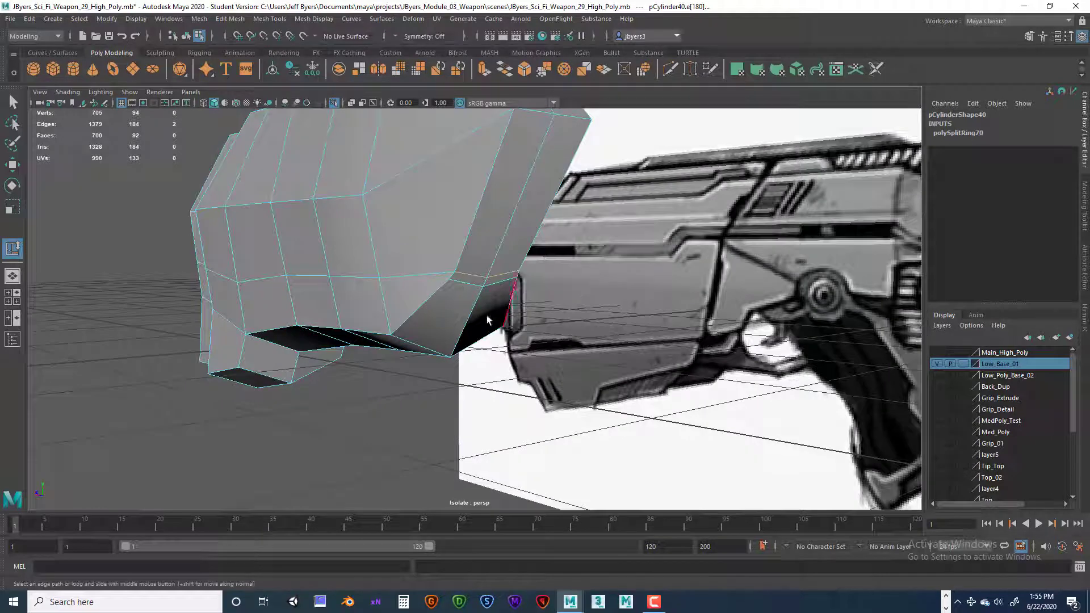
right_drag(476, 289, 474, 312)
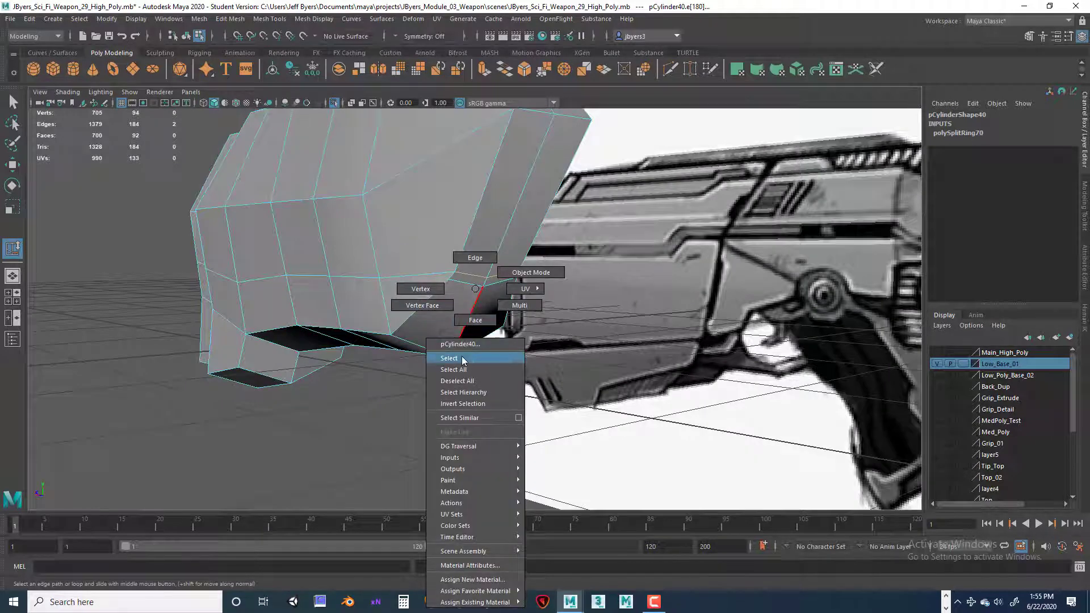
click(463, 360)
right_click(470, 282)
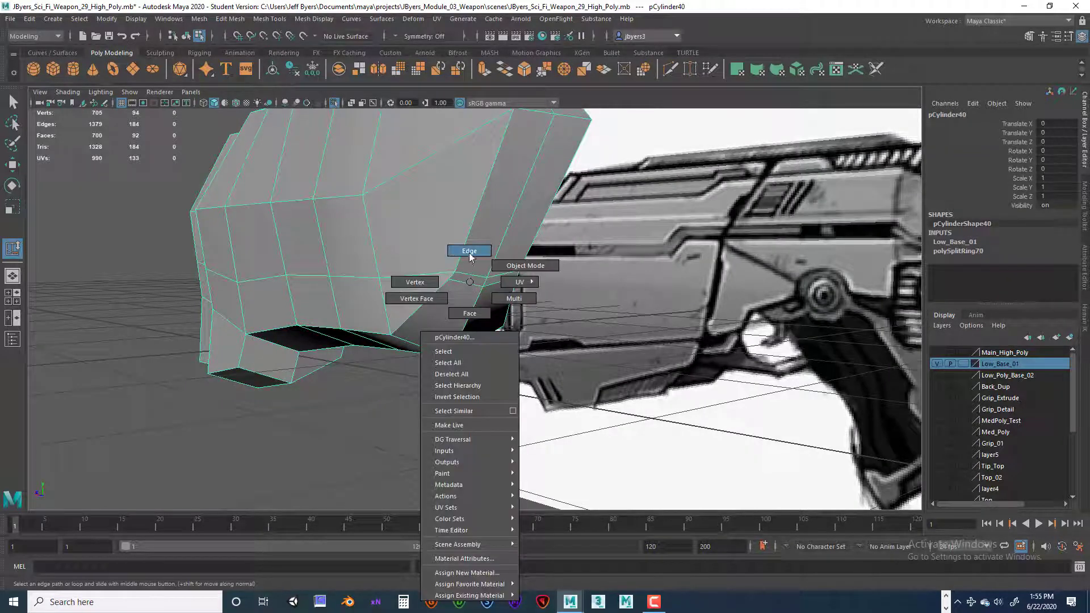
click(466, 312)
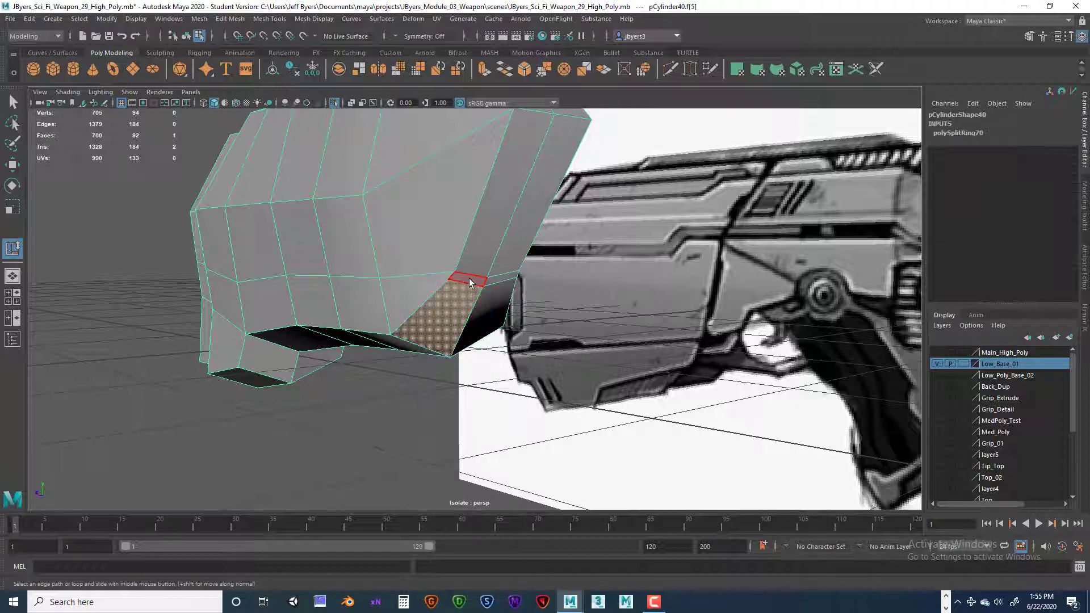
click(470, 280)
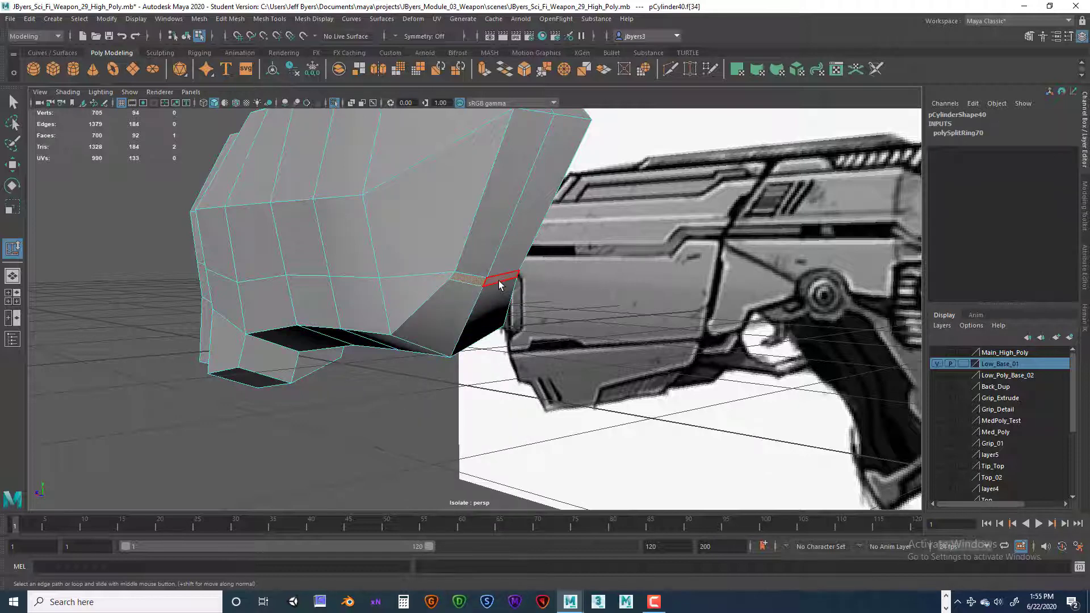
- Target-weld the three lower vertices of the thin strip across the back face onto the vertices directly above them
alt+right_drag(474, 293, 649, 307)
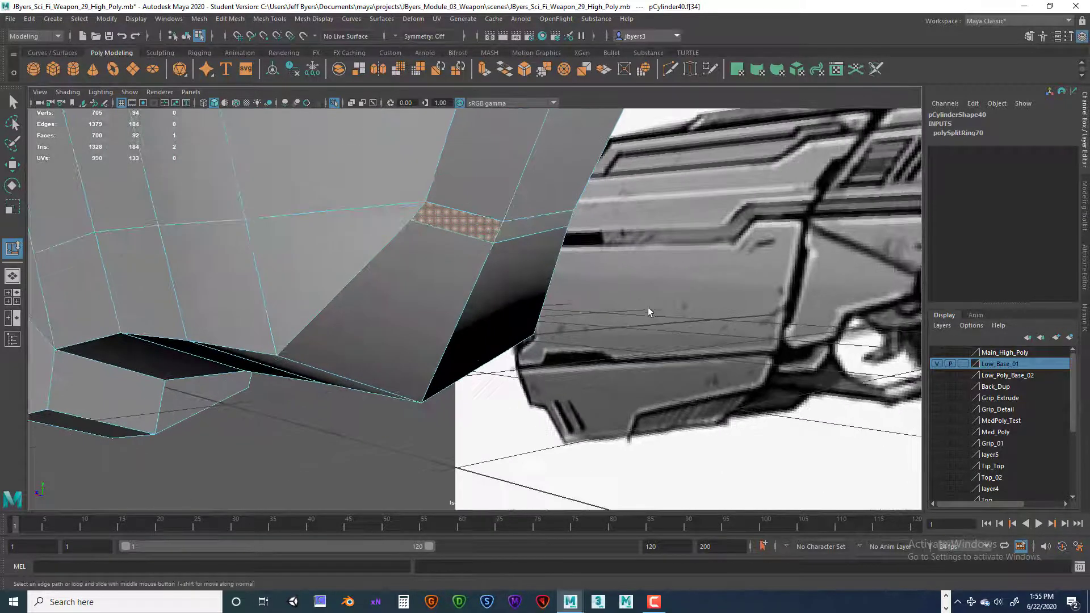
alt+middle_drag(481, 277, 495, 292)
right_drag(469, 265, 428, 261)
click(462, 269)
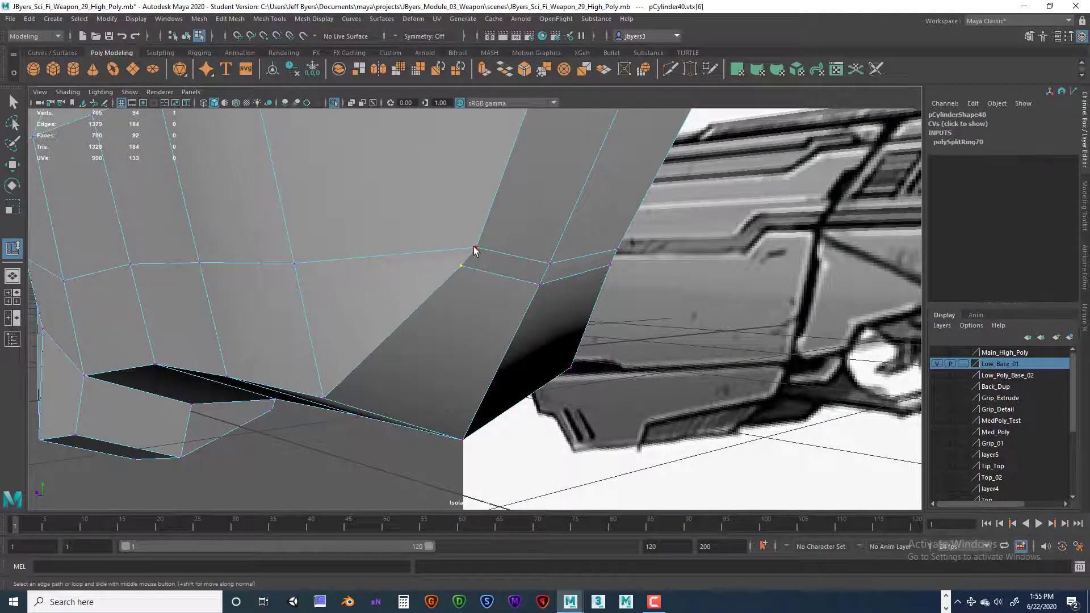
right_drag(492, 259, 508, 215)
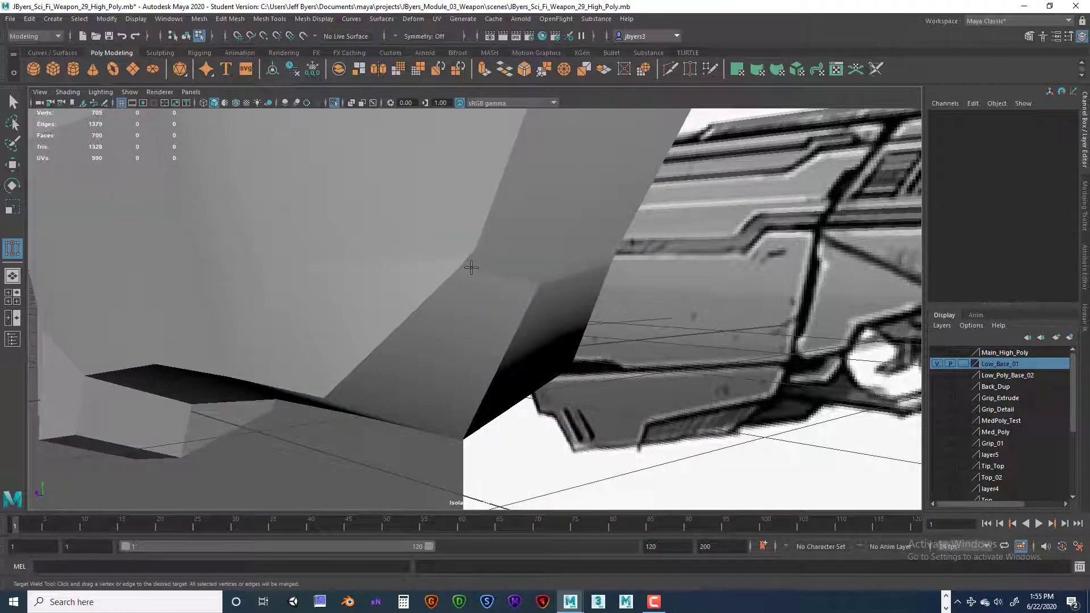
drag(461, 265, 476, 247)
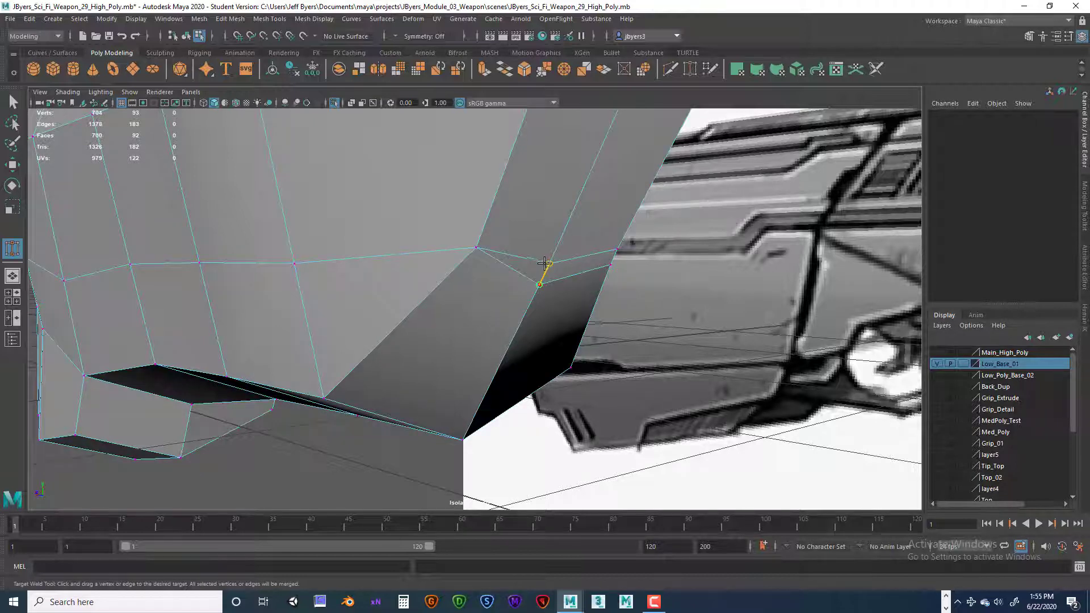
drag(544, 263, 319, 269)
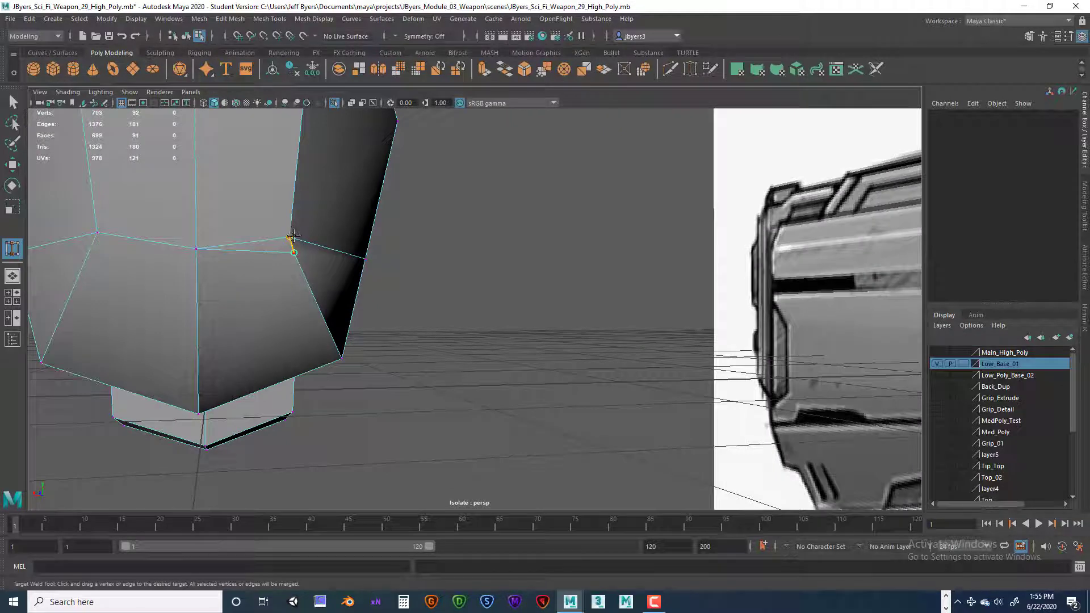
drag(296, 238, 431, 289)
scroll(453, 272, down, 5)
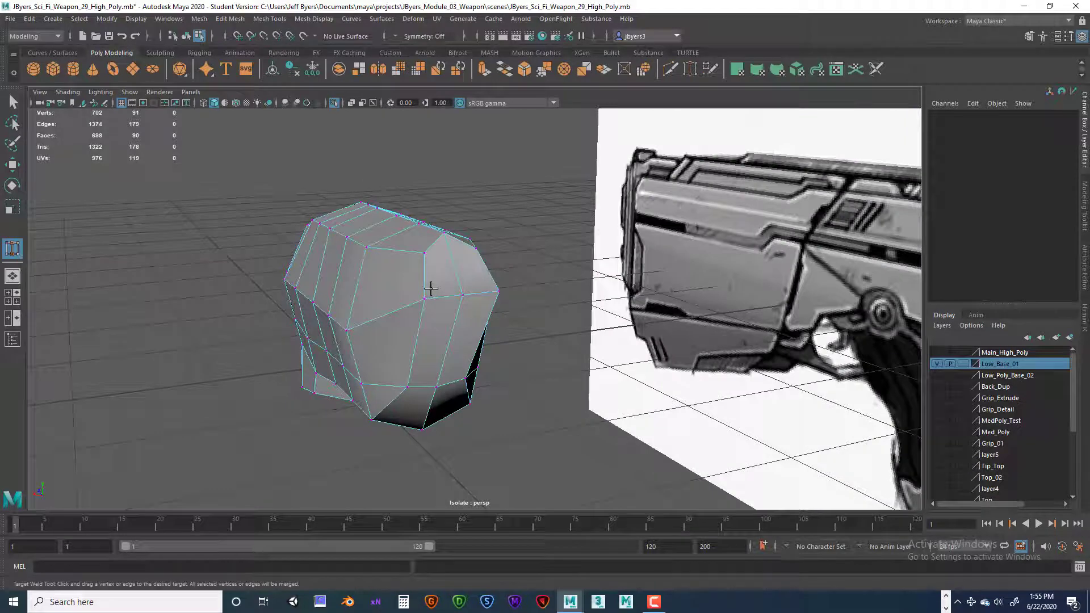
- Select and delete all faces on the half of the part nearest the reference image, leaving only the other half
key(q)
right_drag(438, 281, 471, 304)
alt+drag(471, 304, 456, 291)
key(super)
key(super)
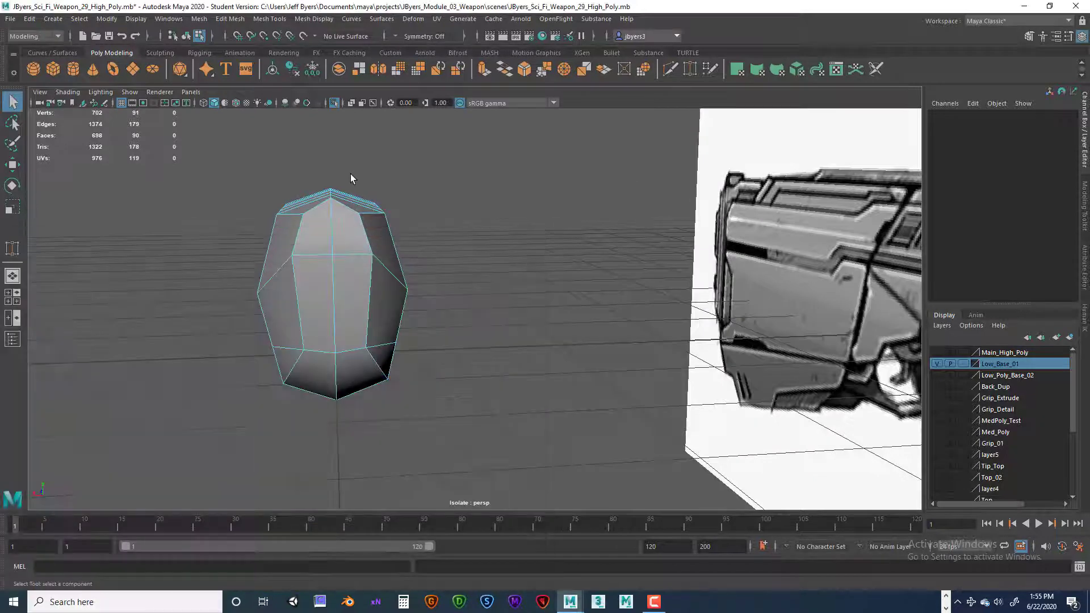
drag(349, 171, 535, 304)
key(Delete)
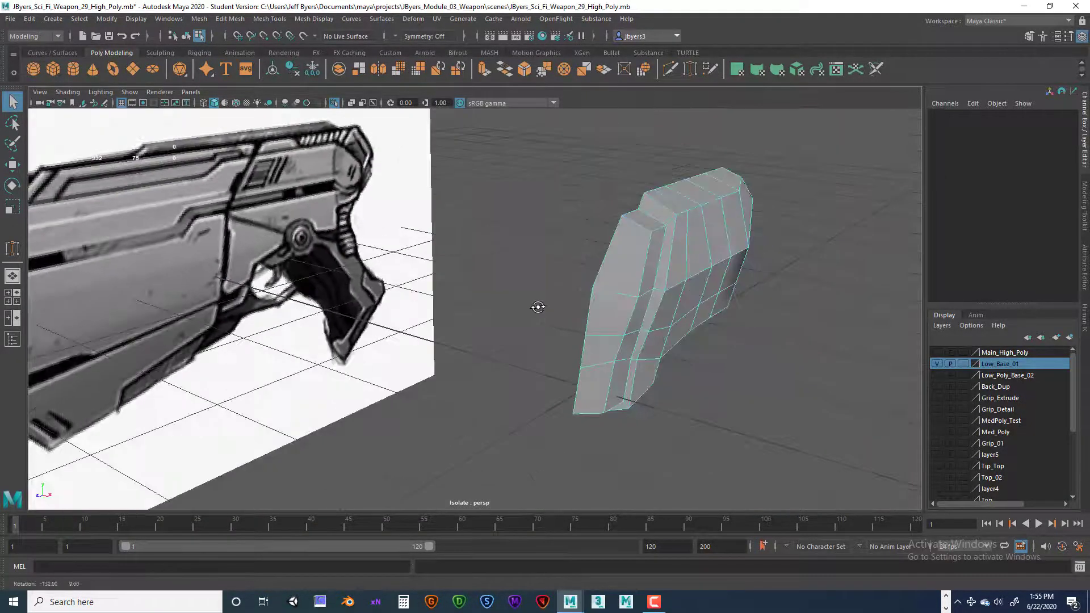
- Compare the remaining half's edge layout and lower rear corner with the reference drawing in side view
key(space)
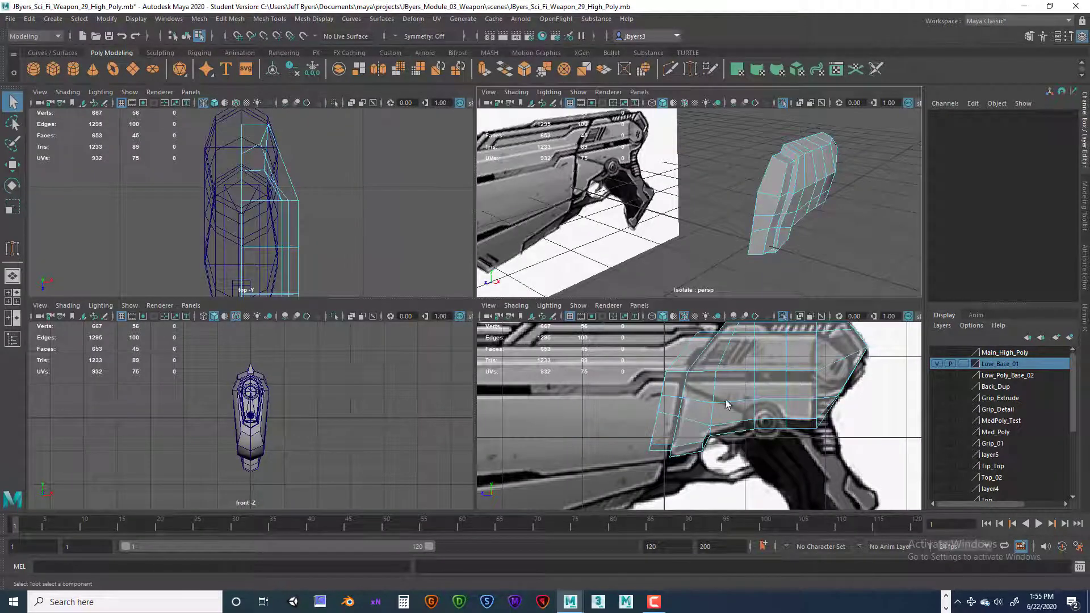
key(space)
alt+drag(695, 298, 591, 375)
key(space)
key(space)
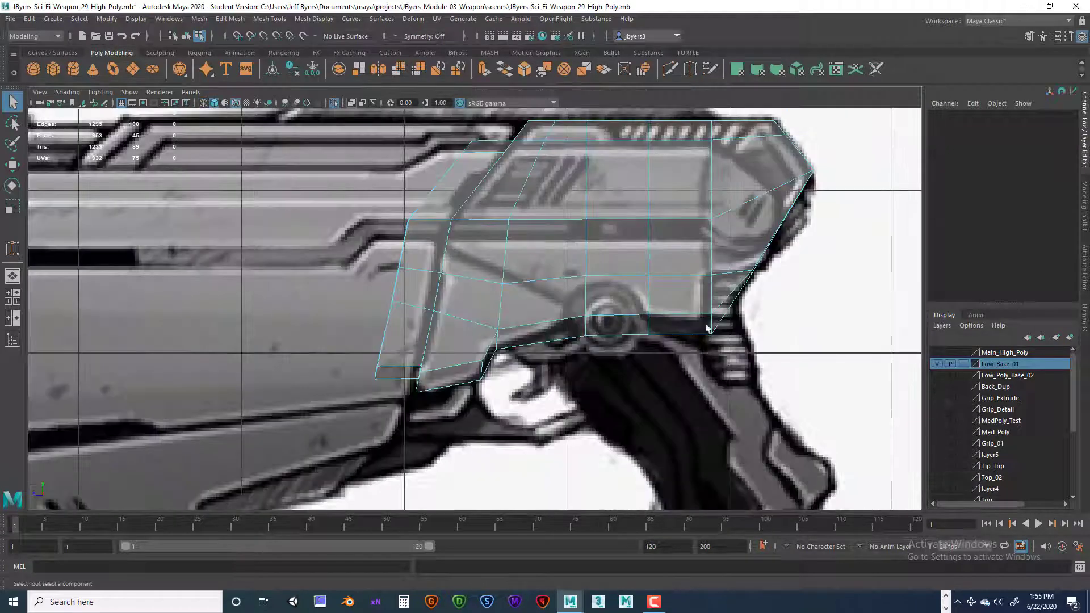
right_drag(718, 289, 723, 323)
key(space)
key(space)
- Examine the topology around the lower rear corner of the remaining half from several perspective angles
alt+drag(671, 281, 573, 294)
click(573, 330)
alt+right_drag(573, 294, 613, 300)
alt+middle_drag(613, 300, 715, 299)
alt+drag(715, 299, 761, 322)
alt+middle_drag(762, 322, 587, 297)
alt+drag(587, 297, 589, 299)
right_drag(565, 310, 526, 291)
right_drag(579, 266, 528, 291)
mouse_move(579, 304)
alt+mouse_down()
mouse_move(629, 294)
mouse_move(540, 289)
mouse_move(564, 295)
alt+mouse_up()
alt+right_drag(565, 294, 591, 293)
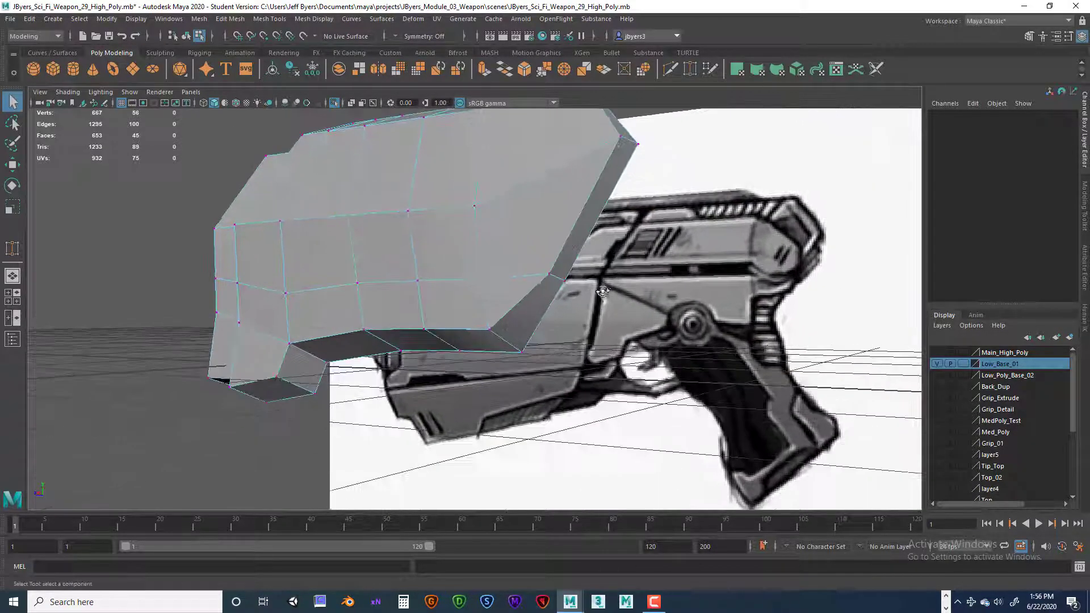
alt+drag(609, 291, 598, 289)
alt+middle_drag(554, 283, 568, 301)
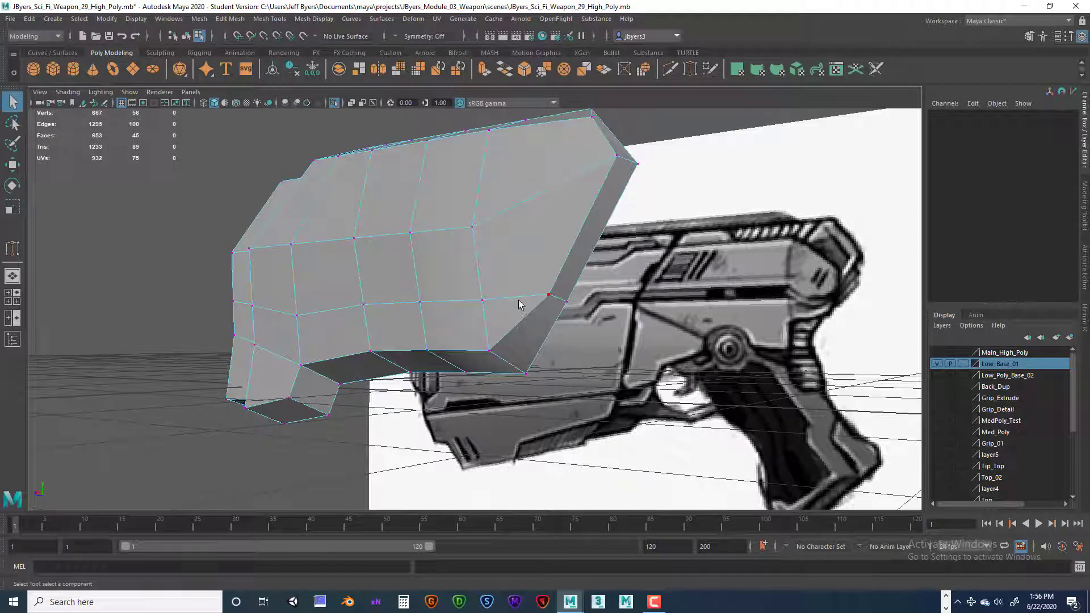
alt+drag(549, 129, 611, 157)
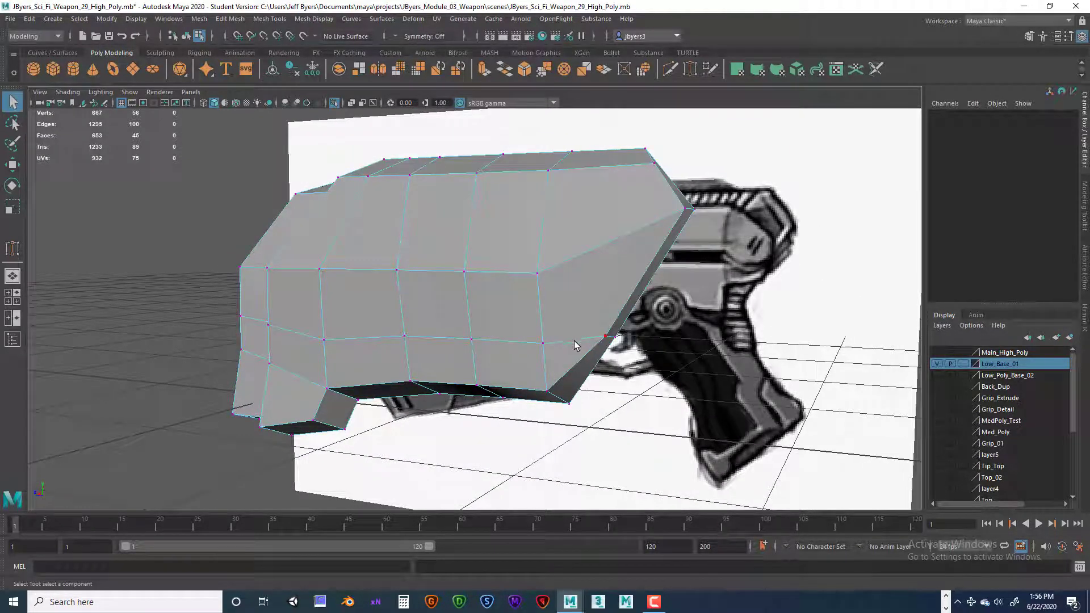
mouse_move(571, 338)
alt+mouse_down()
mouse_move(589, 351)
mouse_move(559, 341)
alt+mouse_up()
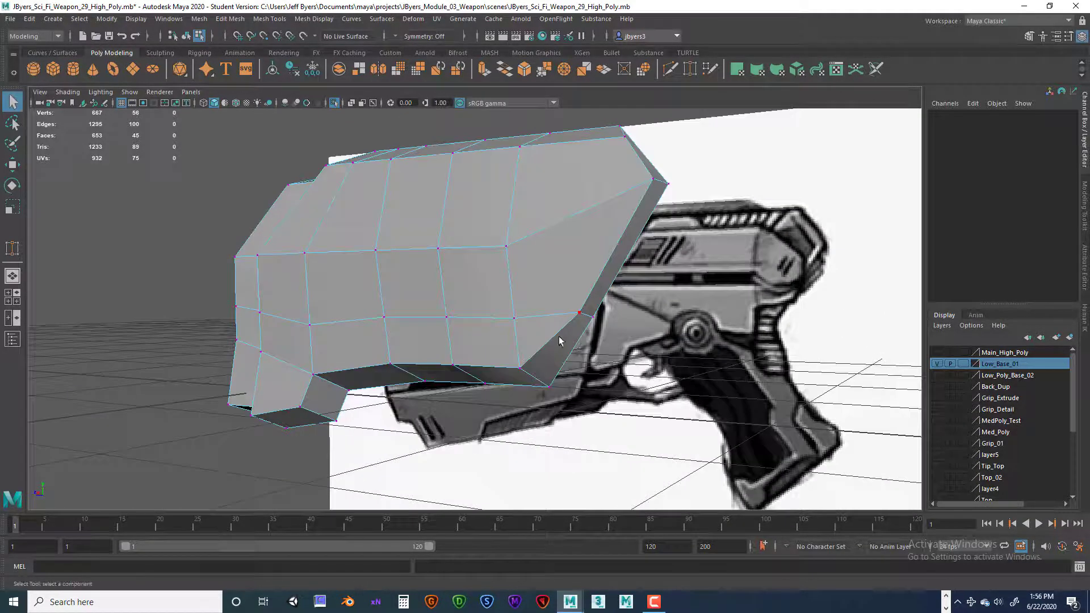
- Delete the triangular side face and the adjoining sloped back face at the part's lower rear corner
click(555, 332)
right_drag(537, 324, 538, 322)
click(542, 347)
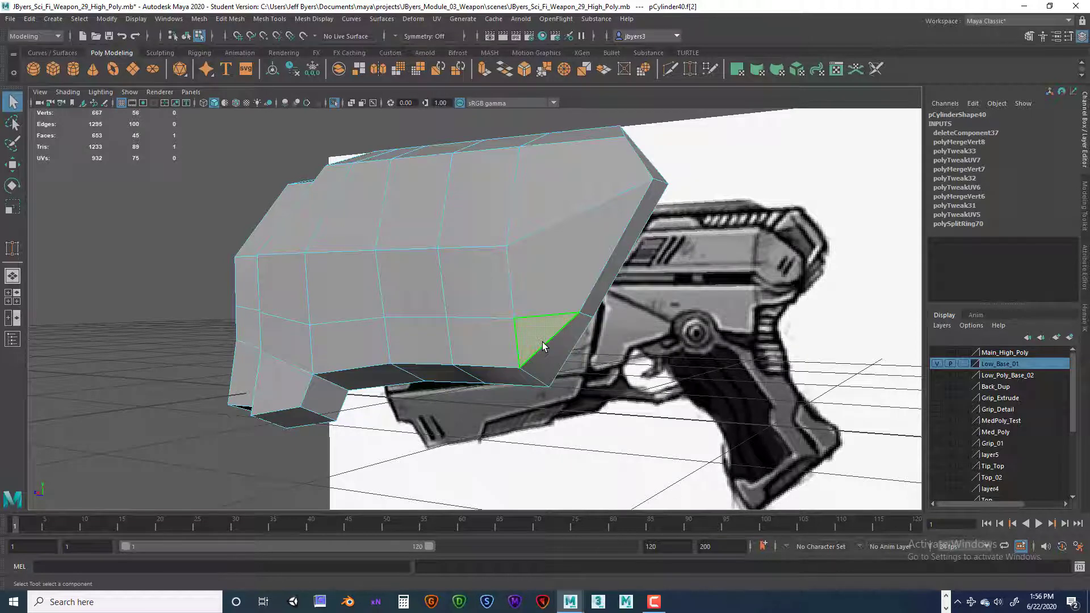
key(Delete)
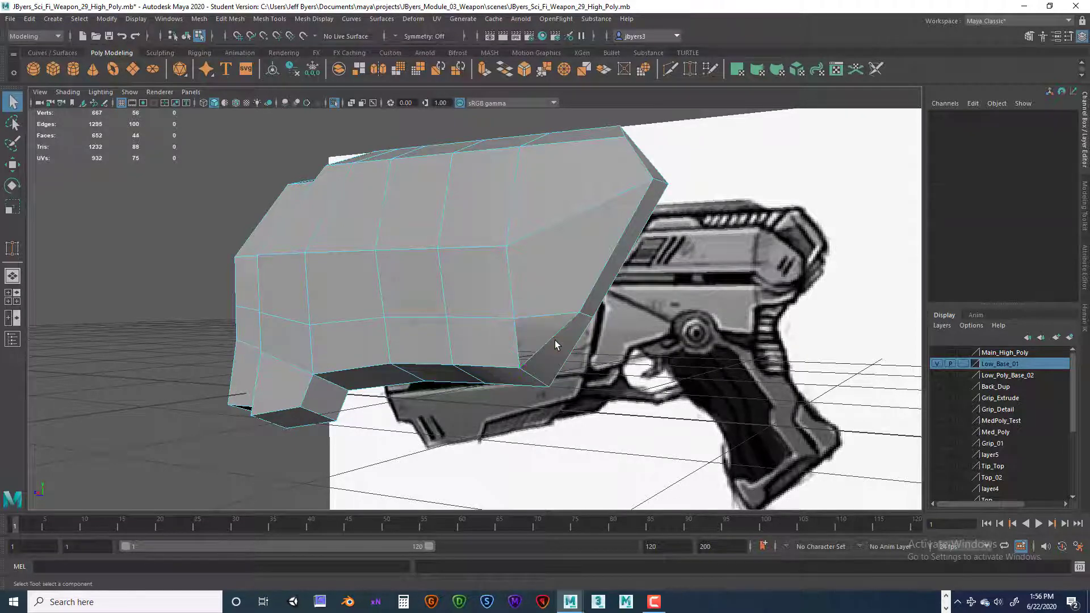
alt+drag(555, 339, 503, 326)
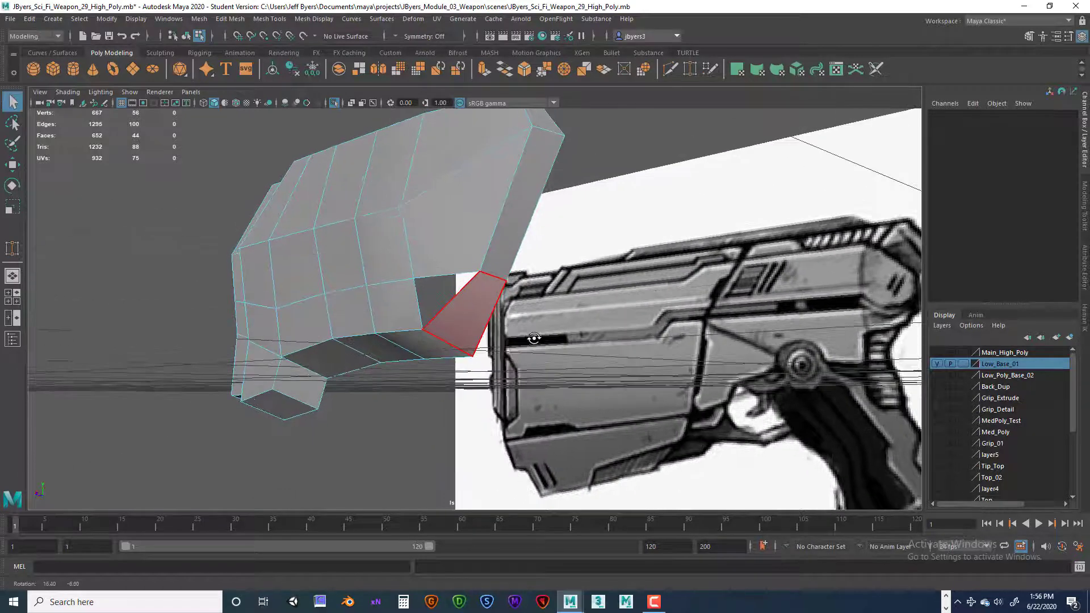
click(490, 305)
key(Delete)
- Extrude the open bottom edge of the back face forward under the part to form a new bottom face
scroll(487, 293, up, 4)
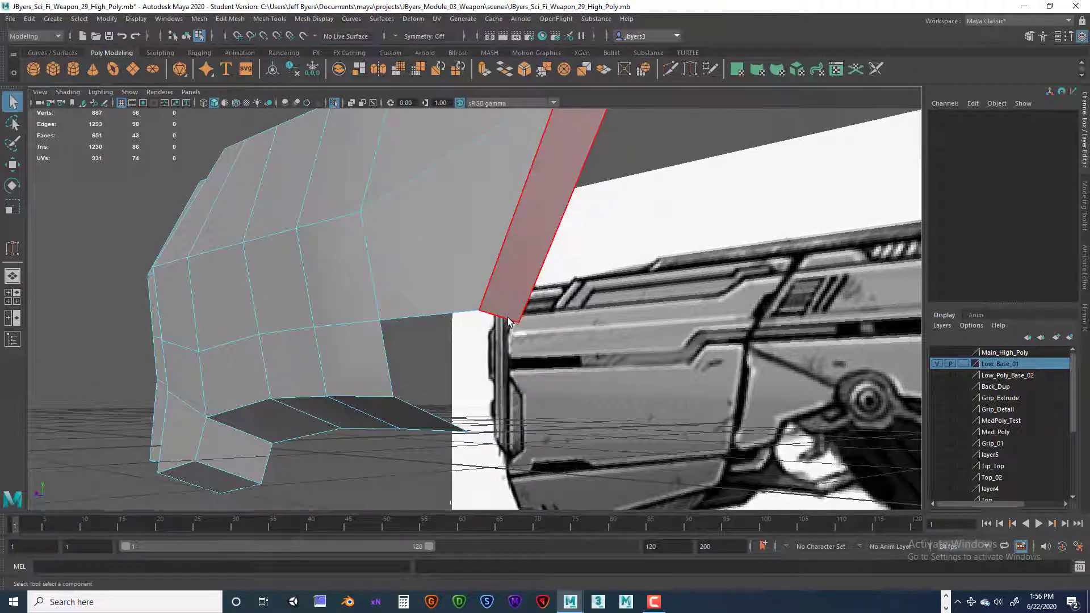
right_drag(510, 319, 512, 264)
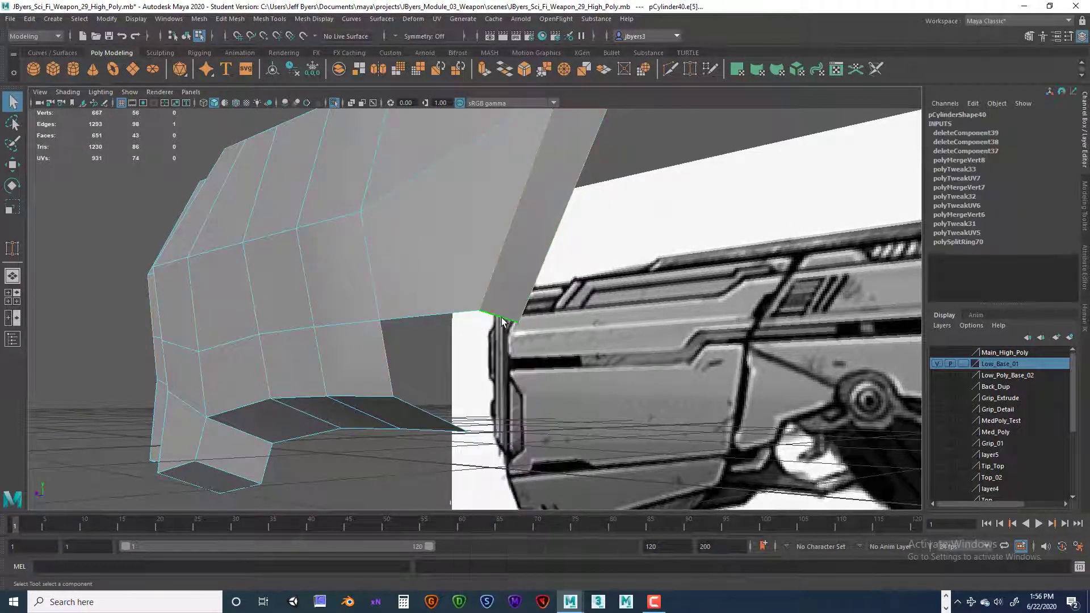
alt+drag(502, 322, 550, 317)
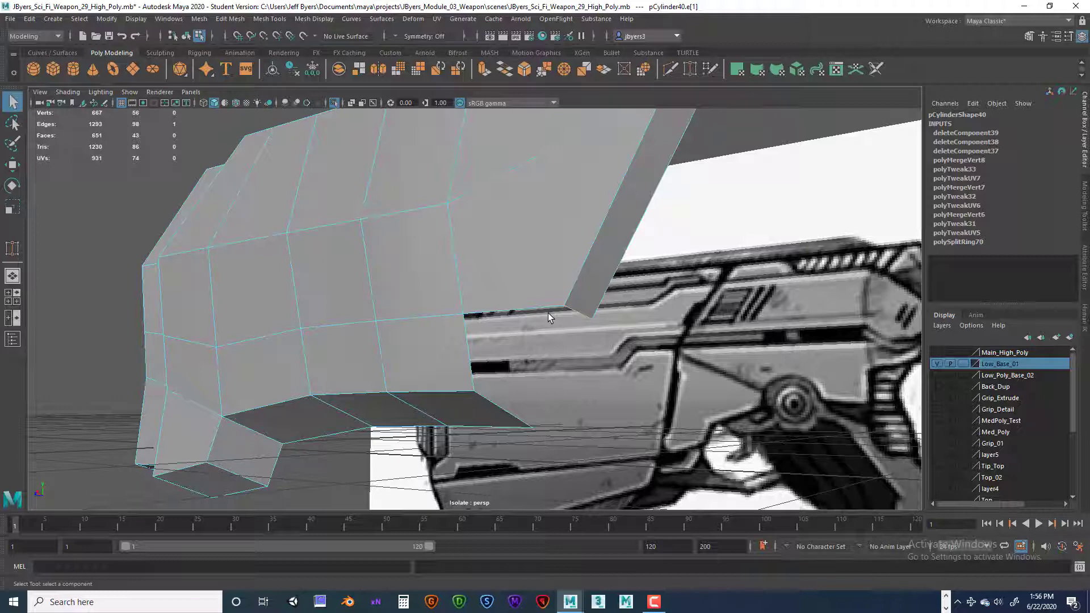
key(ctrl+e)
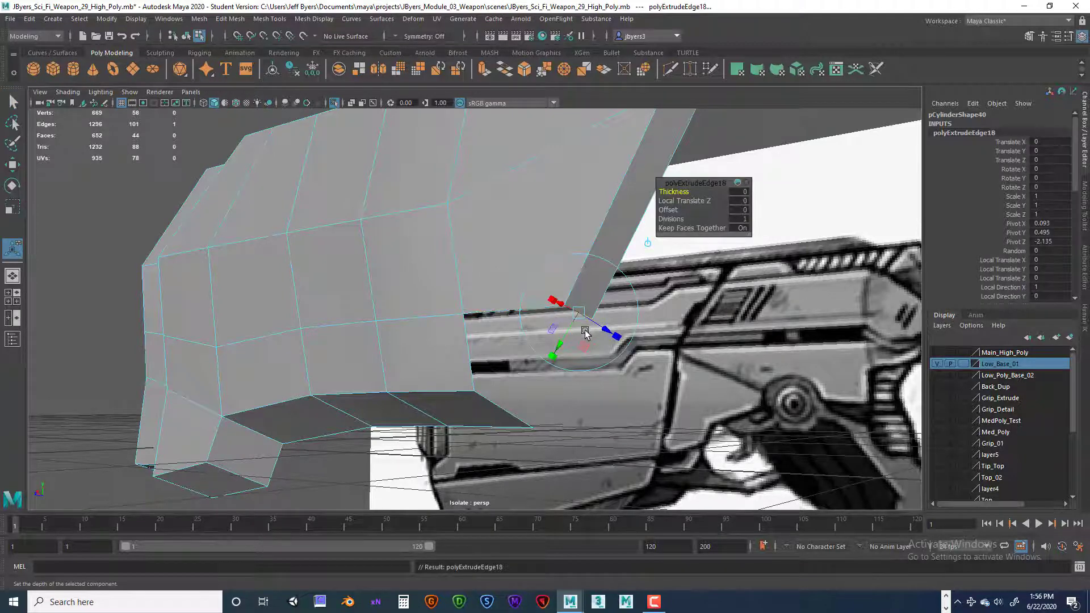
mouse_move(585, 334)
alt+mouse_down()
mouse_move(685, 341)
mouse_move(601, 346)
alt+mouse_up()
key(w)
alt+drag(600, 346, 504, 339)
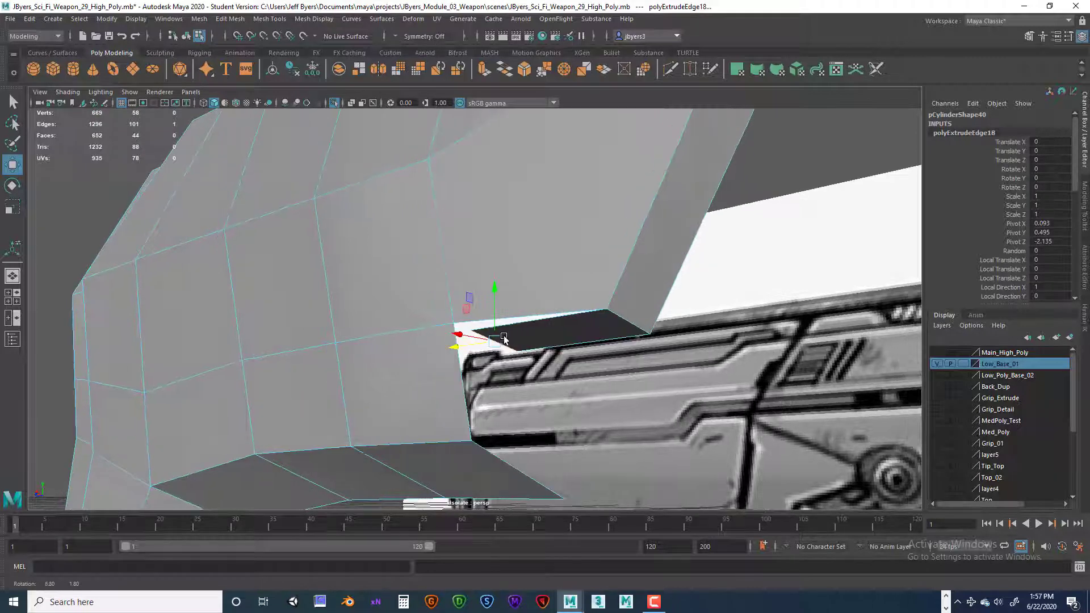
- Target-weld the new bottom face's outer front corner vertex to the nearby vertex at the corner of the side opening
right_drag(518, 288, 519, 359)
alt+drag(519, 358, 499, 305)
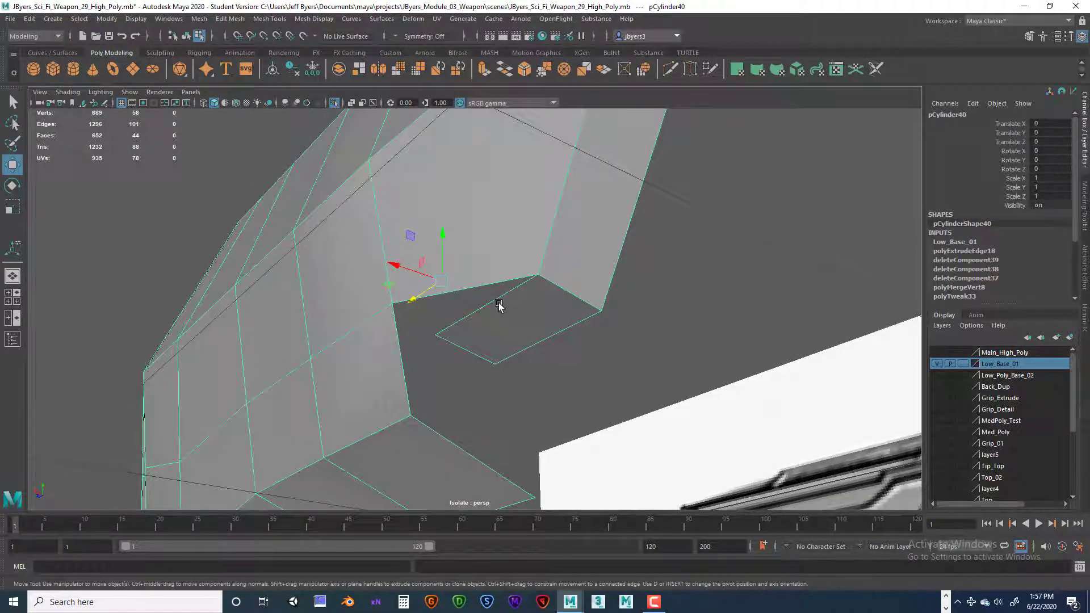
shift+right_click(500, 305)
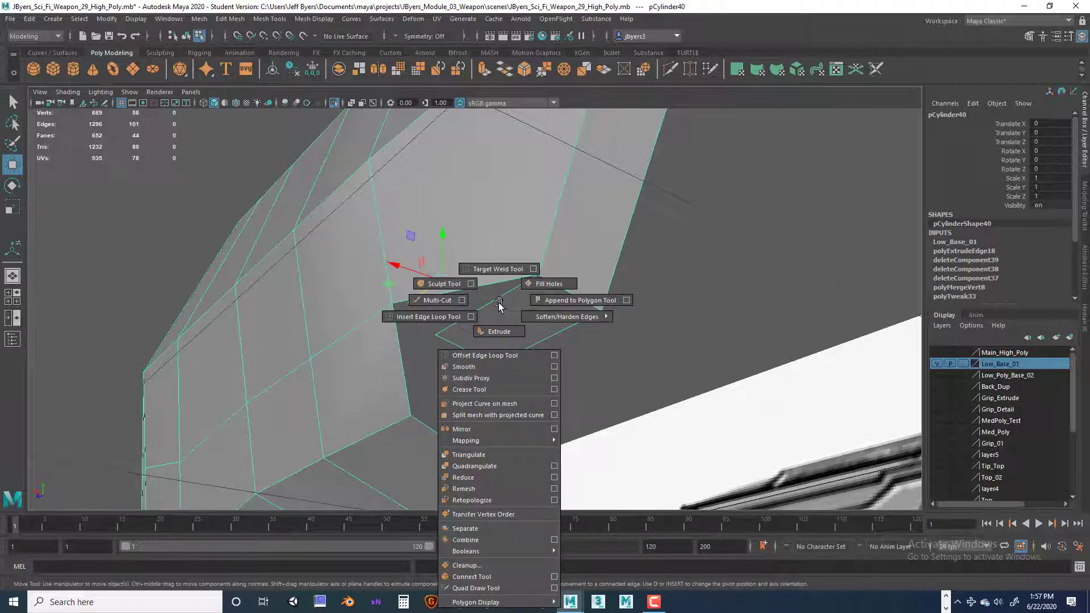
shift+right_drag(507, 274, 507, 273)
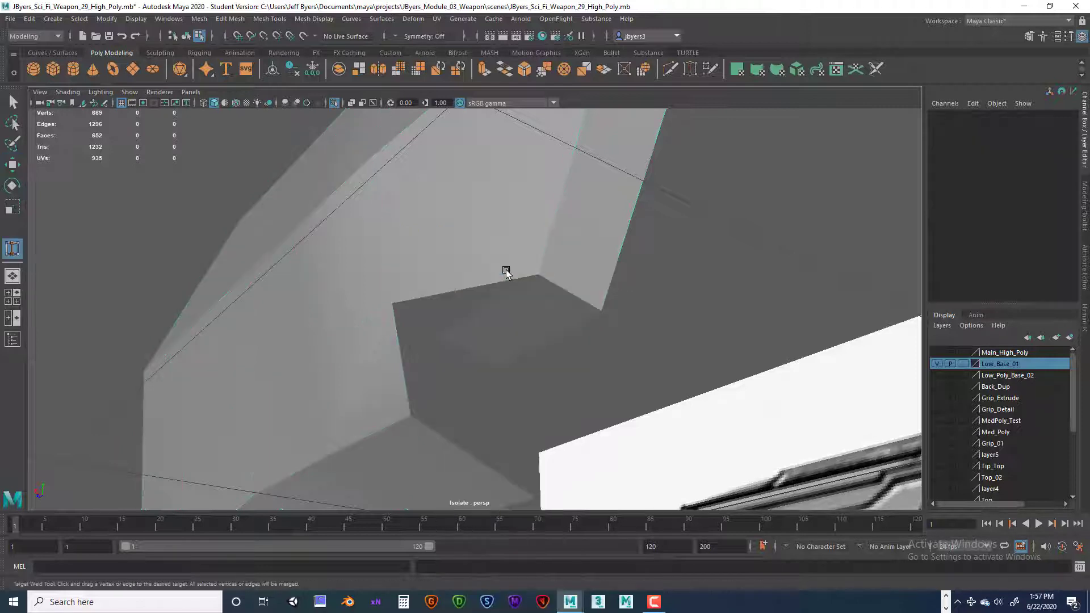
key(ctrl+z)
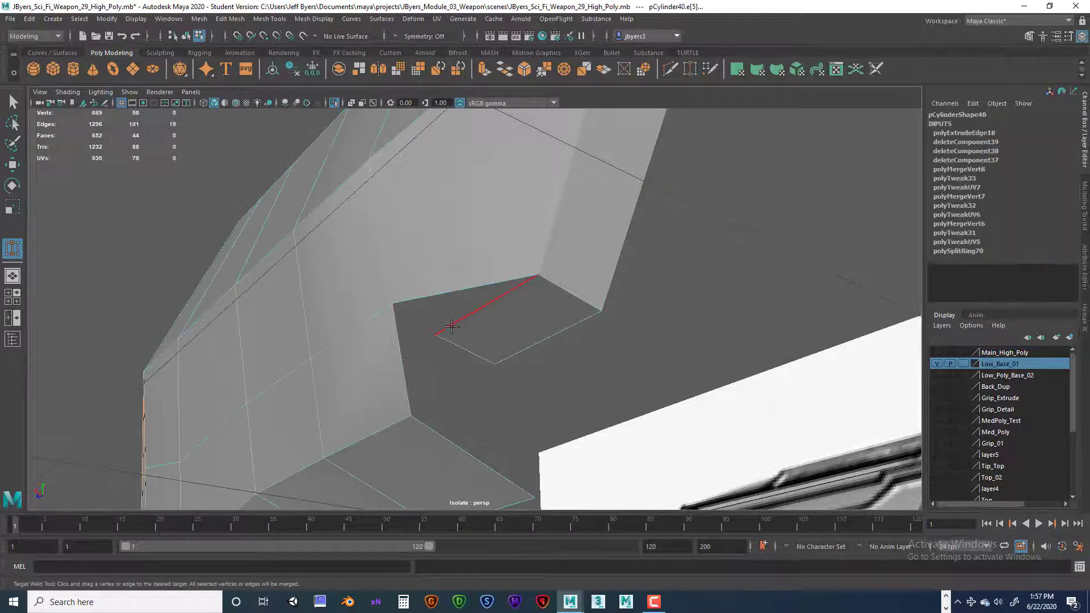
drag(435, 333, 438, 332)
key(ctrl+z)
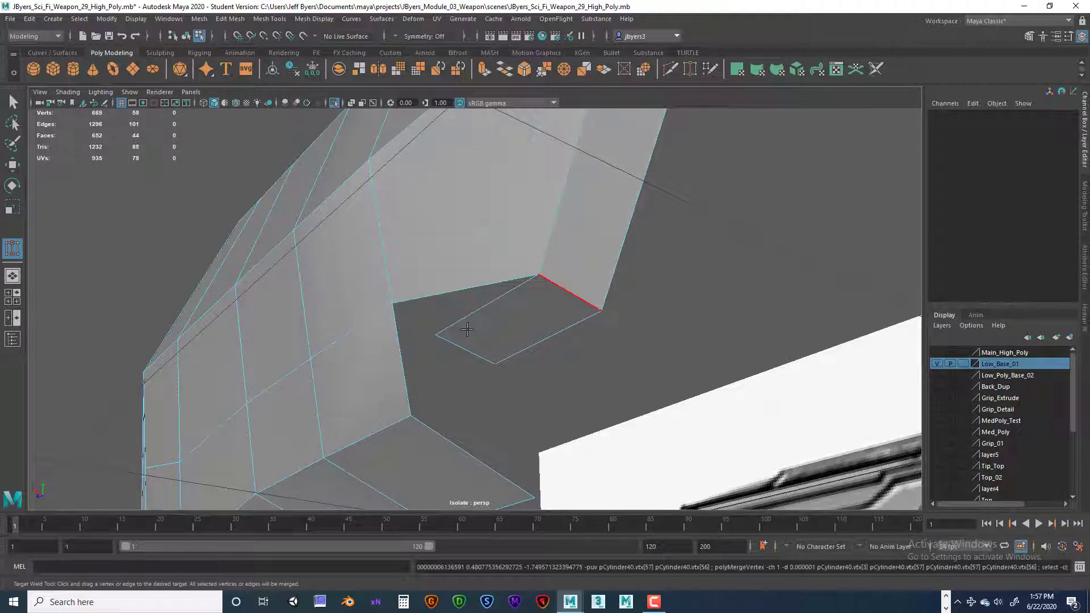
right_drag(464, 288, 434, 293)
drag(436, 335, 435, 335)
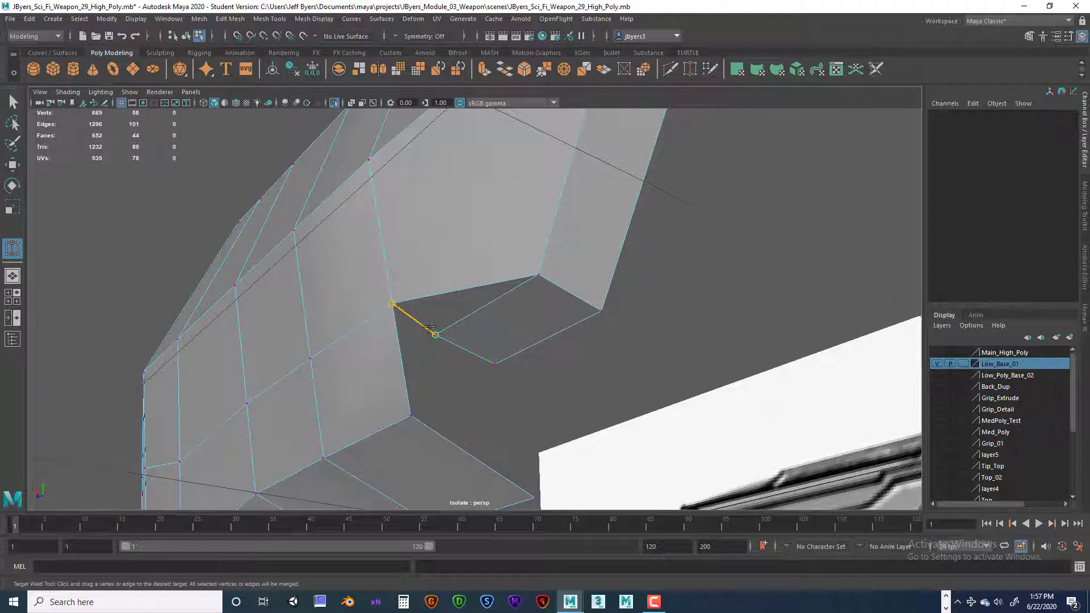
drag(397, 305, 397, 305)
- Extrude the open end edge of the underside strip beside the corner opening and move it upward to form a vertical face
alt+drag(475, 343, 469, 300)
alt+middle_drag(469, 300, 459, 241)
right_drag(467, 289, 469, 261)
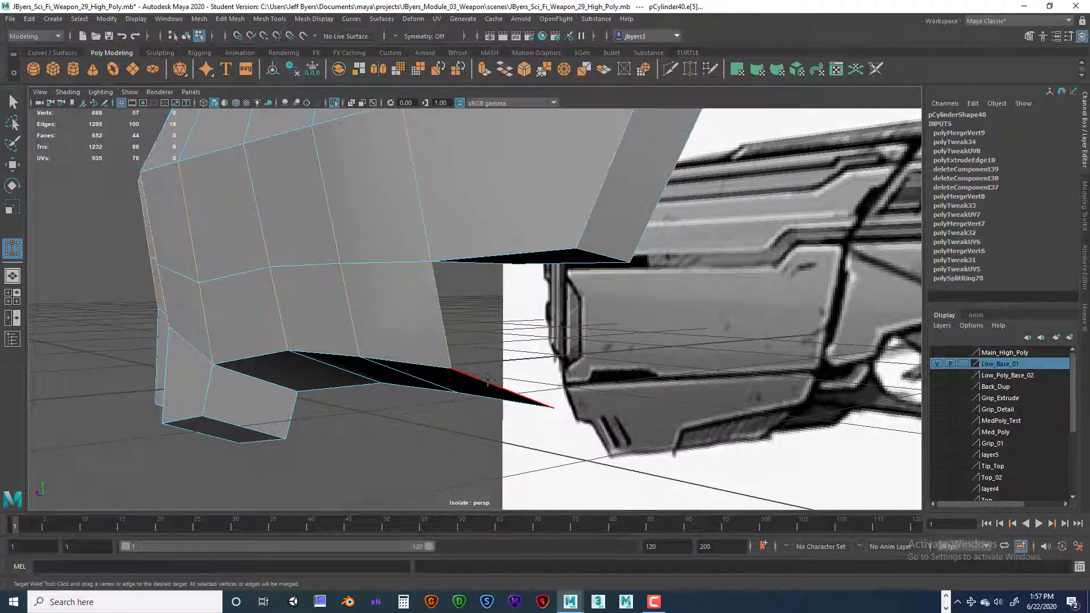
mouse_move(548, 382)
alt+mouse_down()
mouse_move(521, 384)
mouse_move(565, 389)
mouse_move(533, 368)
alt+mouse_up()
key(q)
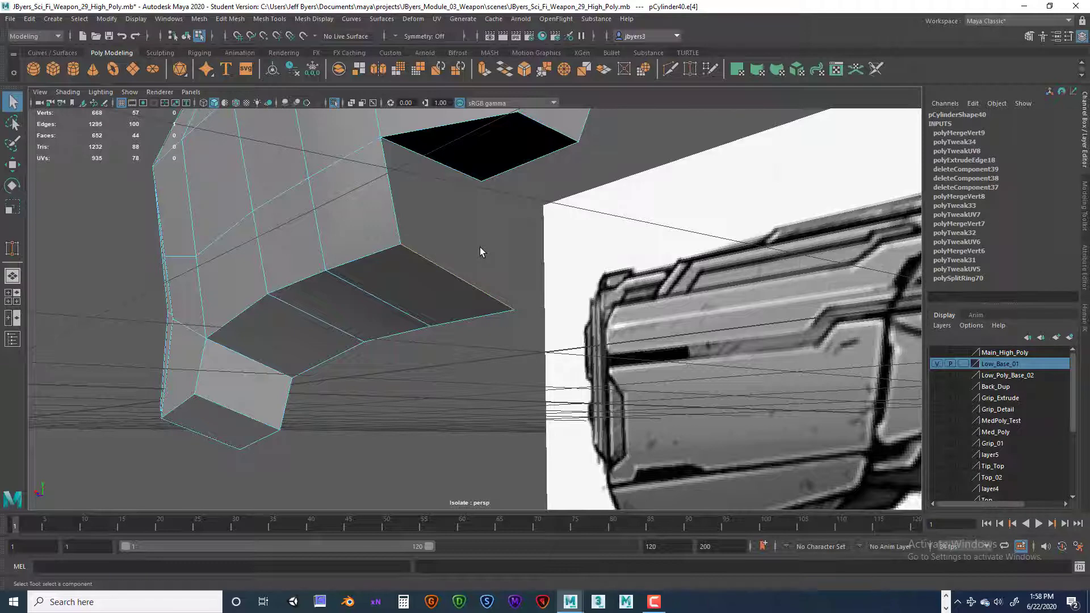
key(ctrl+e)
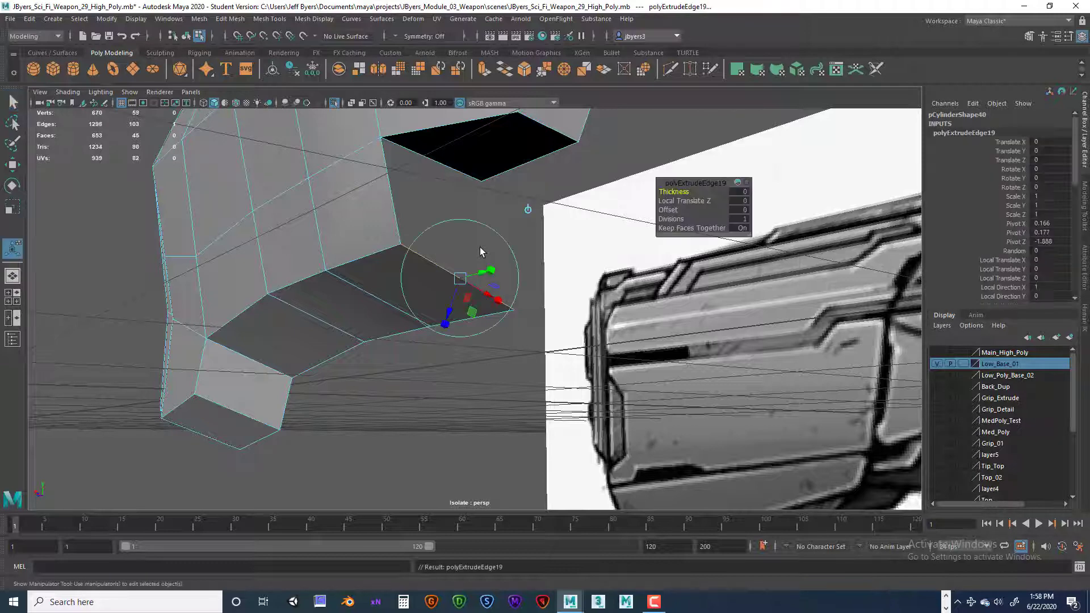
alt+drag(485, 275, 527, 296)
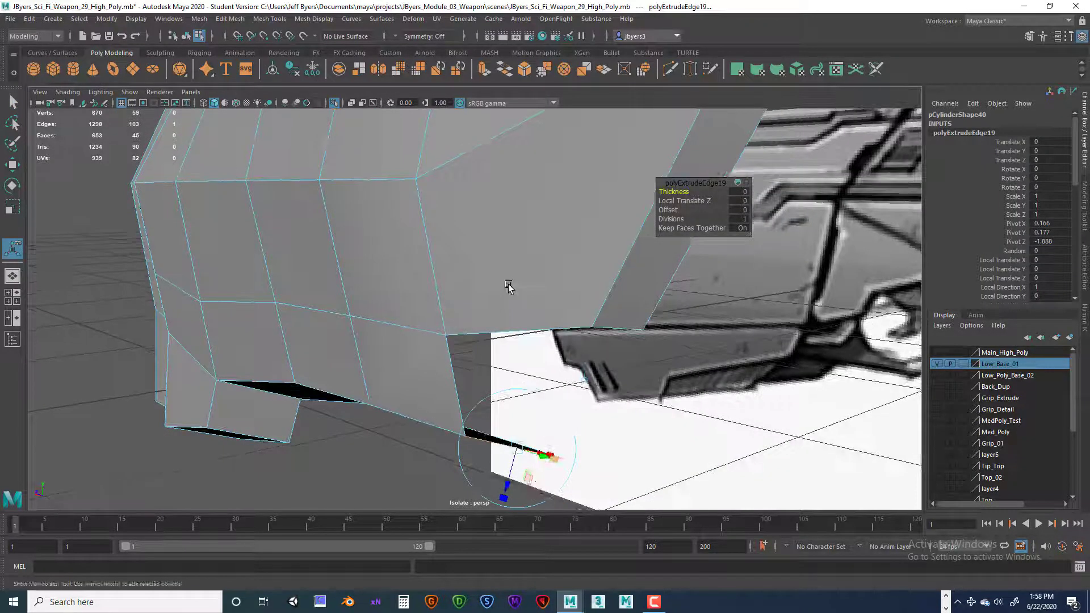
key(w)
drag(518, 396, 471, 322)
drag(364, 244, 411, 305)
- Target-weld the new vertical face's two upper corner vertices to the matching corner vertices of the bottom face above the opening
mouse_move(440, 361)
right_down()
mouse_move(441, 400)
mouse_move(436, 355)
mouse_move(454, 349)
right_up()
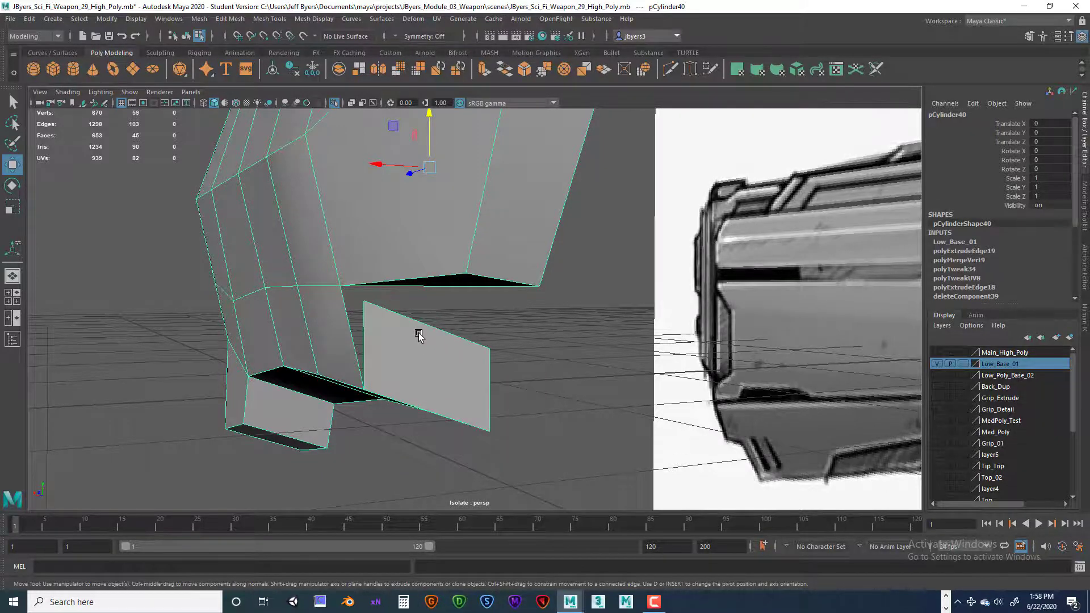
shift+right_drag(419, 335, 418, 268)
click(368, 302)
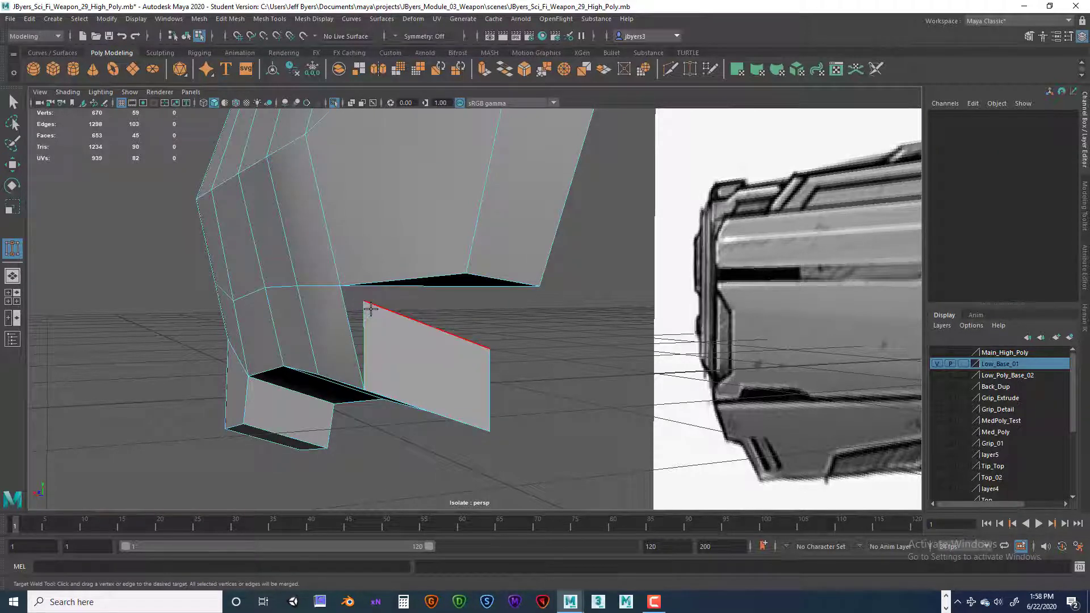
right_drag(372, 289, 332, 290)
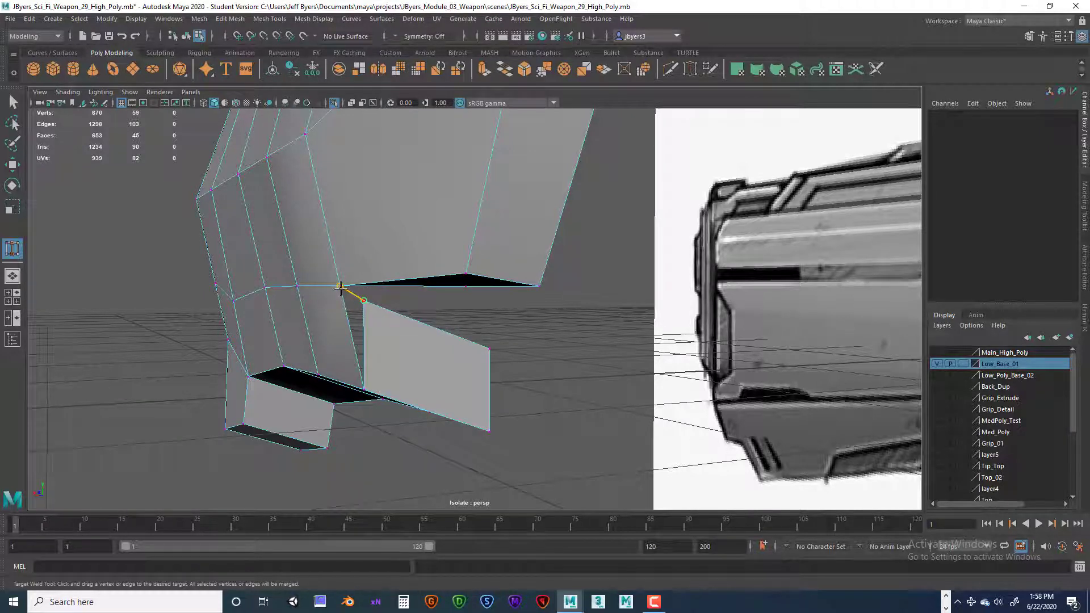
drag(339, 288, 339, 288)
alt+drag(419, 317, 365, 307)
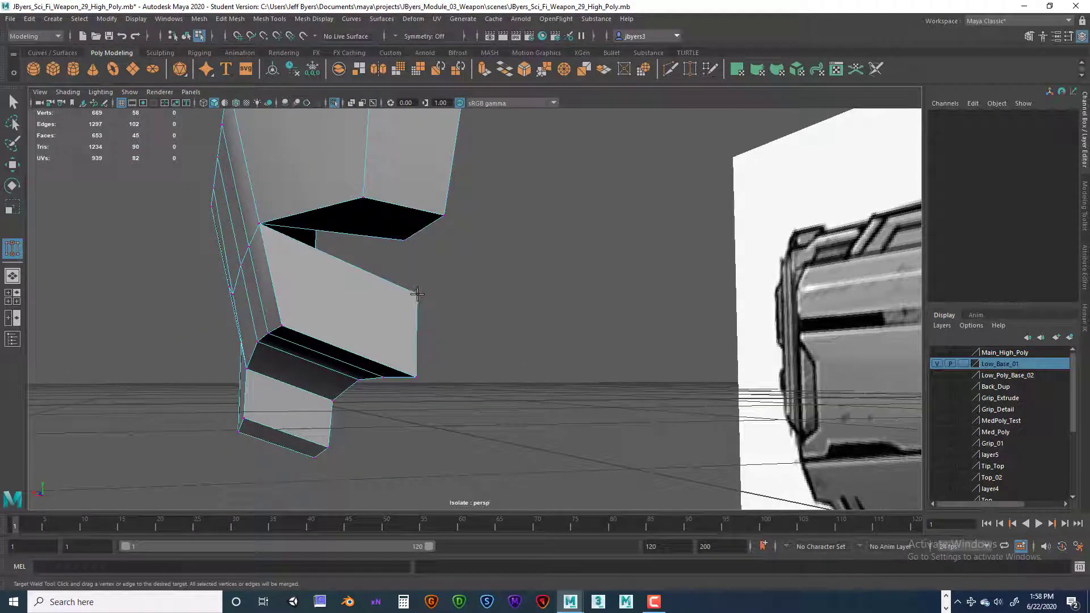
drag(405, 249, 406, 246)
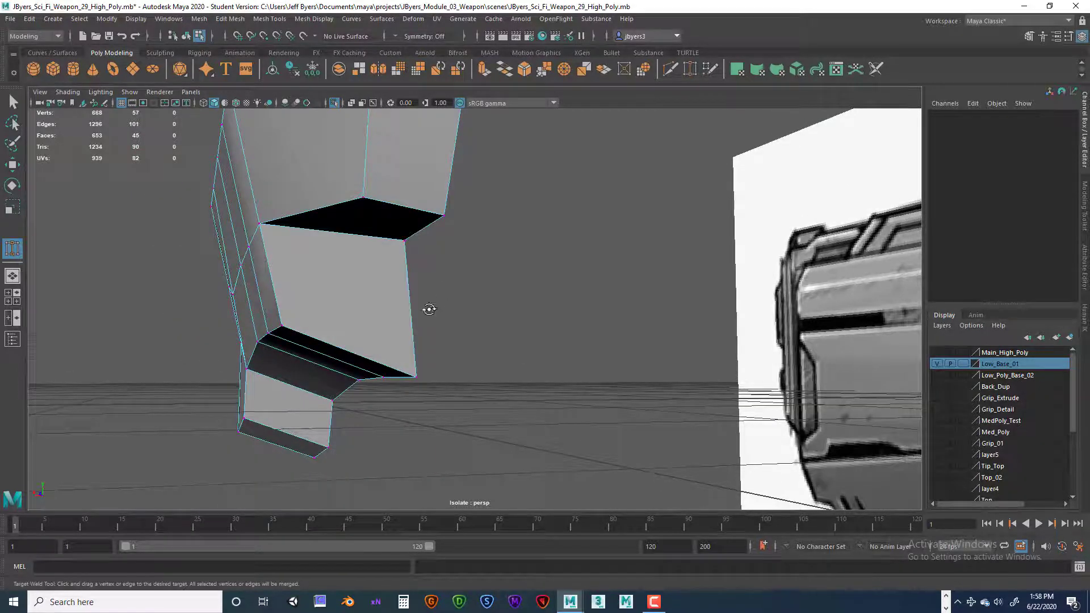
alt+drag(429, 309, 386, 341)
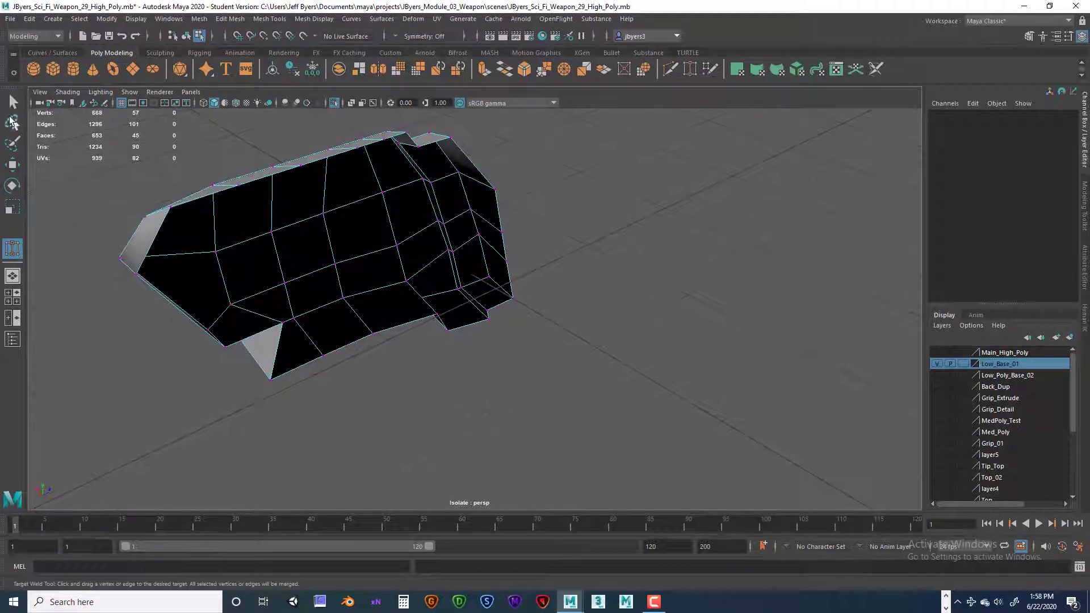
click(13, 102)
alt+drag(237, 287, 250, 317)
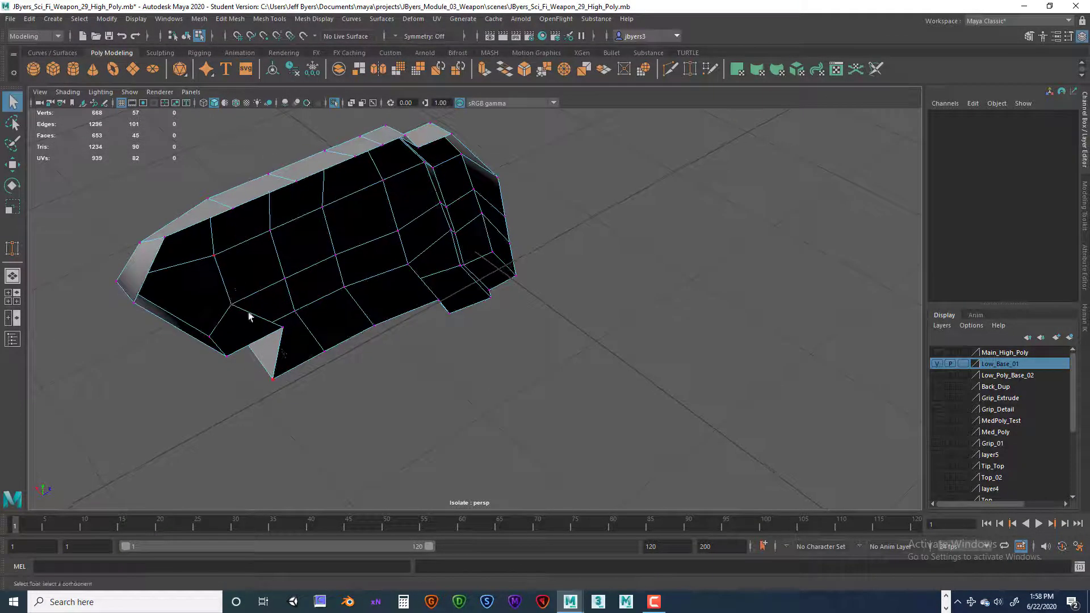
- Move the vertex at the rear notch's inner corner back in the side view to line up with the shell's vertical rear edge line
click(284, 329)
key(space)
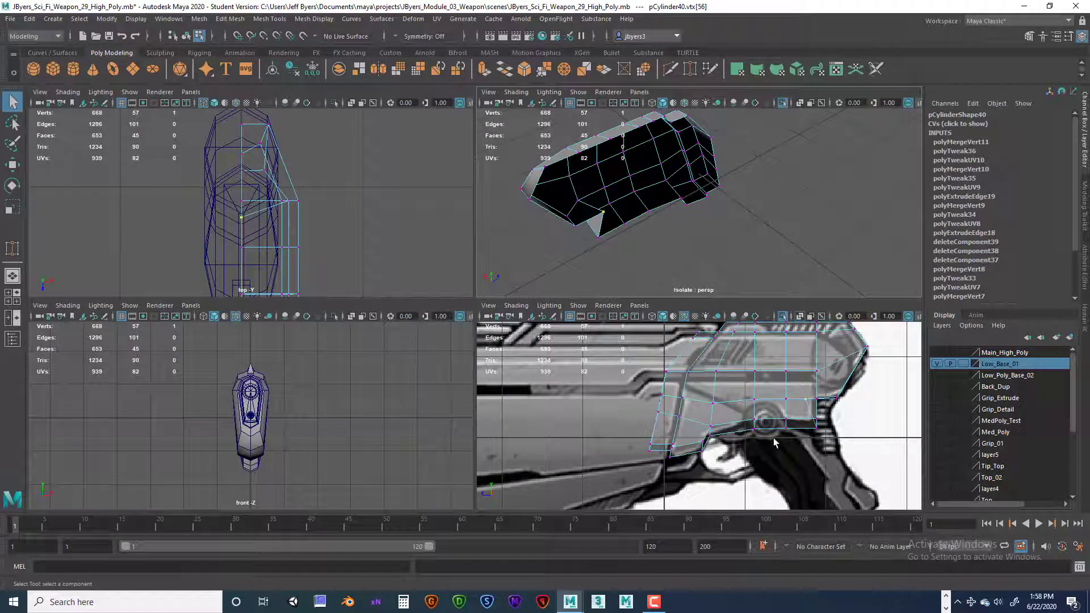
key(space)
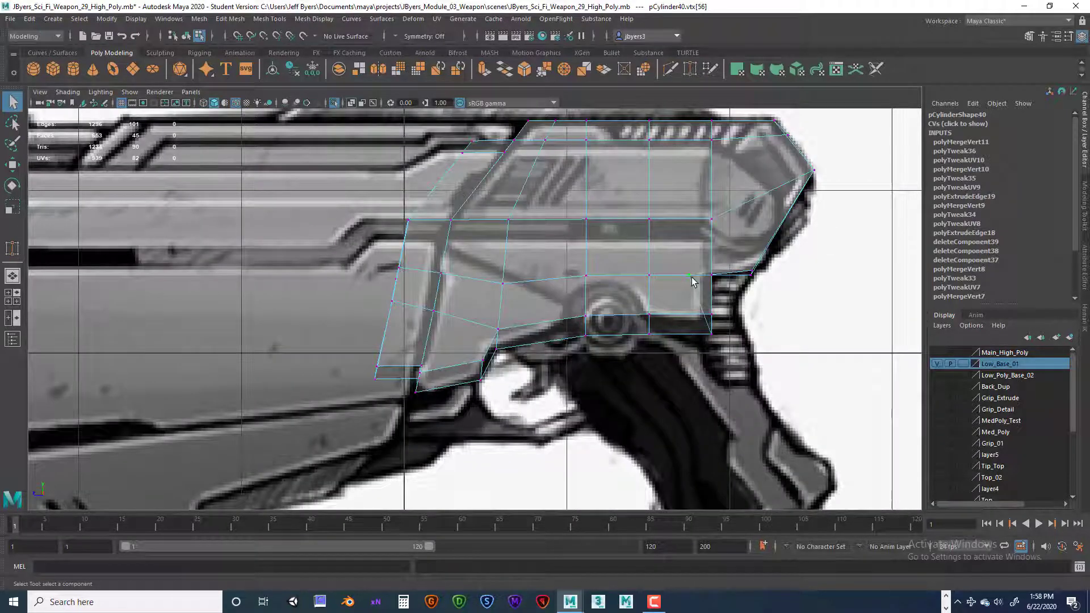
key(w)
scroll(700, 286, up, 3)
alt+middle_drag(729, 291, 567, 373)
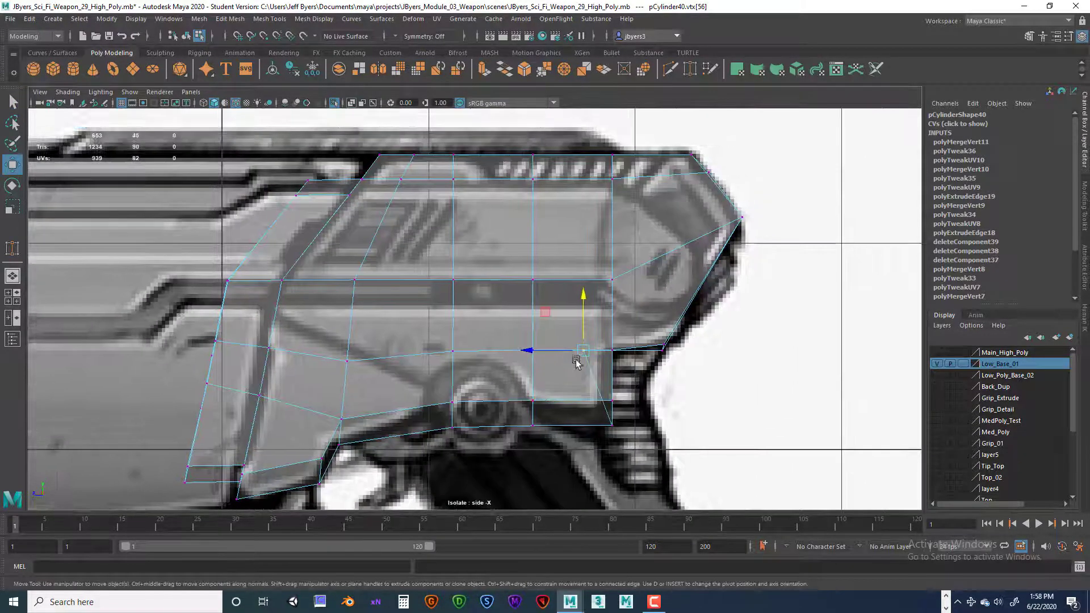
drag(530, 350, 555, 349)
scroll(568, 358, up, 1)
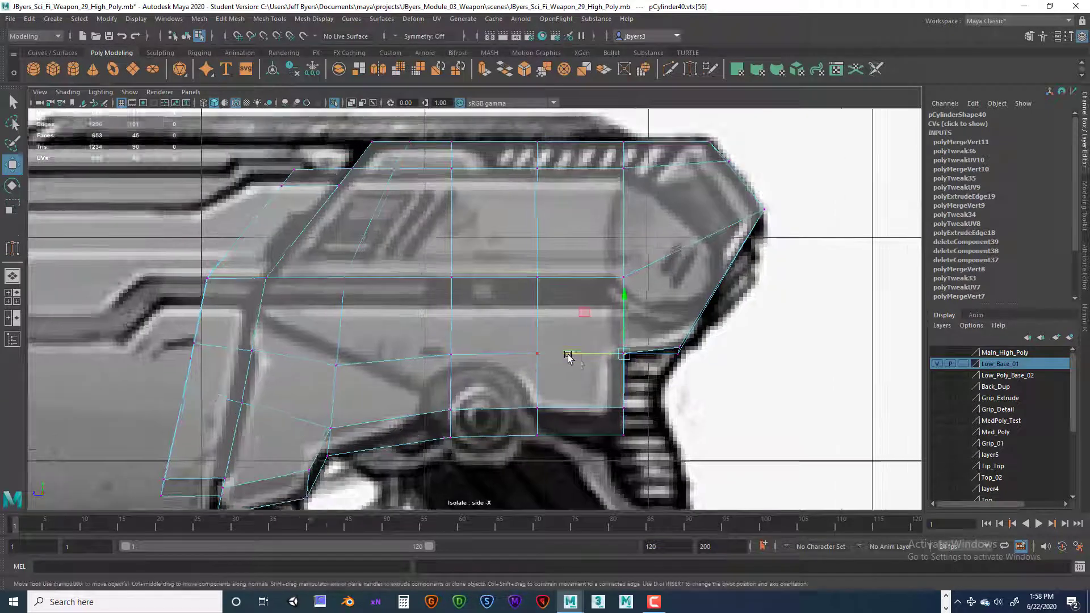
scroll(568, 356, up, 5)
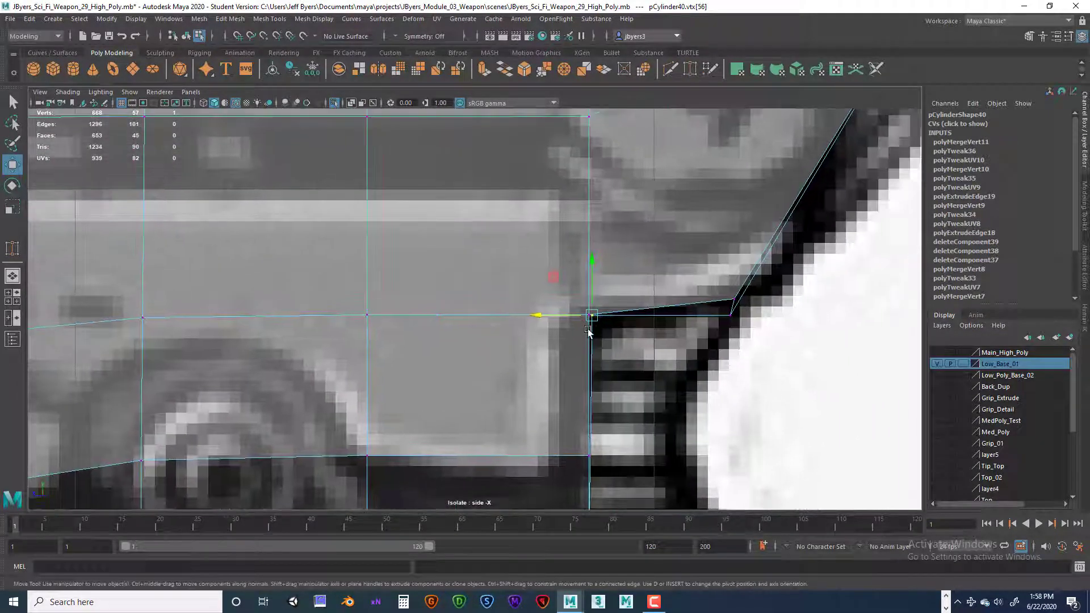
drag(561, 315, 558, 316)
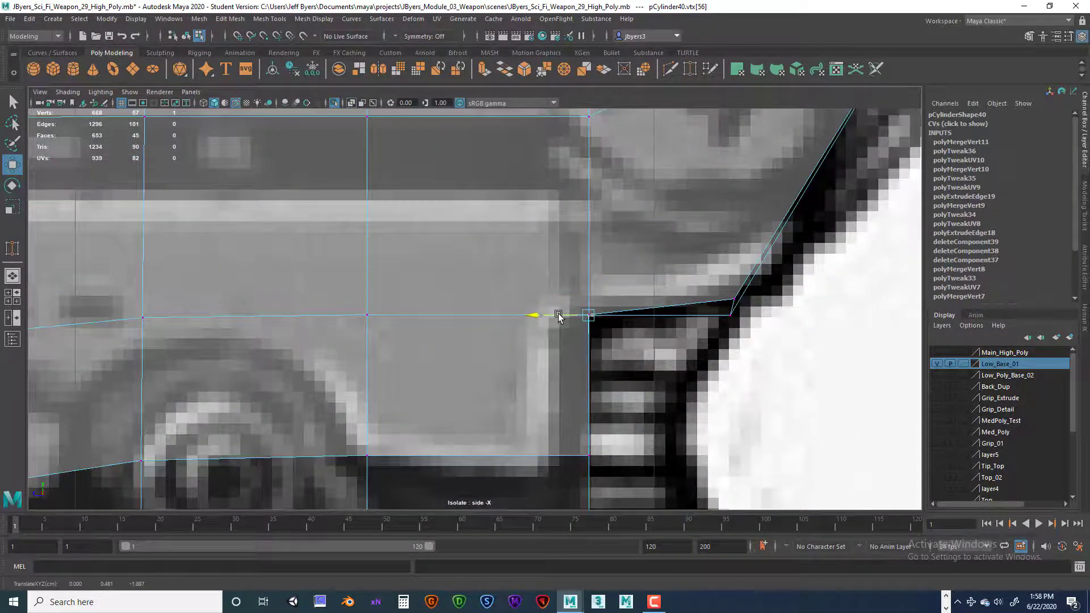
- Move the lower vertex at the shell's rear tip up in the side view so it coincides with its matching vertex
click(731, 314)
drag(731, 286, 708, 297)
scroll(732, 276, down, 10)
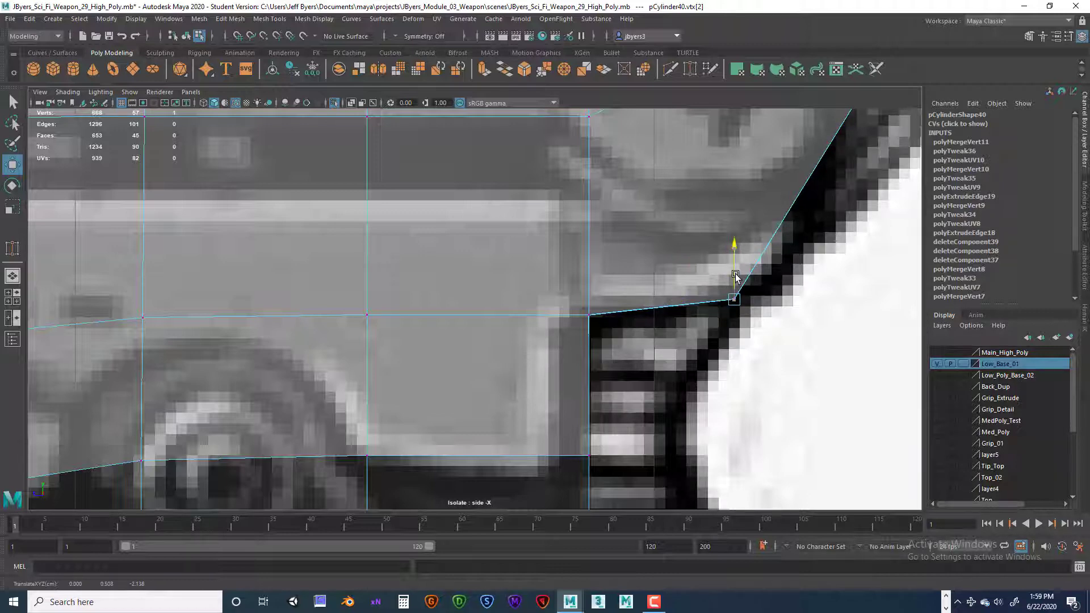
- Try to move only the bottom rear corner vertex below the notch forward and up, and undo the move
scroll(665, 371, up, 6)
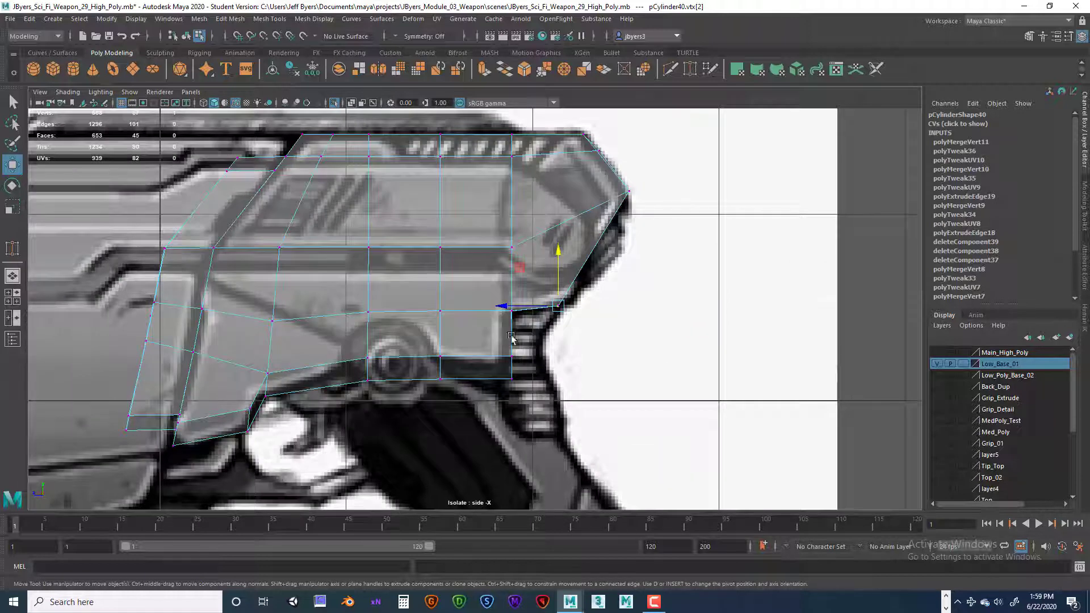
click(532, 392)
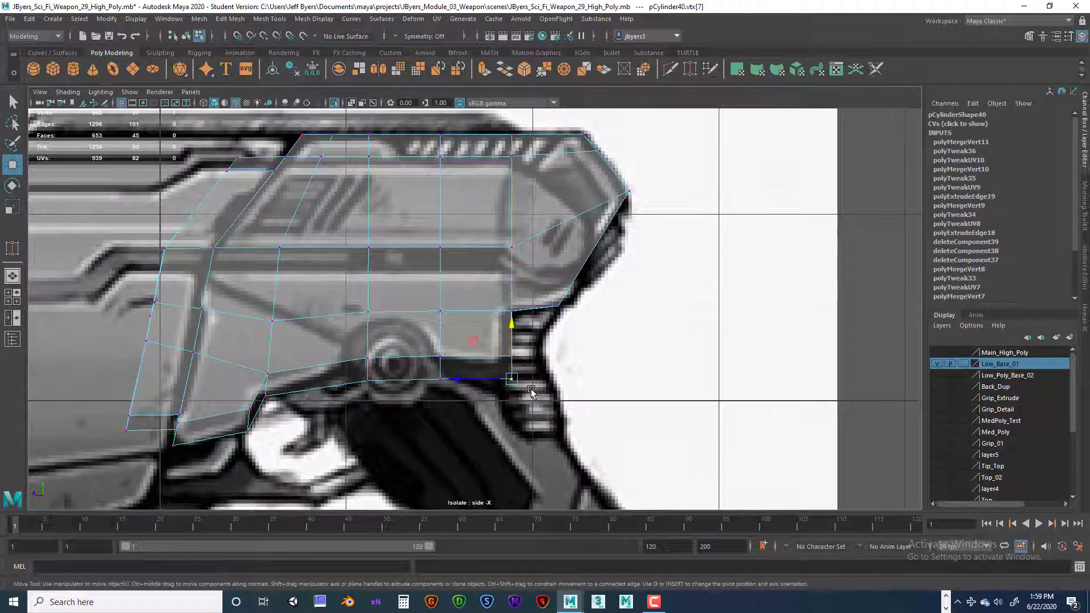
mouse_move(514, 382)
mouse_down()
mouse_move(496, 380)
mouse_move(501, 372)
mouse_up()
click(503, 404)
key(space)
key(space)
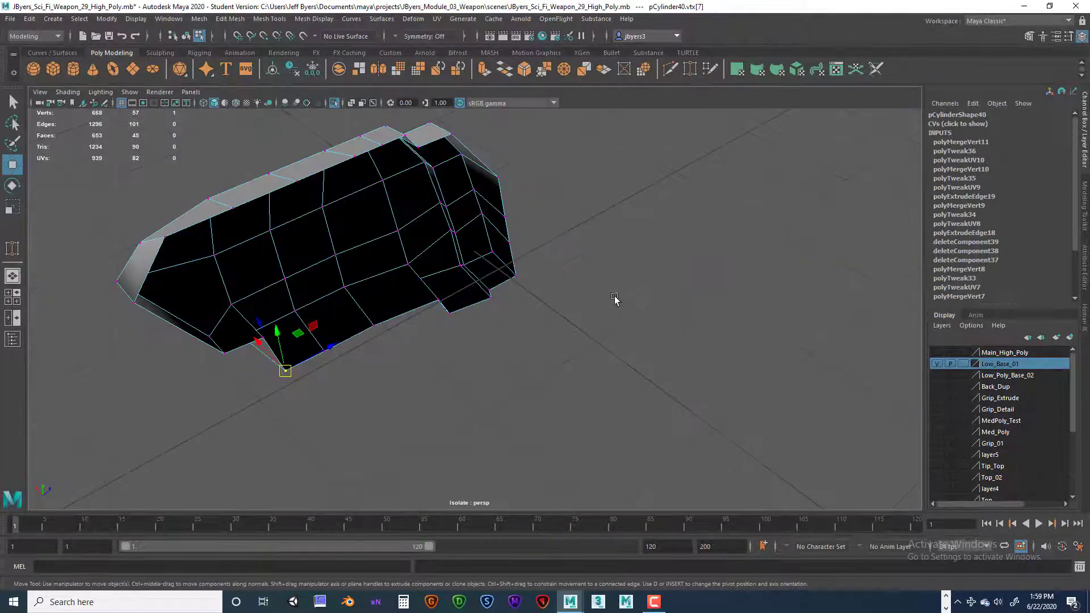
alt+drag(616, 305, 602, 345)
key(ctrl+z)
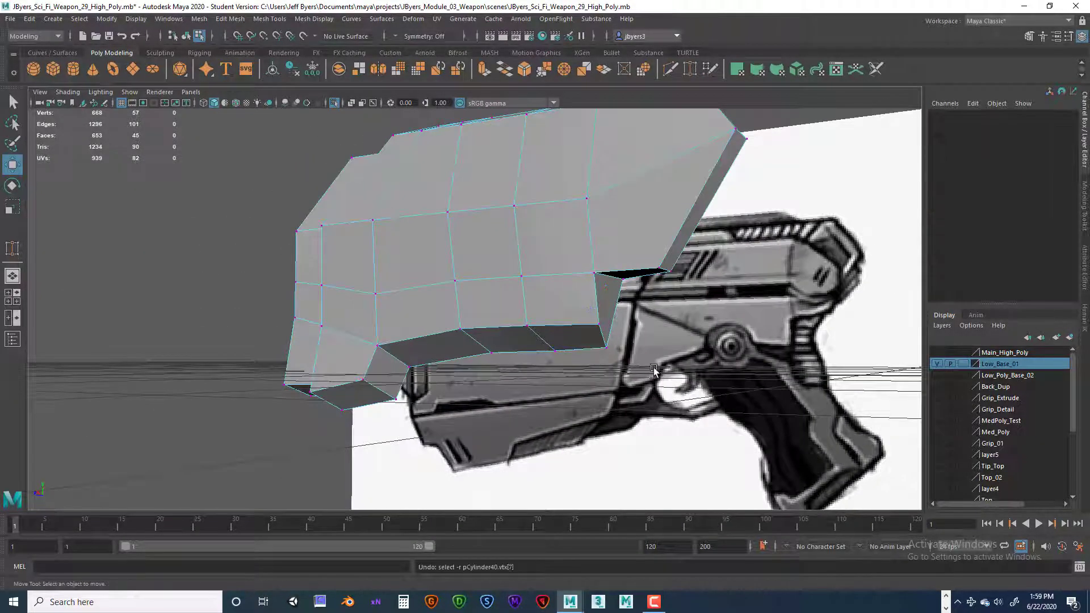
key(space)
key(space)
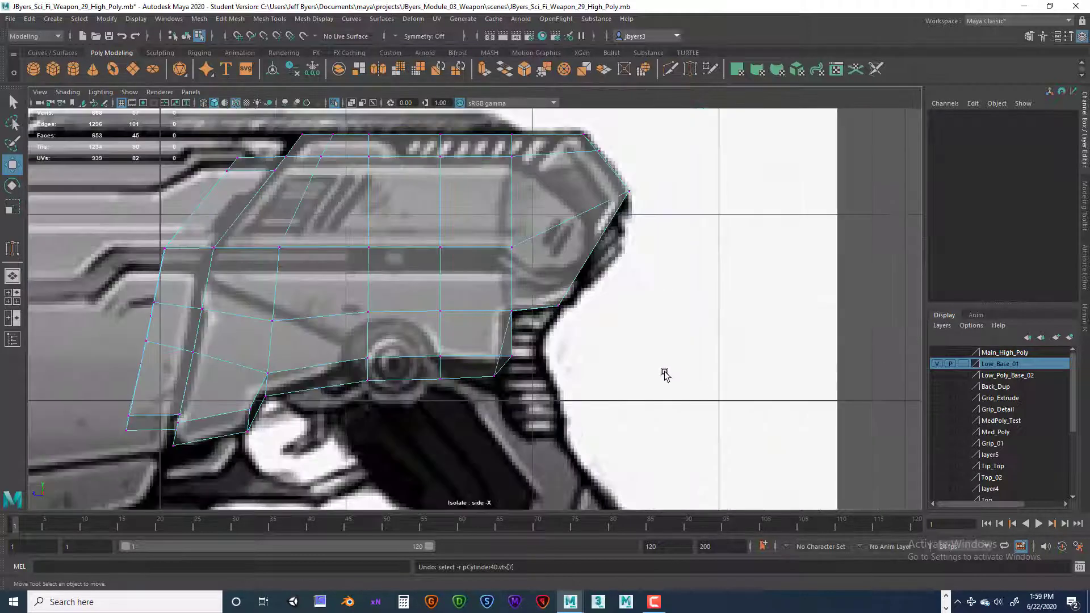
key(ctrl+z)
key(ctrl+z)
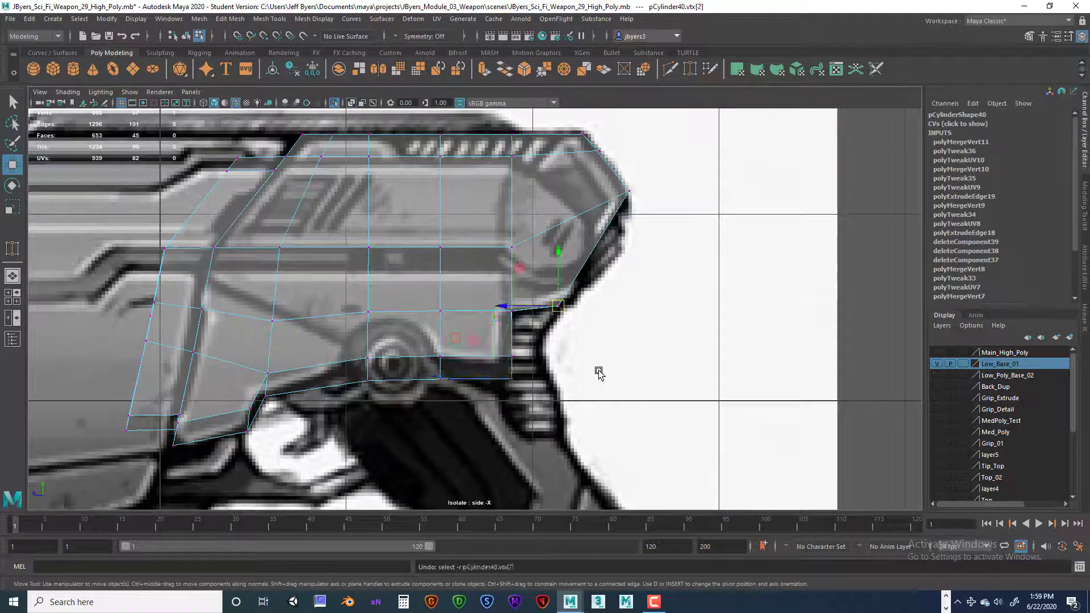
- Move both bottom rear corner vertices forward, and shift the upper one back onto the slanted rear edge of the reference
drag(528, 392, 486, 368)
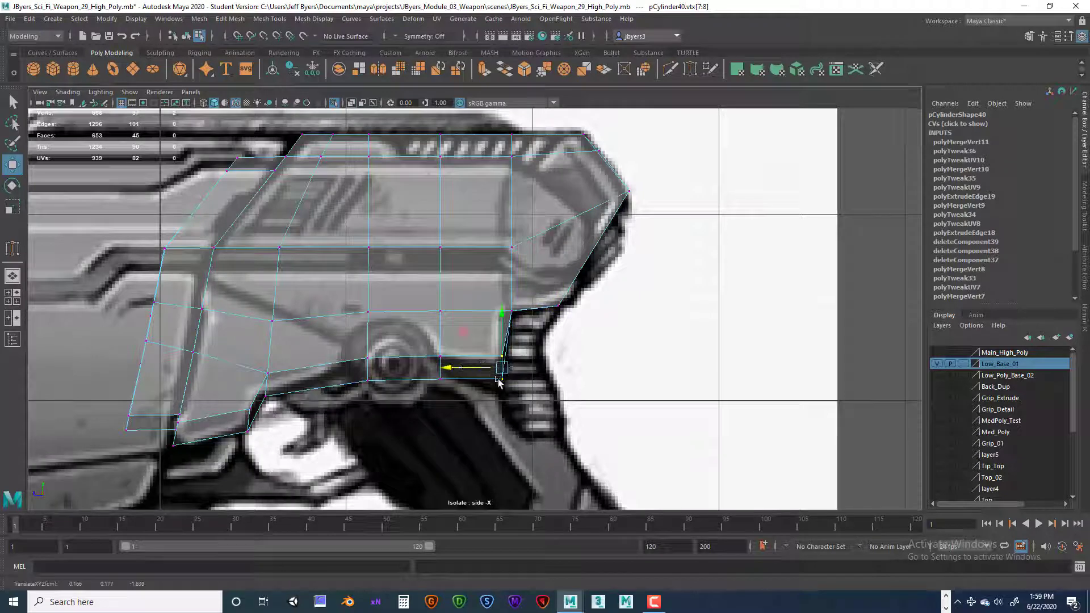
click(499, 379)
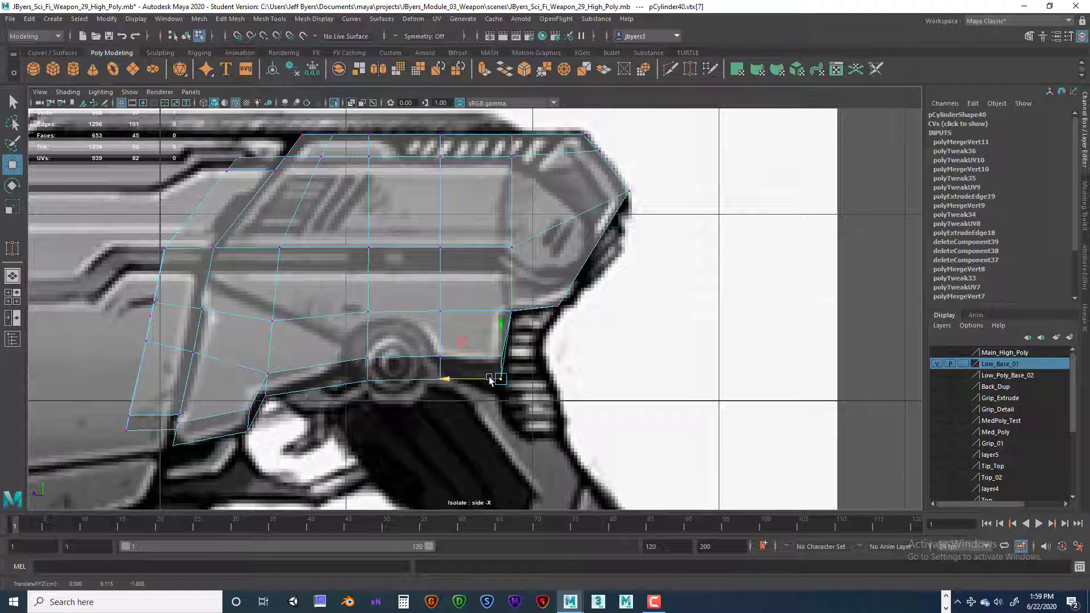
key(ctrl+z)
mouse_move(488, 342)
mouse_down()
mouse_move(504, 364)
mouse_move(488, 356)
mouse_up()
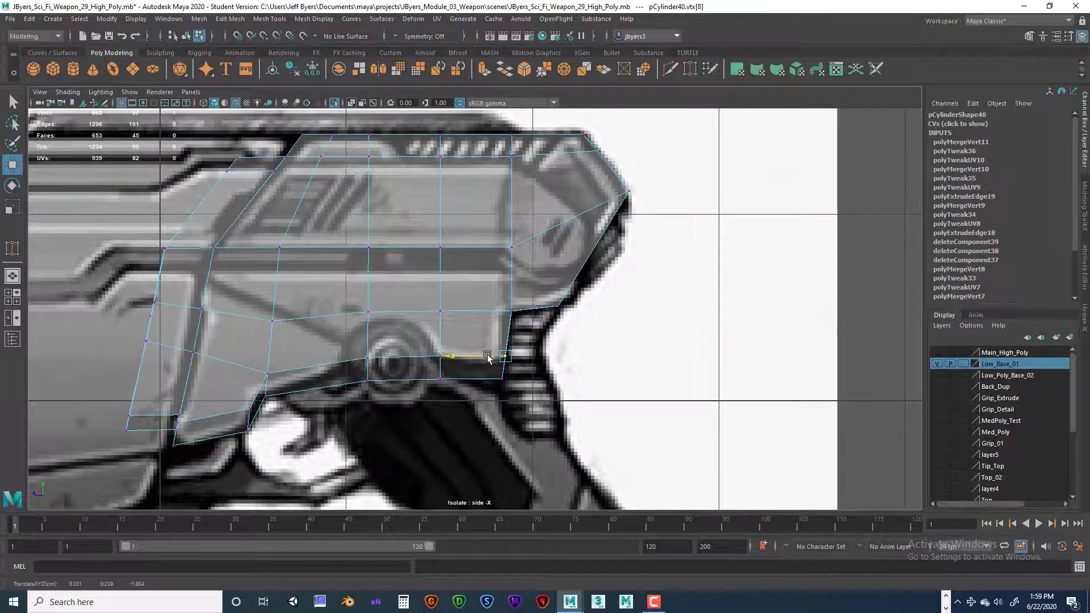
- Return the shell to object mode in the perspective view and turn to its side
key(space)
key(space)
alt+drag(671, 339, 554, 301)
right_drag(555, 304, 603, 355)
alt+drag(603, 356, 630, 346)
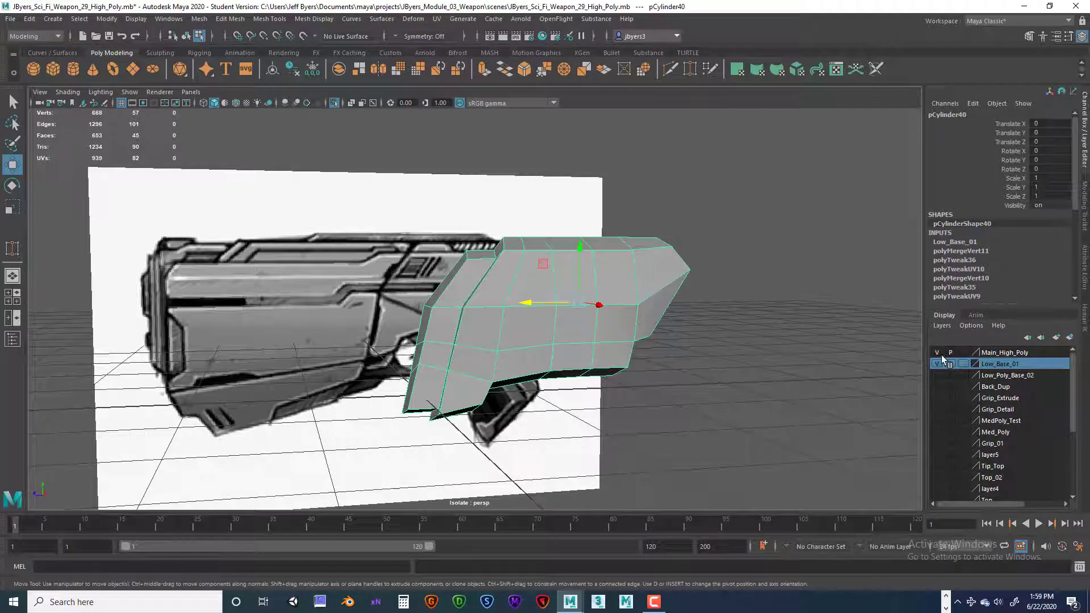
- Turn off isolation in the perspective view and show the Main_High_Poly layer
click(938, 352)
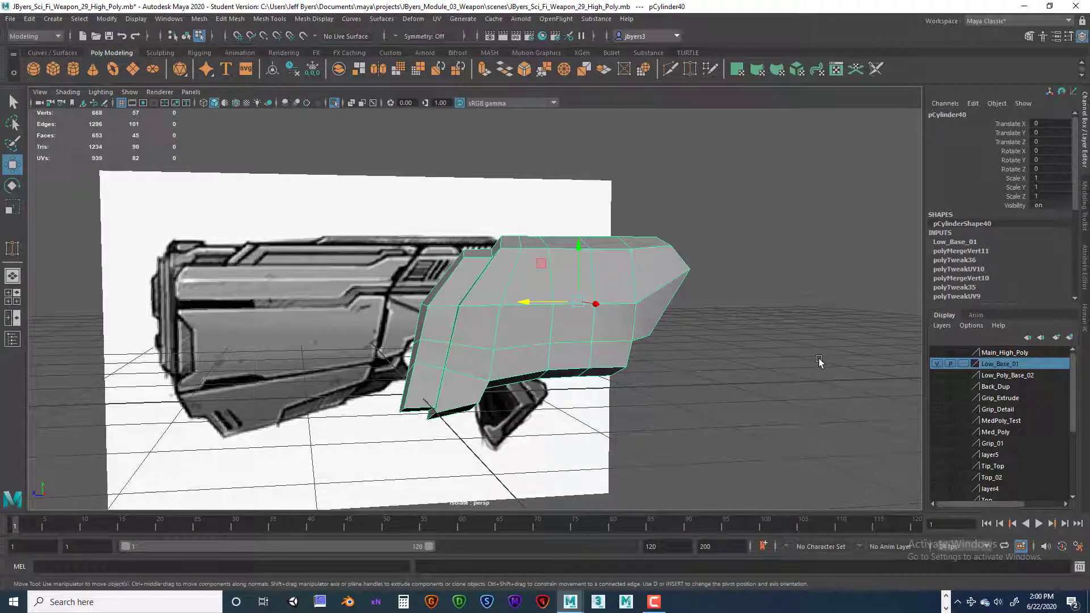
key(ctrl+1)
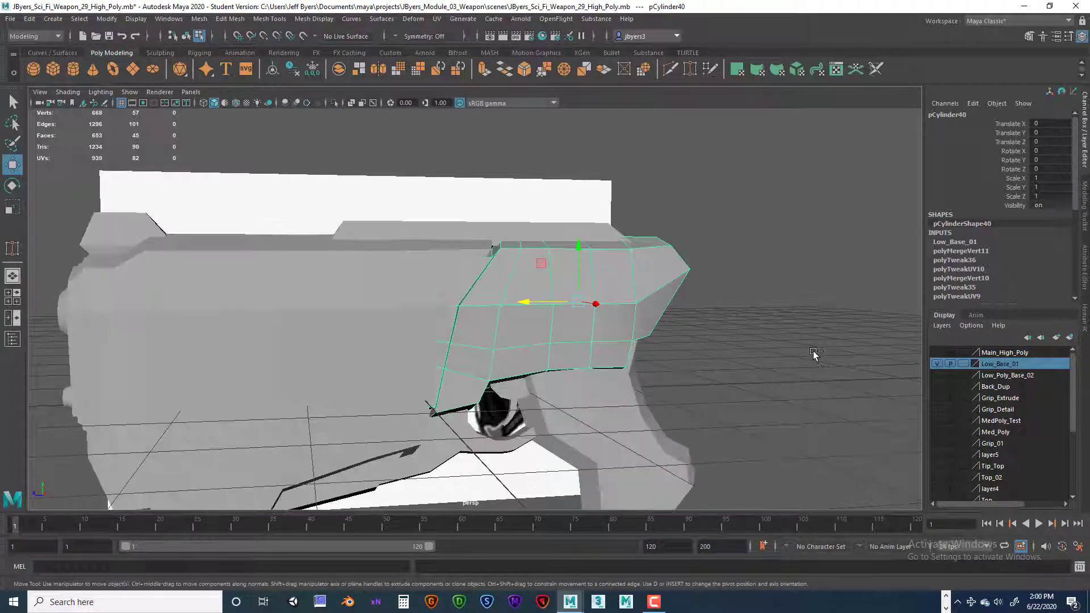
click(938, 352)
- Examine how the low-poly shell fits over the high-poly gun from the rear and side, including the recessed upper panel
alt+drag(689, 382, 581, 338)
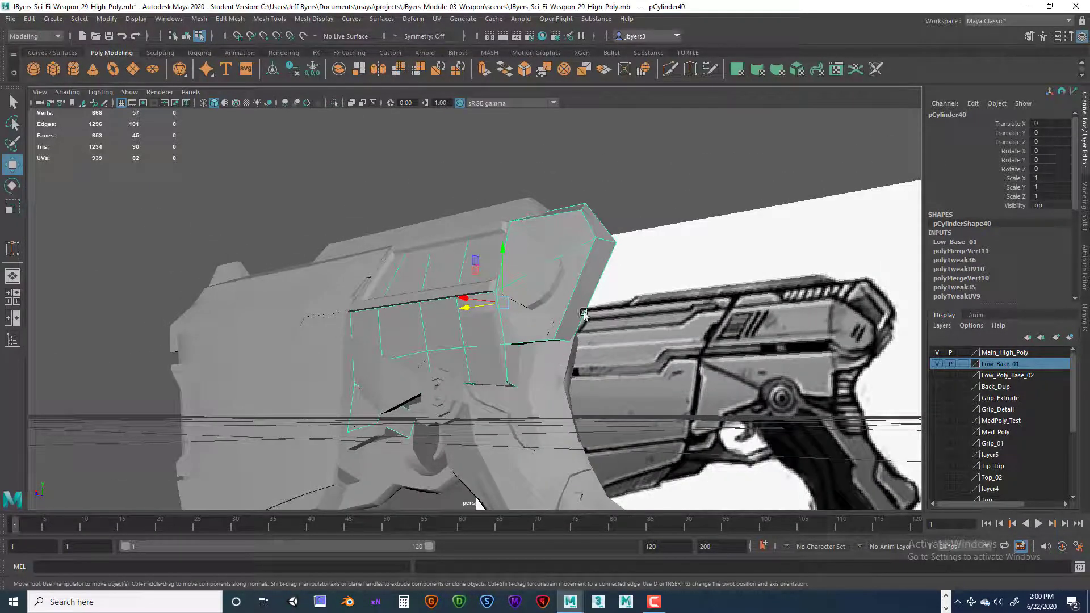
alt+drag(588, 282, 615, 276)
alt+drag(701, 314, 628, 358)
key(space)
key(space)
key(space)
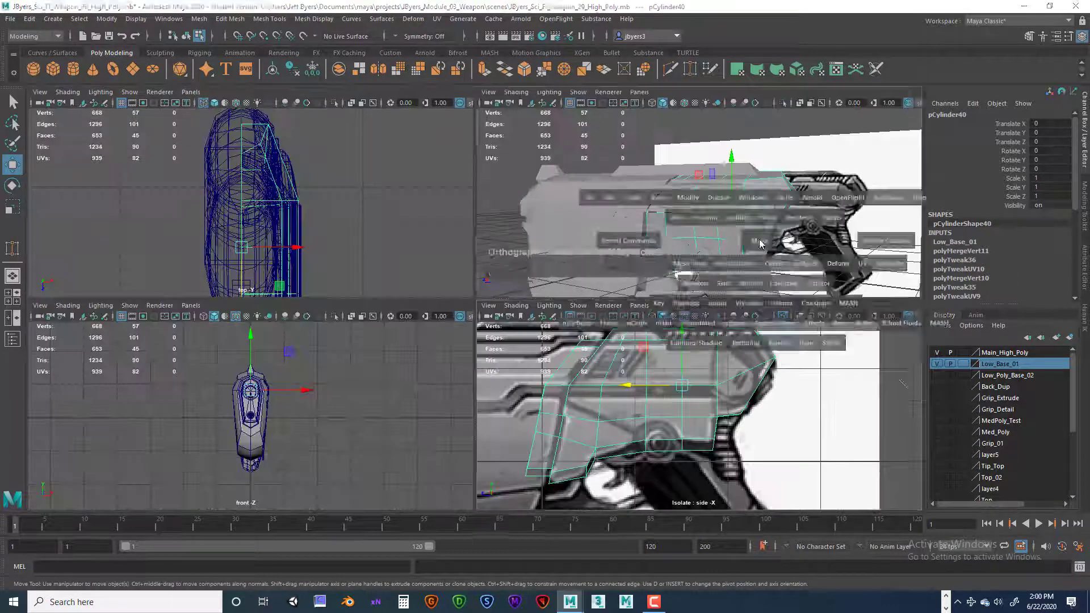
key(space)
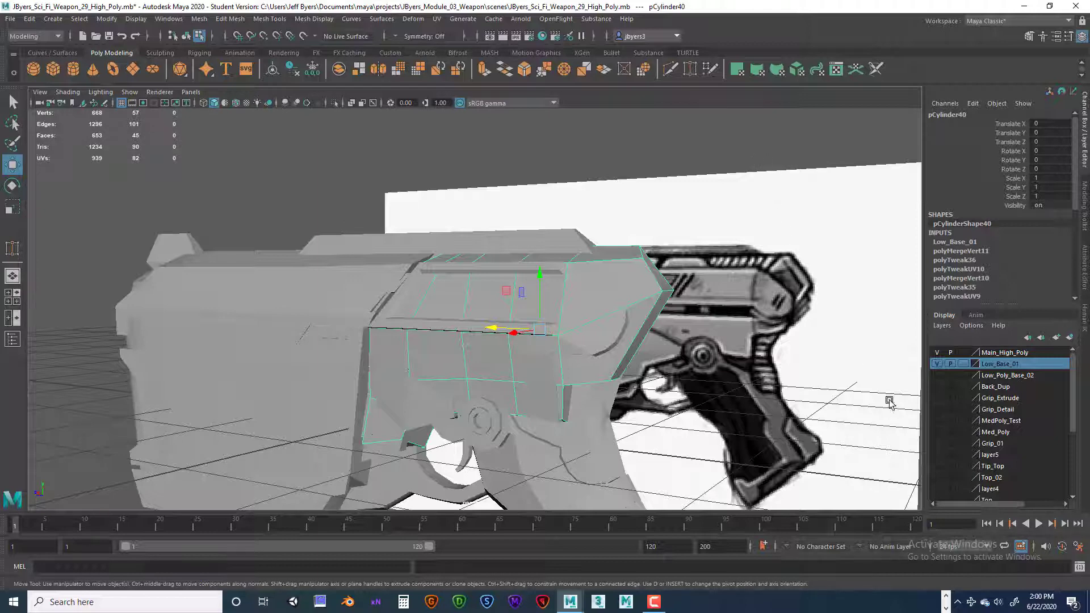
scroll(972, 441, down, 2)
scroll(657, 219, up, 5)
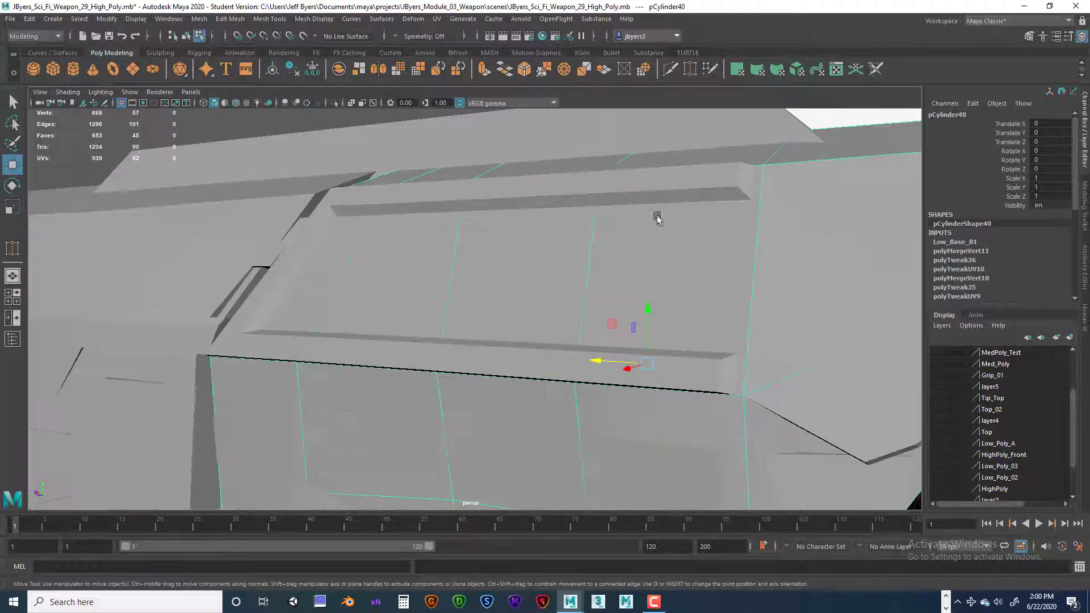
scroll(647, 241, down, 5)
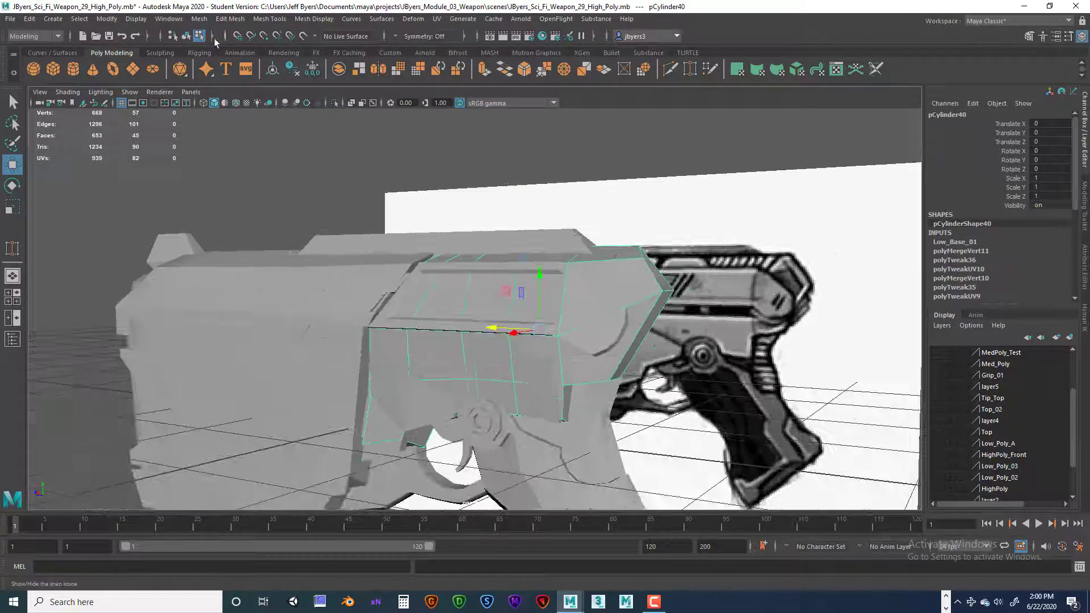
- Isolate the low-poly shell together with the reference image plane, and frame the image in the side view
click(187, 36)
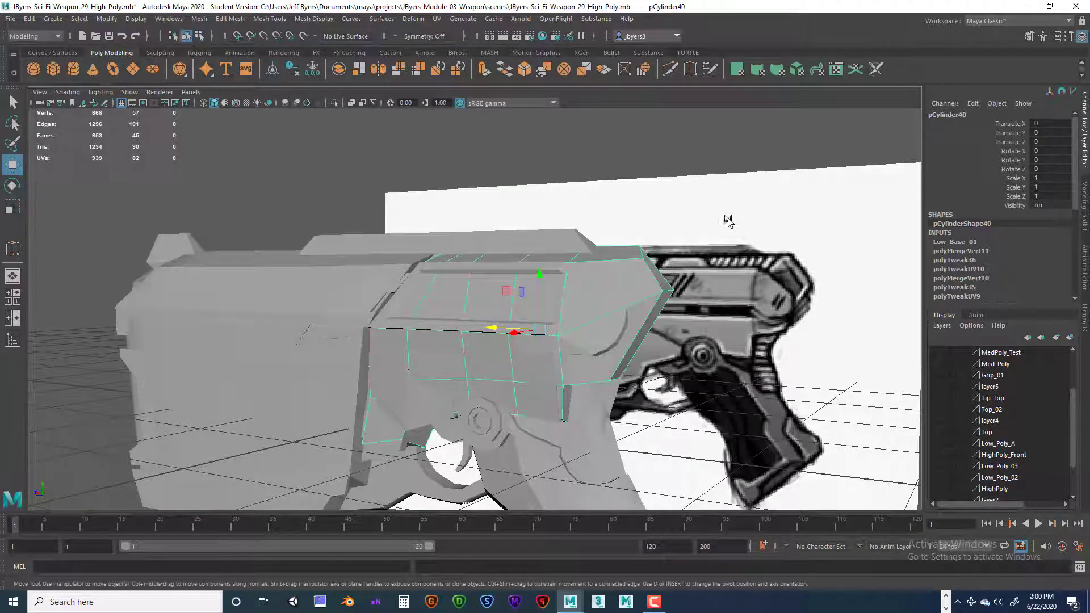
click(736, 189)
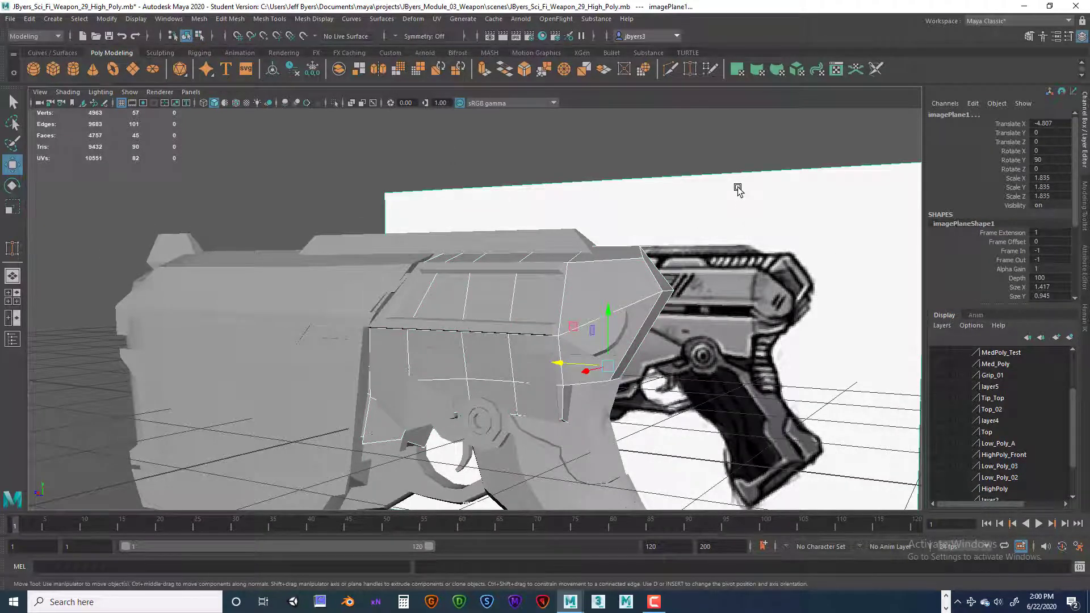
key(ctrl+1)
key(space)
key(space)
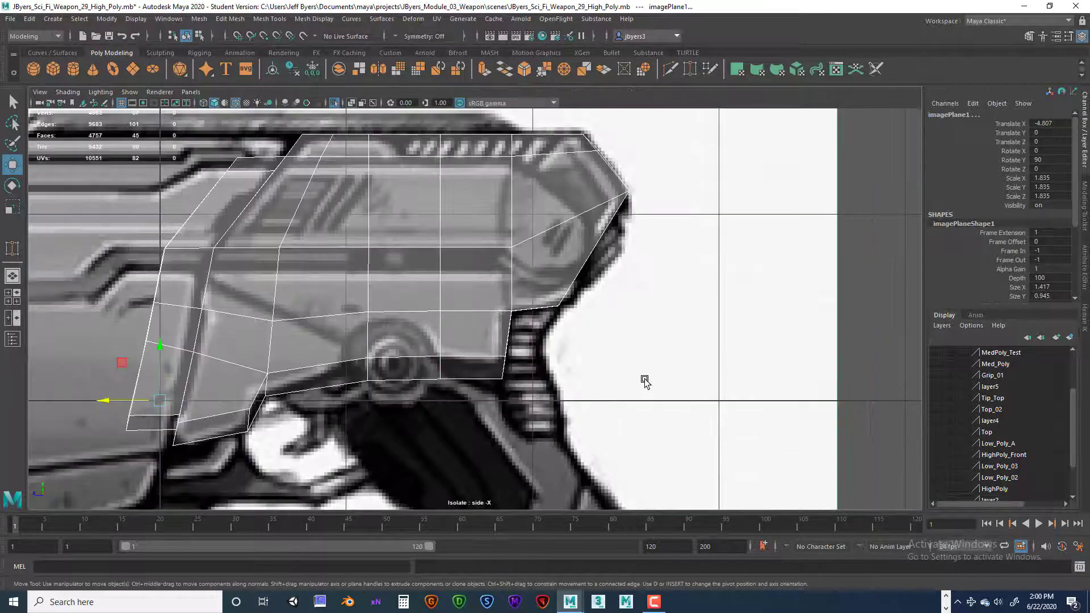
key(f)
scroll(588, 358, up, 5)
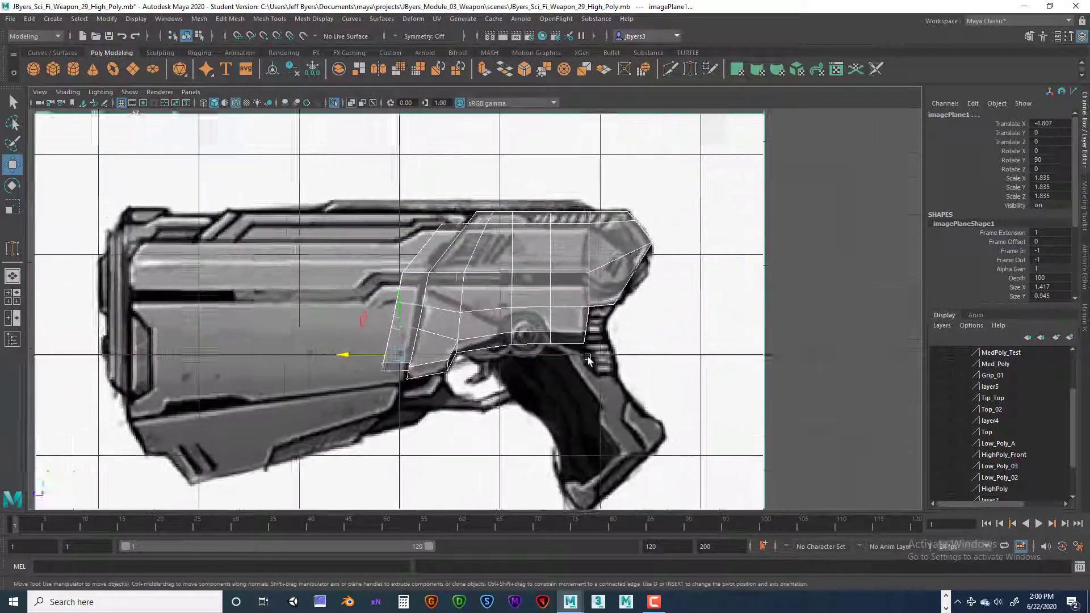
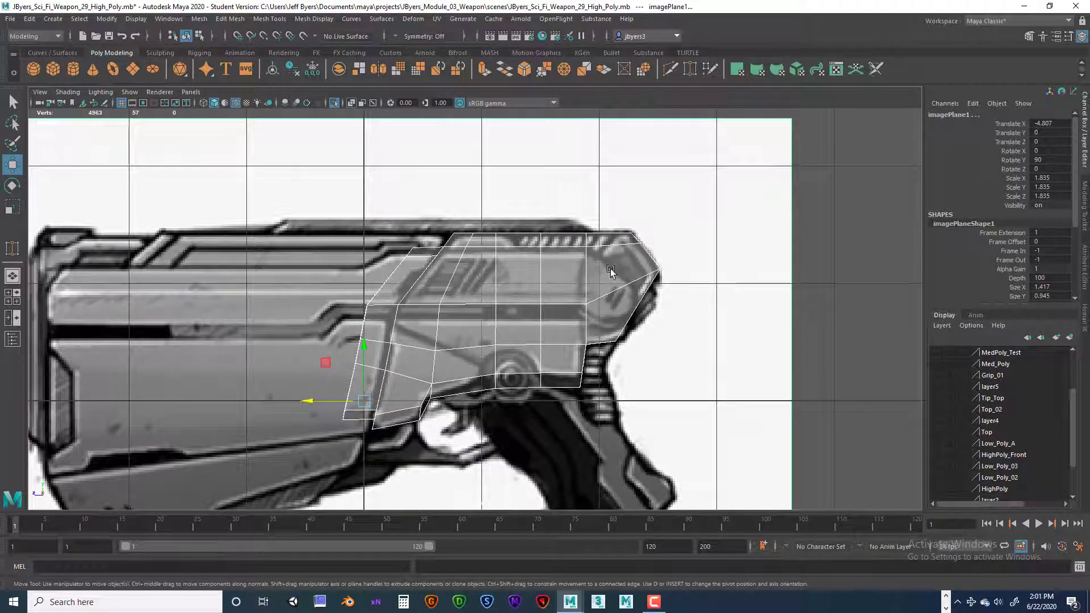
- Select the four faces that form the shell's rear end cap in the perspective view
key(space)
key(space)
alt+drag(675, 292, 653, 301)
scroll(652, 302, up, 4)
alt+middle_drag(659, 300, 626, 263)
right_drag(640, 248, 630, 281)
alt+drag(631, 295, 591, 317)
click(635, 318)
shift+click(591, 332)
shift+click(499, 327)
shift+click(465, 333)
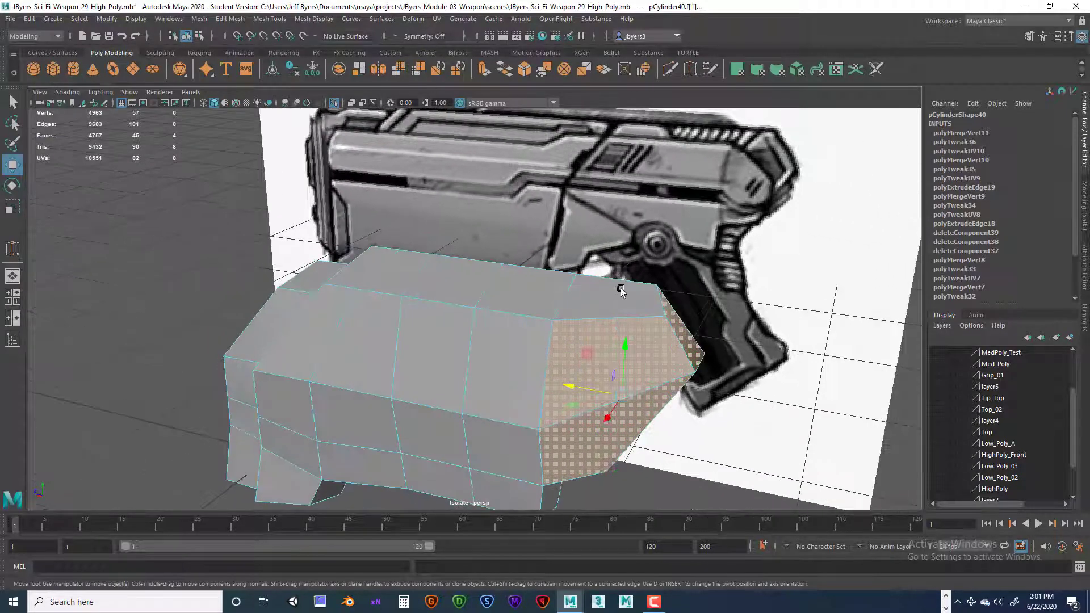
- Compare the selected rear cap faces with the rounded rear detail of the reference in side and perspective views
alt+drag(539, 291, 560, 280)
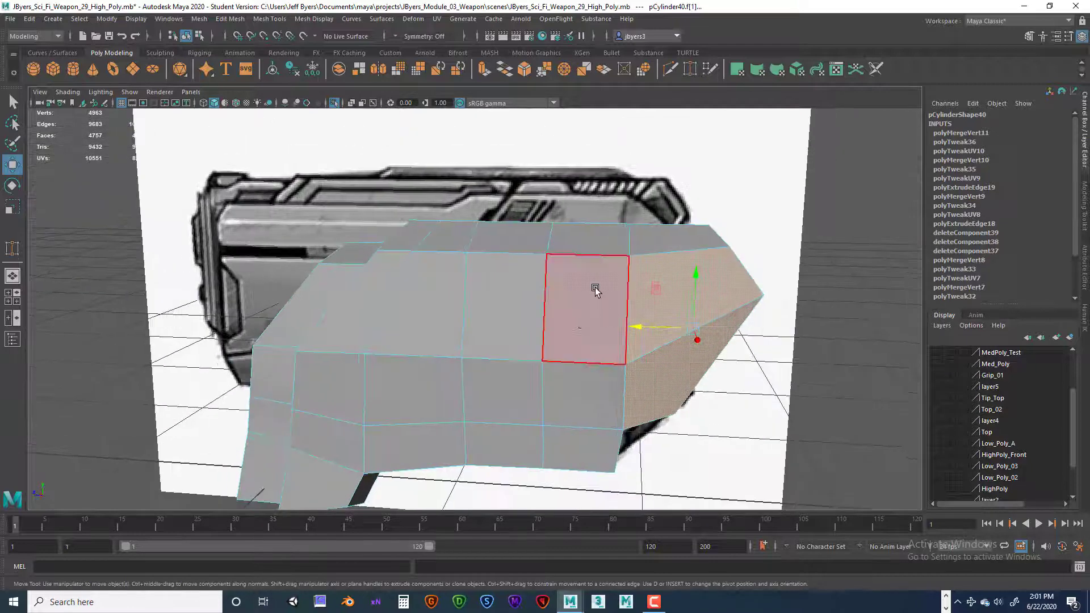
key(space)
key(space)
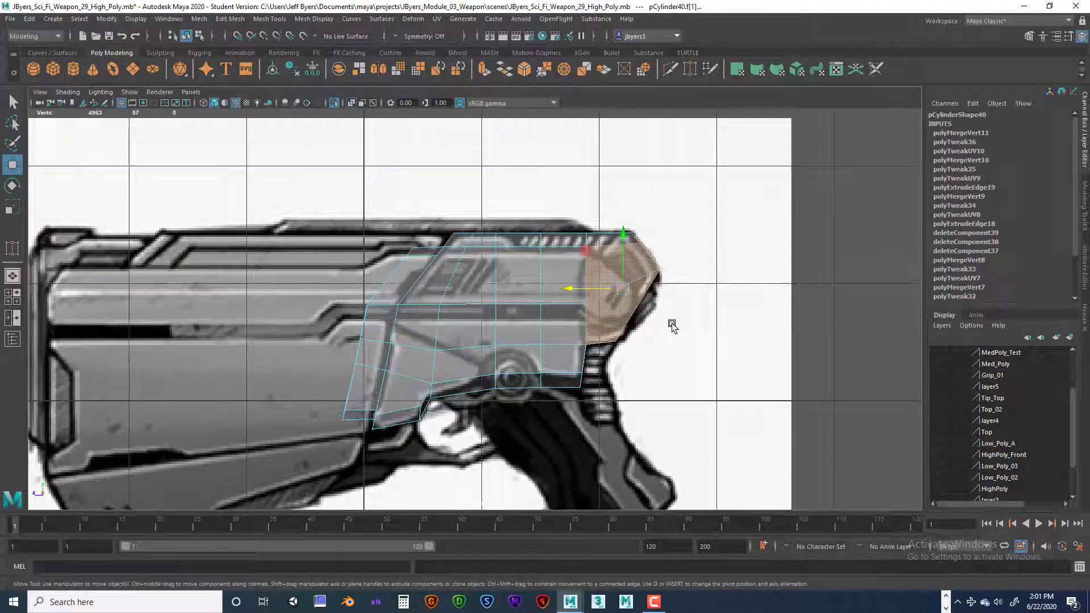
scroll(671, 324, up, 3)
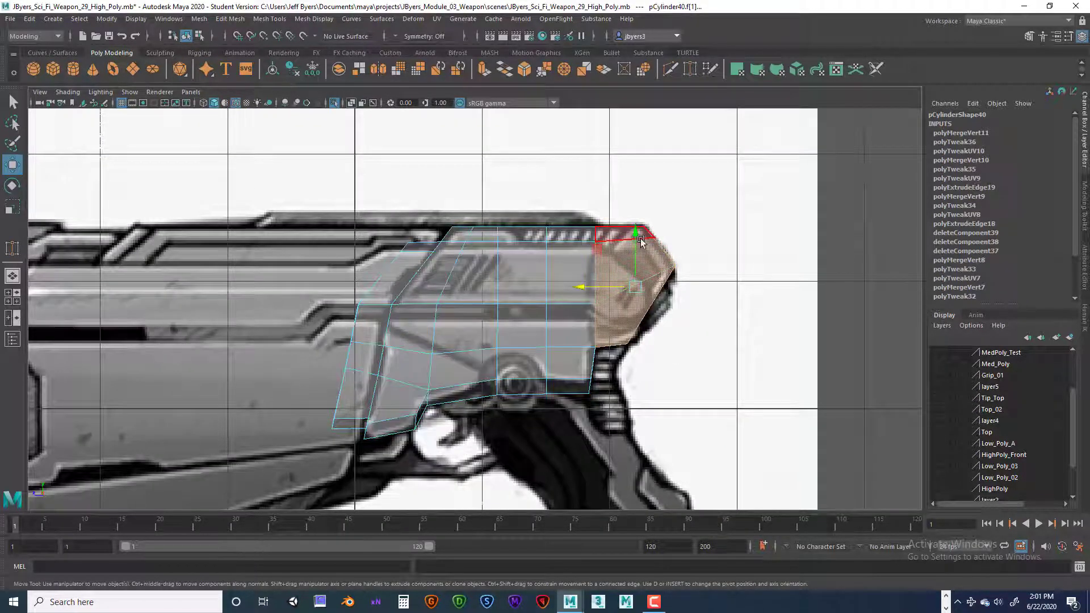
key(space)
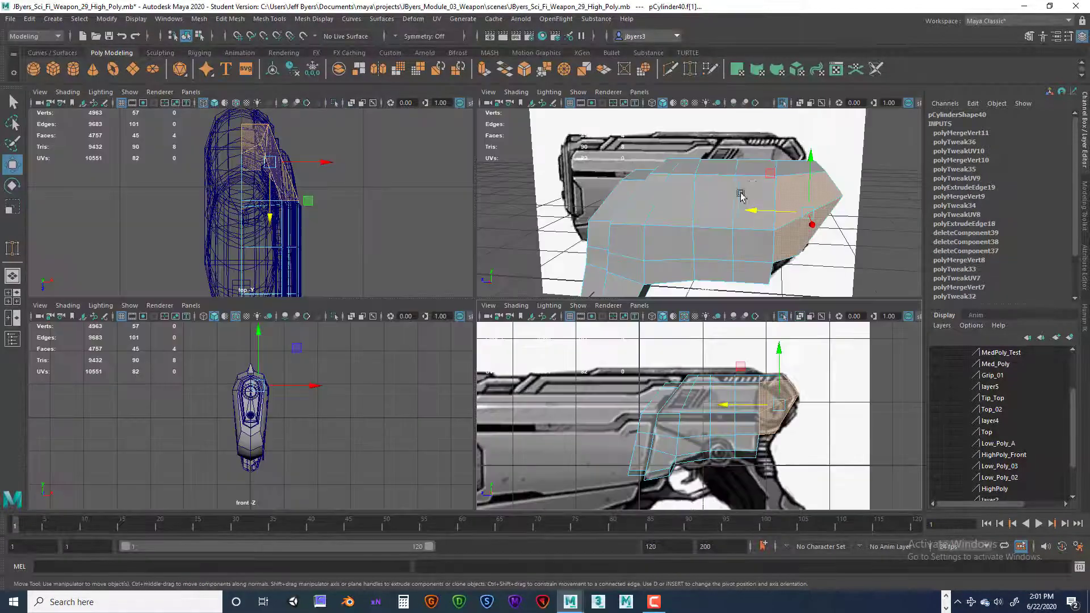
key(space)
alt+drag(653, 284, 443, 309)
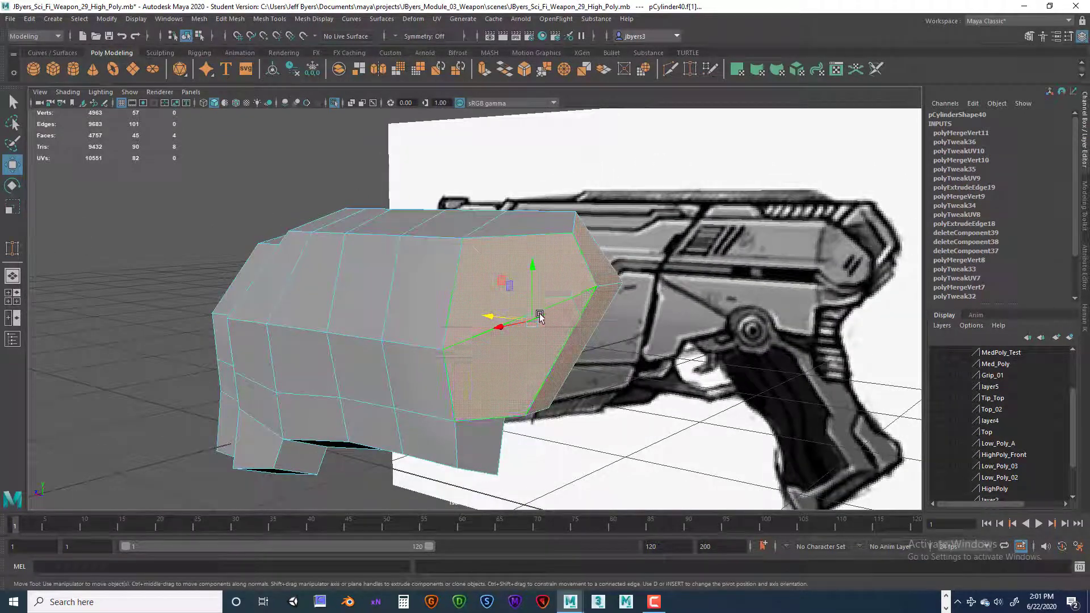
- Extract the four selected rear cap faces from the low-poly shell as a separate piece
key(space)
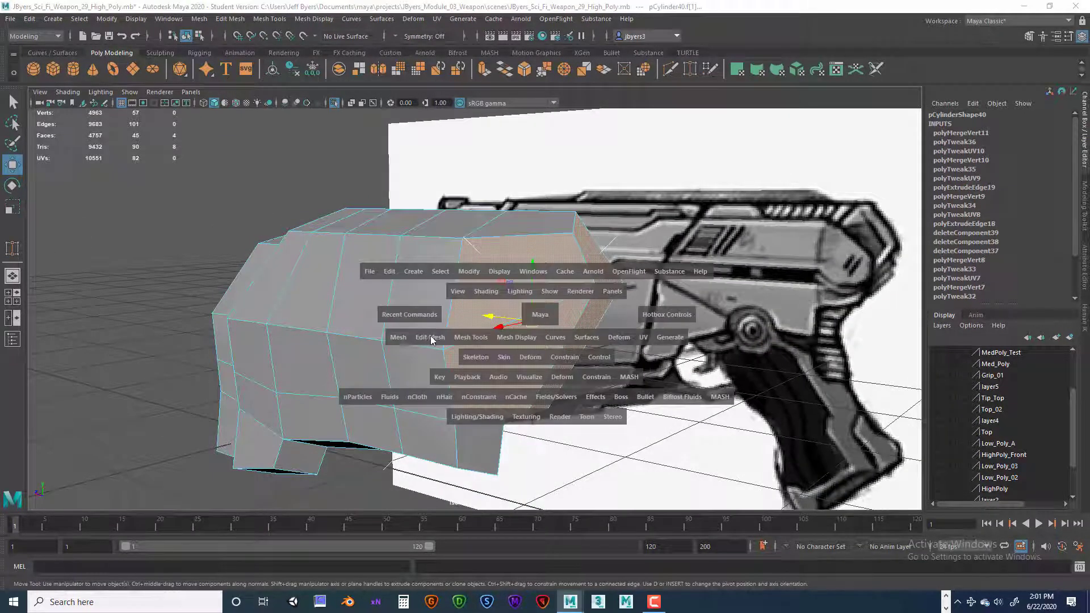
click(433, 338)
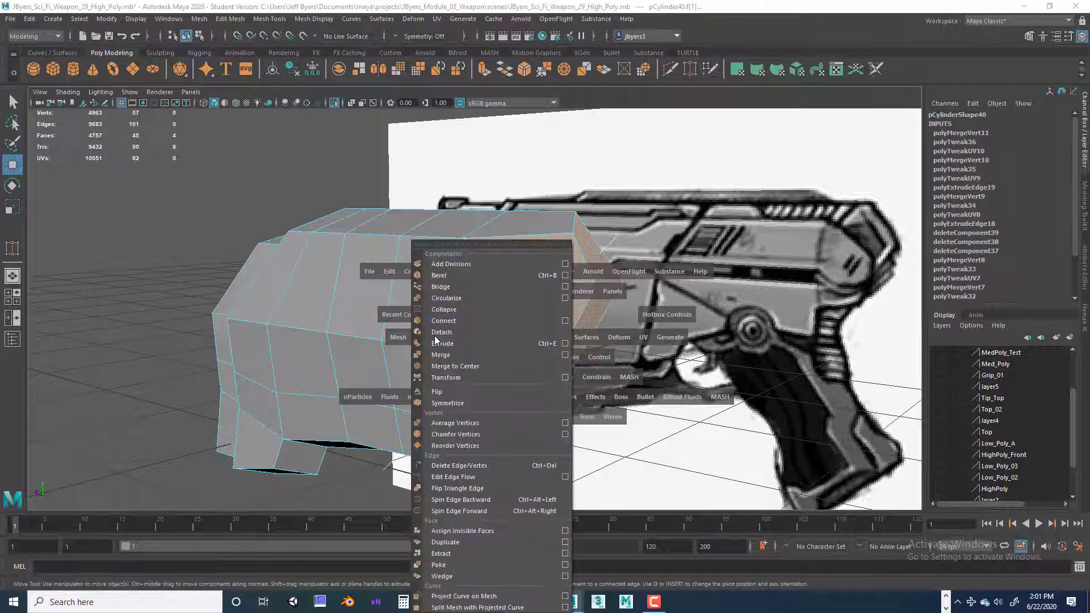
click(452, 554)
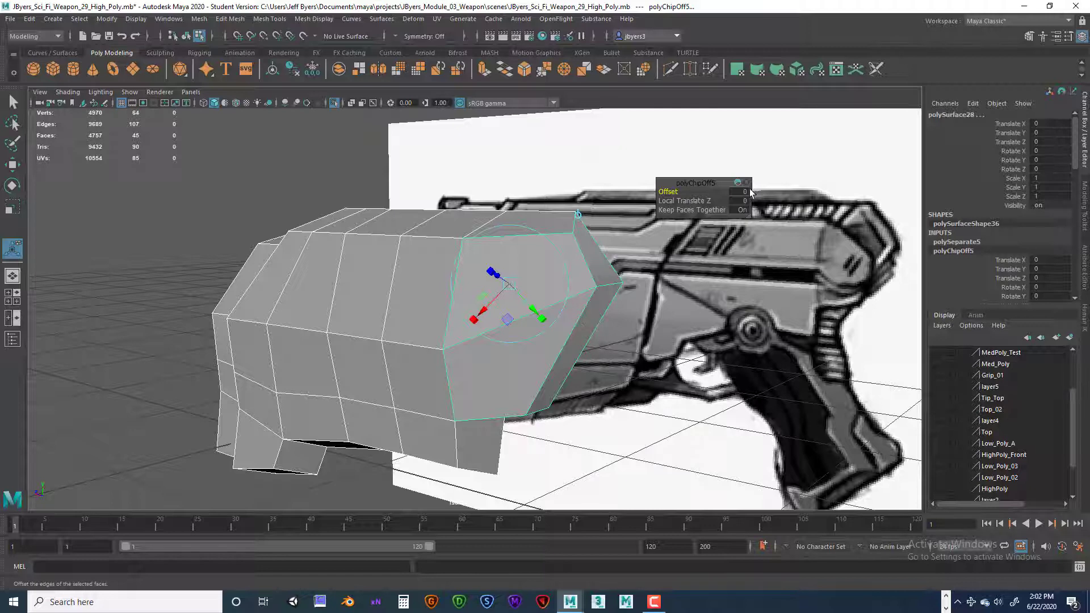
scroll(750, 221, down, 2)
scroll(741, 225, up, 1)
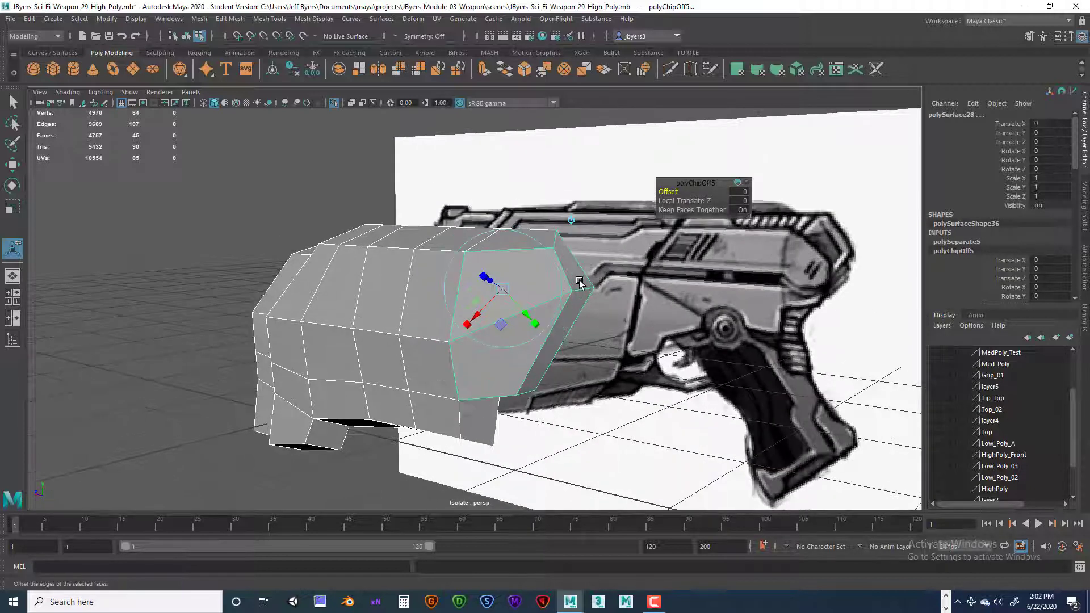
right_drag(579, 282, 529, 280)
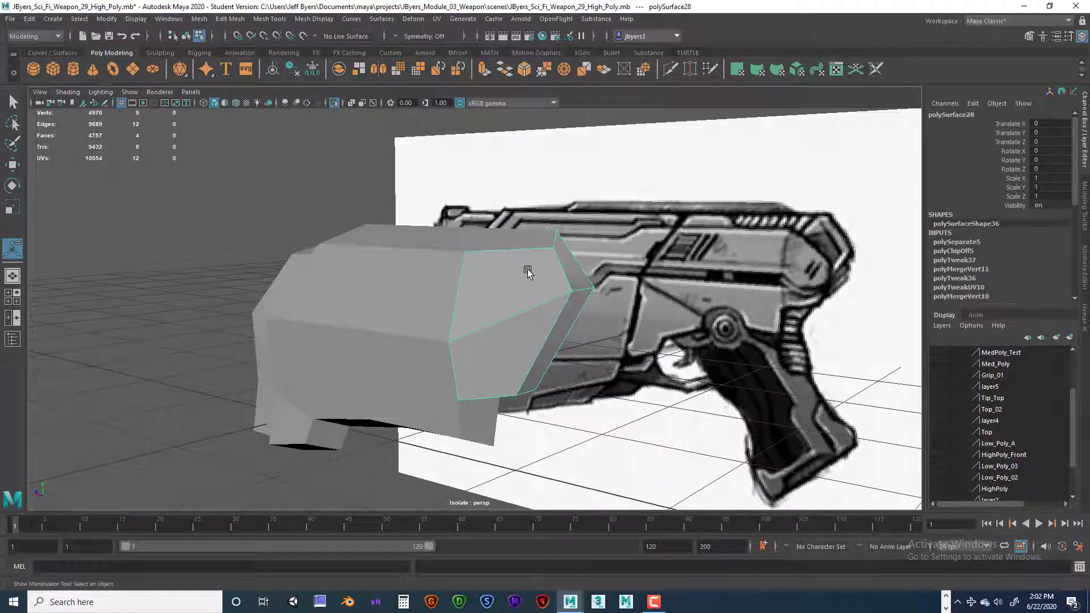
- Extract the strip of five flat faces along the shell's upper side, from the rear cap toward the front
scroll(543, 277, up, 3)
alt+drag(546, 280, 504, 207)
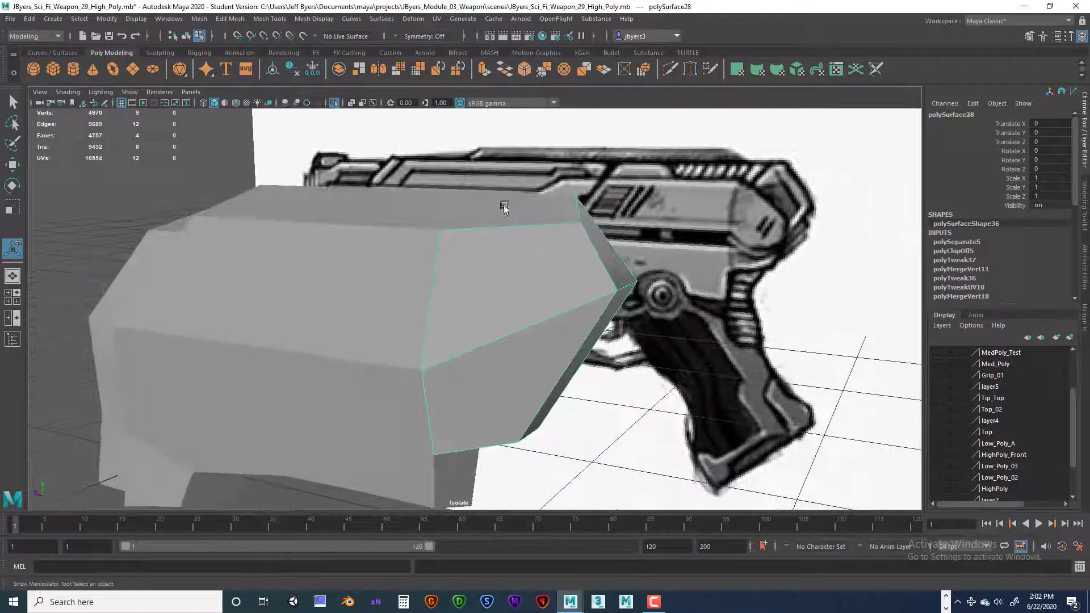
key(F11)
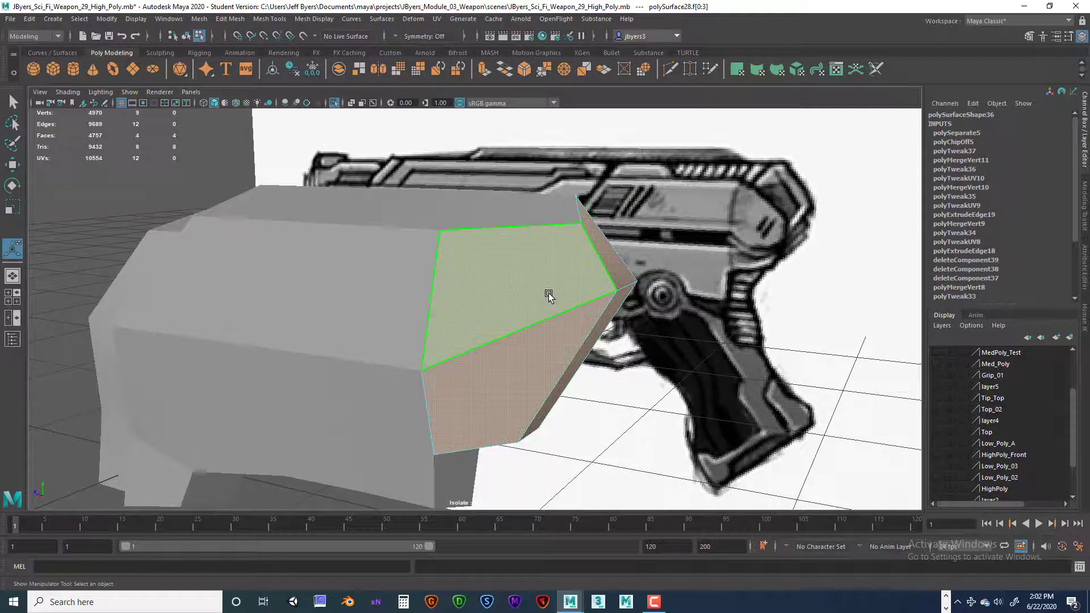
click(481, 211)
alt+drag(482, 214, 402, 297)
alt+drag(515, 250, 573, 249)
click(626, 248)
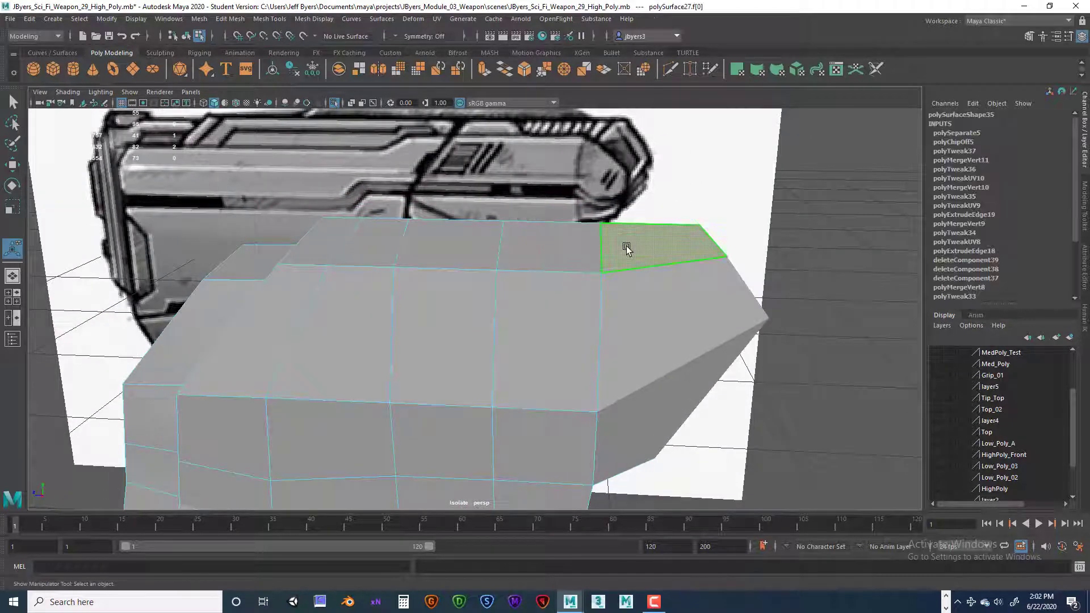
alt+drag(642, 273, 527, 235)
shift+click(526, 234)
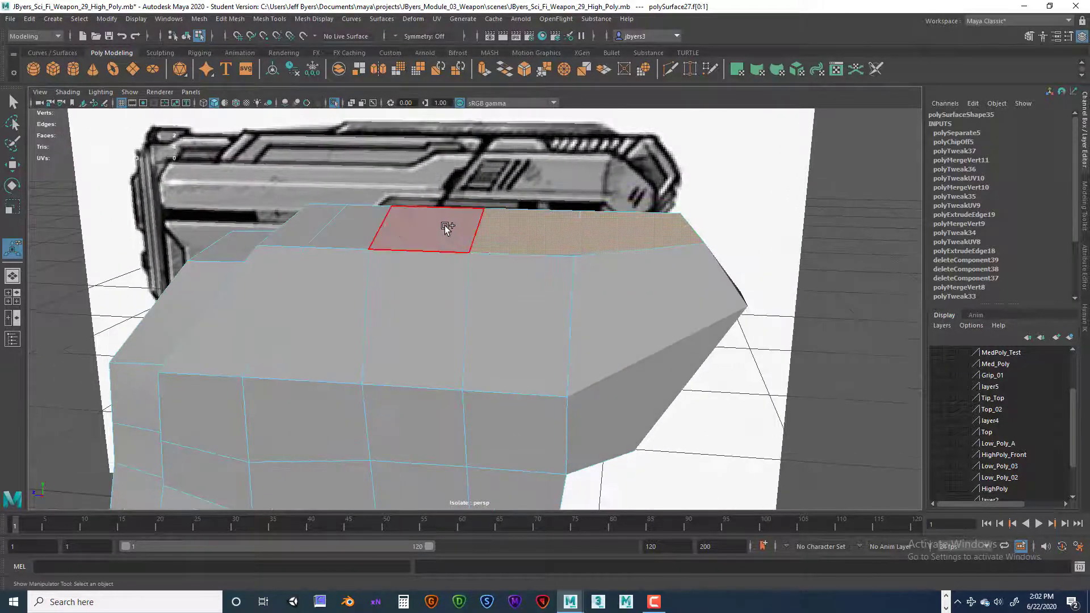
shift+click(443, 228)
shift+click(365, 226)
shift+click(311, 221)
alt+drag(481, 273, 420, 276)
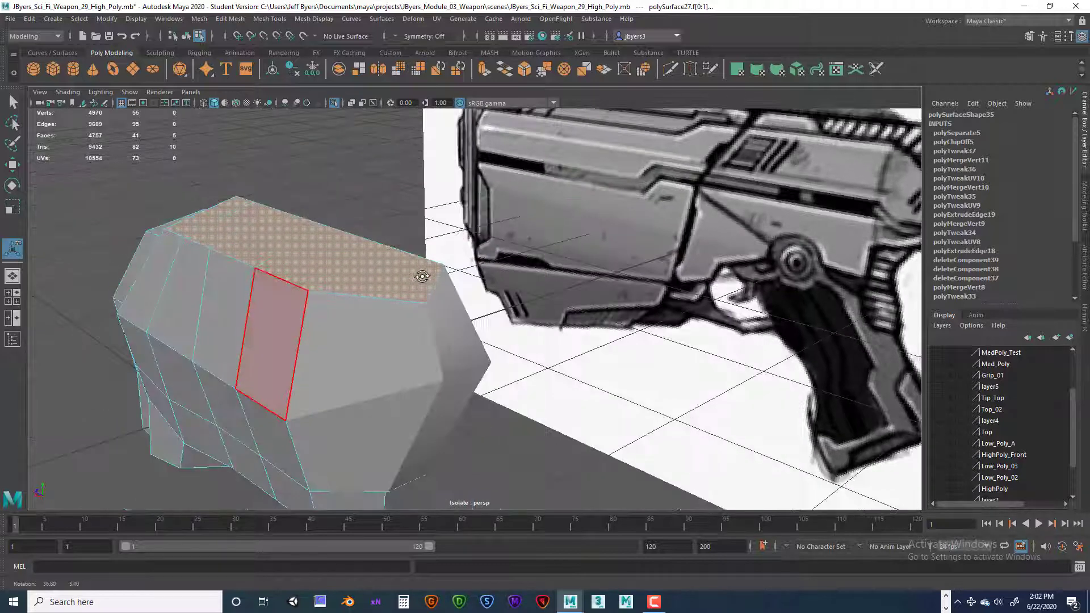
key(space)
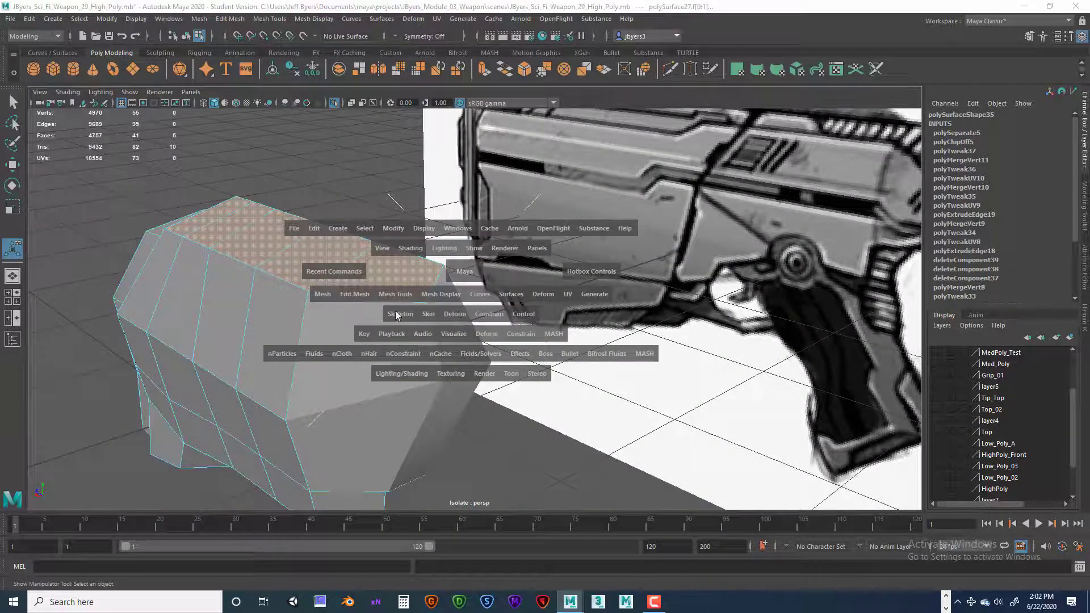
drag(364, 294, 376, 548)
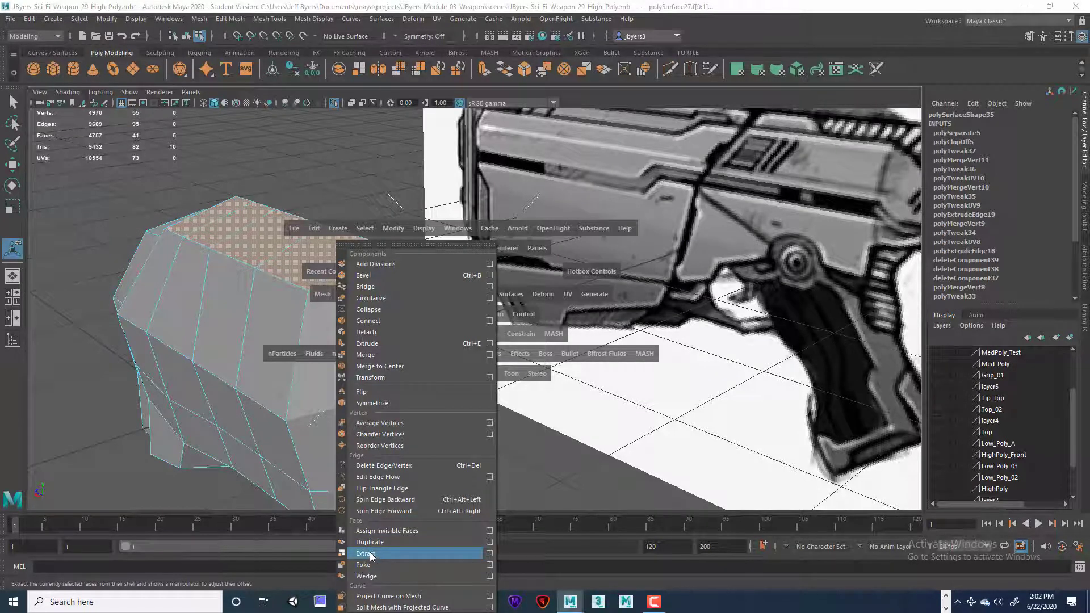
drag(370, 552, 370, 552)
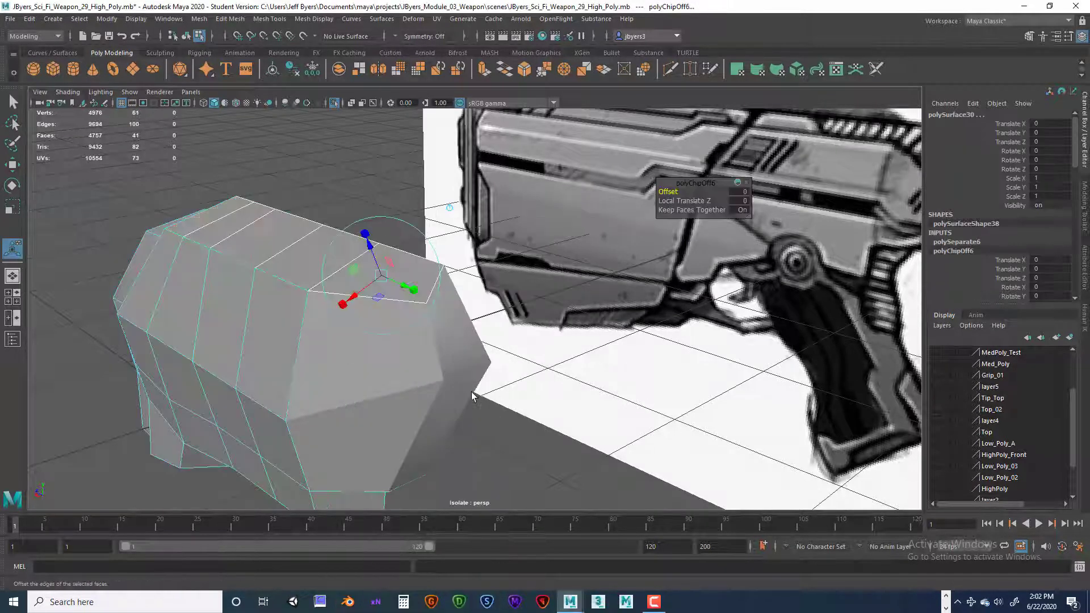
- Check the separated pieces by selecting the extracted upper strip and the rear cap as whole objects
scroll(488, 389, up, 3)
right_drag(507, 386, 496, 358)
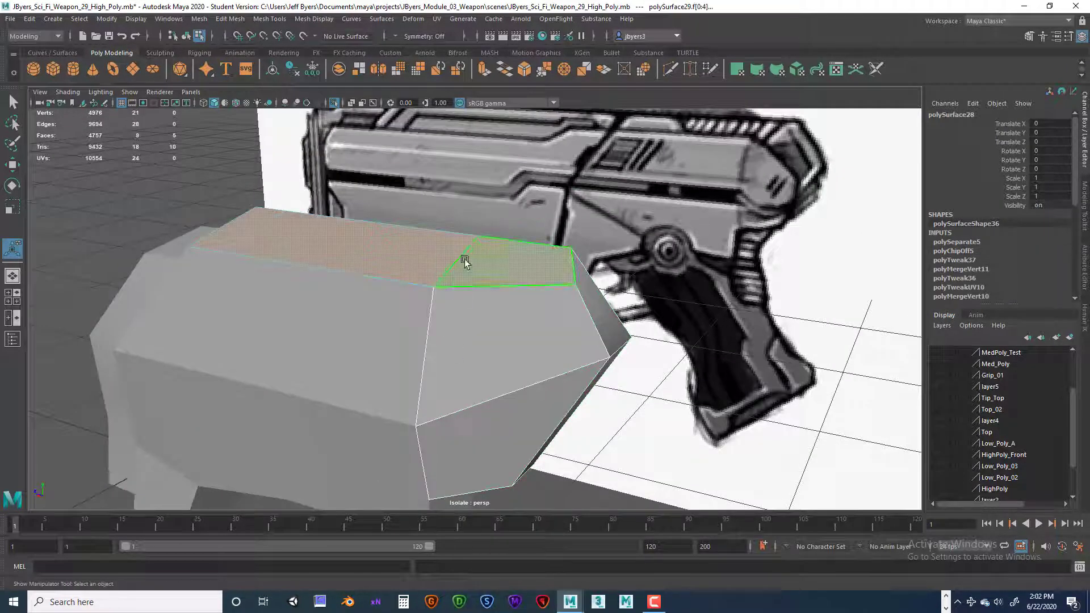
right_drag(465, 259, 451, 326)
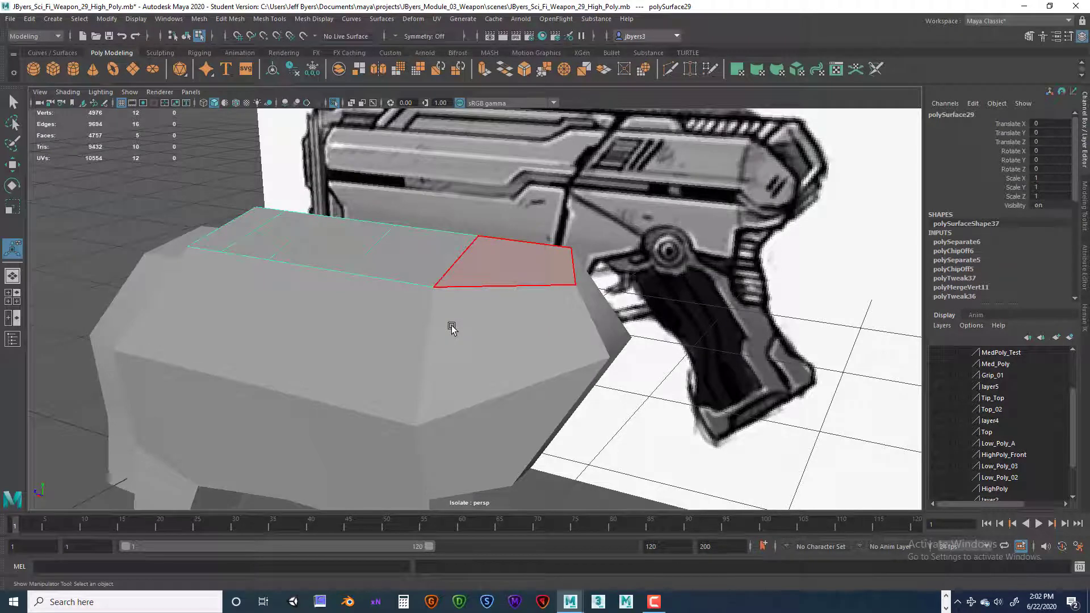
mouse_move(494, 348)
alt+mouse_down()
mouse_move(516, 351)
mouse_move(465, 338)
mouse_move(486, 343)
mouse_move(472, 365)
mouse_move(496, 369)
alt+mouse_up()
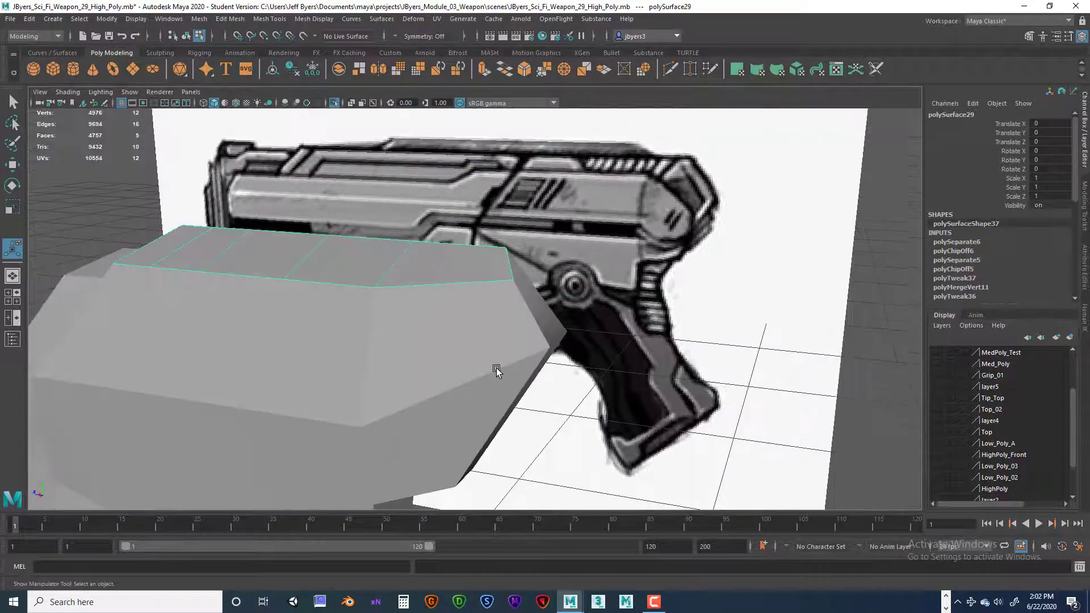
click(495, 369)
mouse_move(497, 356)
right_down()
mouse_move(497, 396)
mouse_move(498, 358)
right_up()
alt+drag(498, 354, 397, 324)
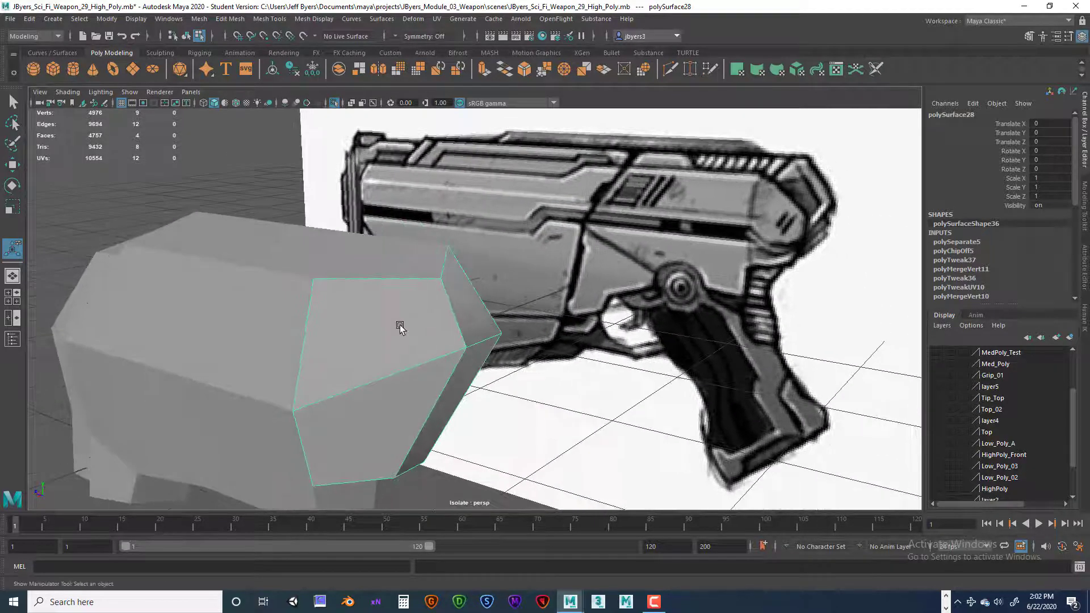
- Try to inset the rear cap's two large near-side faces with an Extrude, and undo the attempt
mouse_move(397, 324)
right_down()
mouse_move(391, 344)
mouse_move(399, 321)
right_up()
click(383, 308)
shift+click(471, 300)
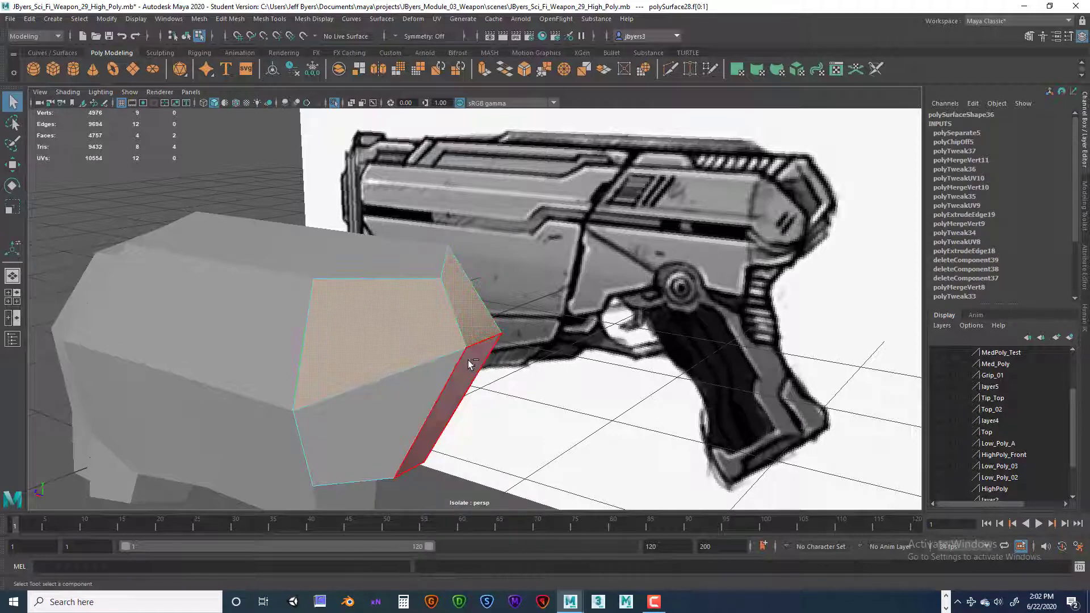
shift+click(469, 360)
shift+click(399, 383)
click(393, 328)
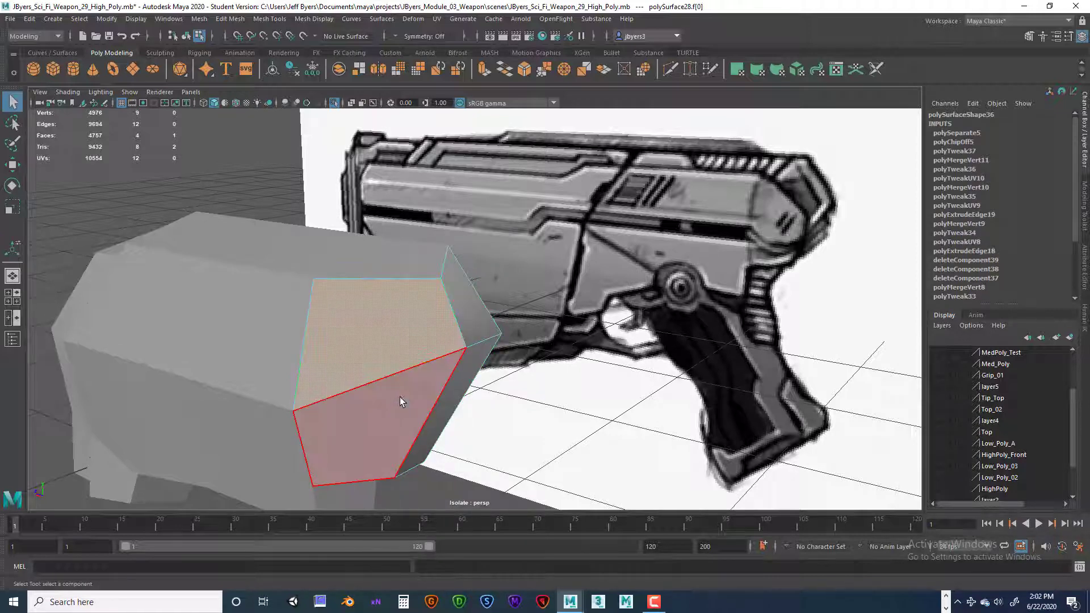
shift+click(400, 397)
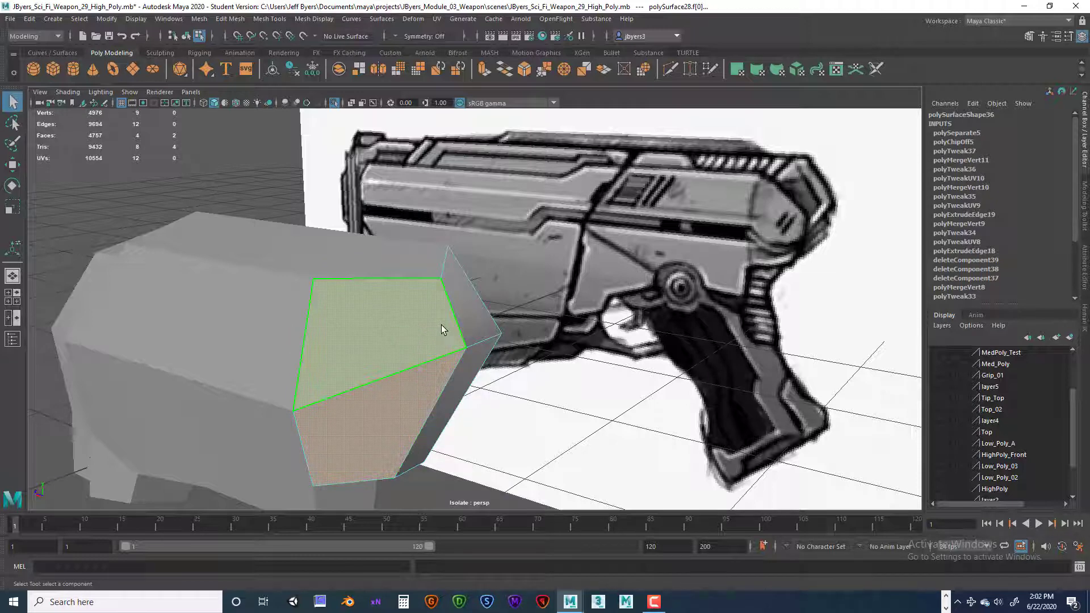
key(ctrl+e)
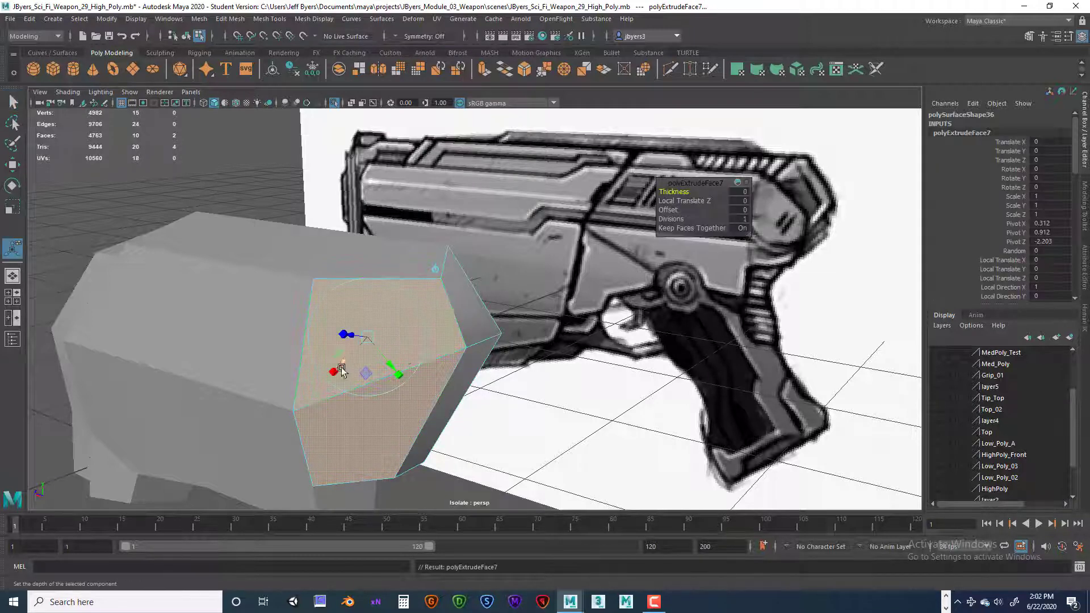
key(ctrl+z)
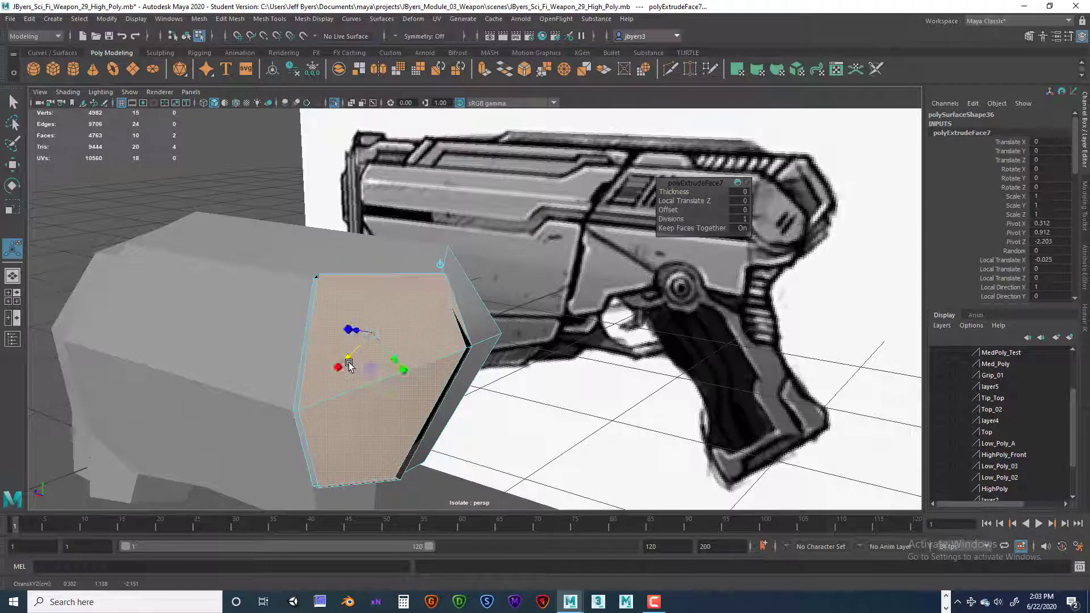
mouse_move(339, 369)
mouse_down()
mouse_move(391, 370)
mouse_move(332, 370)
mouse_up()
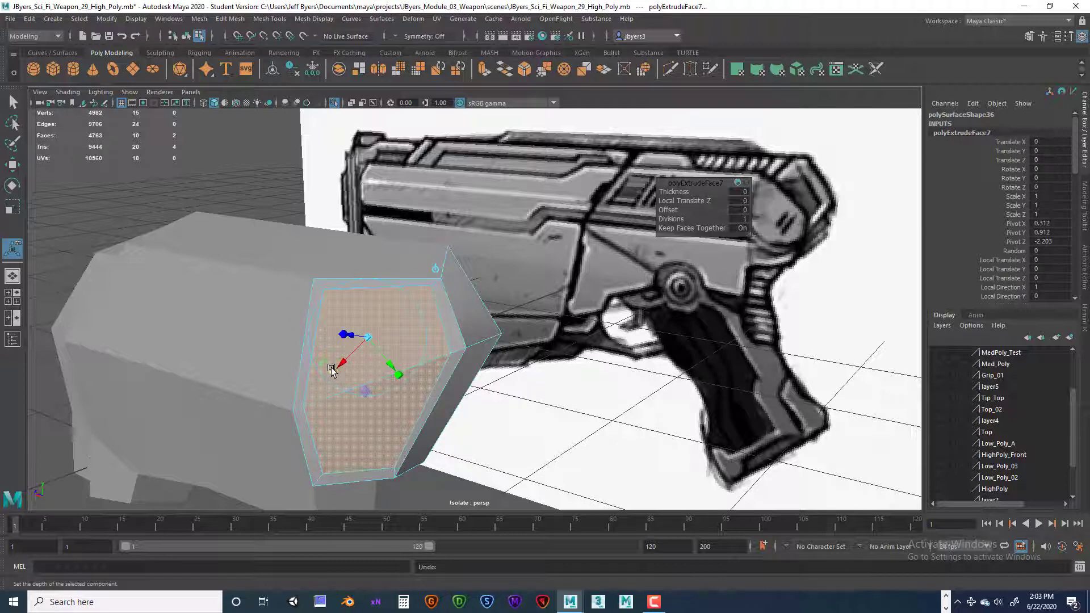
key(ctrl+z)
key(ctrl+z)
key(ctrl+z)
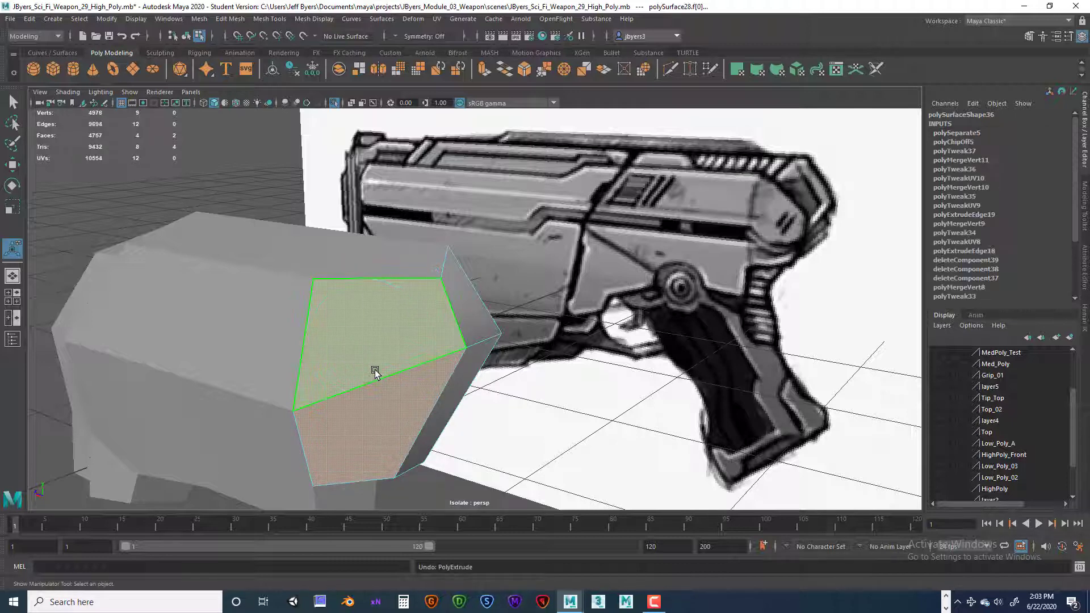
- Extrude the rear cap's two large near-side faces and scale them inward to form a thin border
click(375, 372)
scroll(379, 372, up, 2)
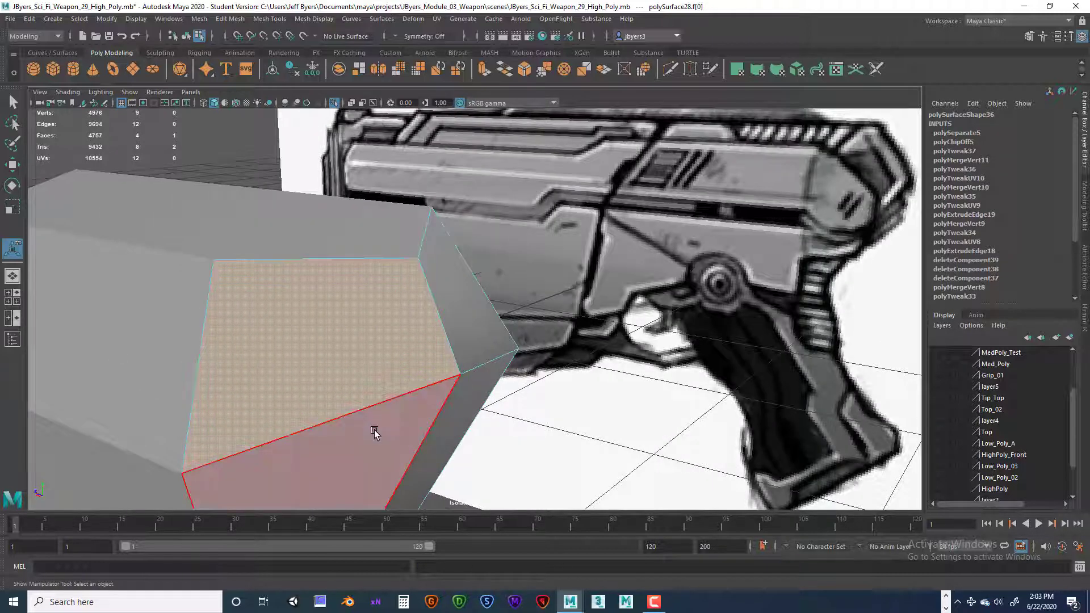
alt+drag(379, 397, 421, 333)
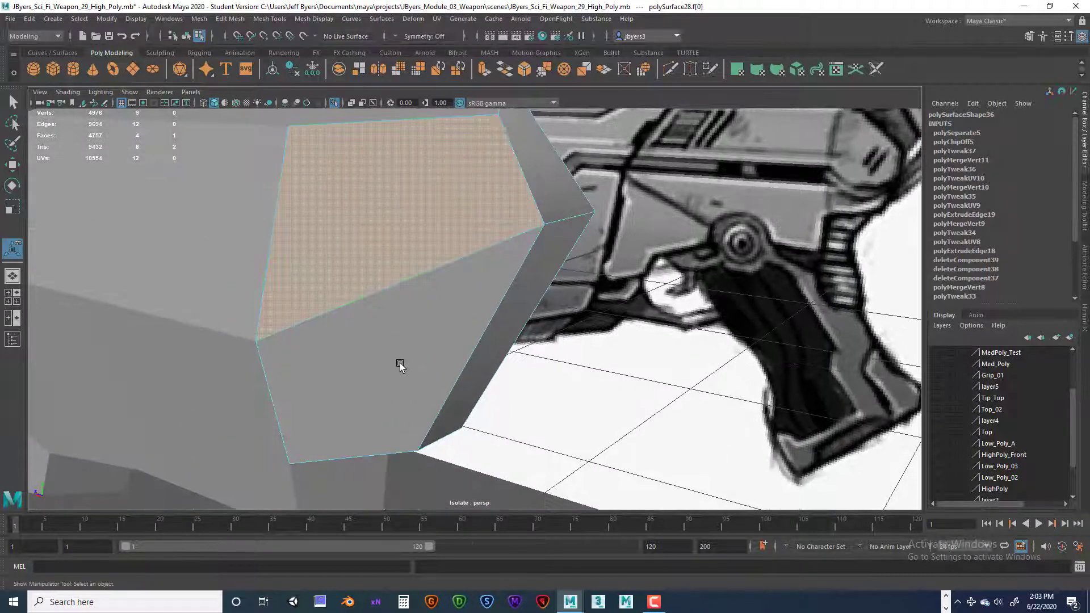
shift+click(401, 321)
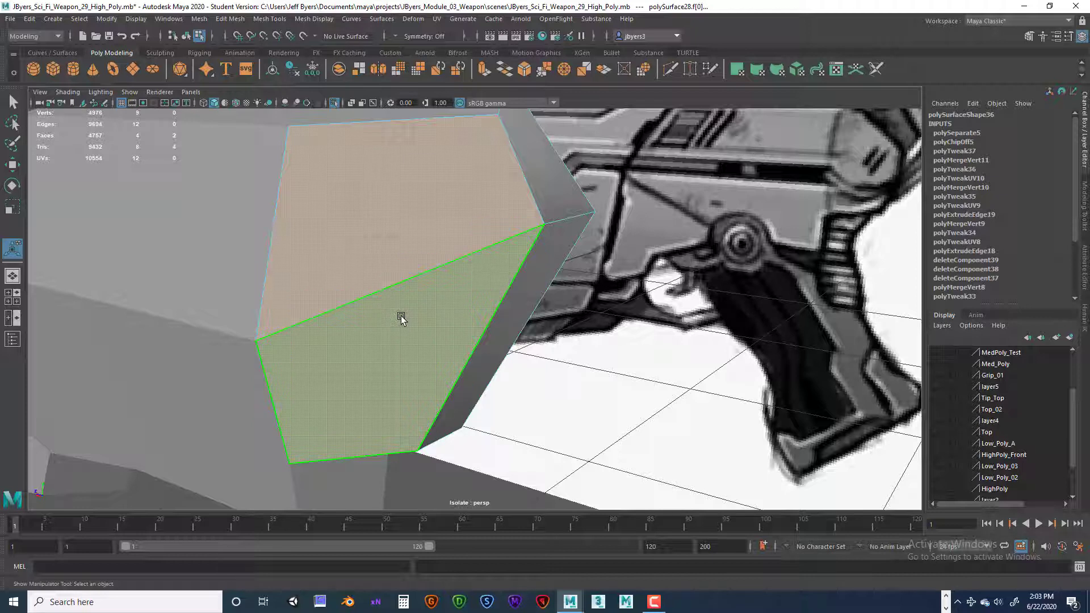
key(ctrl+e)
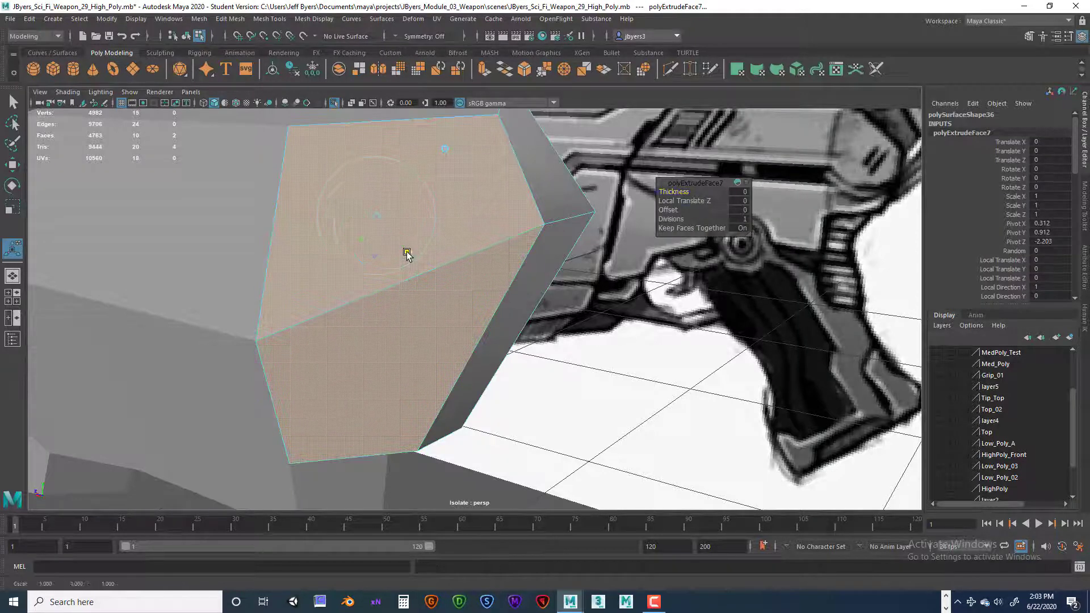
click(376, 216)
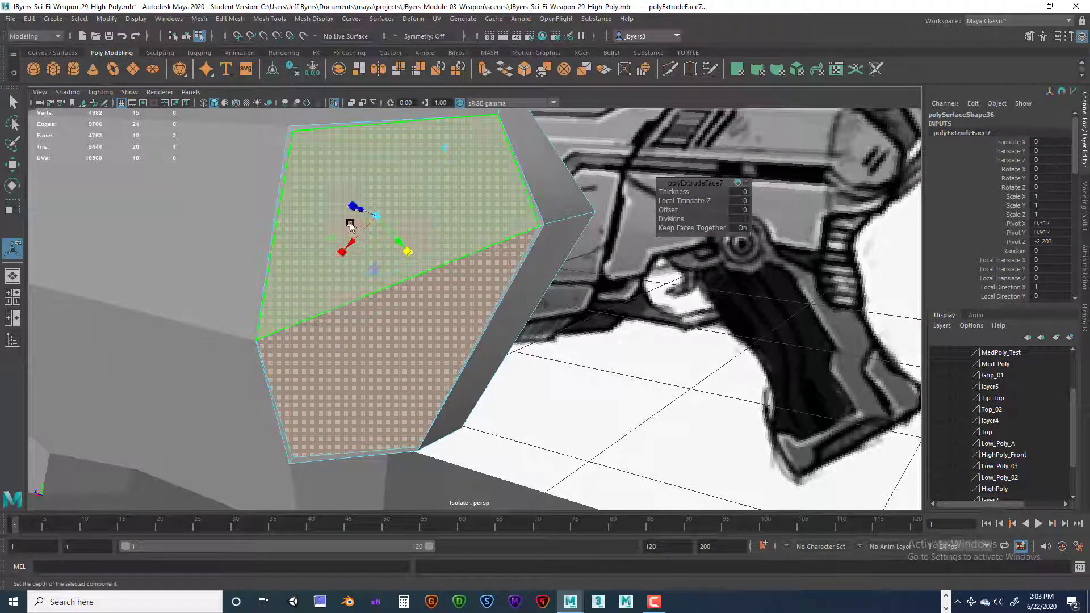
drag(341, 253, 344, 255)
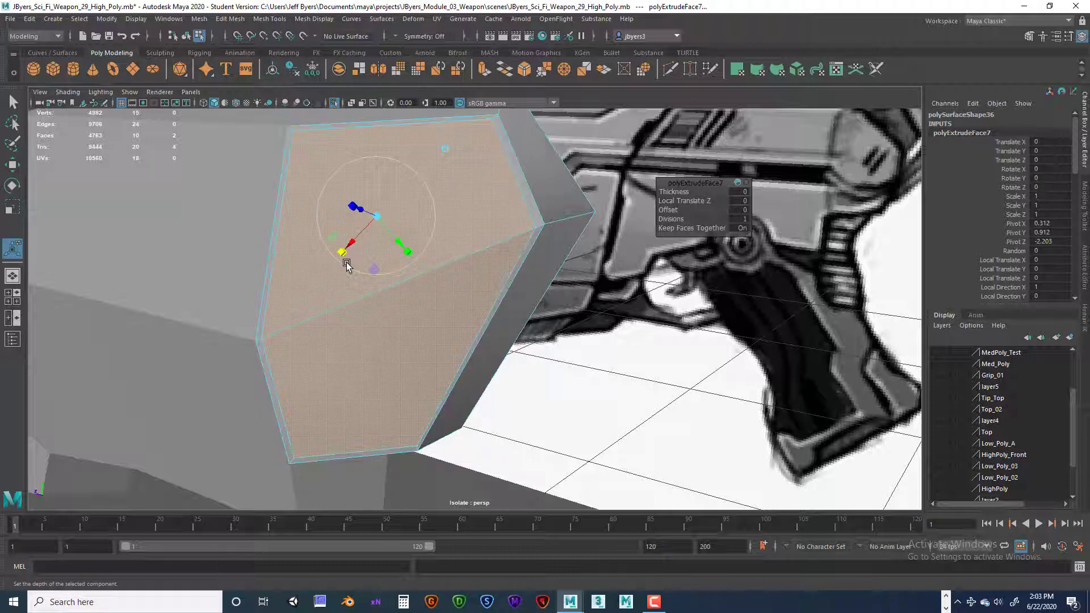
- Extrude the inset near-side faces again and scale them inward to add a second thin border loop
key(ctrl+e)
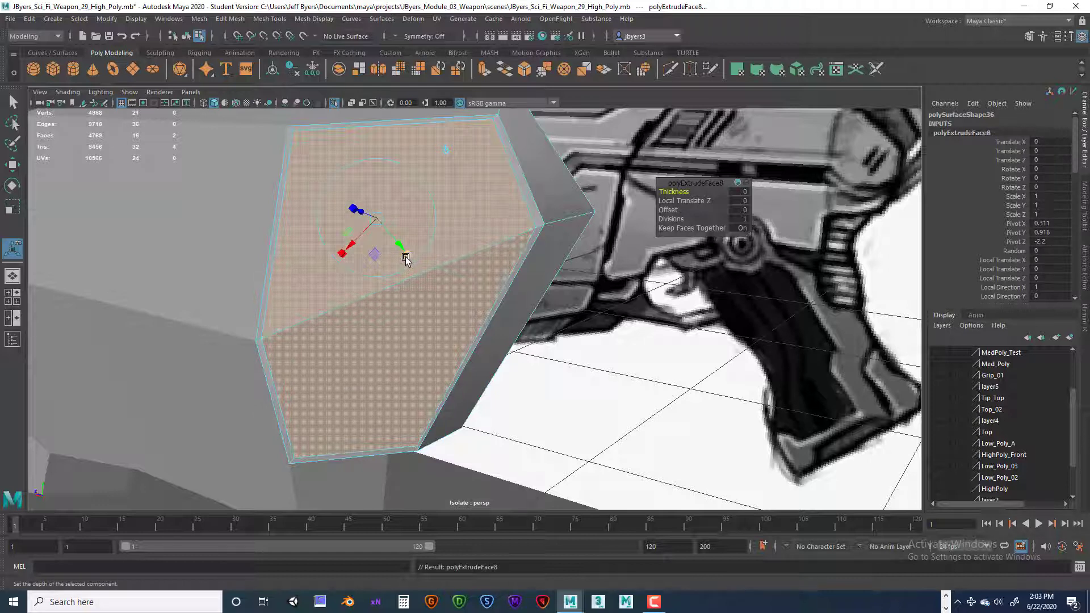
drag(406, 258, 343, 255)
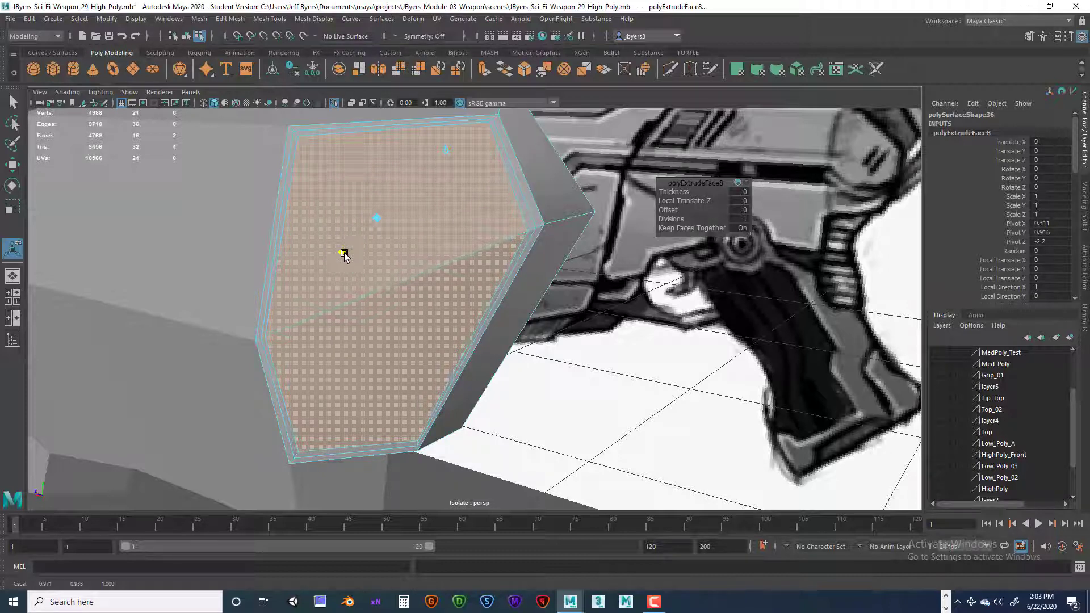
drag(346, 255, 345, 255)
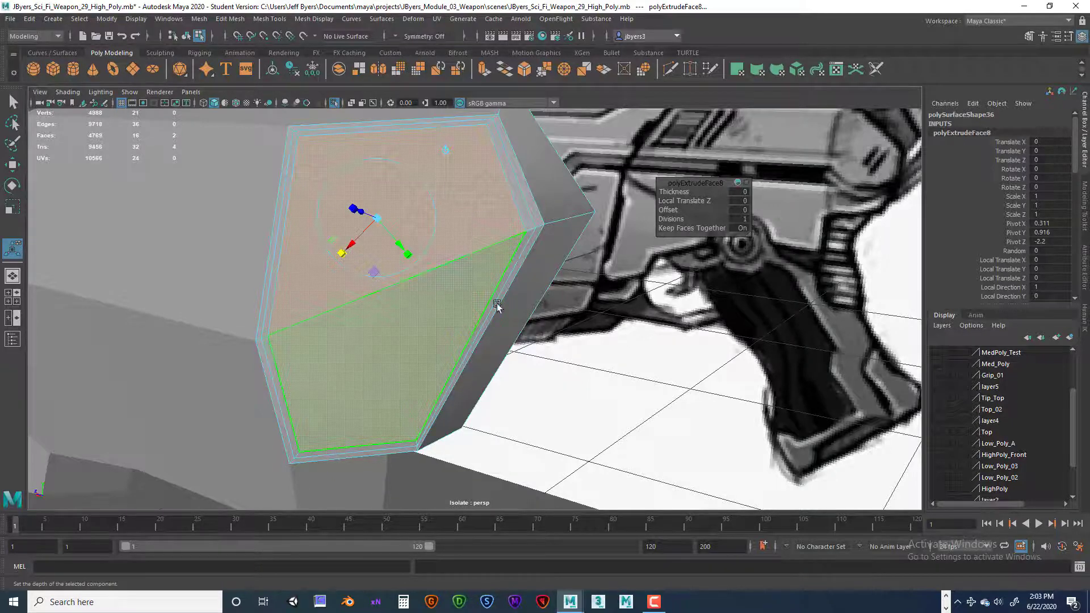
- Slide the two innermost edges along the rear side of the near-side panel inward to widen its border there
alt+middle_drag(605, 322, 577, 345)
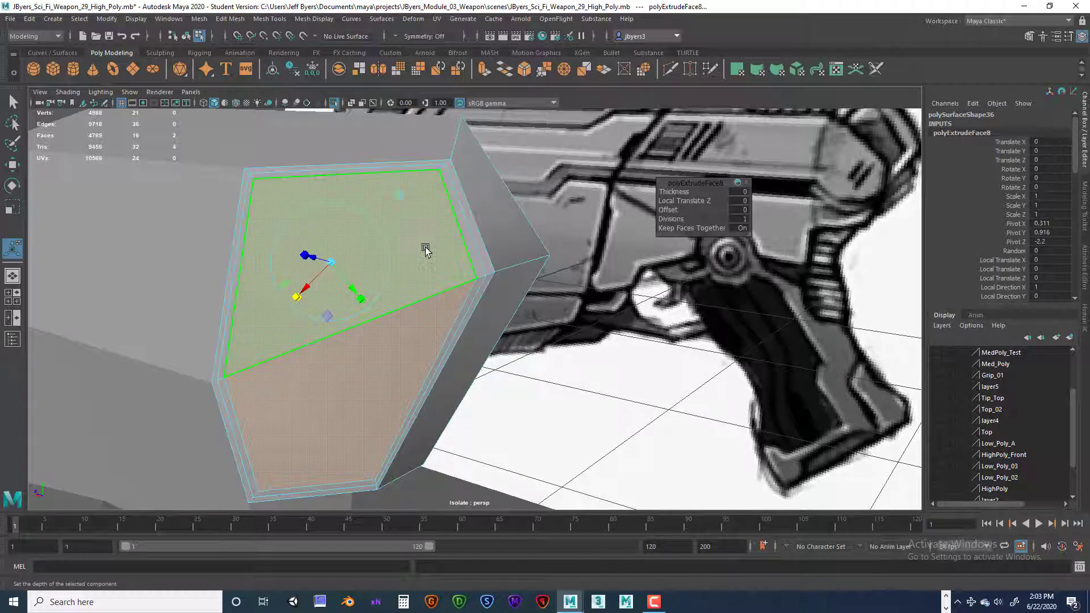
mouse_move(440, 182)
right_down()
mouse_move(402, 180)
mouse_move(447, 201)
mouse_move(447, 166)
right_up()
click(447, 203)
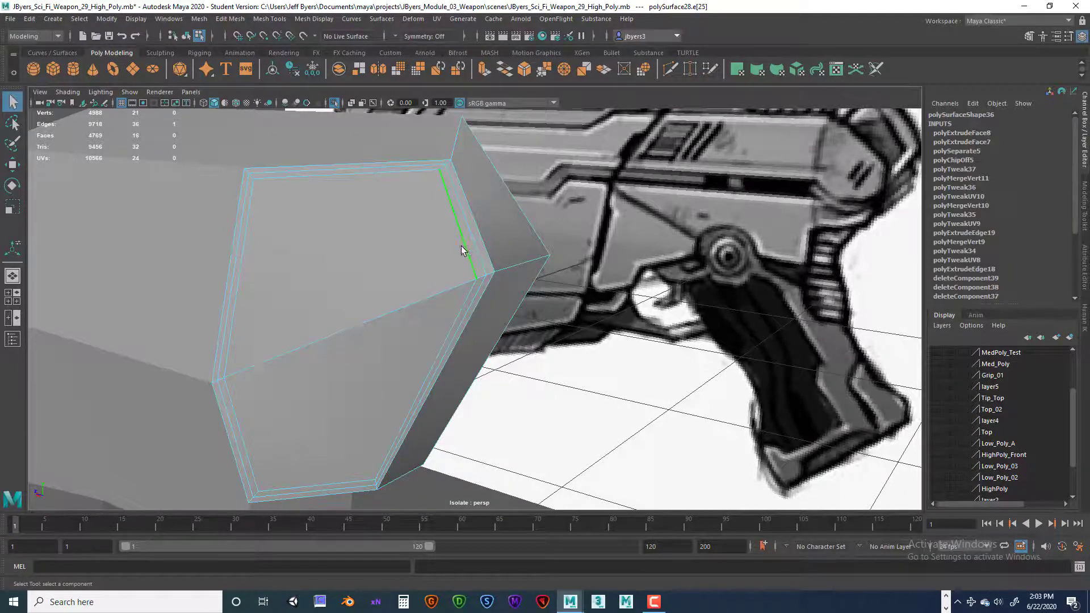
mouse_move(463, 251)
alt+mouse_down()
mouse_move(409, 253)
mouse_move(463, 250)
alt+mouse_up()
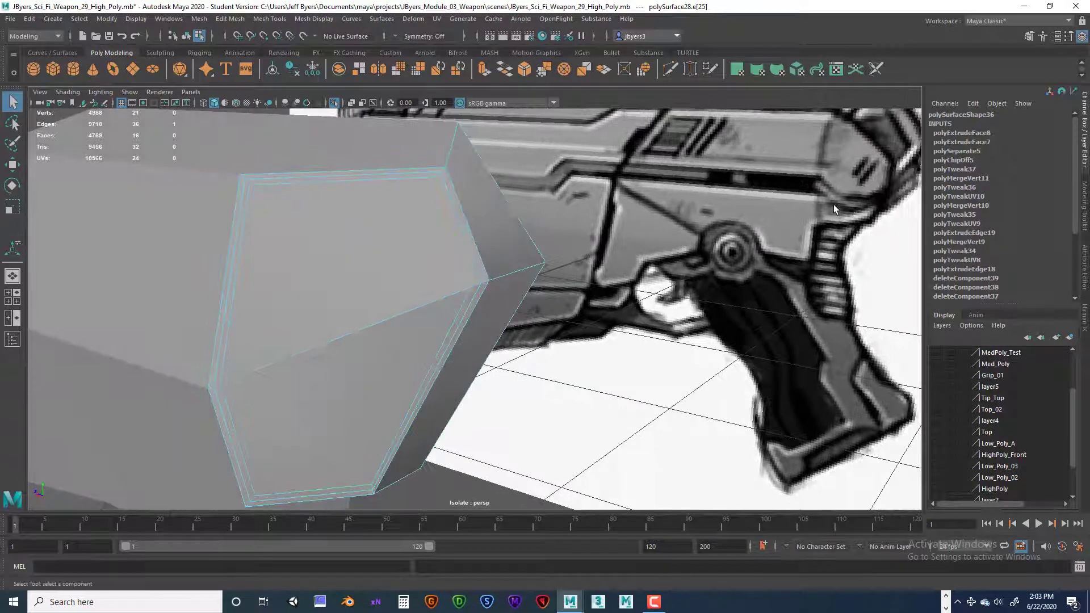
alt+middle_drag(833, 205, 790, 224)
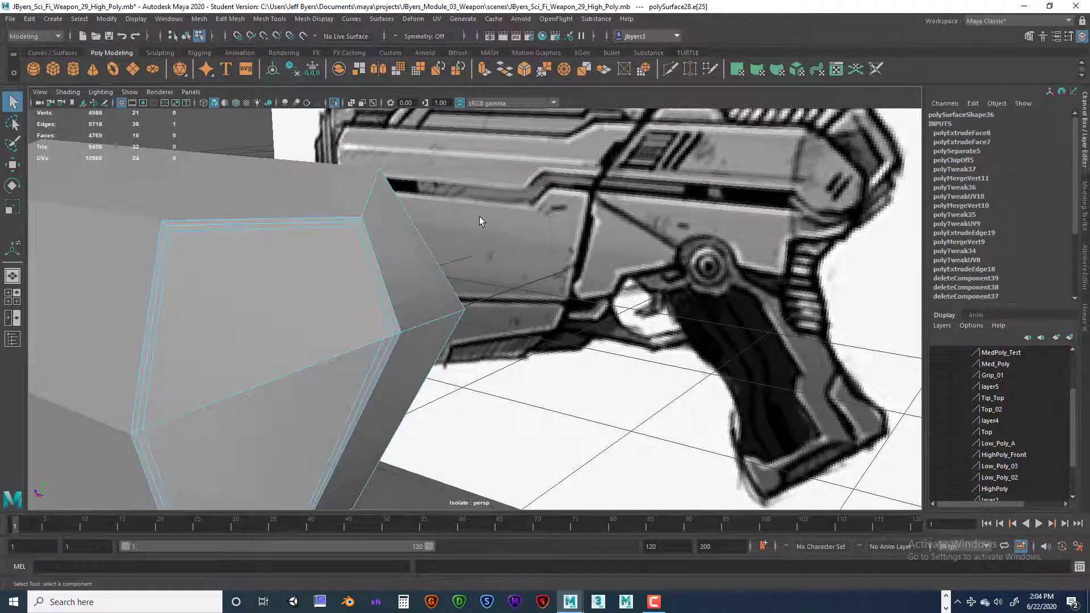
mouse_move(480, 217)
alt+mouse_down()
mouse_move(514, 190)
mouse_move(490, 227)
alt+mouse_up()
alt+middle_drag(490, 228, 523, 194)
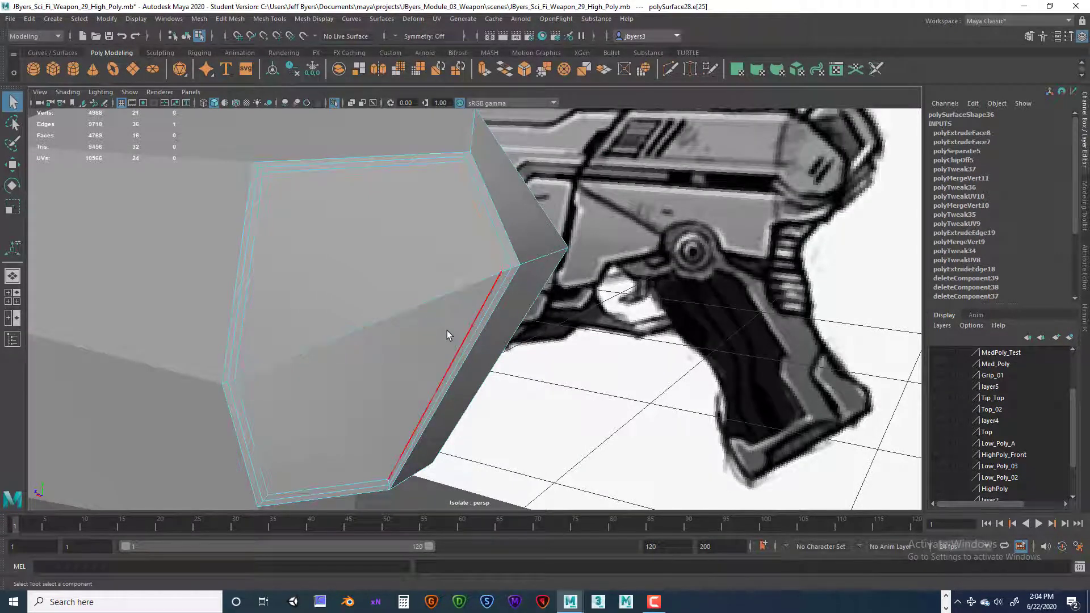
shift+click(491, 309)
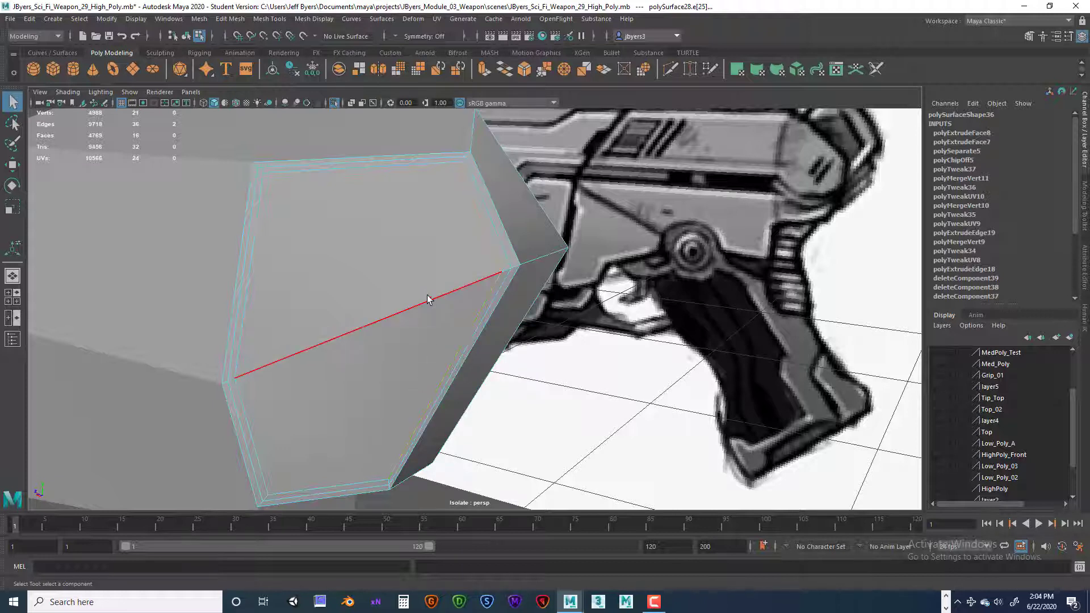
shift+right_drag(403, 267, 391, 363)
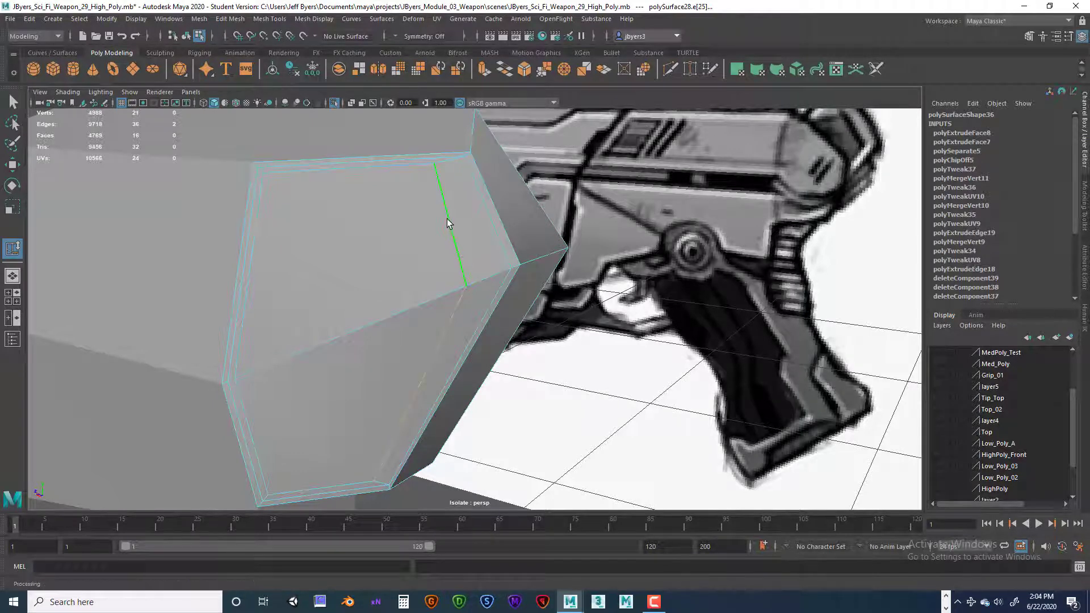
- Extrude the near-side panel faces three times, pushing them inward with local Z offsets of about -0.019 and -0.011 for the last two
right_drag(423, 224, 434, 289)
scroll(429, 283, down, 2)
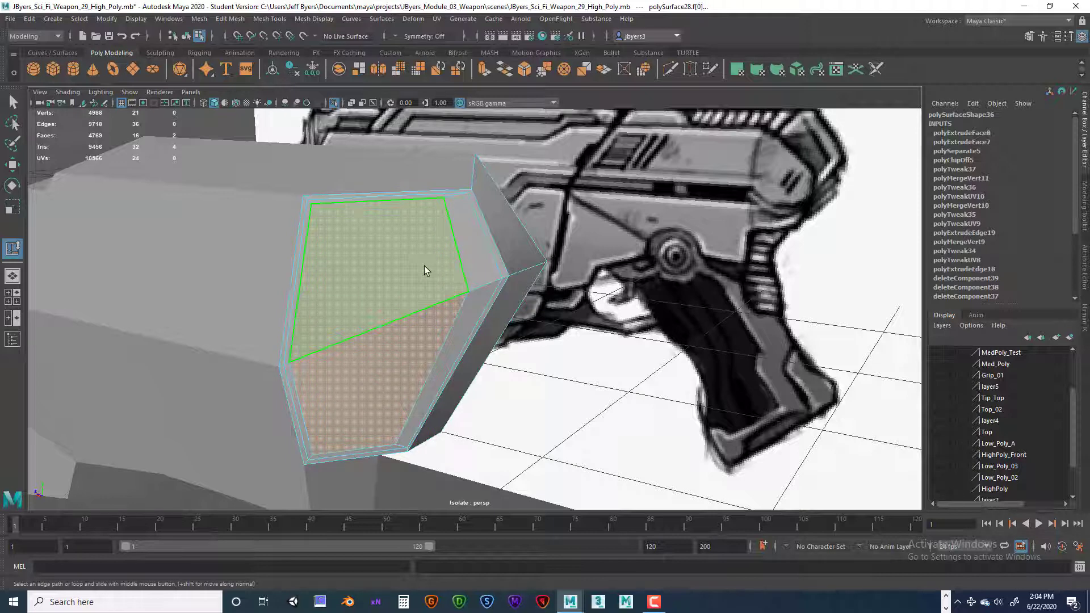
key(ctrl+e)
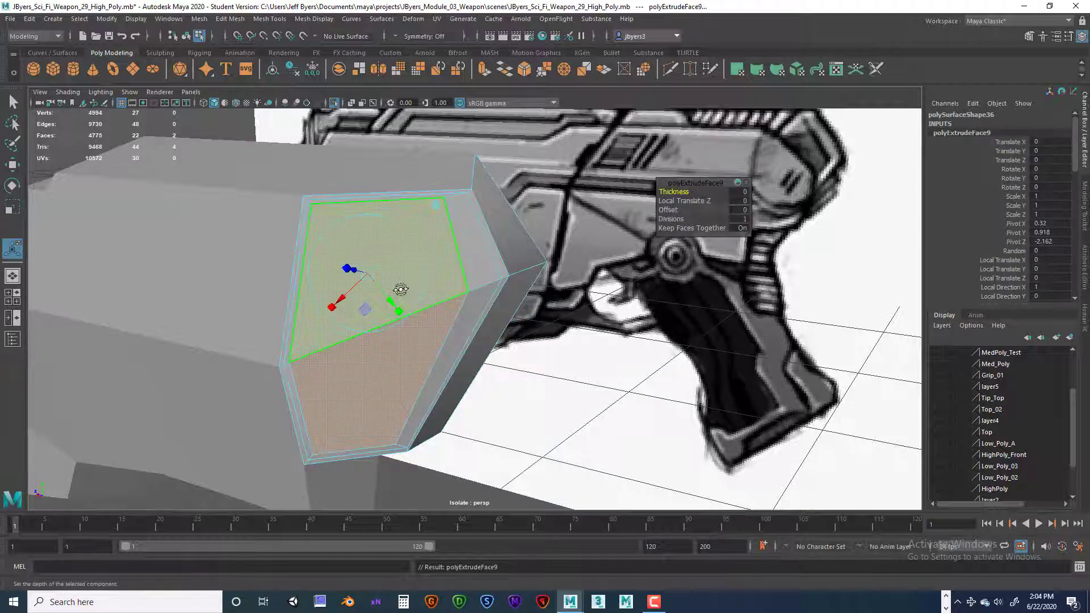
alt+drag(401, 290, 357, 189)
key(ctrl+e)
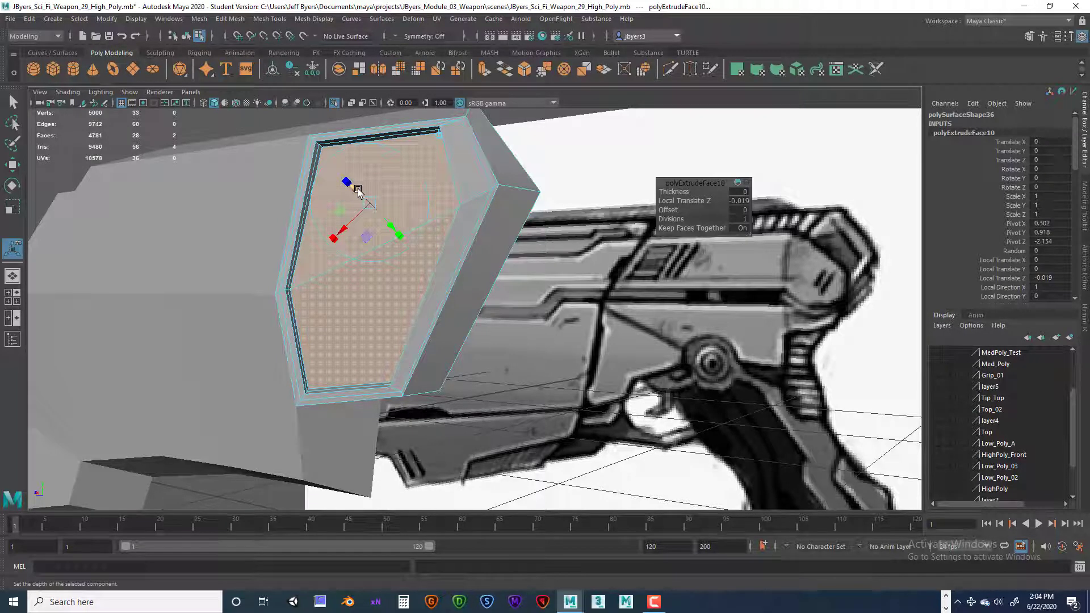
key(ctrl+e)
drag(357, 189, 359, 191)
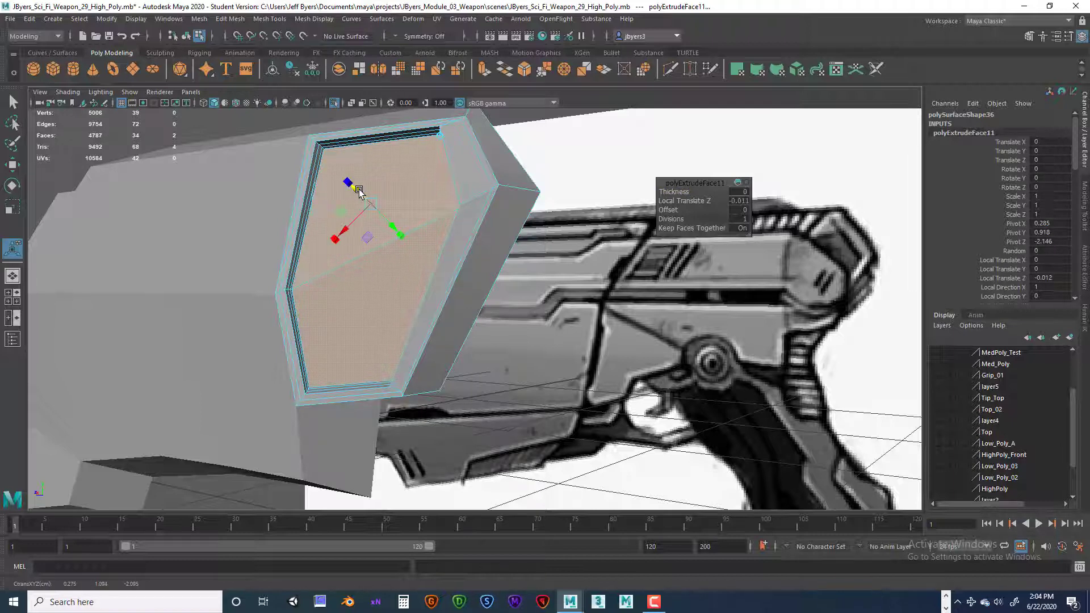
- Scale the recessed near-side faces inward so the last extruded wall tapers
alt+drag(404, 237, 469, 276)
drag(526, 311, 525, 308)
drag(455, 315, 460, 312)
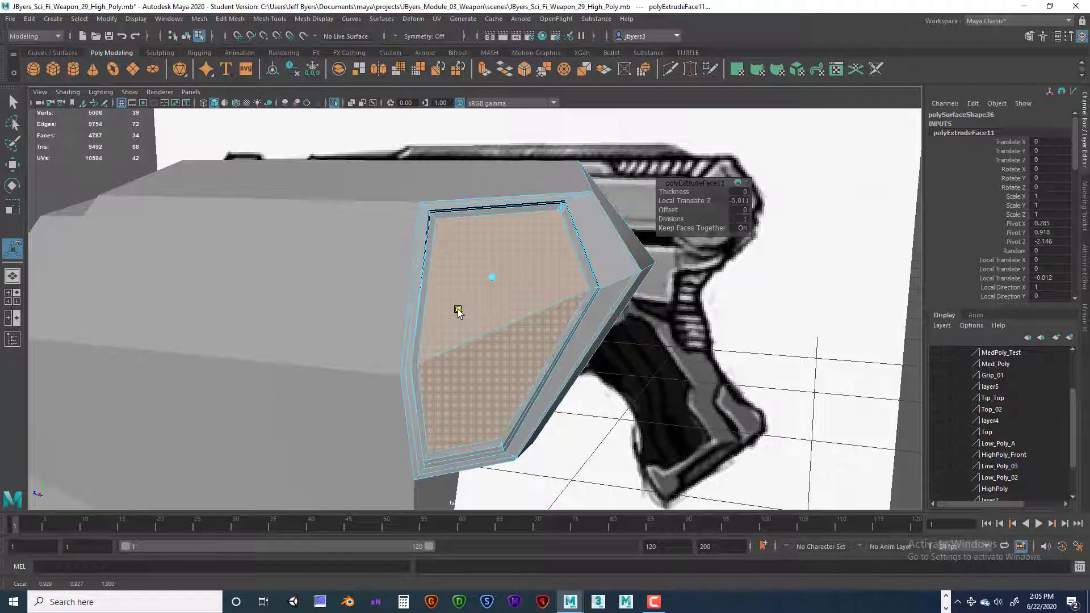
drag(458, 312, 407, 289)
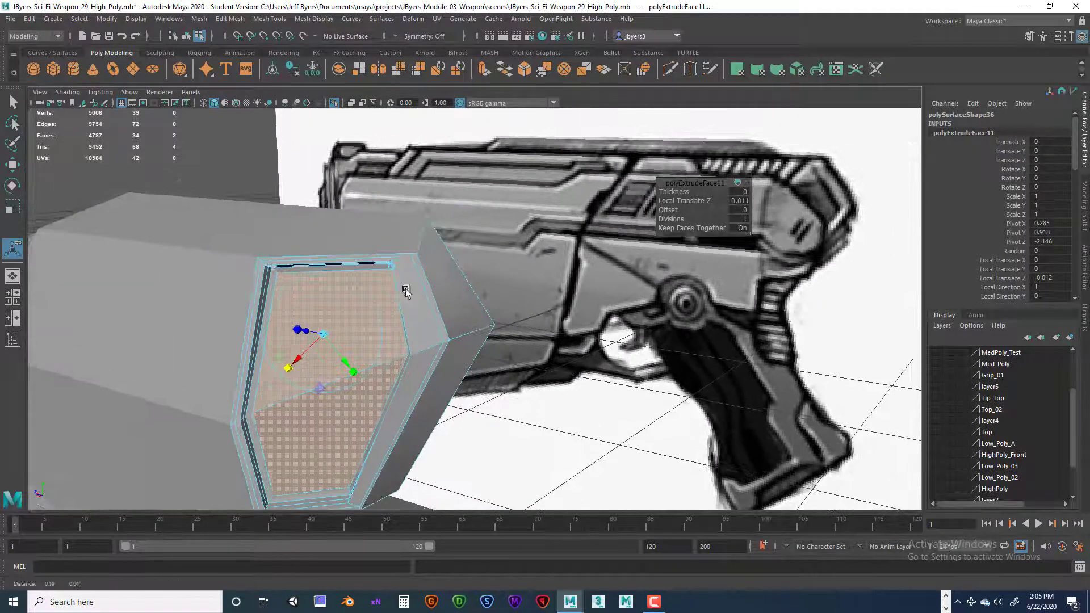
- Extrude the two end faces at the back of the cap and scale them inward in height and width to form a thin border
click(459, 300)
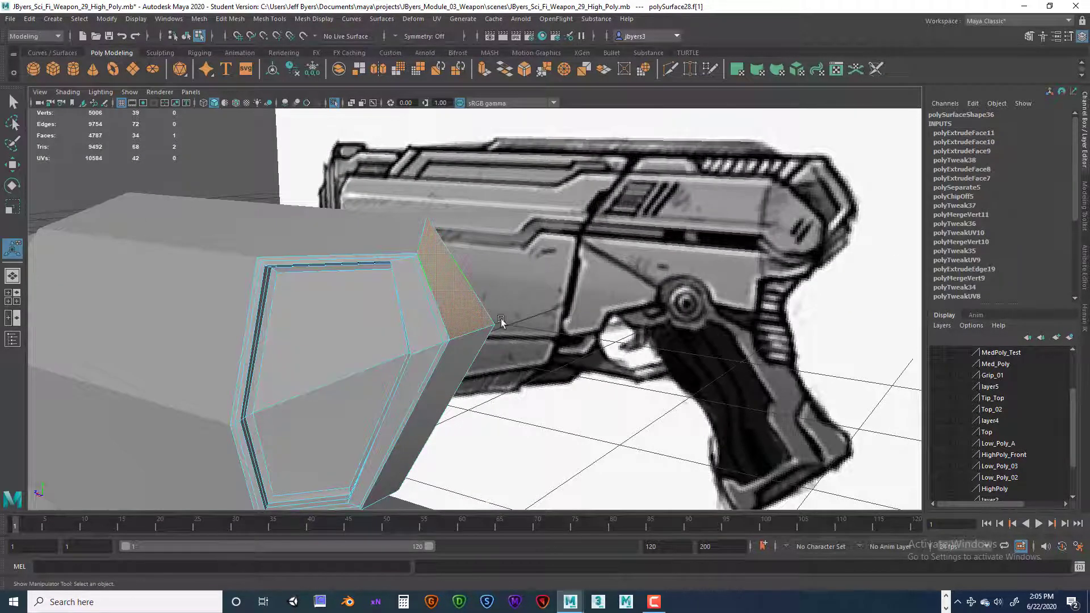
alt+drag(455, 343, 479, 368)
shift+click(381, 337)
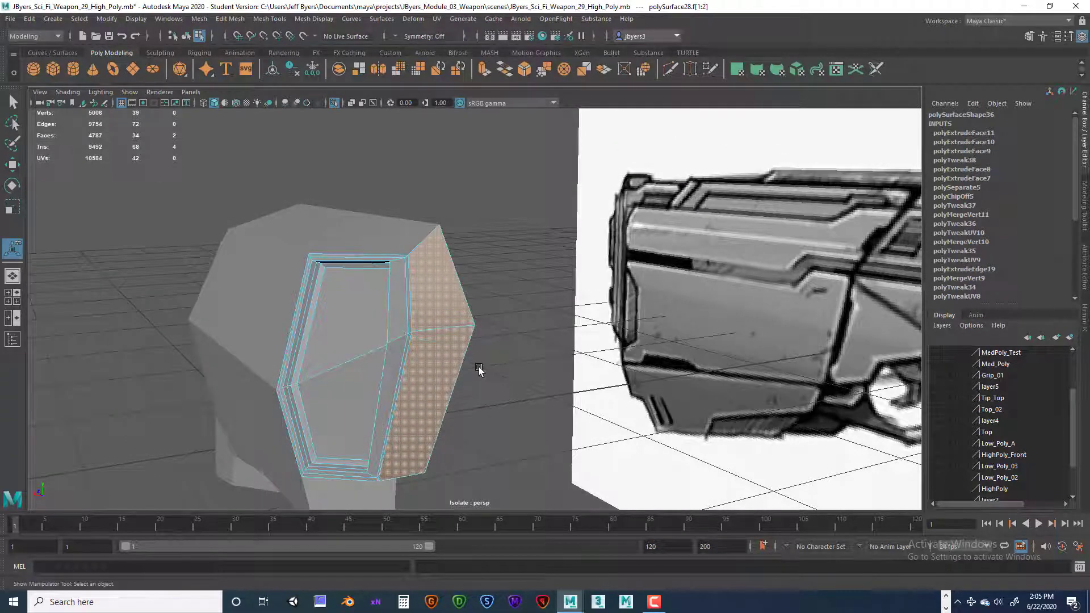
key(ctrl+e)
drag(450, 324, 450, 323)
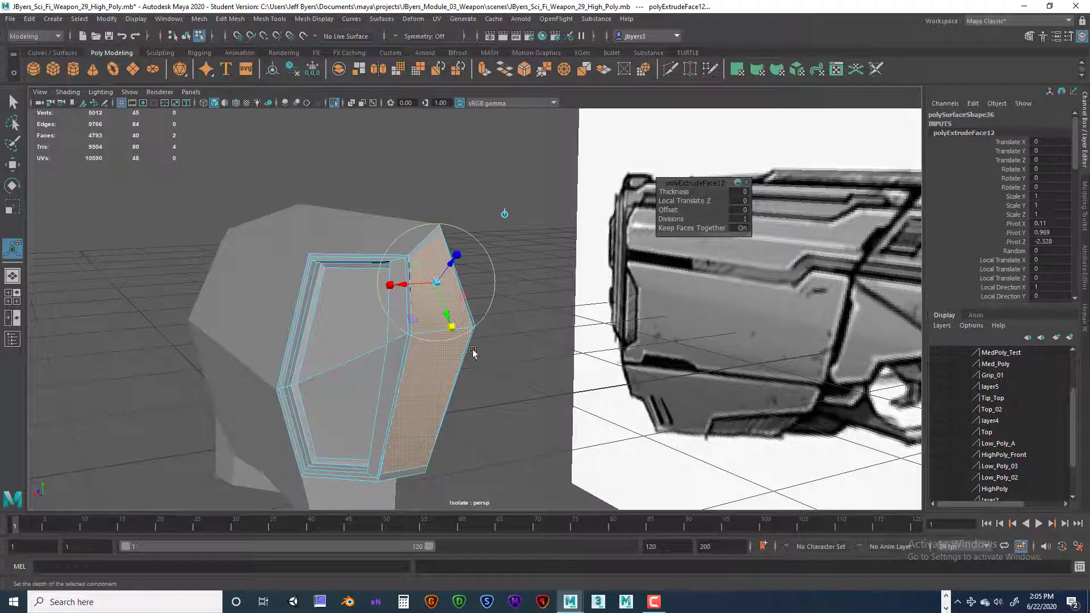
drag(394, 288, 377, 316)
alt+right_drag(377, 316, 400, 325)
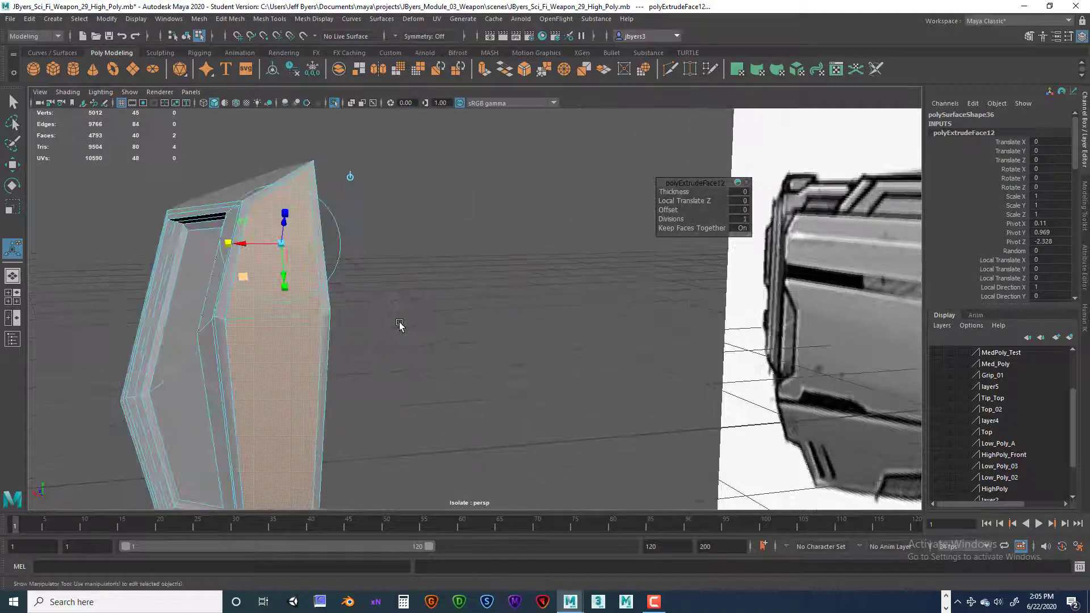
alt+drag(400, 325, 474, 266)
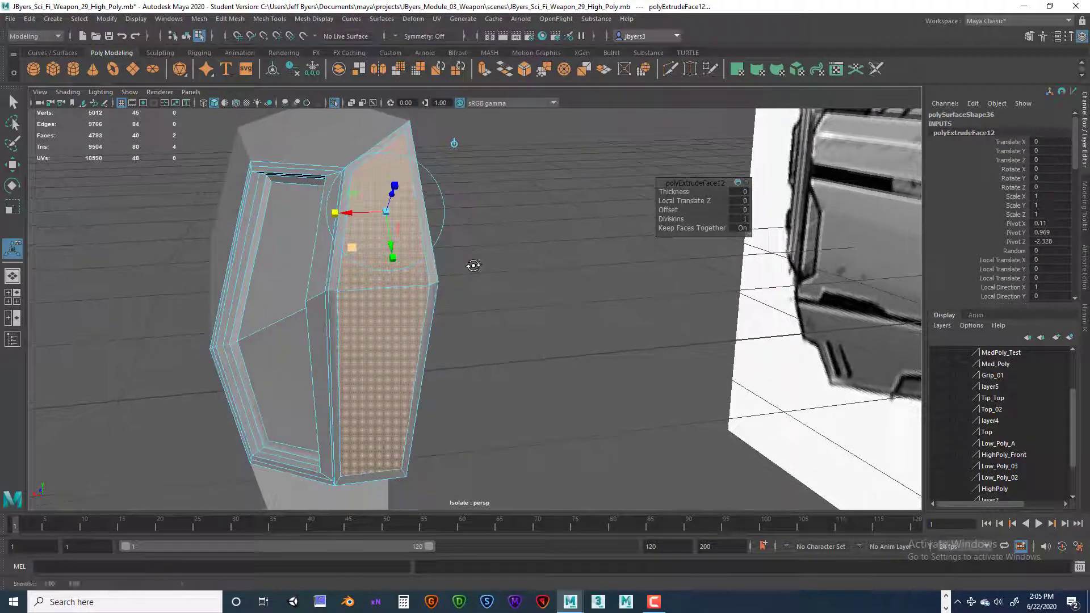
- Delete the two narrow border faces along the cap's open centre line
right_drag(404, 139, 406, 169)
click(431, 164)
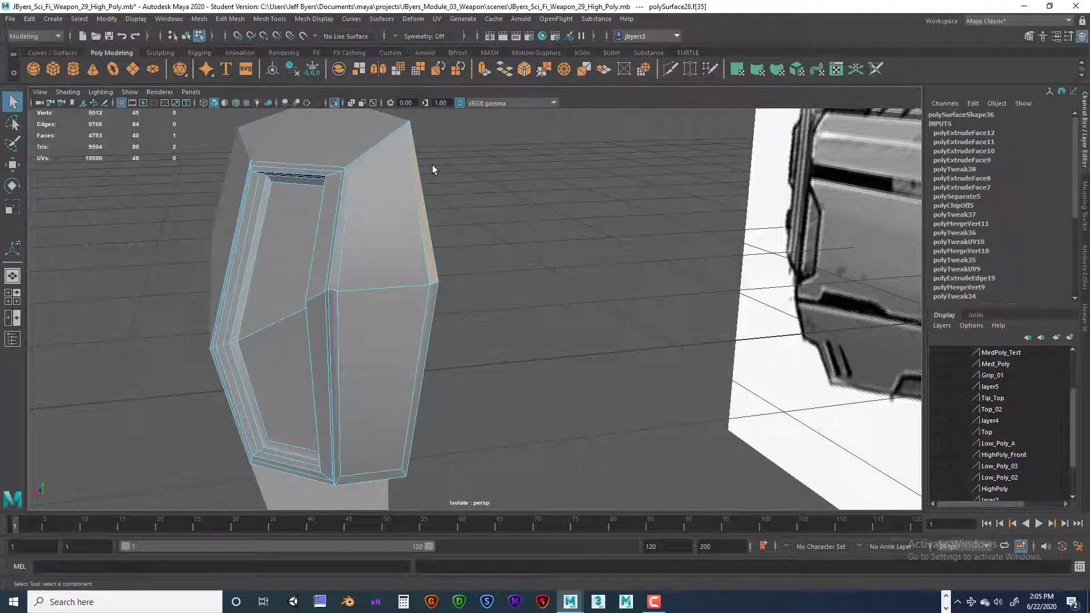
key(Delete)
click(434, 291)
key(Delete)
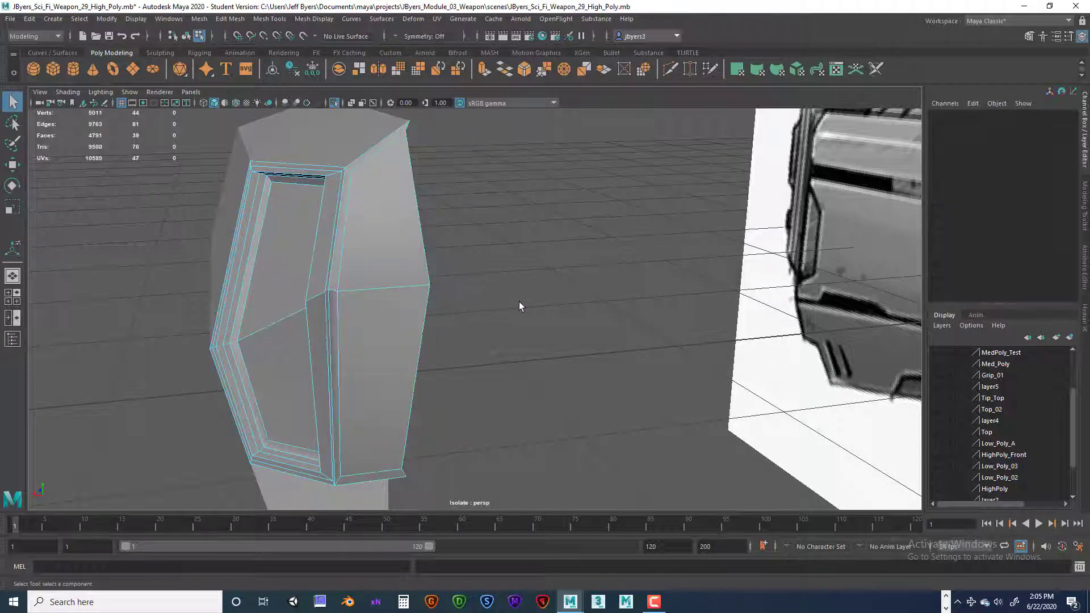
- Grid-snap the end faces' upper, middle and lower centre vertices sideways onto the cap's centre line
alt+middle_drag(438, 169, 437, 195)
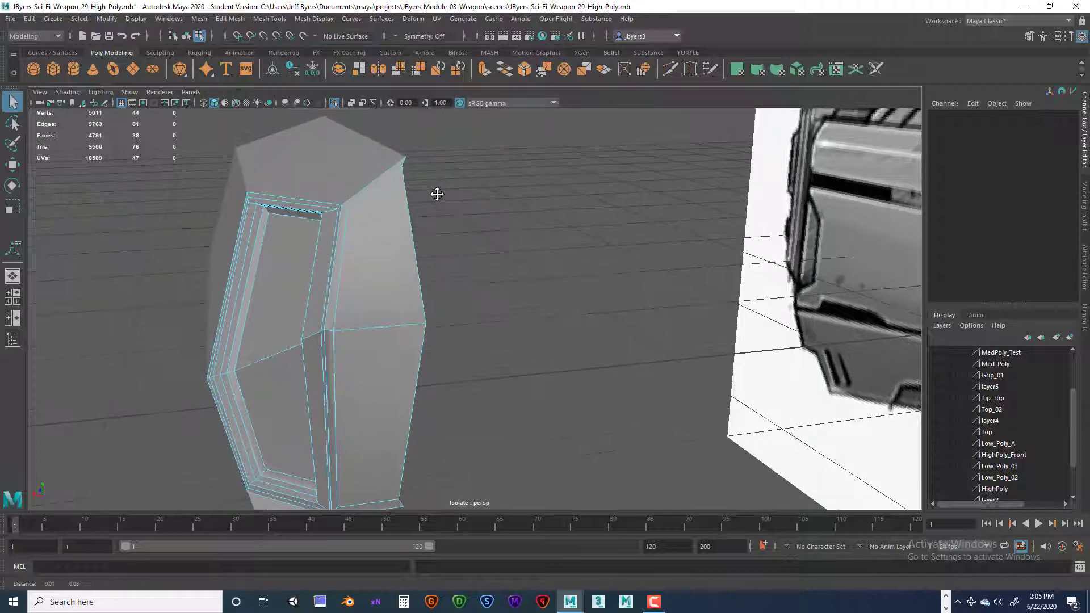
mouse_move(477, 193)
alt+mouse_down()
mouse_move(388, 196)
mouse_move(358, 219)
mouse_move(369, 206)
mouse_move(410, 210)
alt+mouse_up()
right_drag(410, 210, 344, 202)
click(415, 203)
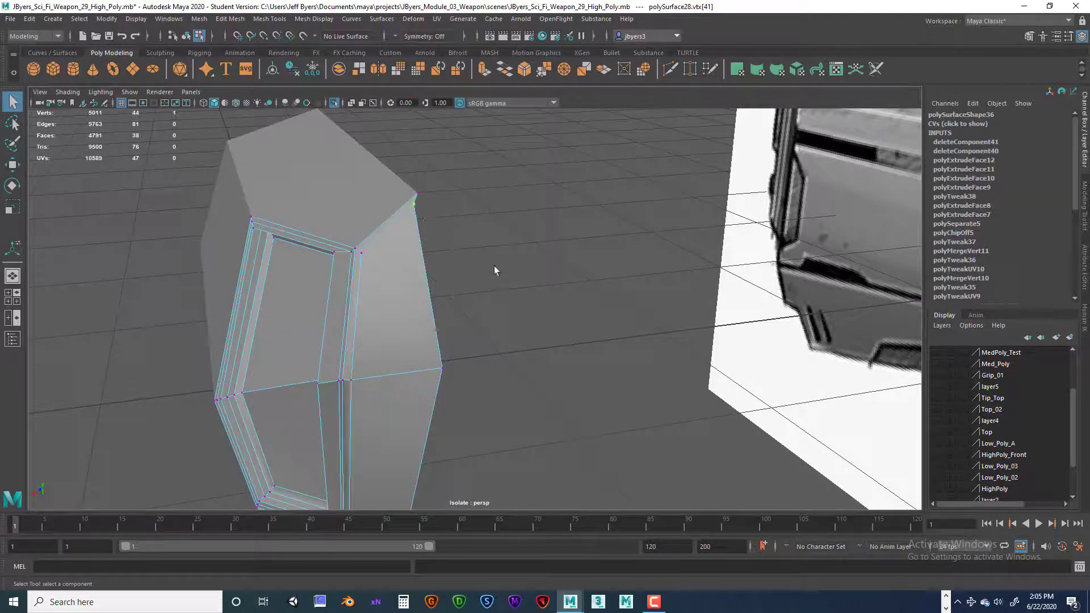
click(238, 37)
key(w)
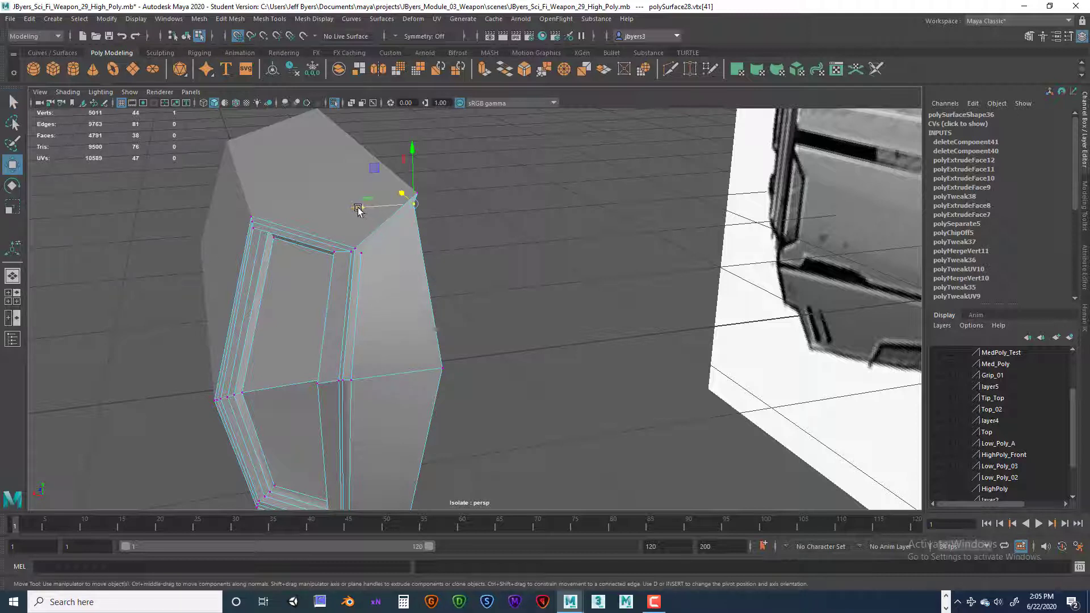
drag(357, 209, 363, 208)
click(448, 371)
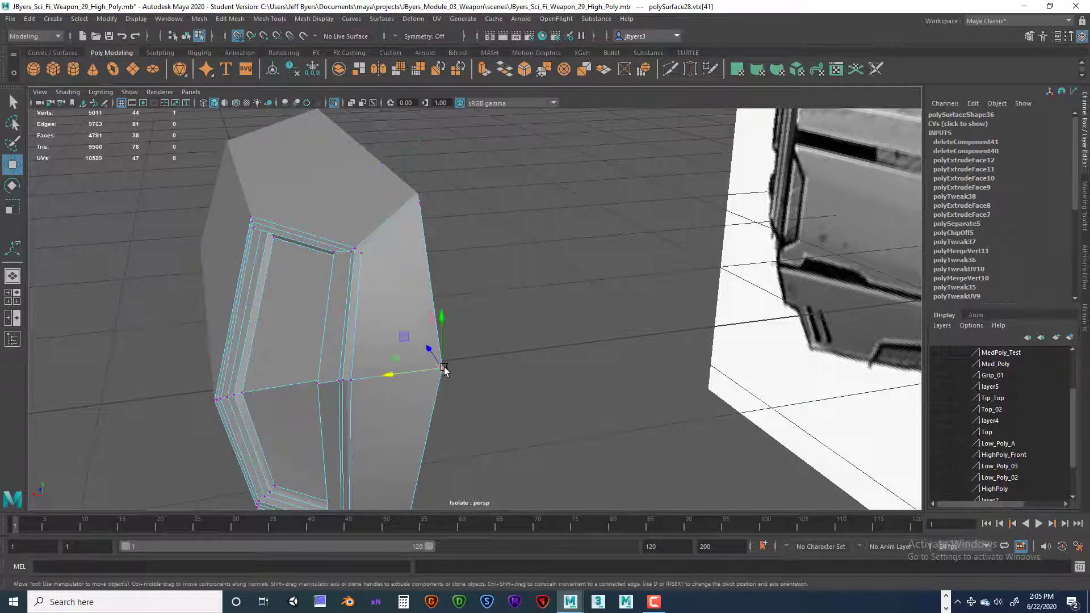
drag(394, 373, 415, 354)
click(366, 371)
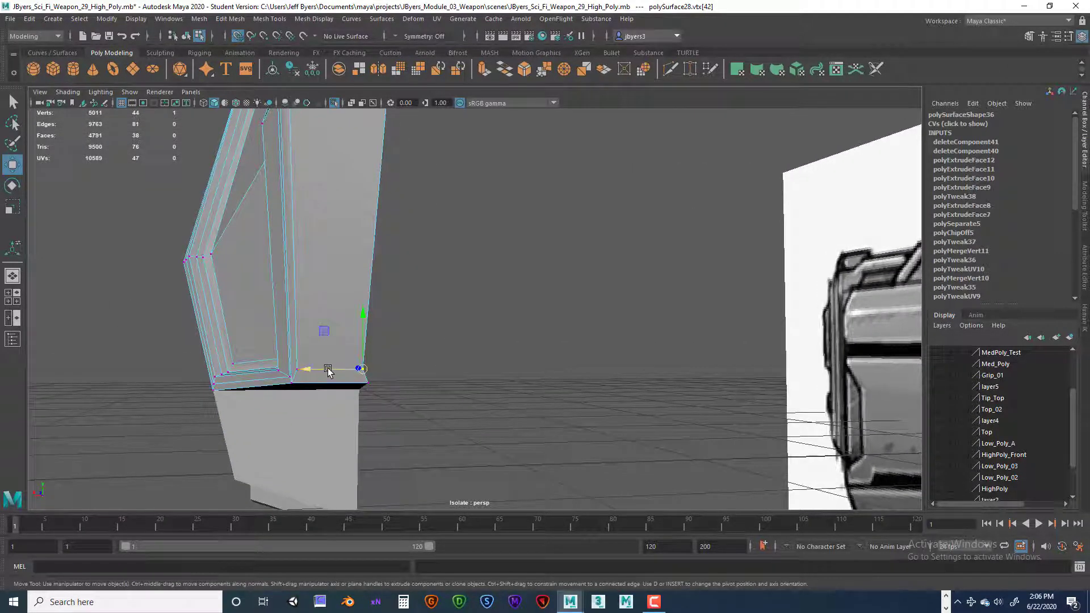
- Extrude the cap's two inset end faces again and scale them slightly inward in width and height for a support border
scroll(472, 297, down, 3)
alt+drag(471, 297, 414, 297)
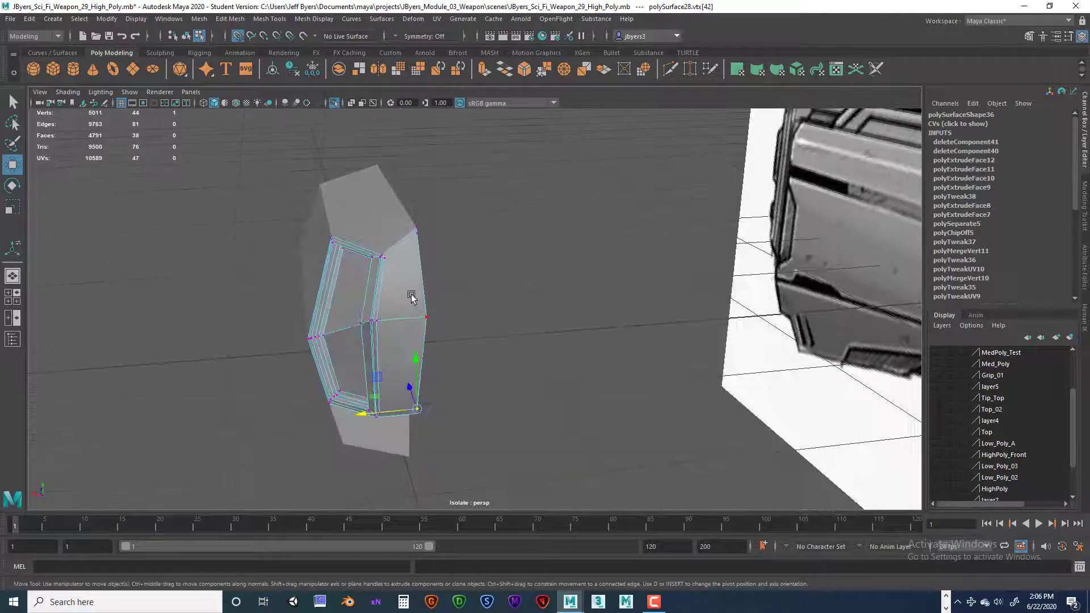
right_drag(410, 288, 410, 322)
scroll(377, 280, up, 2)
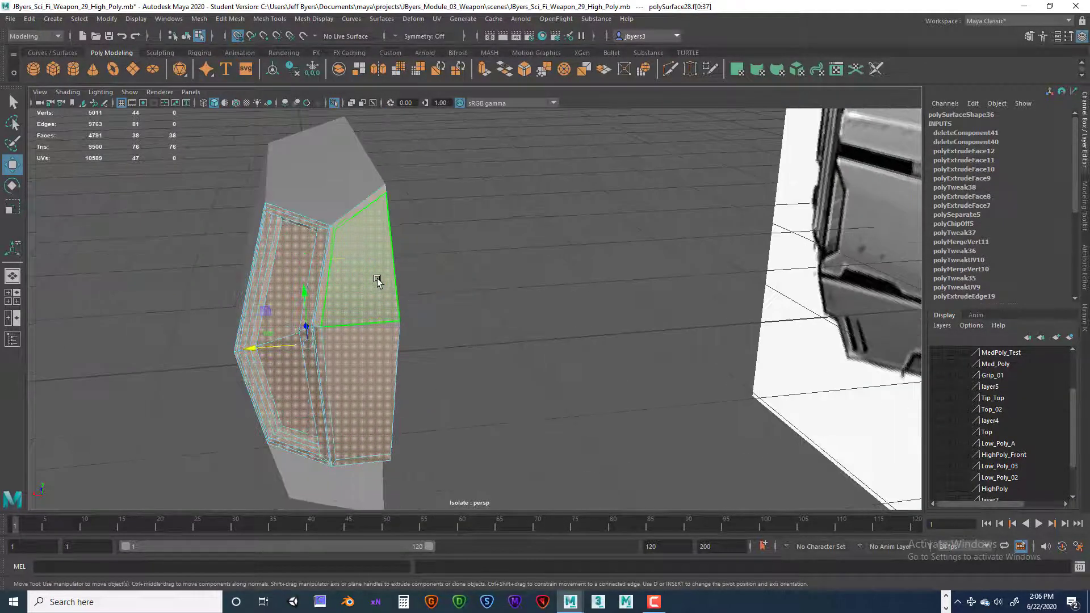
click(378, 281)
shift+click(377, 340)
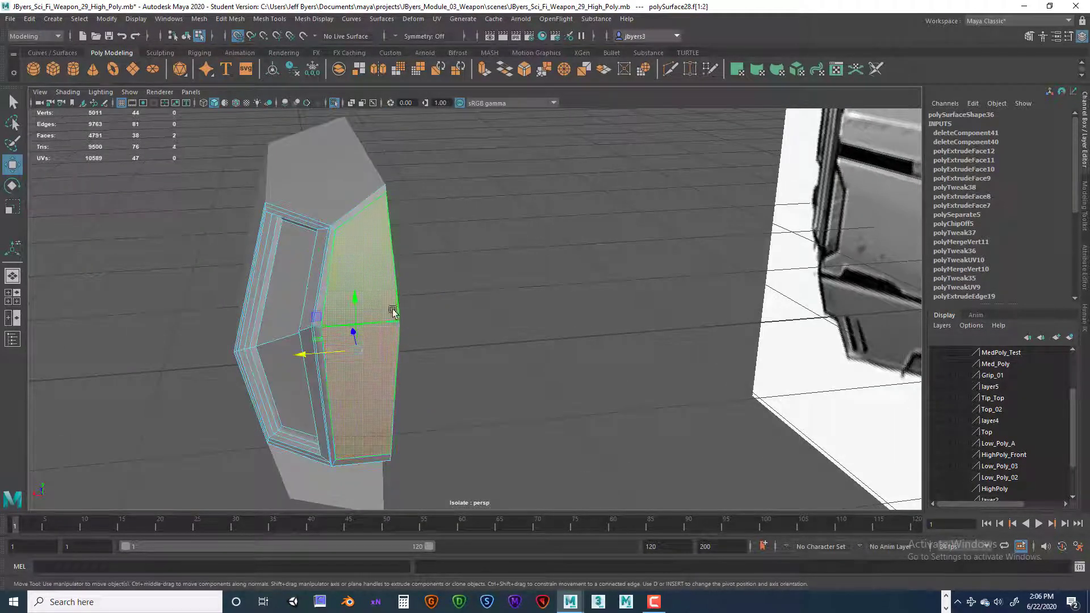
alt+drag(397, 343, 380, 285)
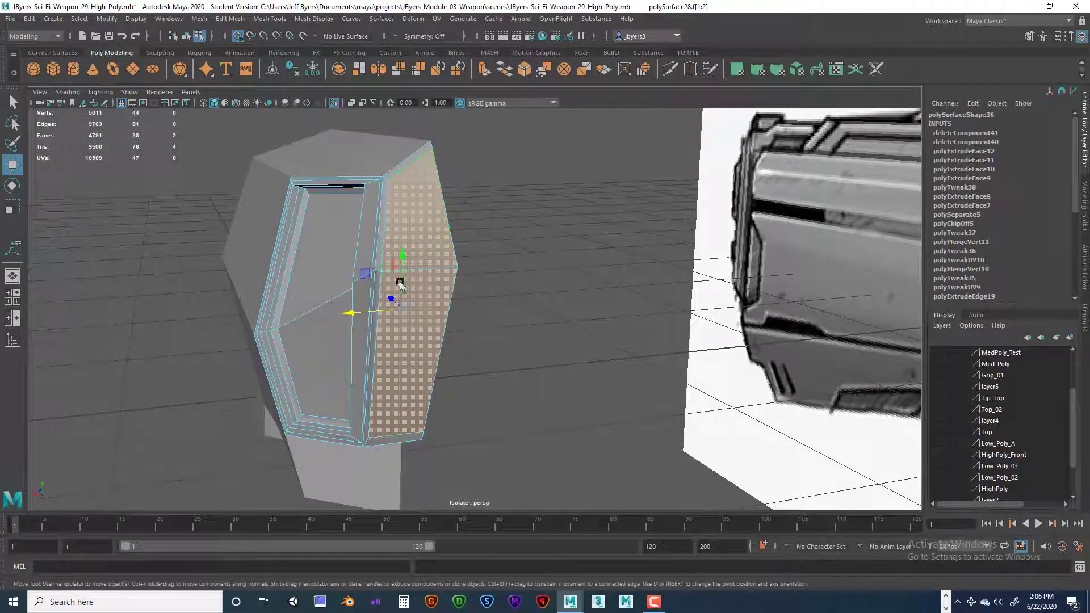
alt+drag(452, 352, 487, 353)
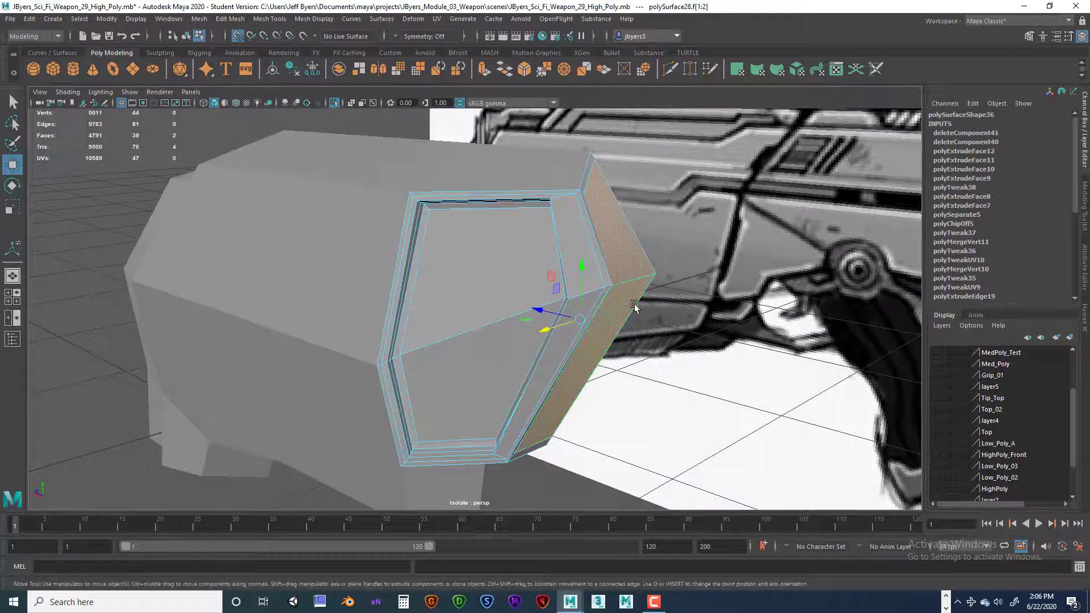
alt+drag(540, 312, 445, 292)
alt+drag(287, 310, 296, 312)
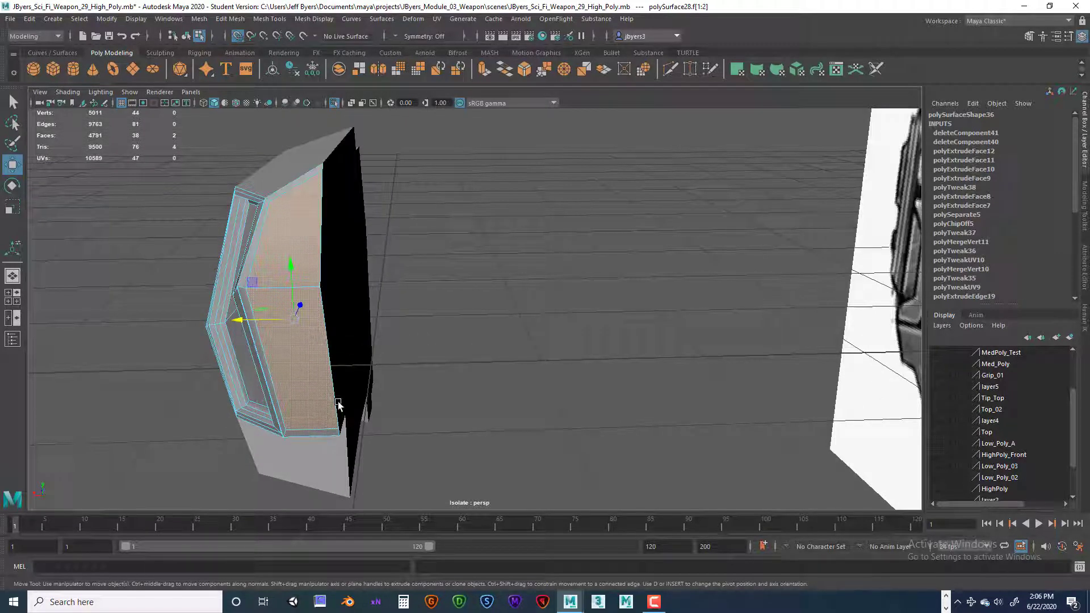
key(ctrl+e)
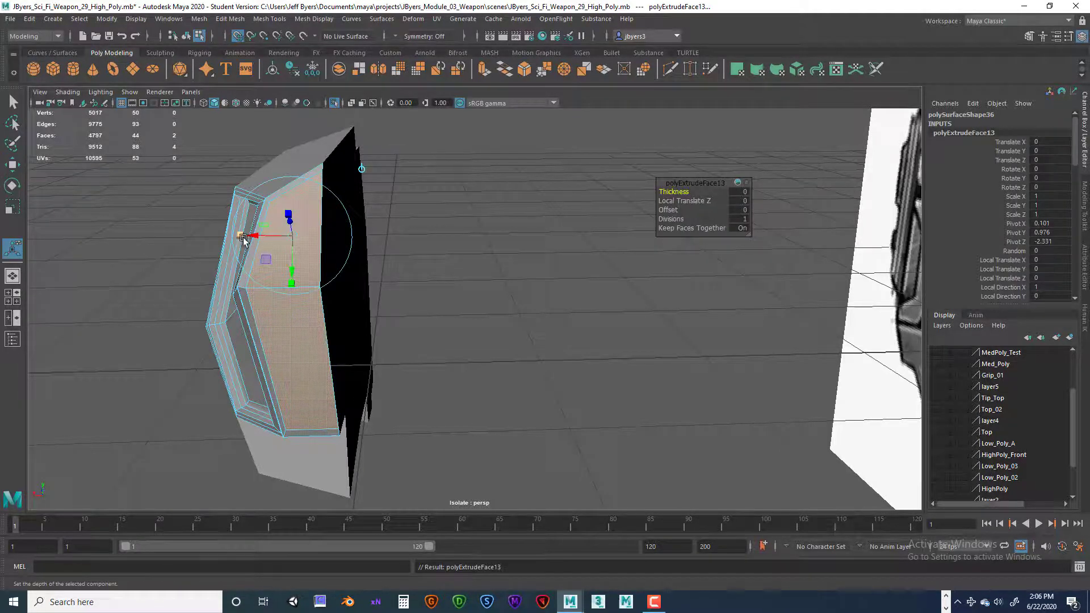
drag(241, 234, 244, 239)
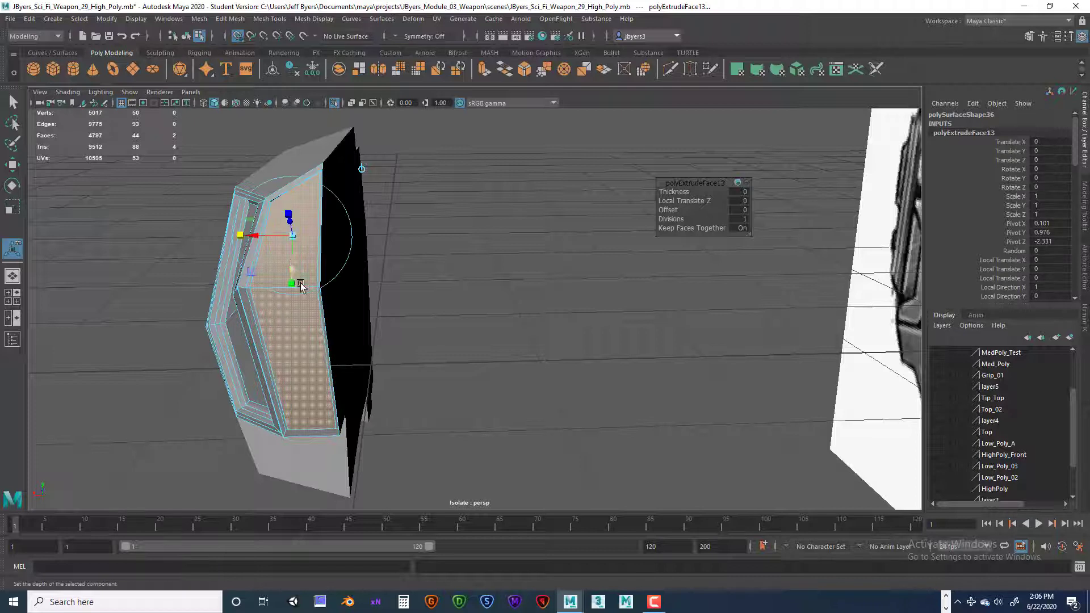
drag(292, 284, 292, 280)
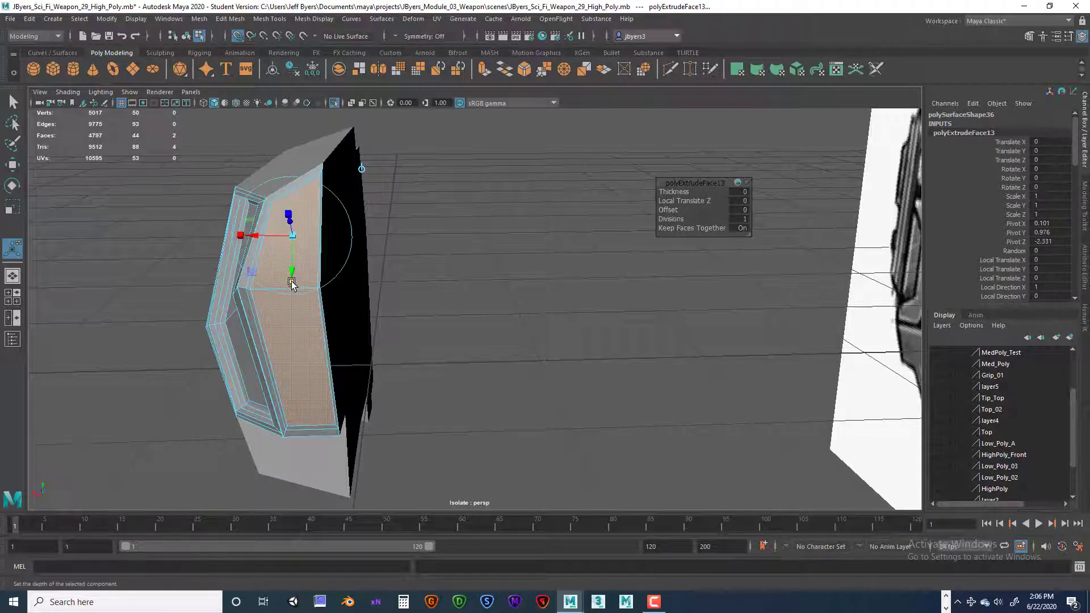
- Extrude the cap's two inset end faces inward to a local depth of about -0.034, and again to about -0.02
key(ctrl+e)
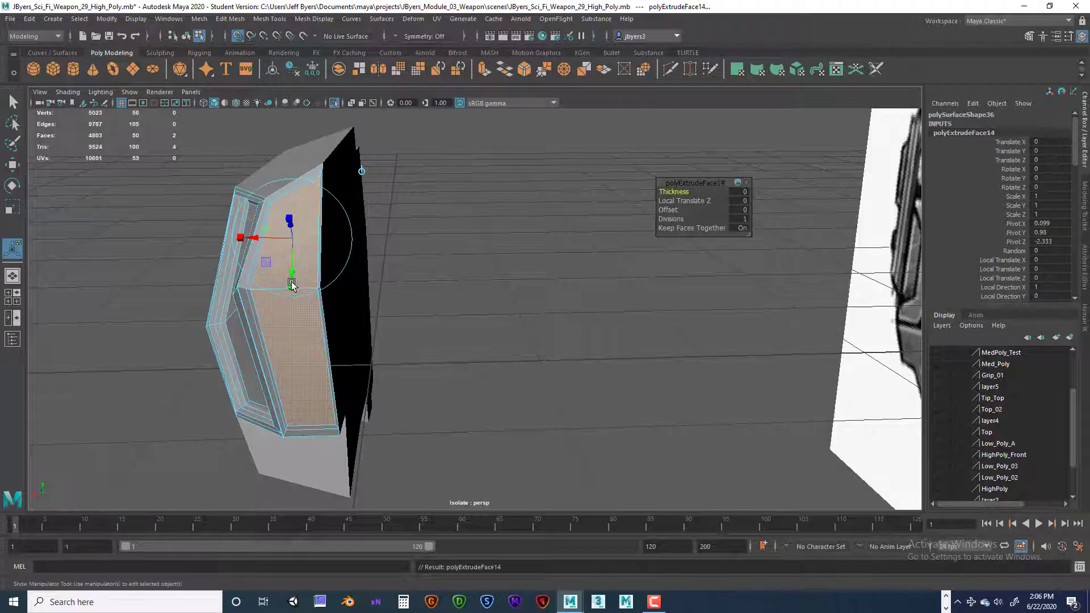
alt+drag(292, 281, 295, 186)
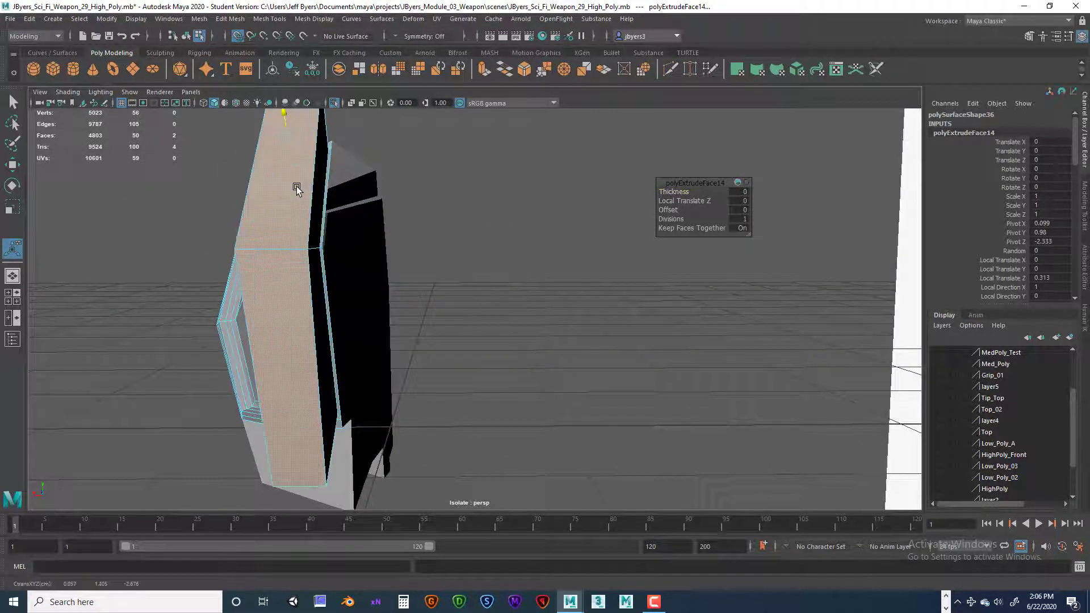
key(ctrl+z)
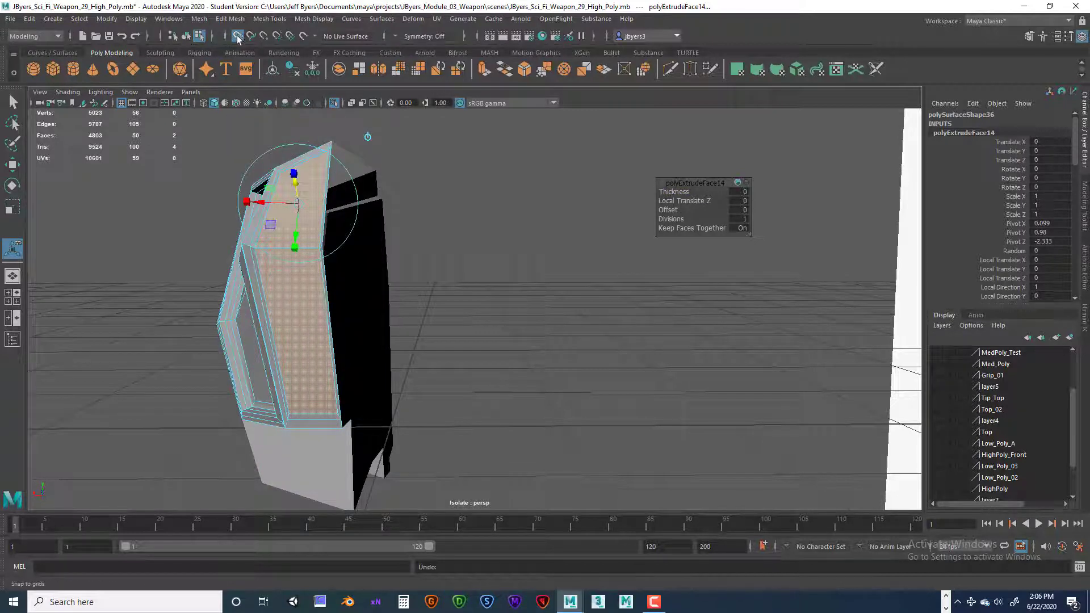
drag(295, 183, 300, 196)
alt+drag(306, 200, 287, 210)
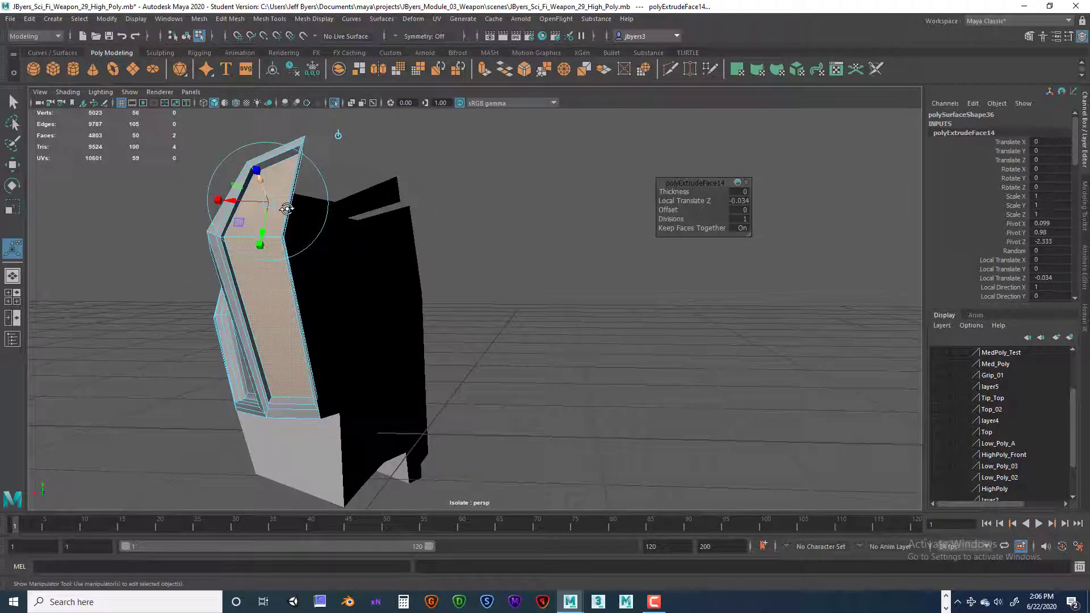
key(ctrl+e)
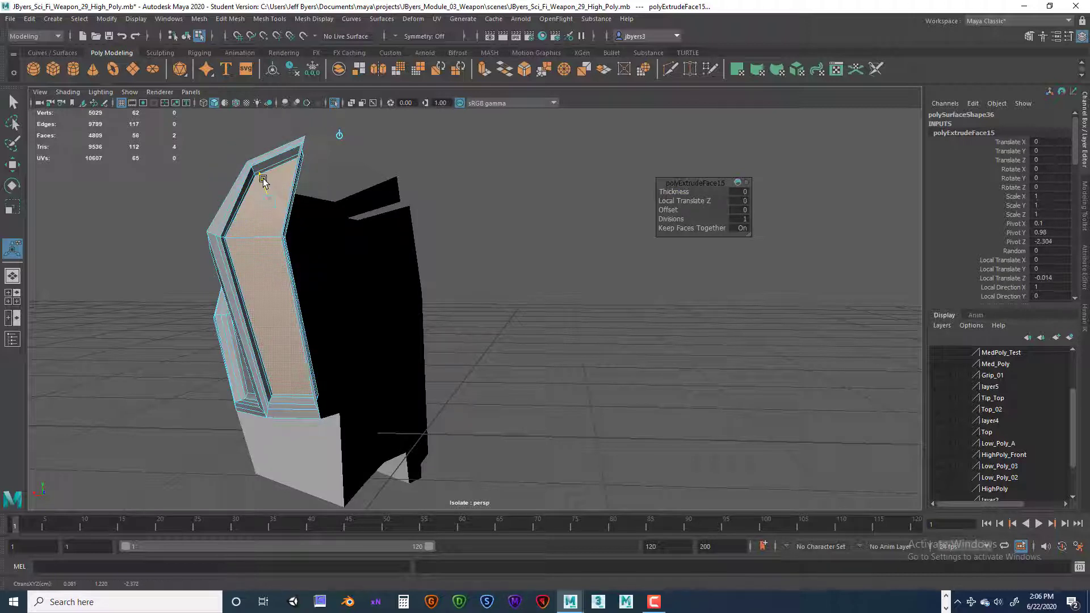
drag(263, 179, 263, 181)
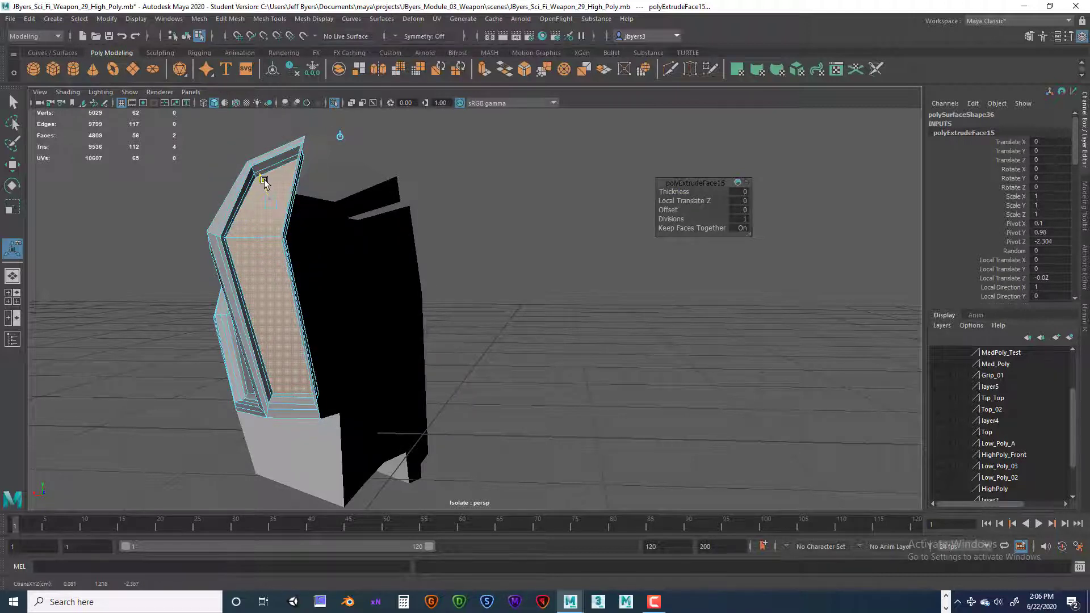
- Delete the narrow extruded faces along the open centre line of the cap's recessed end, on both its upper and lower halves
alt+drag(324, 243, 340, 259)
right_drag(387, 170, 382, 202)
scroll(396, 213, up, 4)
click(355, 225)
mouse_move(343, 233)
alt+mouse_down()
mouse_move(326, 257)
mouse_move(329, 244)
alt+mouse_up()
click(246, 197)
alt+drag(250, 199, 288, 226)
click(288, 226)
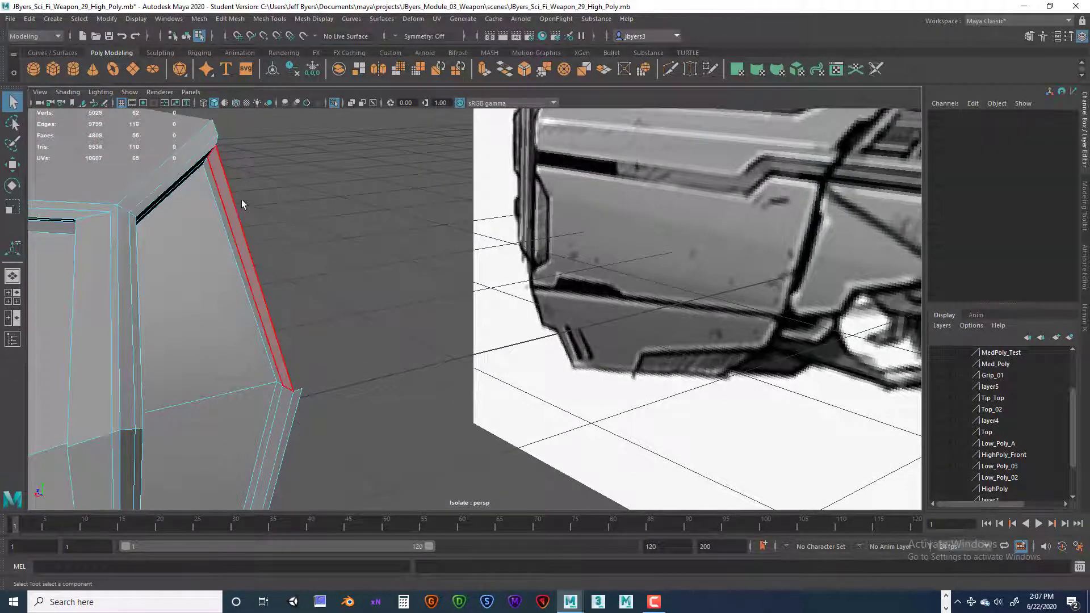
click(226, 191)
key(Delete)
click(220, 203)
key(Delete)
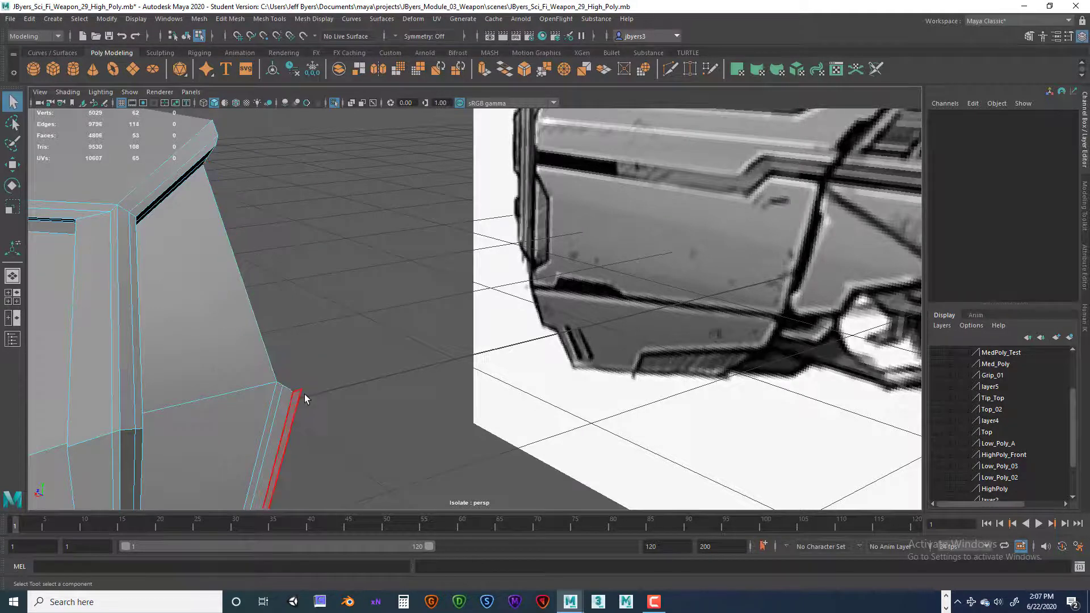
click(296, 404)
key(Delete)
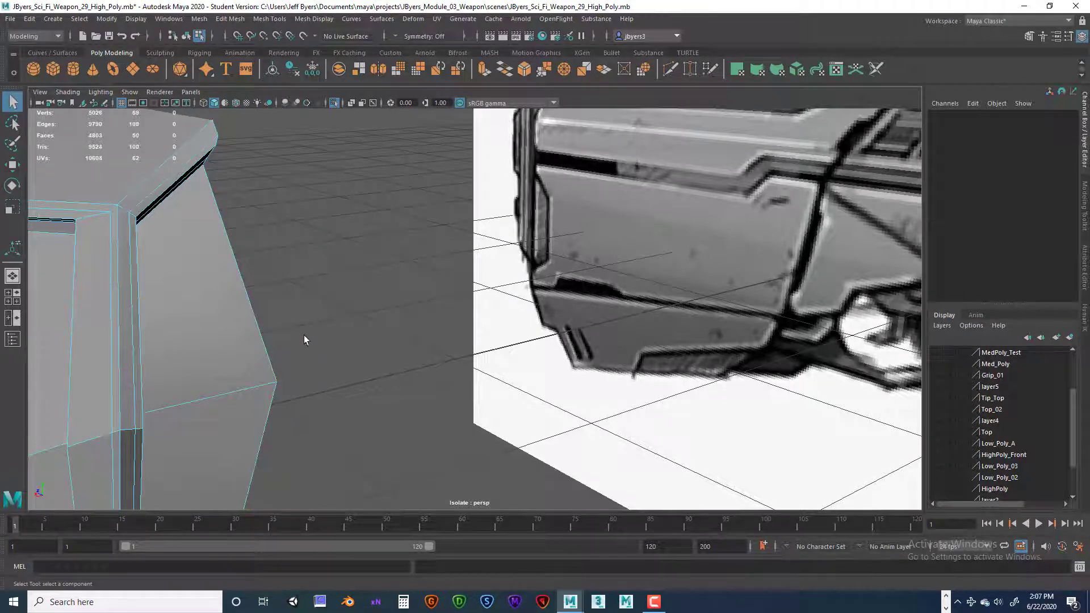
- Grid-snap the upper centre vertices of the cap's recessed end sideways onto the centre line
alt+drag(248, 305, 317, 267)
right_drag(233, 195, 181, 195)
click(233, 196)
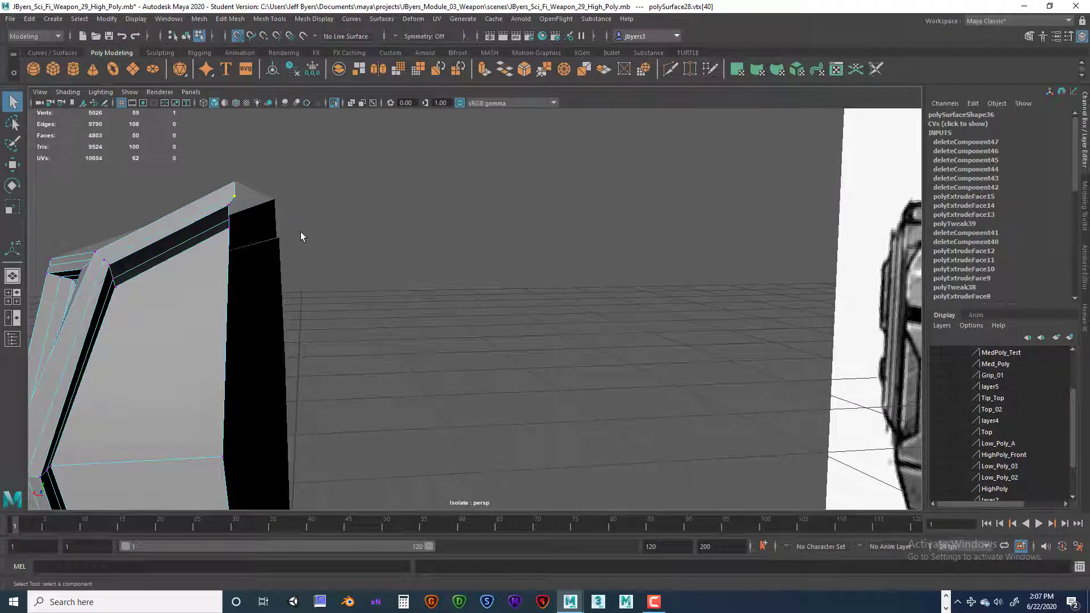
key(w)
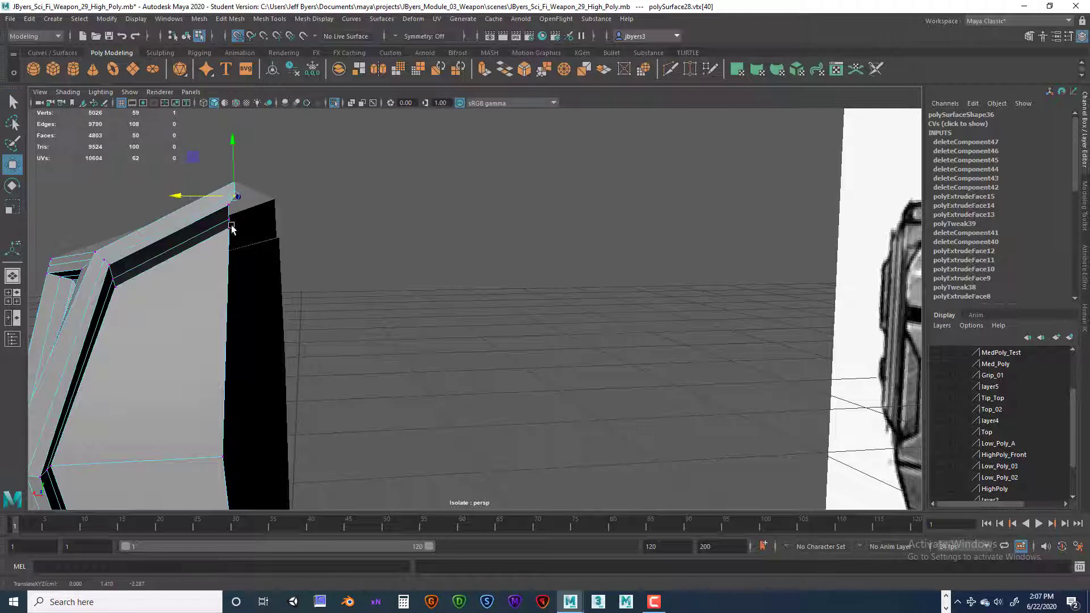
key(q)
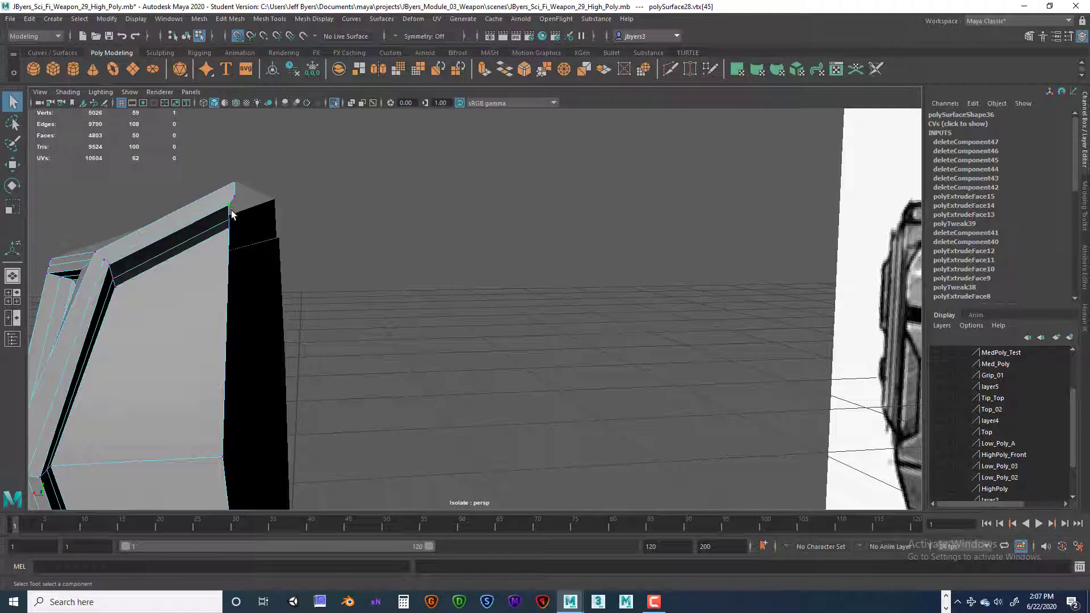
key(w)
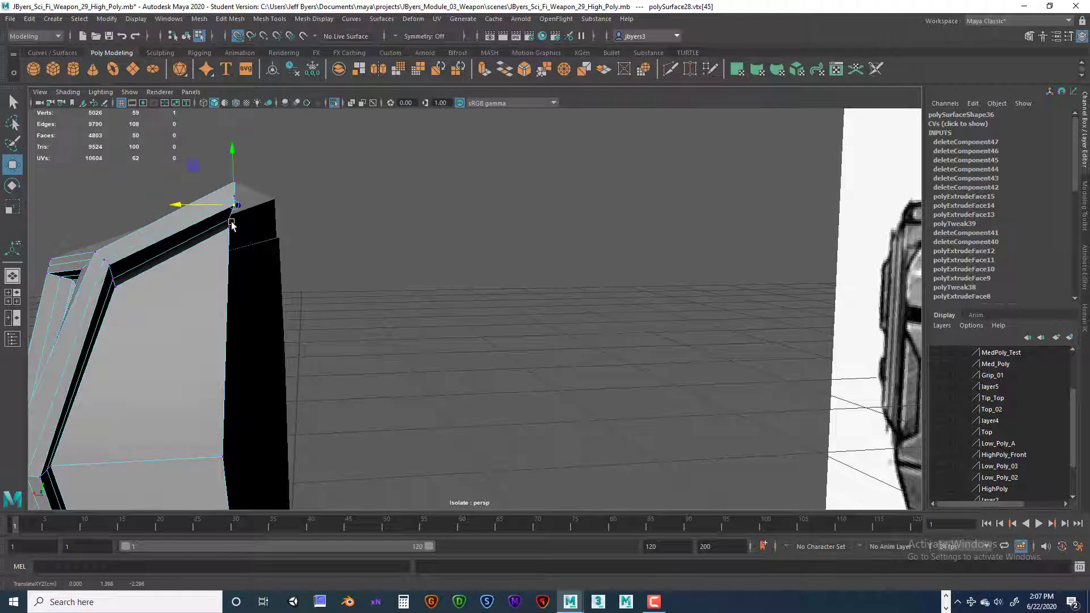
click(230, 220)
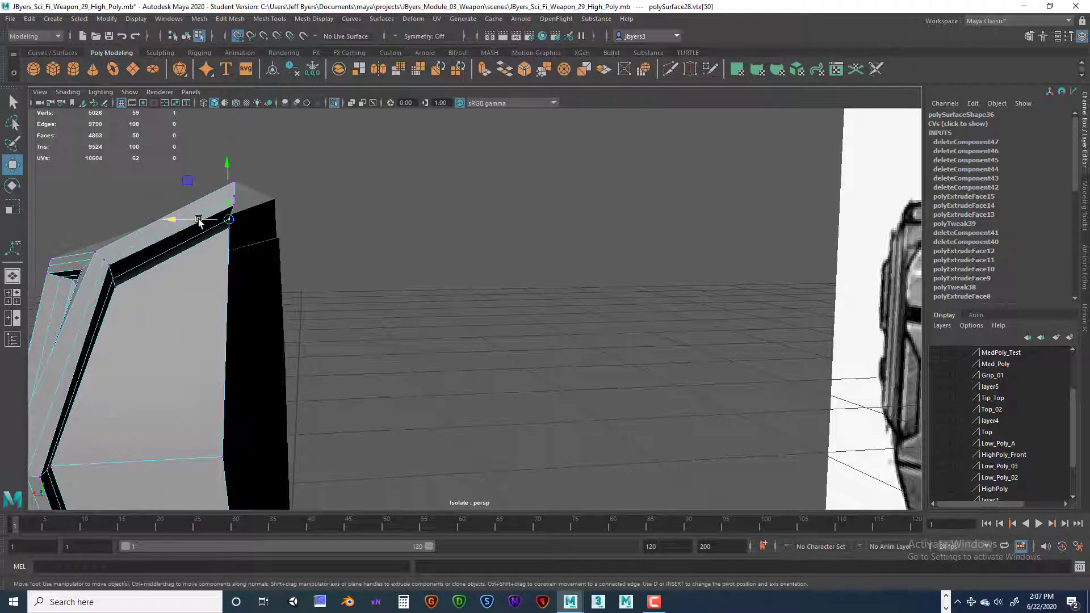
click(228, 230)
drag(197, 226, 215, 228)
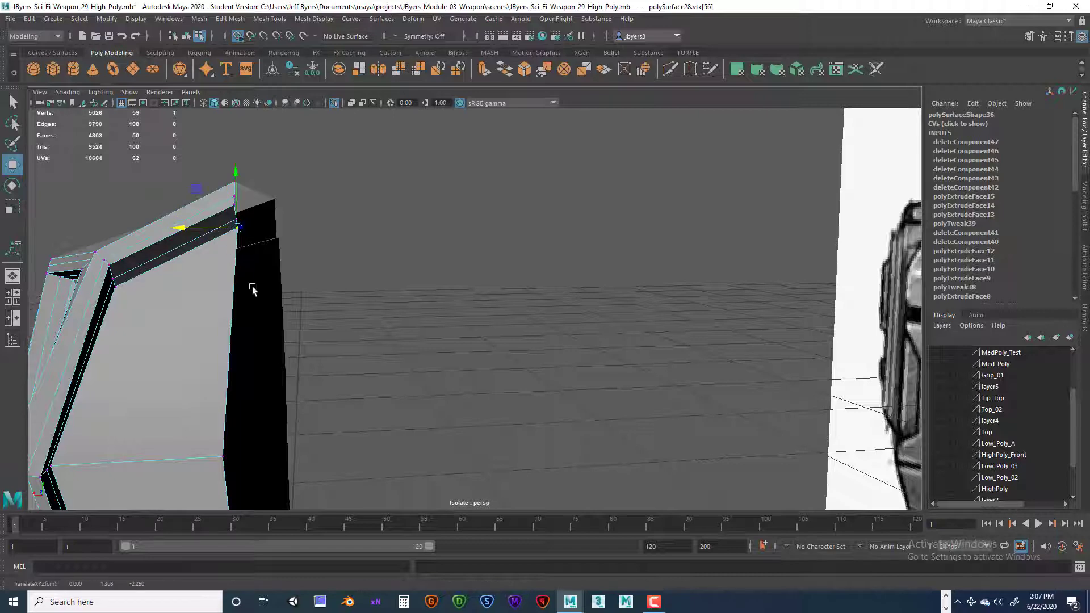
- Grid-snap the middle and lower centre vertices of the cap's recessed end sideways onto the centre line
alt+middle_drag(306, 322, 334, 217)
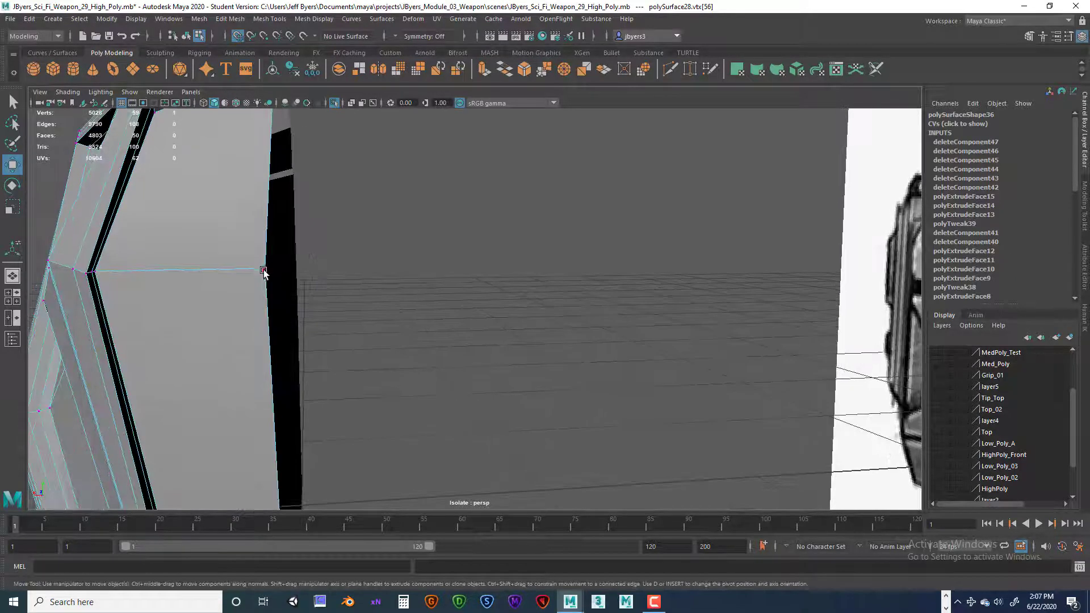
click(263, 270)
drag(226, 270, 243, 270)
alt+drag(364, 335, 367, 314)
alt+middle_drag(368, 315, 380, 227)
click(315, 351)
drag(281, 351, 287, 351)
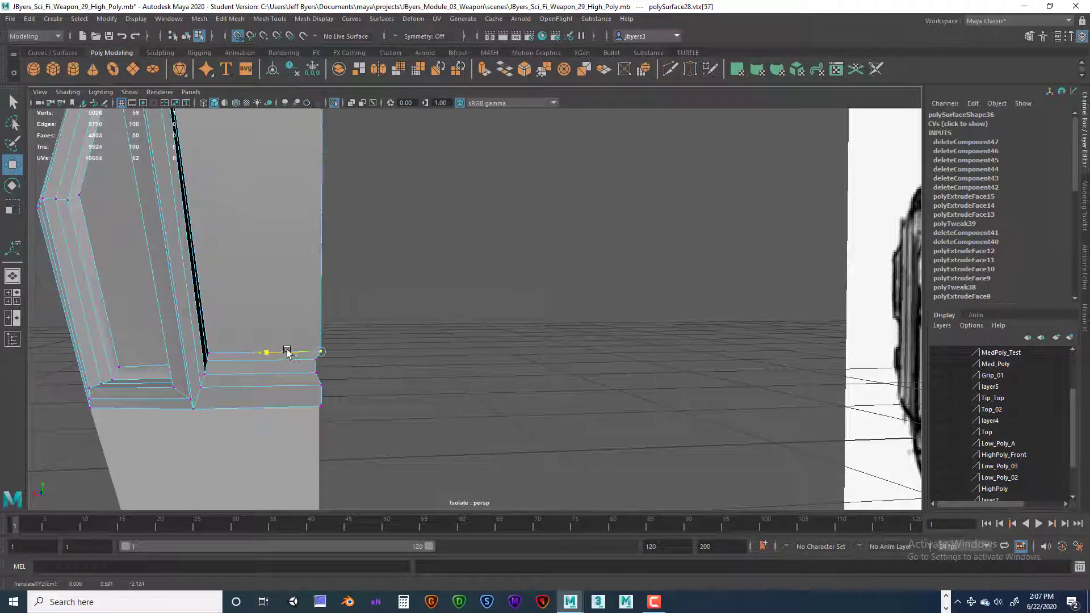
click(317, 361)
click(318, 373)
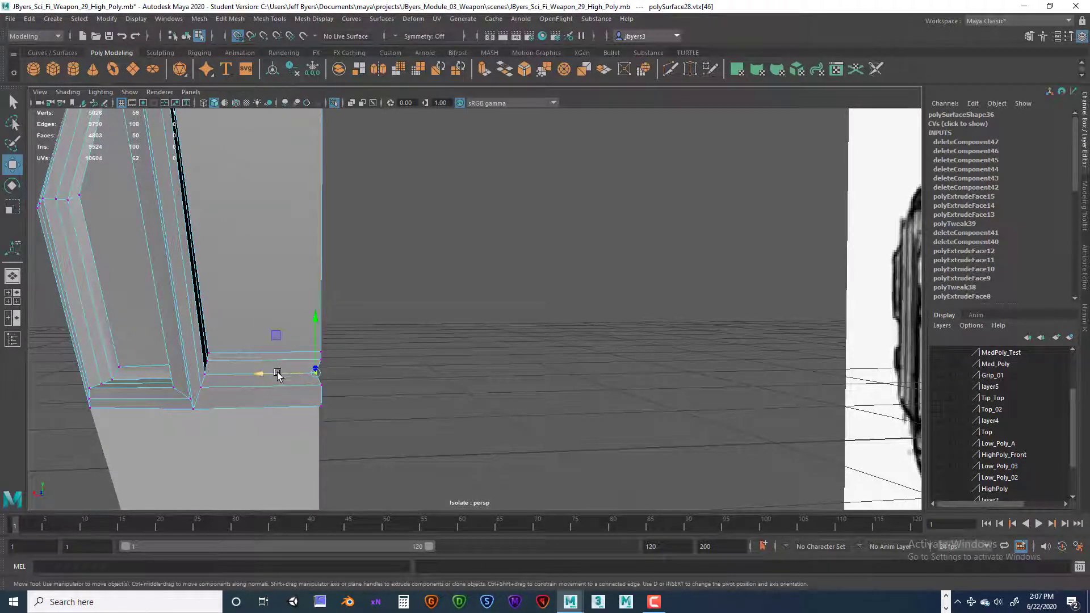
mouse_move(278, 376)
mouse_down()
mouse_move(326, 404)
mouse_move(289, 390)
mouse_up()
click(322, 388)
scroll(393, 397, down, 3)
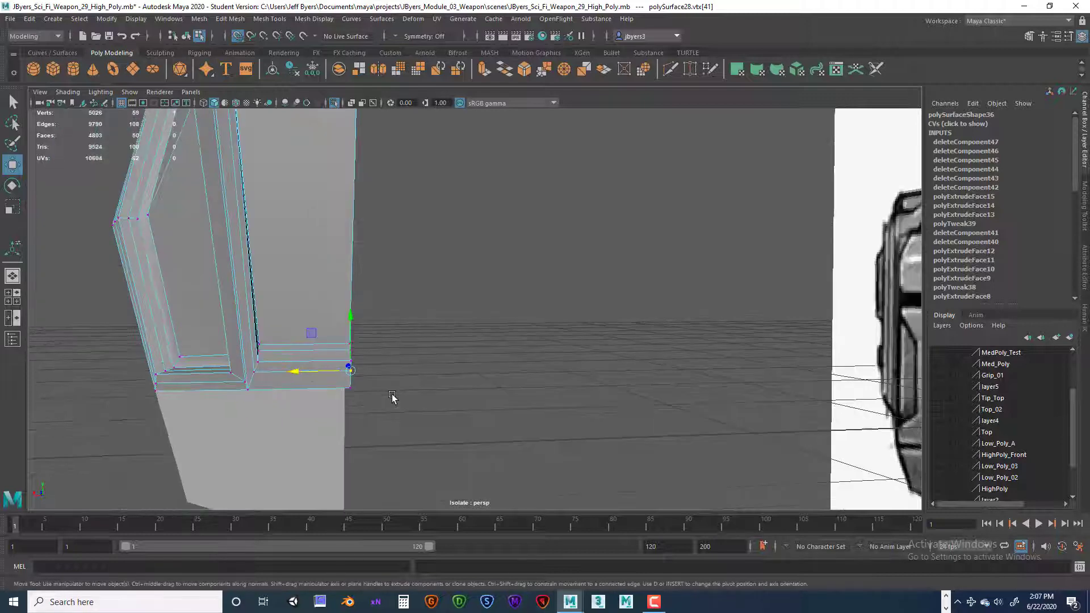
- Examine the recessed rear cap from behind and from the side against the reference weapon
alt+drag(402, 396, 399, 367)
alt+right_drag(402, 368, 579, 370)
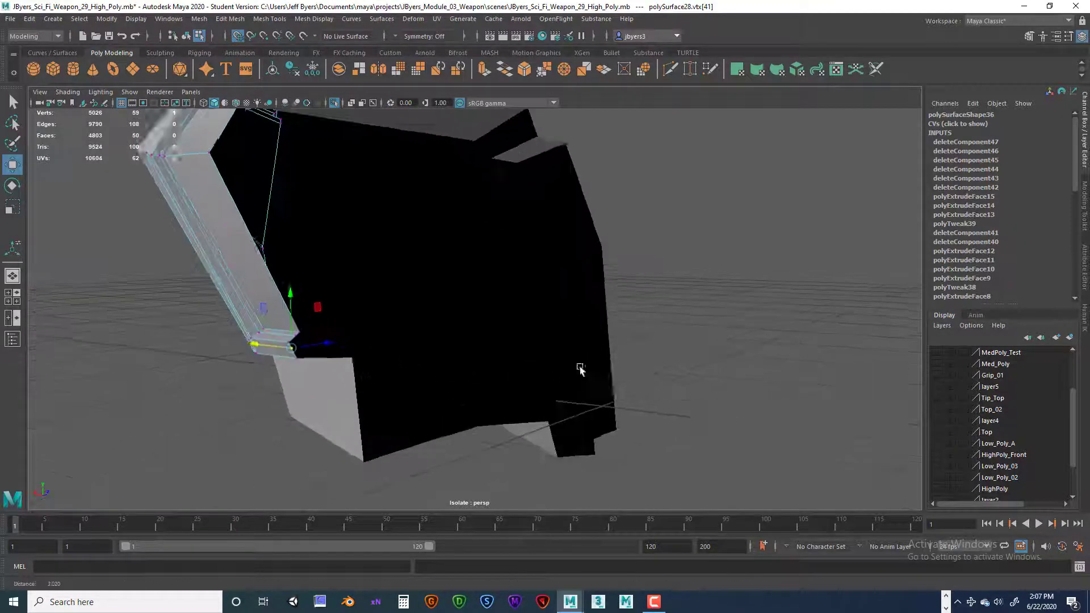
alt+middle_drag(321, 312, 358, 397)
alt+drag(358, 397, 408, 410)
right_click(343, 284)
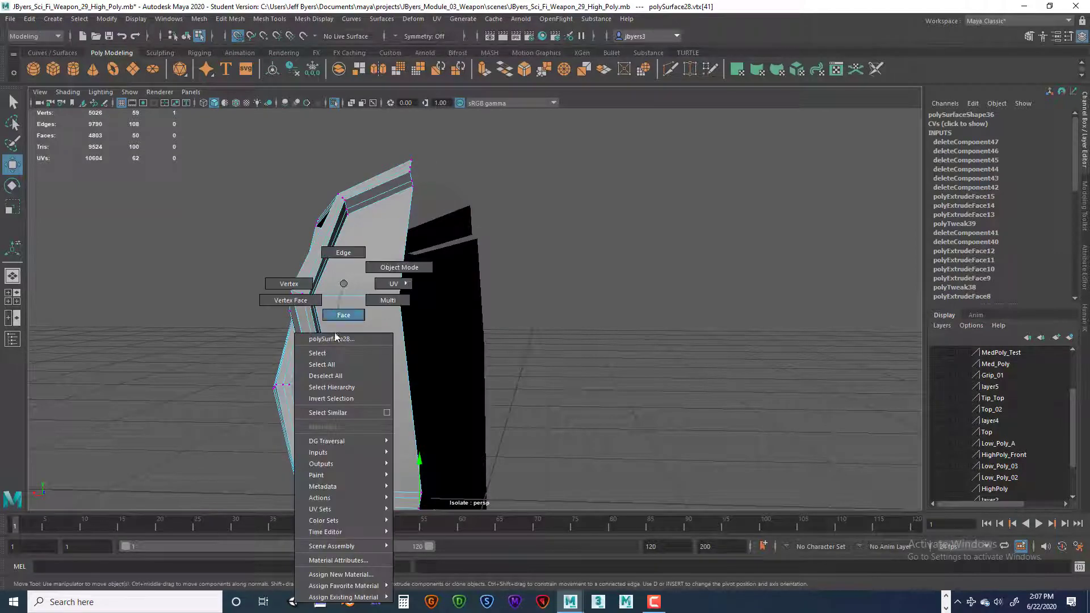
right_drag(335, 351, 335, 353)
scroll(404, 359, down, 4)
alt+drag(405, 360, 521, 364)
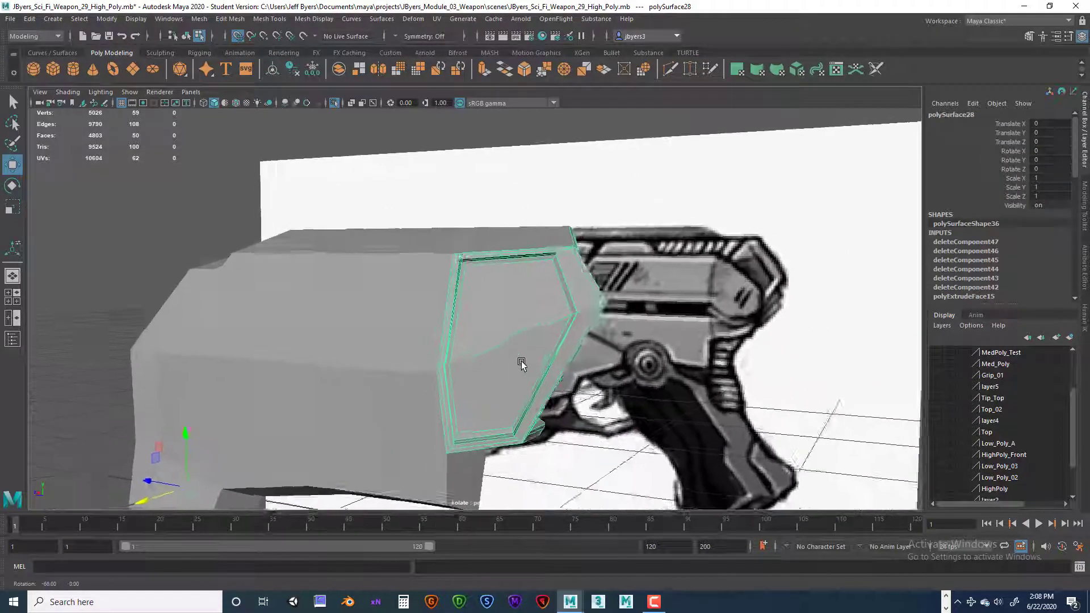
scroll(521, 364, down, 1)
alt+middle_drag(521, 364, 487, 253)
alt+drag(487, 254, 470, 276)
- Examine the underside of the main shell where it meets the rear cap
right_drag(470, 276, 459, 346)
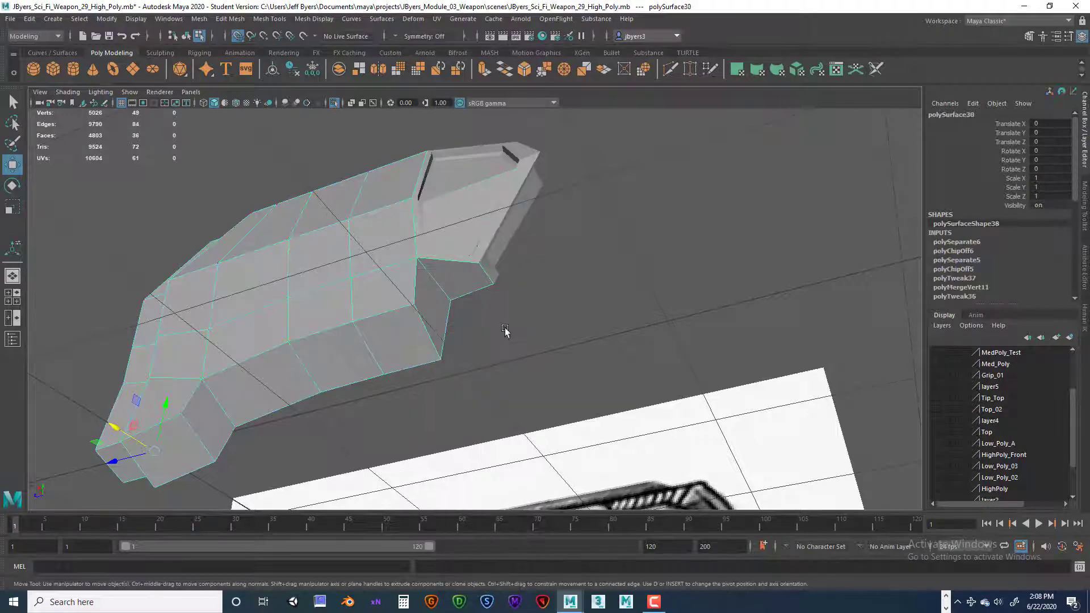
click(505, 331)
alt+drag(505, 331, 475, 306)
click(466, 294)
scroll(493, 307, up, 2)
scroll(482, 290, up, 3)
scroll(521, 327, down, 4)
right_drag(474, 291, 472, 360)
alt+drag(512, 343, 449, 311)
scroll(459, 363, up, 3)
alt+middle_drag(448, 311, 489, 348)
alt+right_drag(489, 348, 647, 377)
mouse_move(511, 347)
alt+mouse_down()
mouse_move(491, 351)
mouse_move(496, 362)
alt+mouse_up()
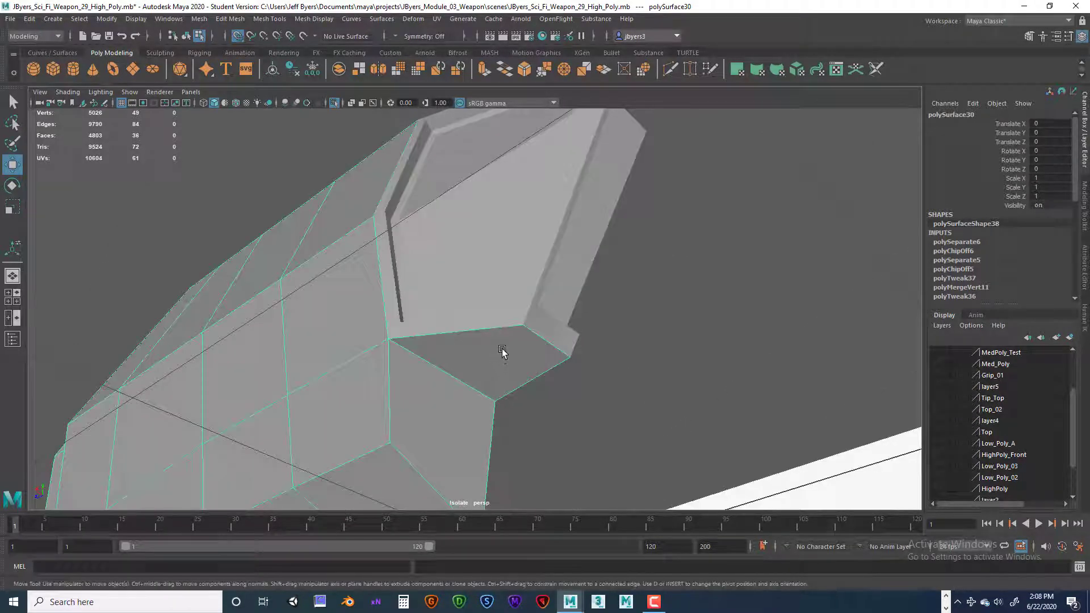
- Extract the shell's small underside face directly below the rear cap as a separate piece
right_drag(495, 362, 497, 324)
click(484, 356)
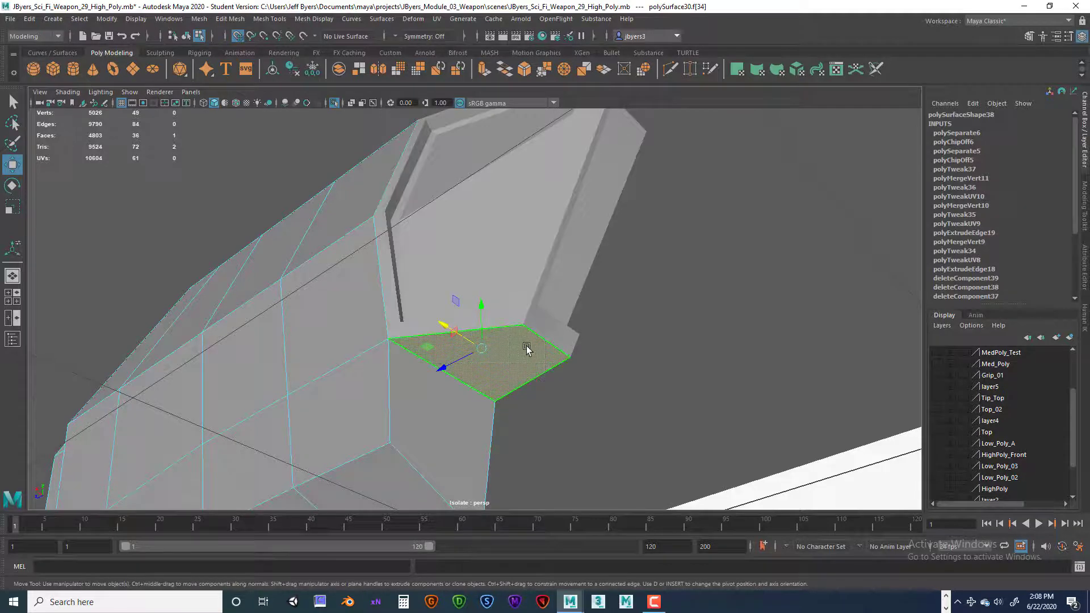
key(space)
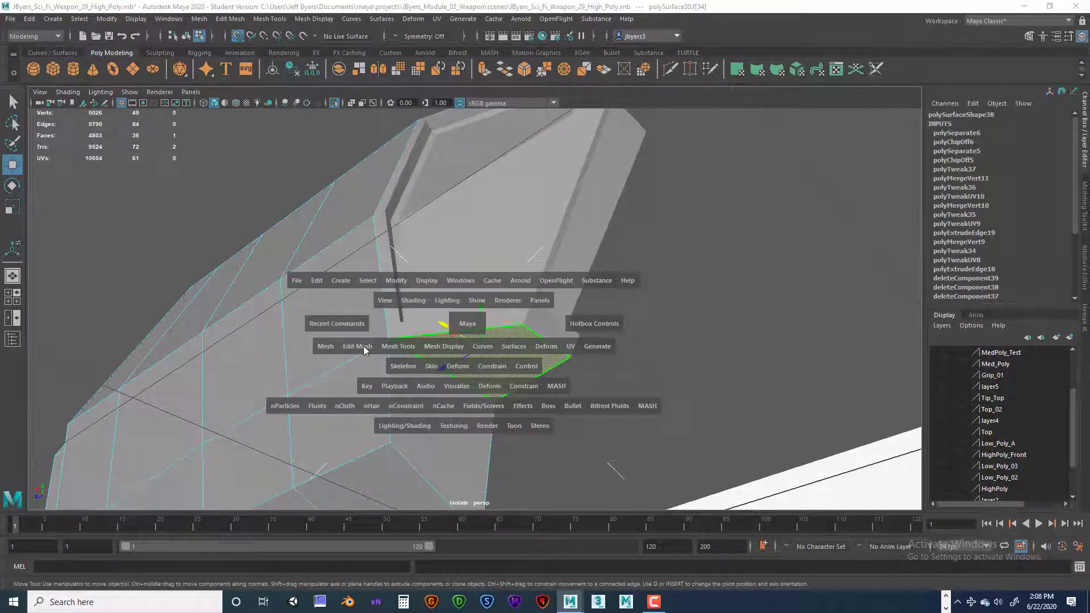
click(364, 348)
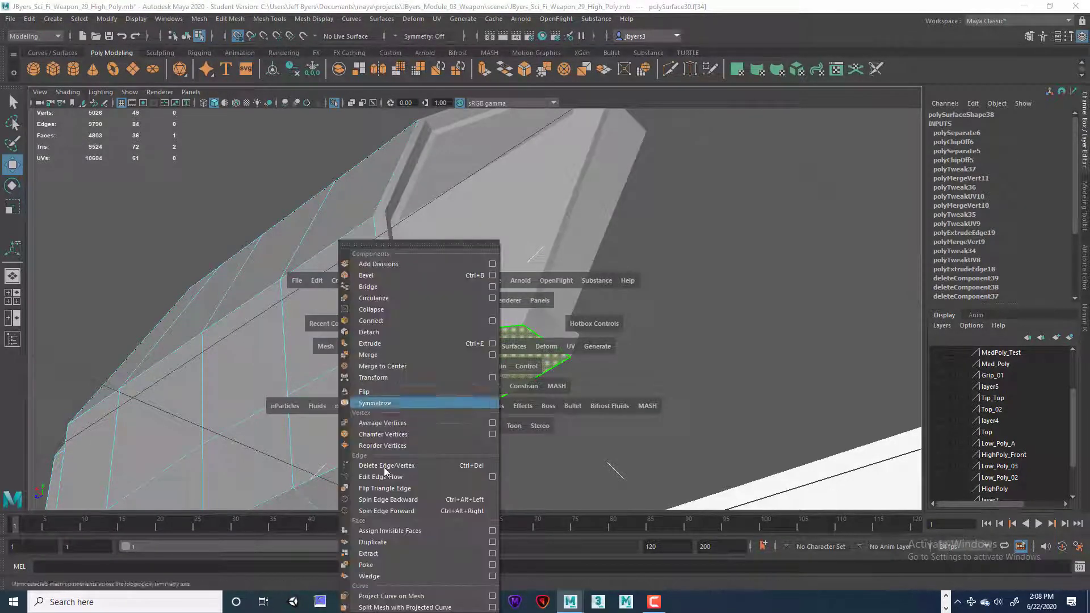
click(388, 557)
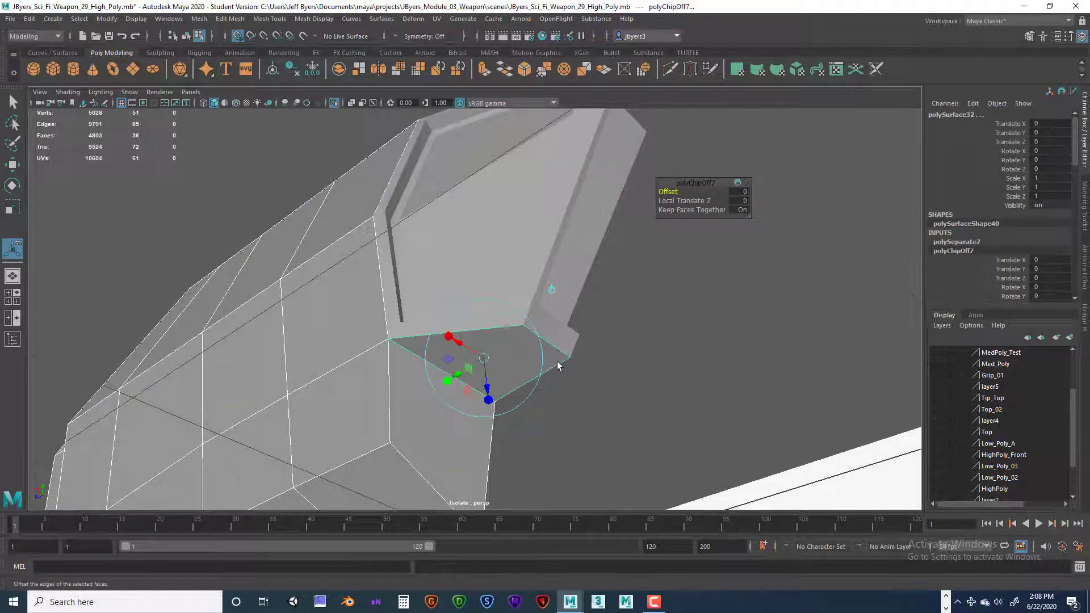
- Combine the extracted underside face with the rear cap into one mesh
right_drag(557, 362, 551, 361)
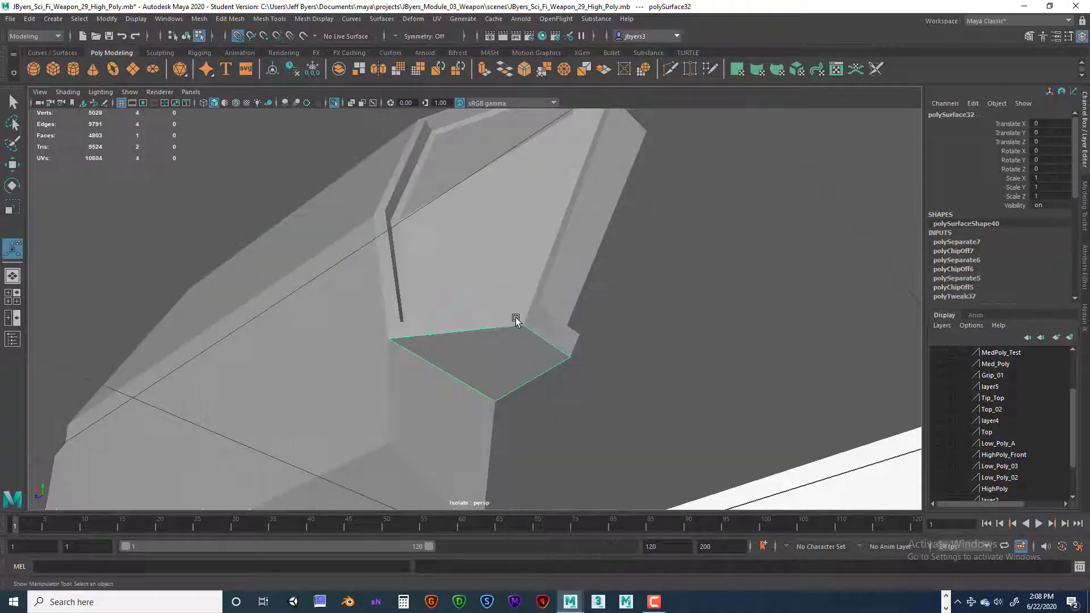
shift+double_click(531, 312)
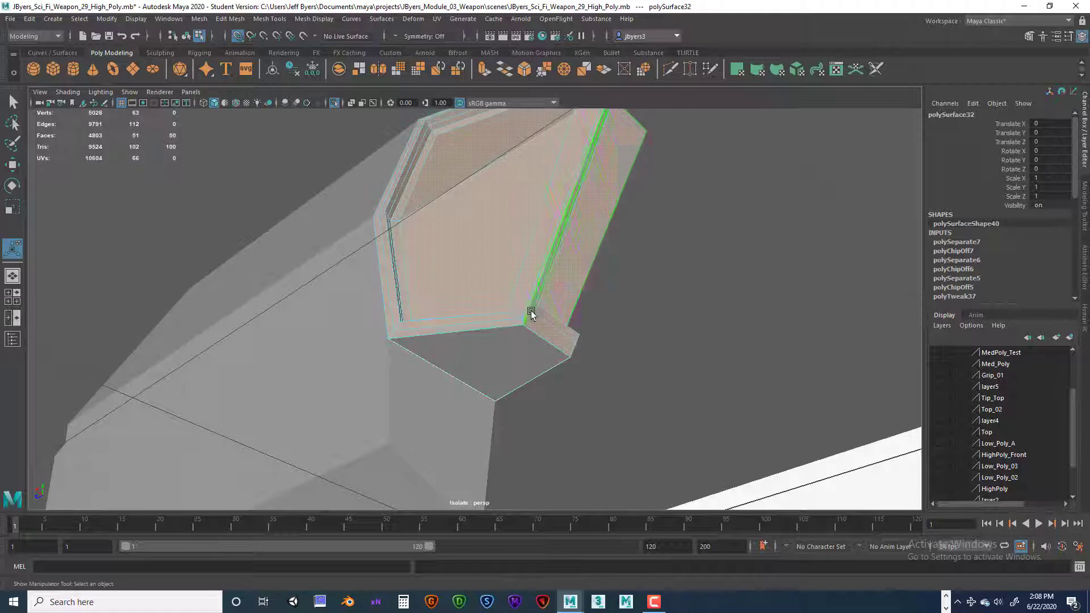
key(w)
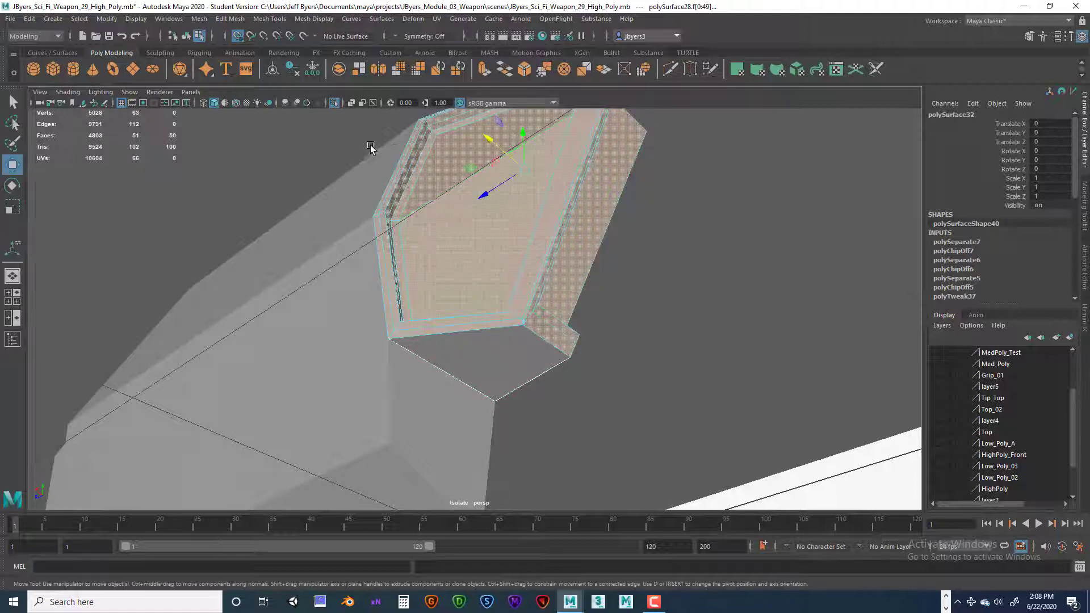
click(187, 36)
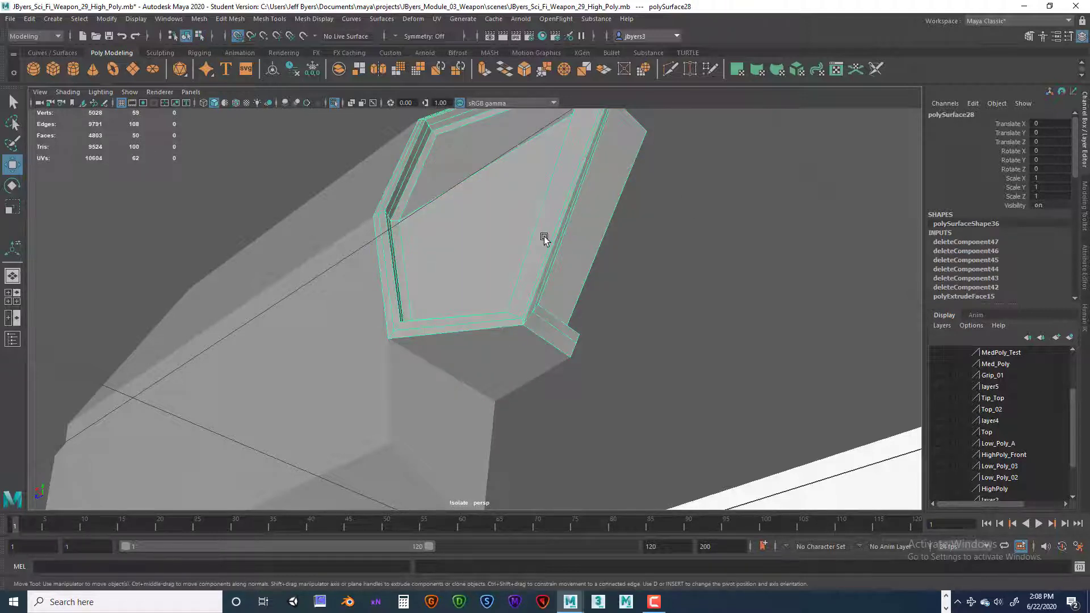
alt+drag(544, 238, 588, 251)
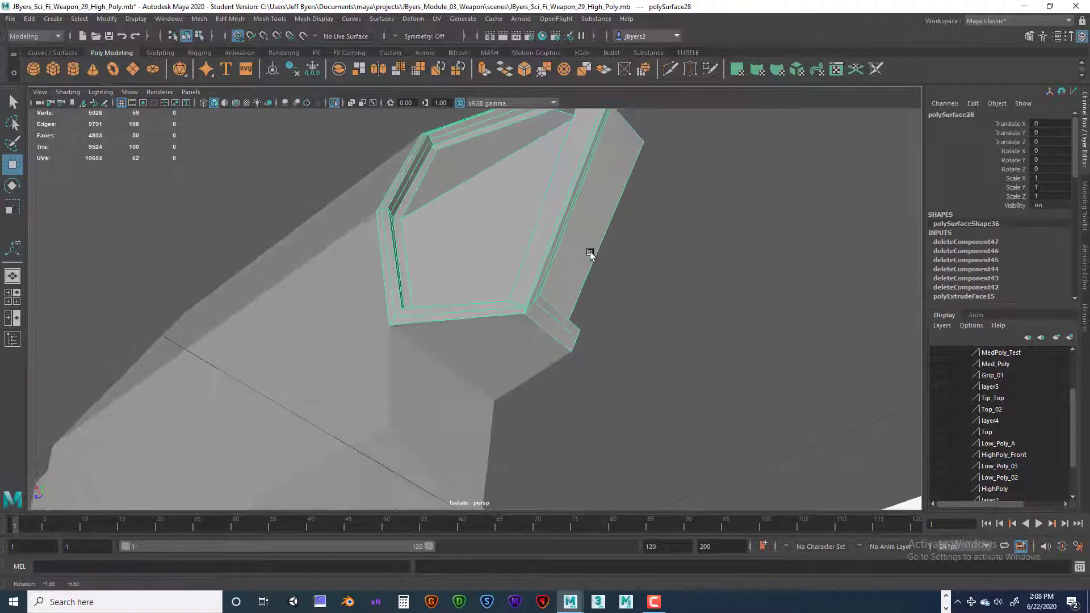
click(514, 343)
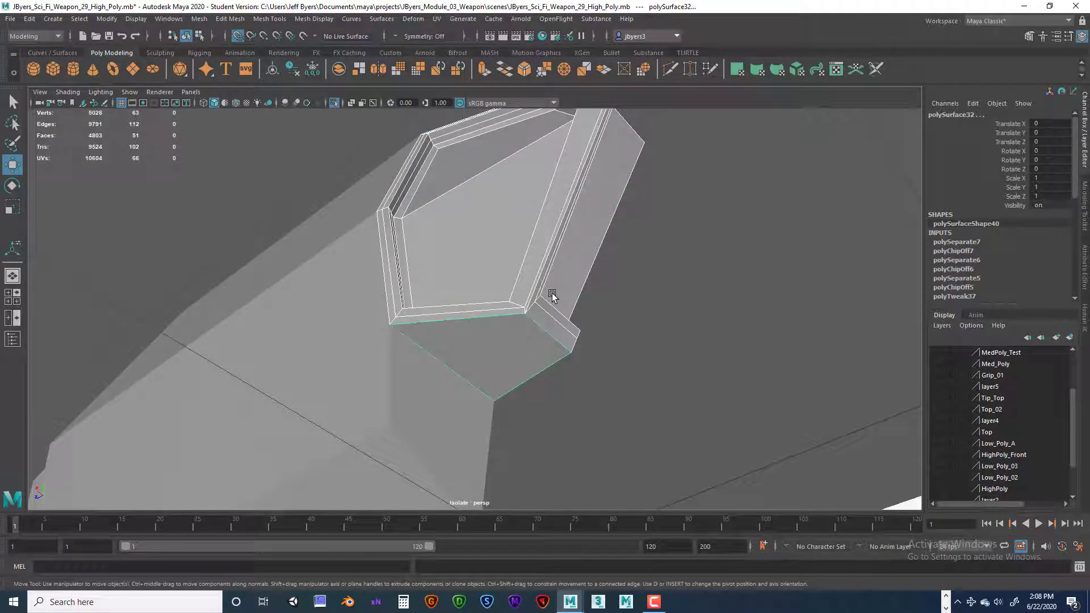
click(339, 71)
scroll(547, 274, up, 3)
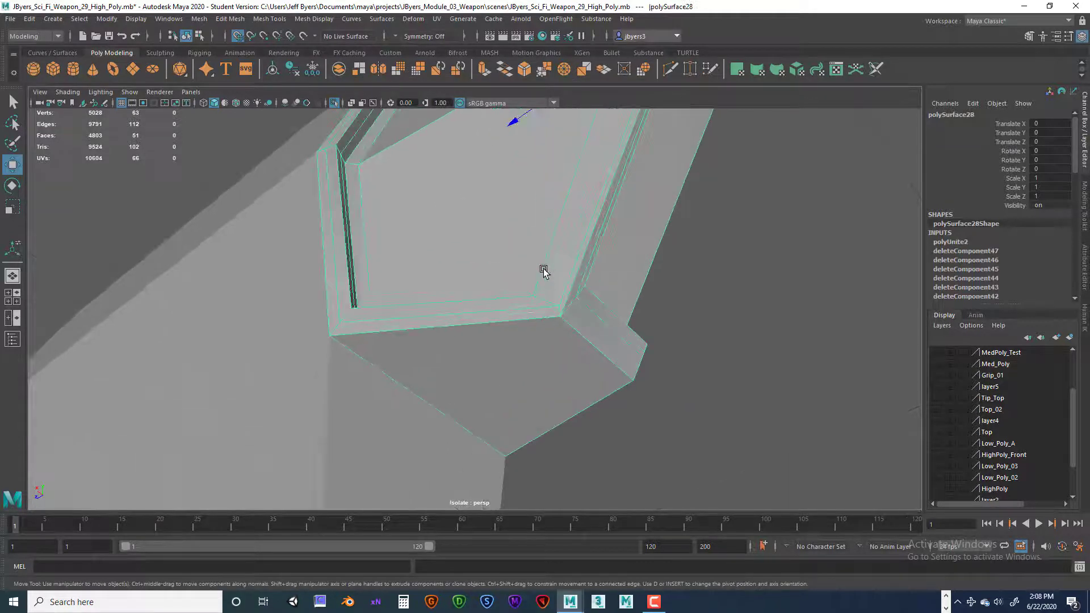
- Merge to center the overlapping vertices at the corner where the underside face meets the rear cap's panel frame and side tab
alt+drag(543, 284, 535, 314)
alt+middle_drag(536, 314, 509, 236)
alt+right_drag(508, 236, 613, 271)
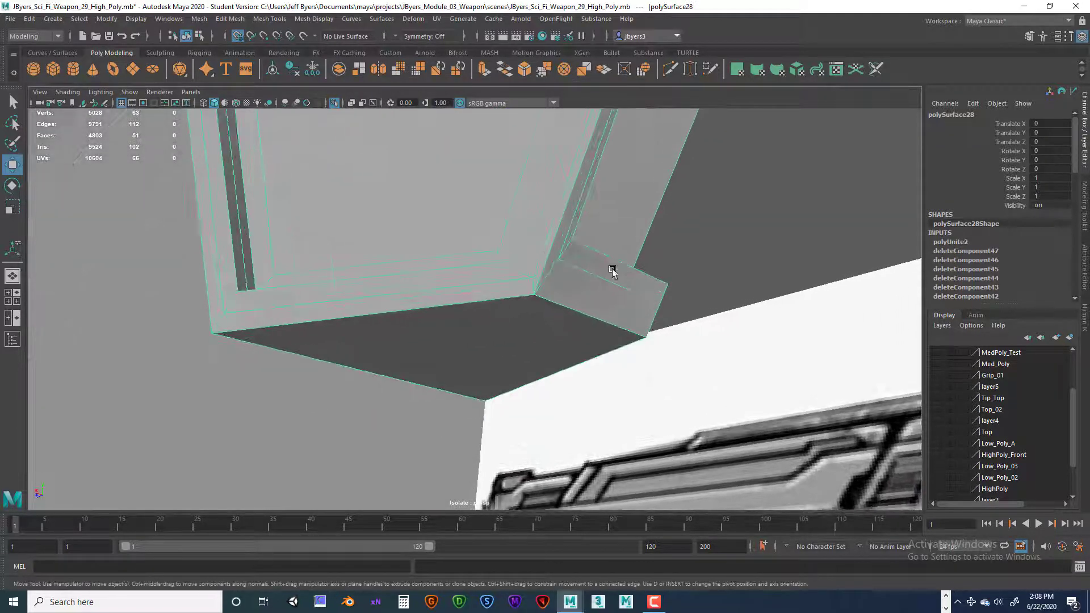
right_click(535, 286)
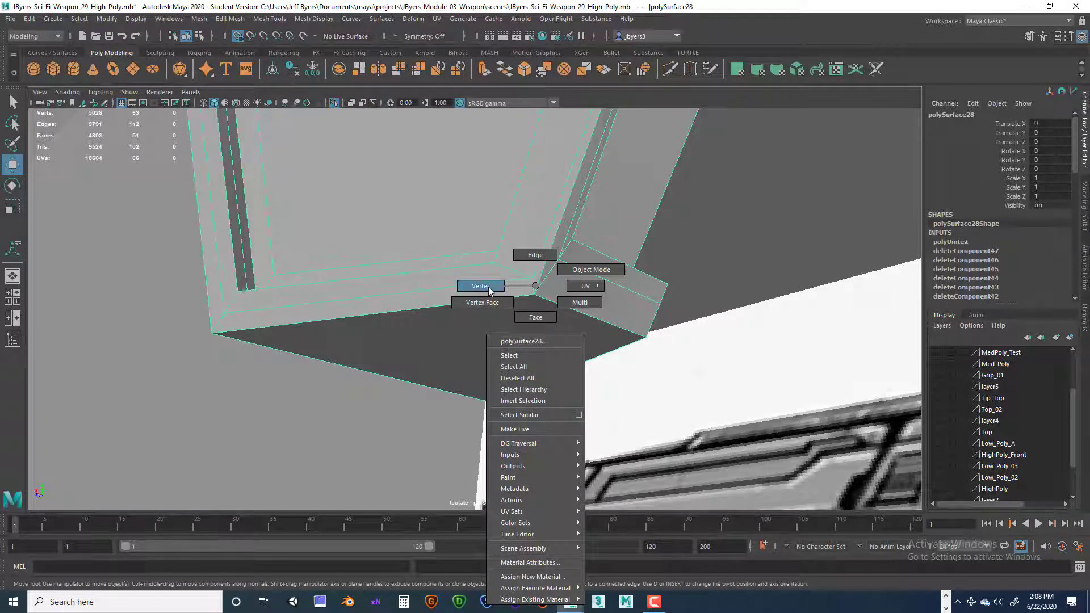
right_drag(536, 286, 489, 290)
alt+drag(547, 318, 535, 328)
key(super)
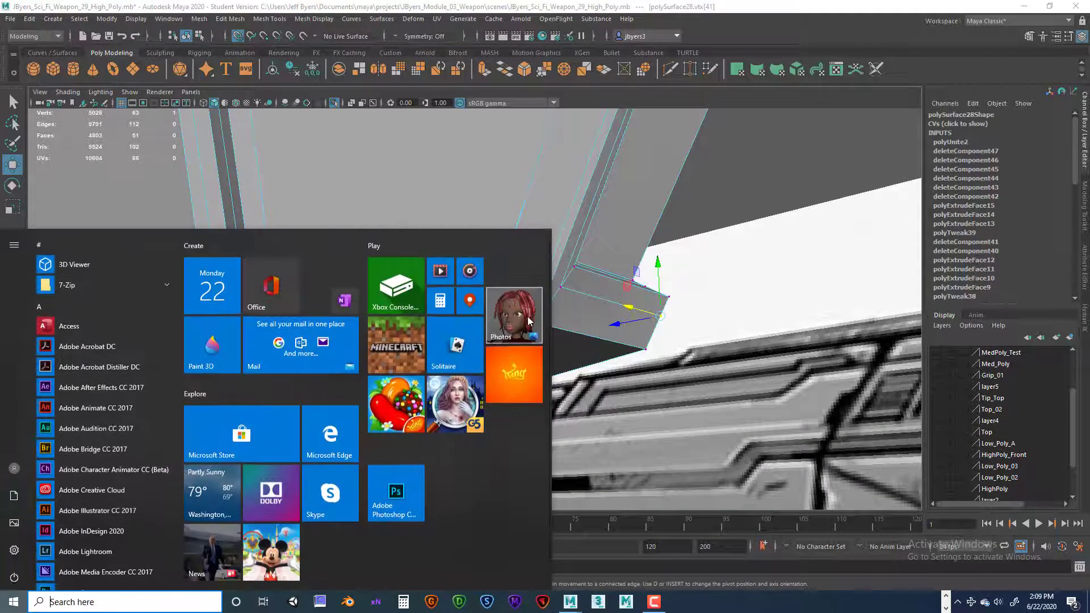
key(super)
click(535, 323)
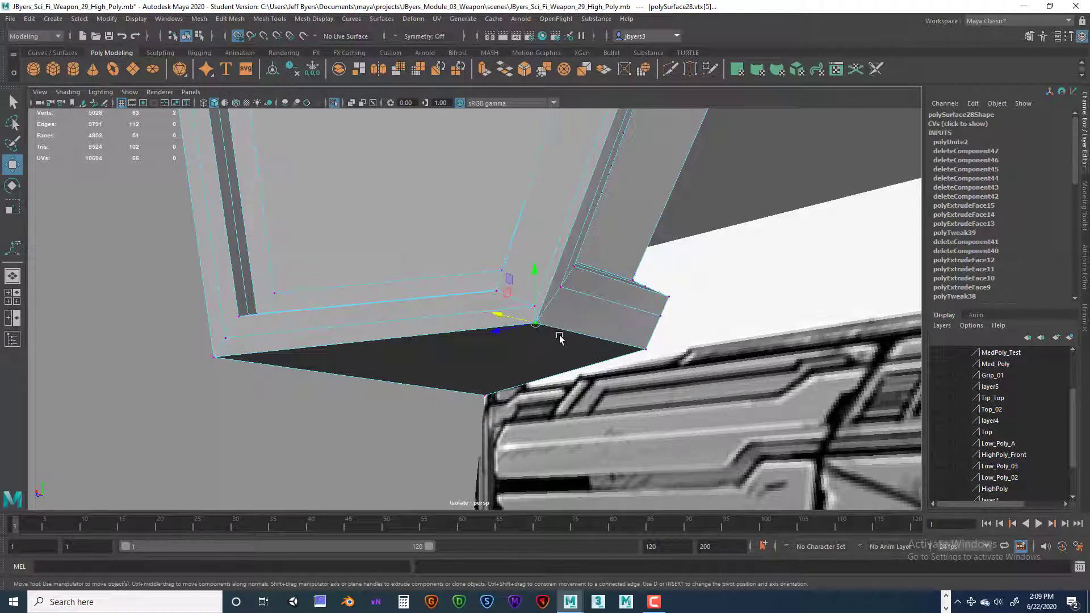
key(space)
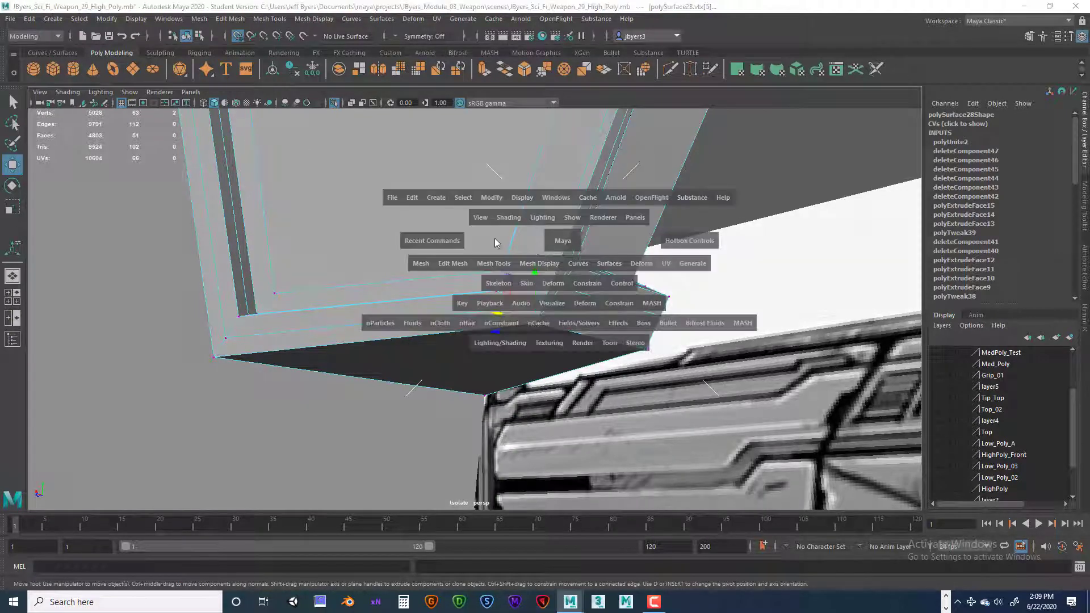
drag(454, 269, 546, 337)
- Merge to center the overlapping vertices at the underside face's corner beside the main shell
alt+middle_drag(547, 337, 616, 318)
drag(344, 324, 367, 340)
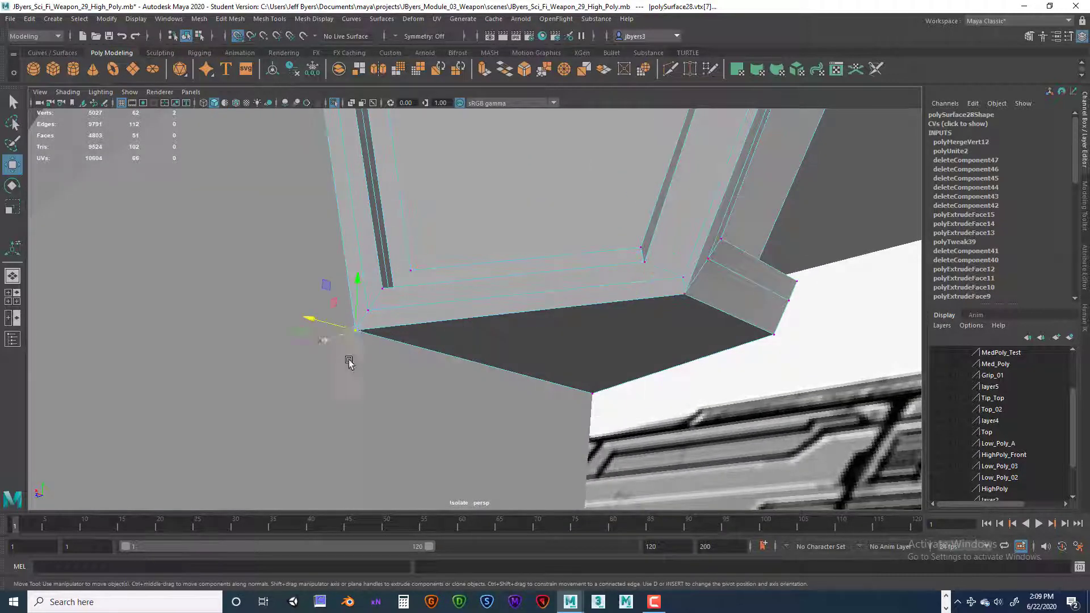
click(334, 322)
click(375, 318)
click(346, 318)
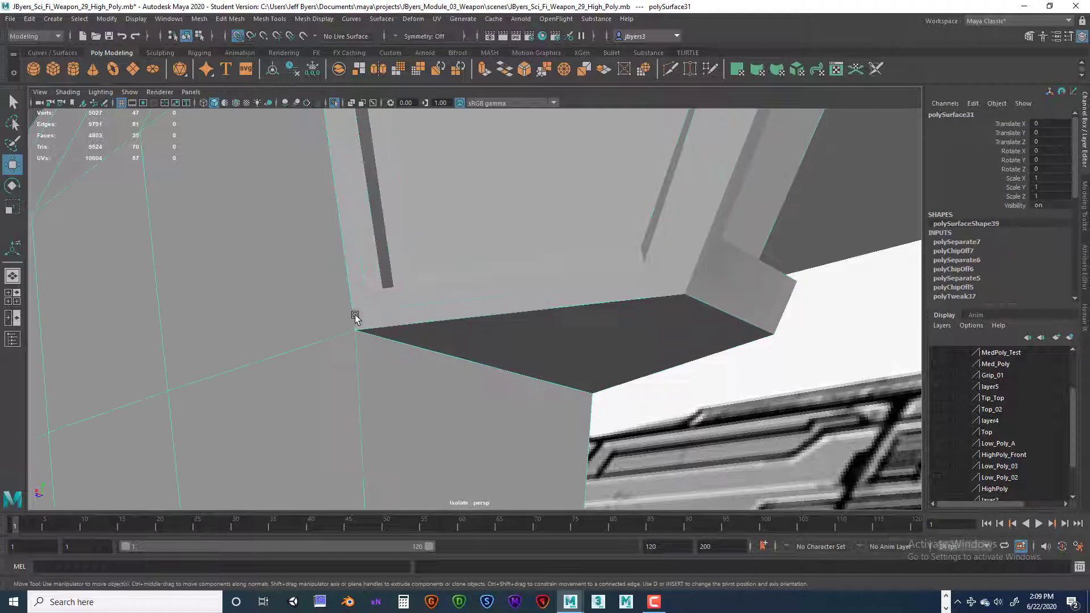
shift+double_click(374, 317)
click(418, 313)
right_drag(423, 279, 368, 280)
drag(340, 312, 355, 332)
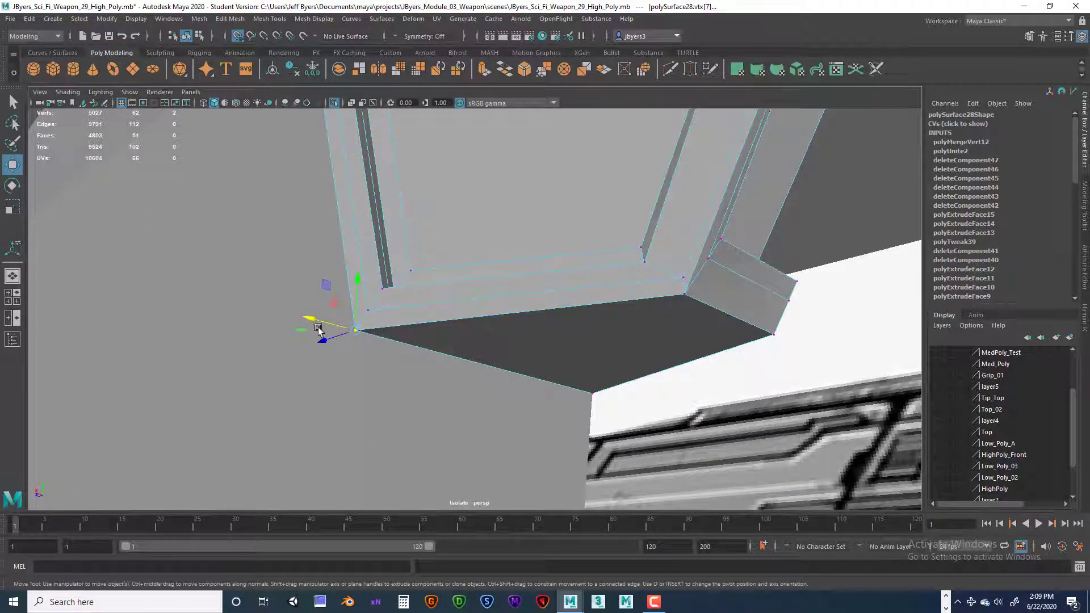
key(space)
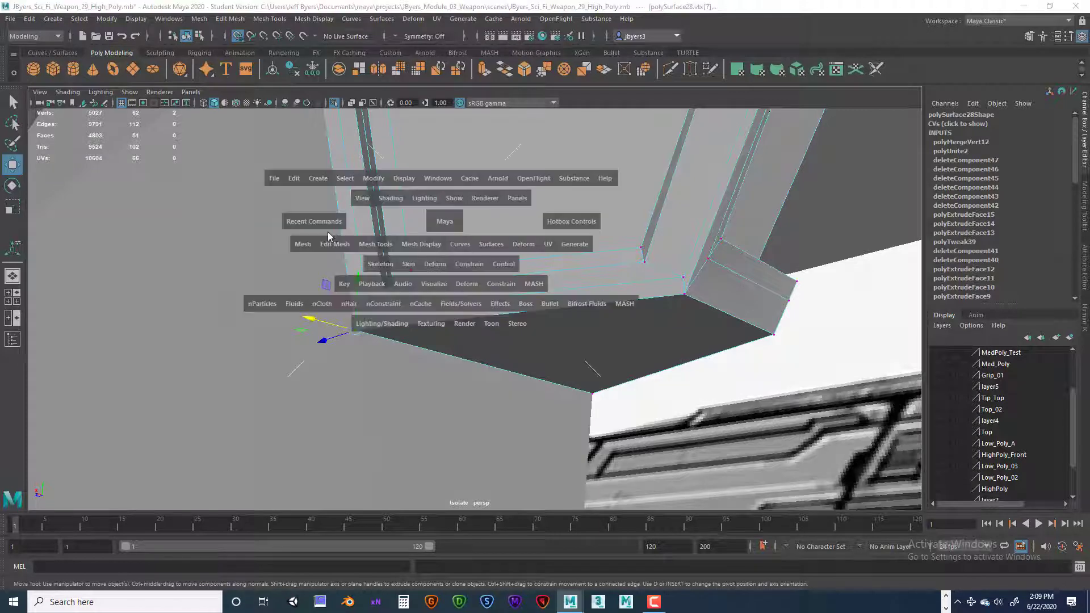
click(329, 244)
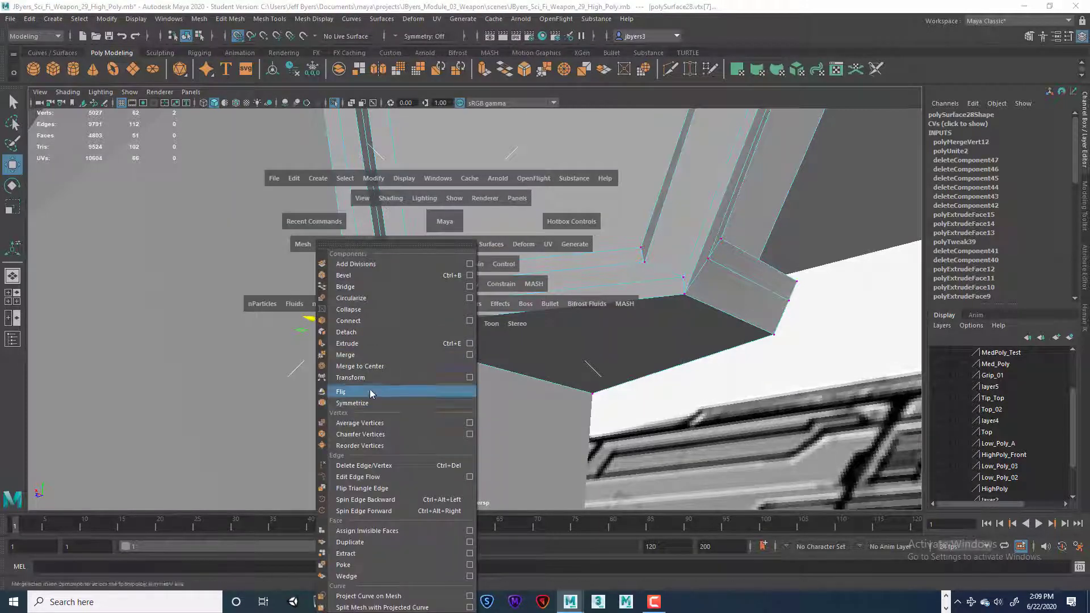
click(367, 367)
- Merge the overlapping vertices at the underside face's remaining corners, seen from the inside of the cap
alt+drag(665, 373, 360, 385)
drag(287, 428, 313, 411)
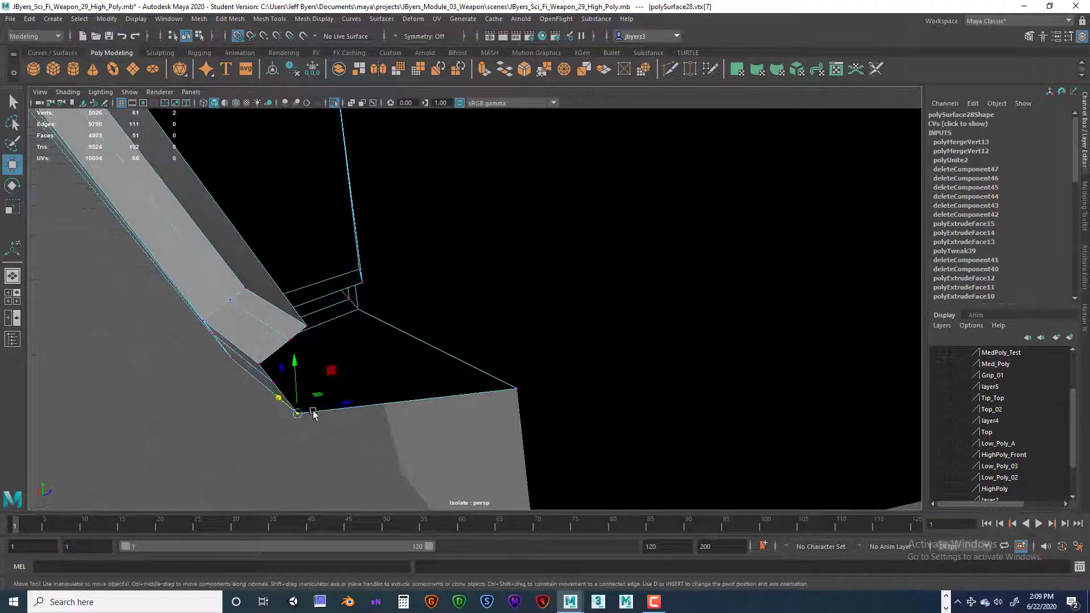
key(g)
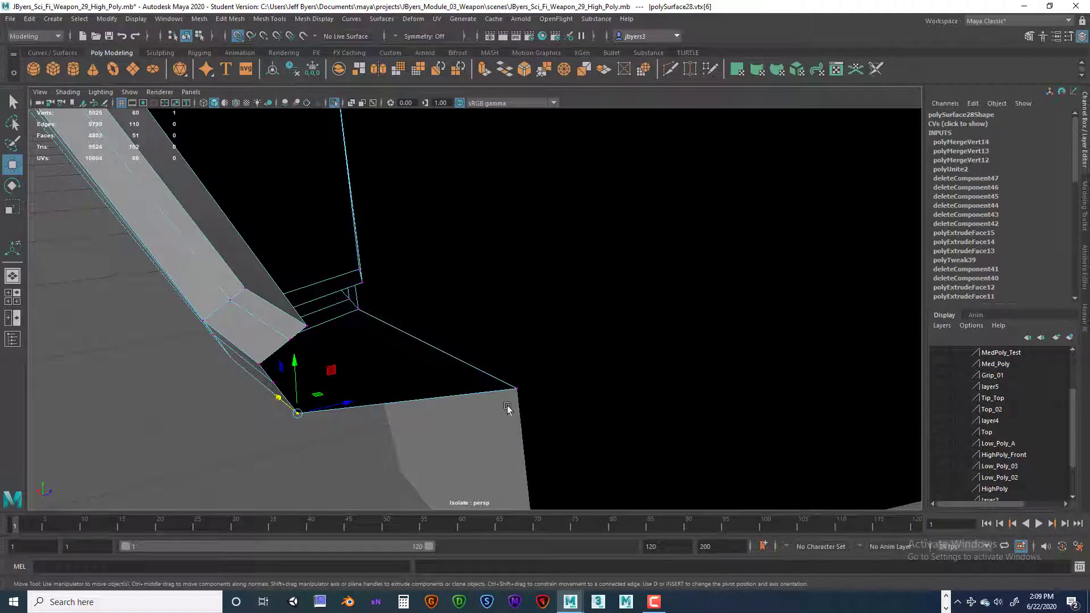
drag(493, 401, 523, 369)
key(g)
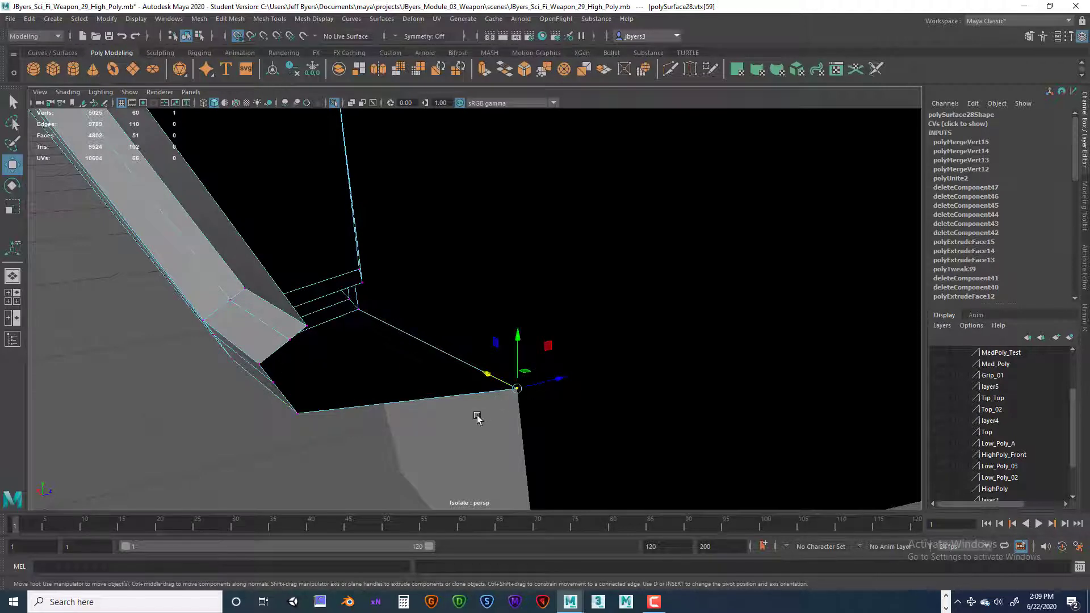
- Examine the welded rear cap from several angles and return it to object mode
alt+drag(441, 431, 558, 372)
scroll(557, 372, down, 2)
alt+drag(484, 348, 485, 279)
scroll(503, 356, up, 2)
scroll(503, 355, down, 5)
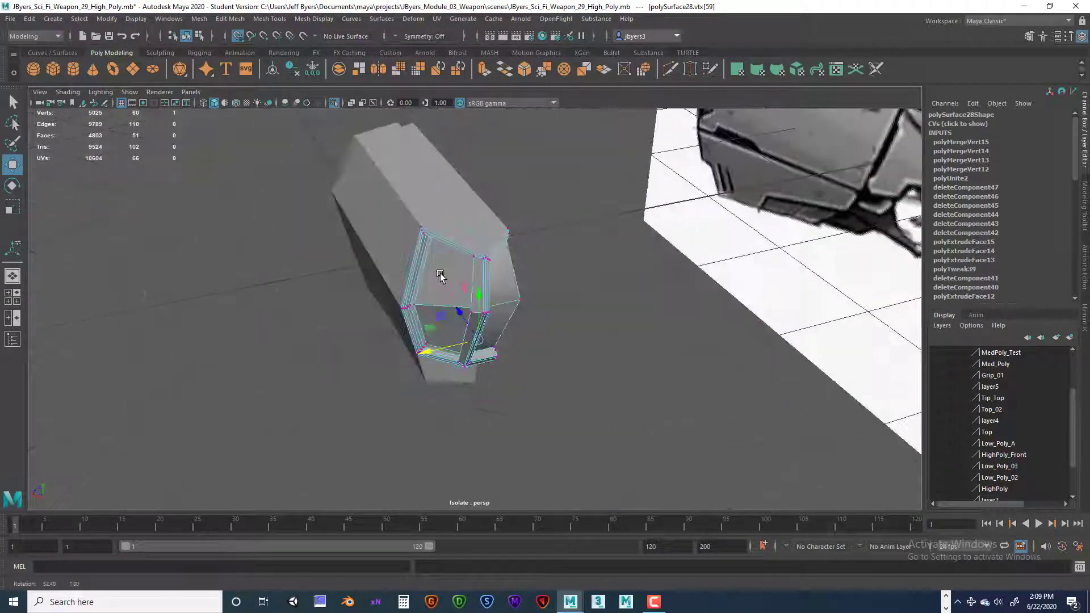
scroll(501, 283, up, 4)
alt+middle_drag(505, 280, 504, 302)
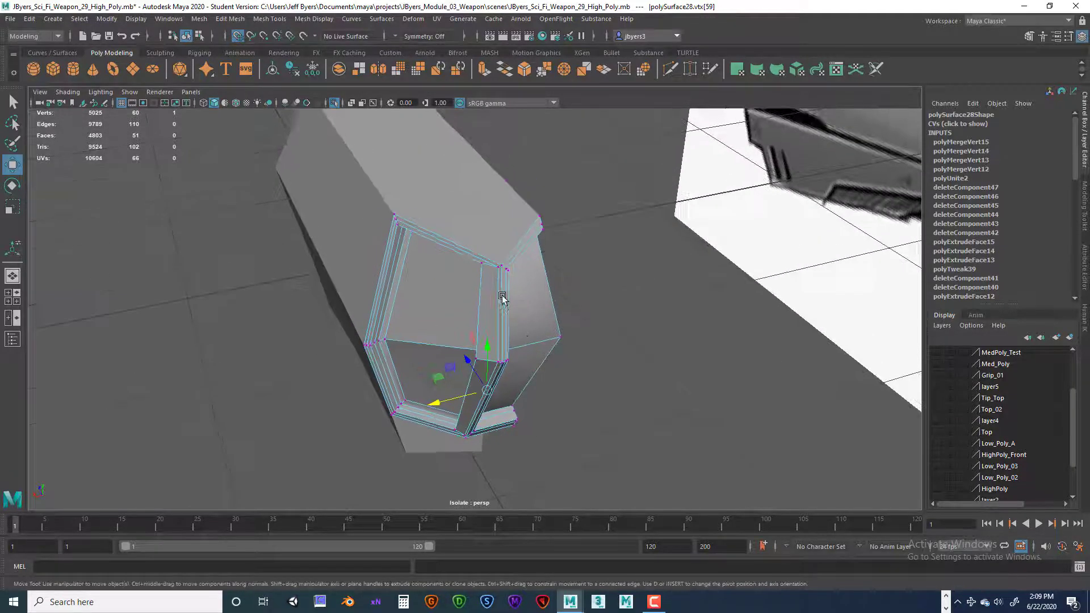
alt+drag(504, 300, 491, 268)
right_drag(491, 268, 485, 340)
scroll(520, 311, down, 3)
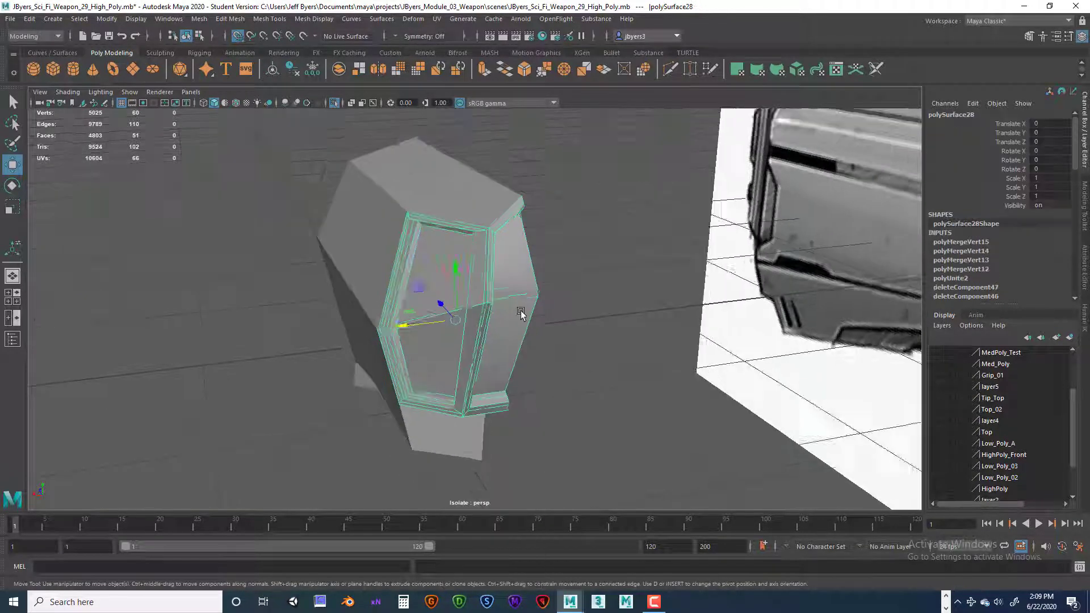
- Preview the rear cap smoothed, restore its unsmoothed display, and examine its recessed panels against the reference
click(576, 308)
alt+drag(461, 319, 506, 317)
click(488, 319)
key(3)
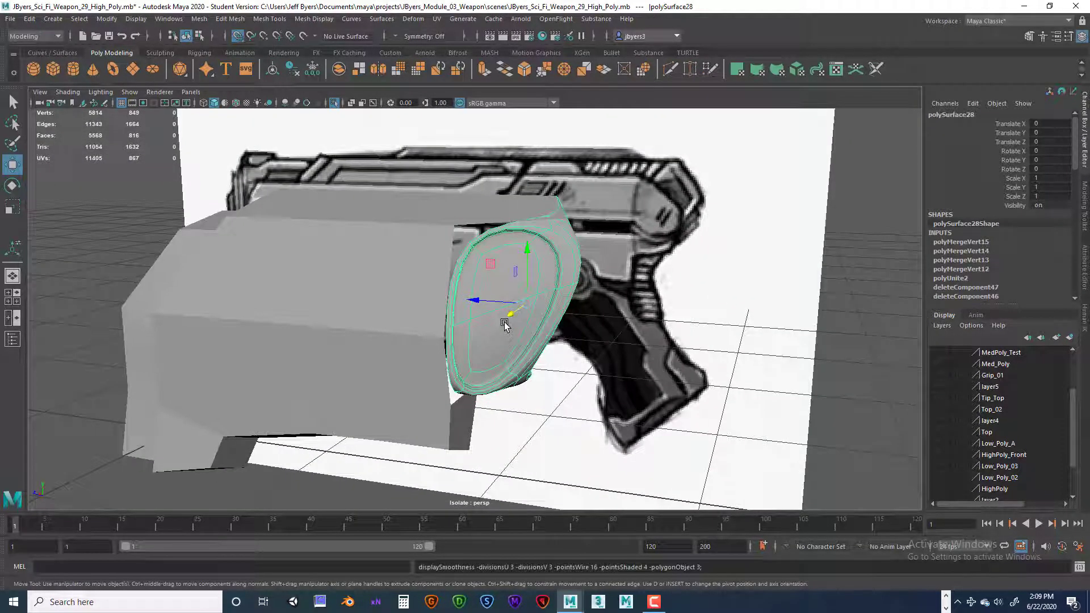
key(q)
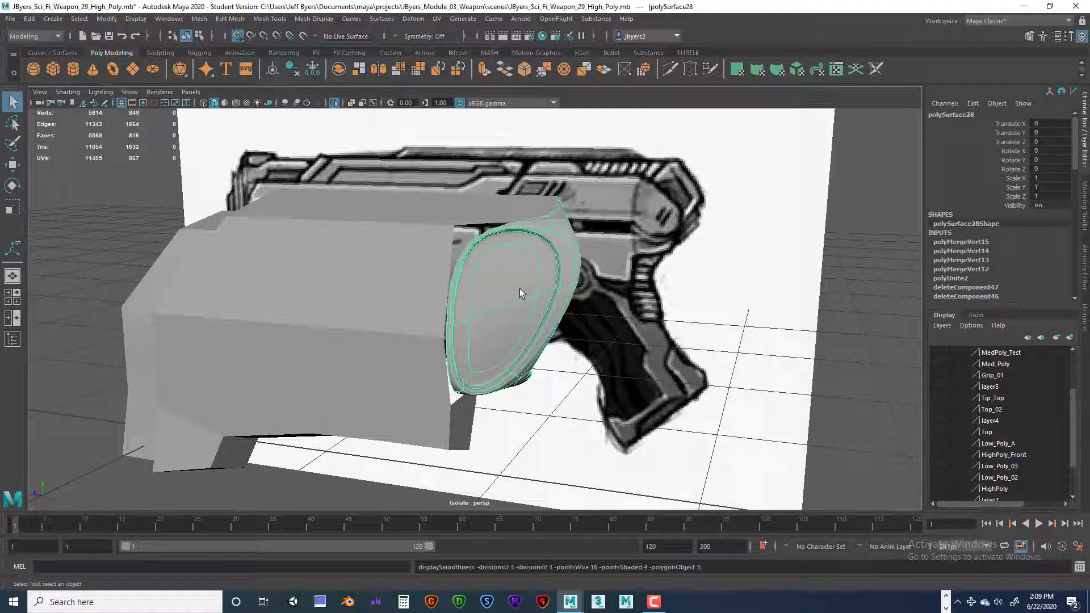
key(1)
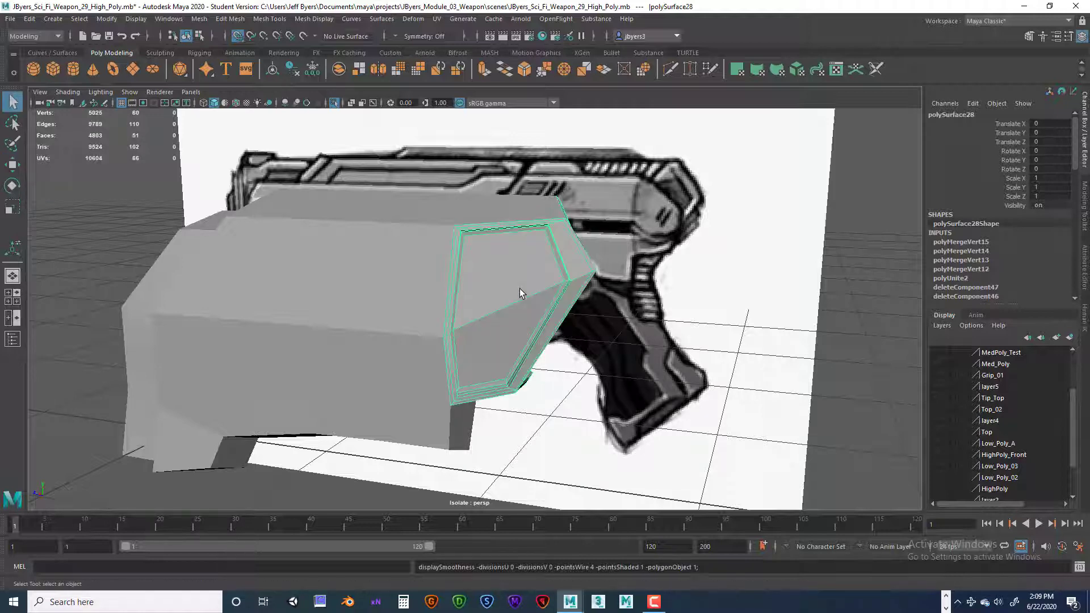
alt+drag(519, 288, 555, 316)
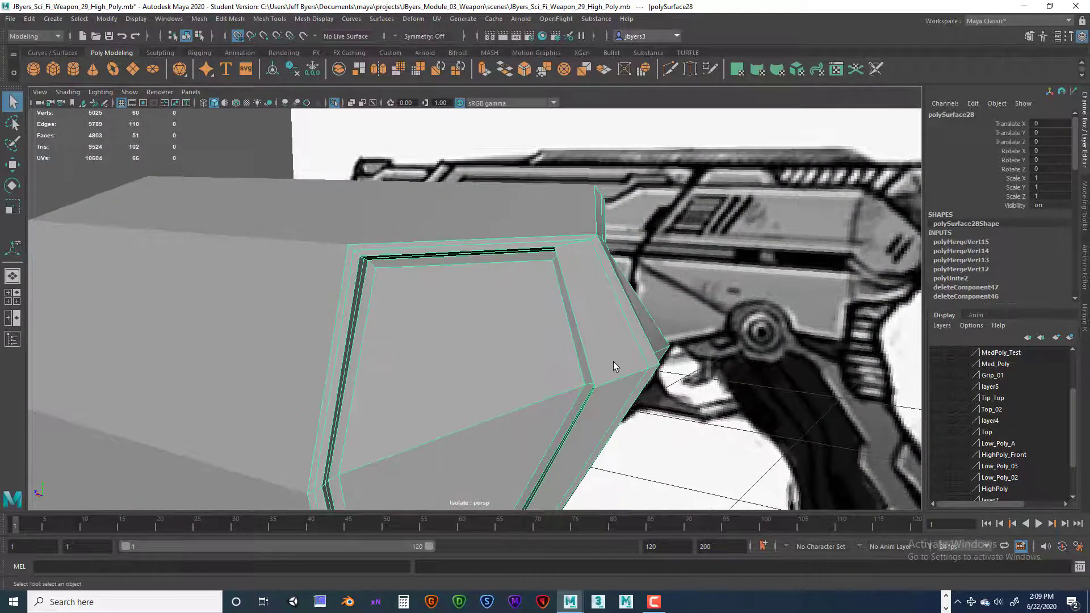
alt+drag(614, 366, 536, 293)
click(536, 259)
click(533, 335)
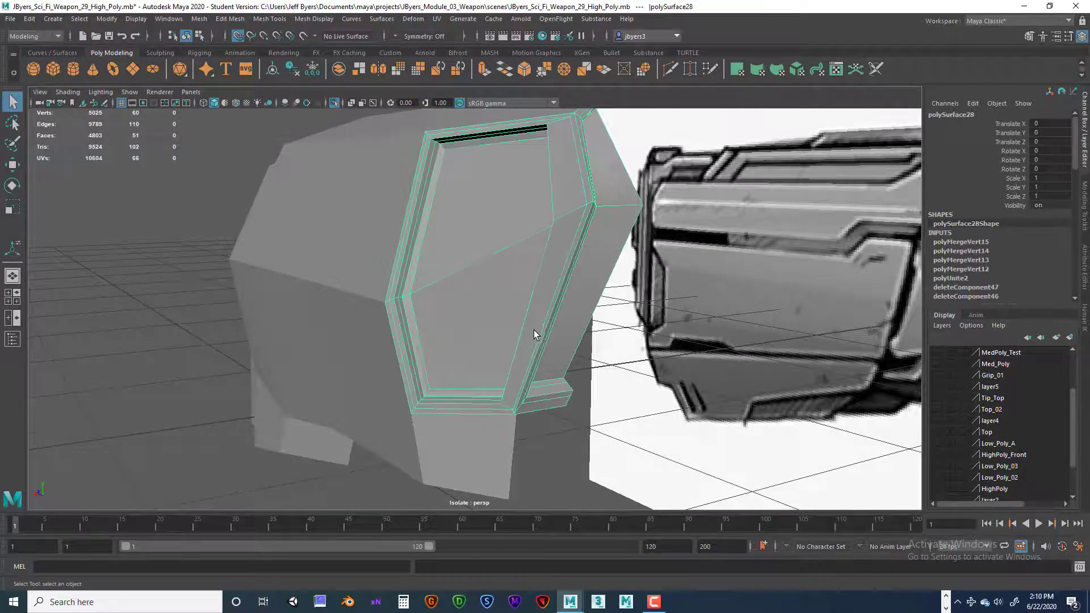
alt+drag(534, 335, 555, 305)
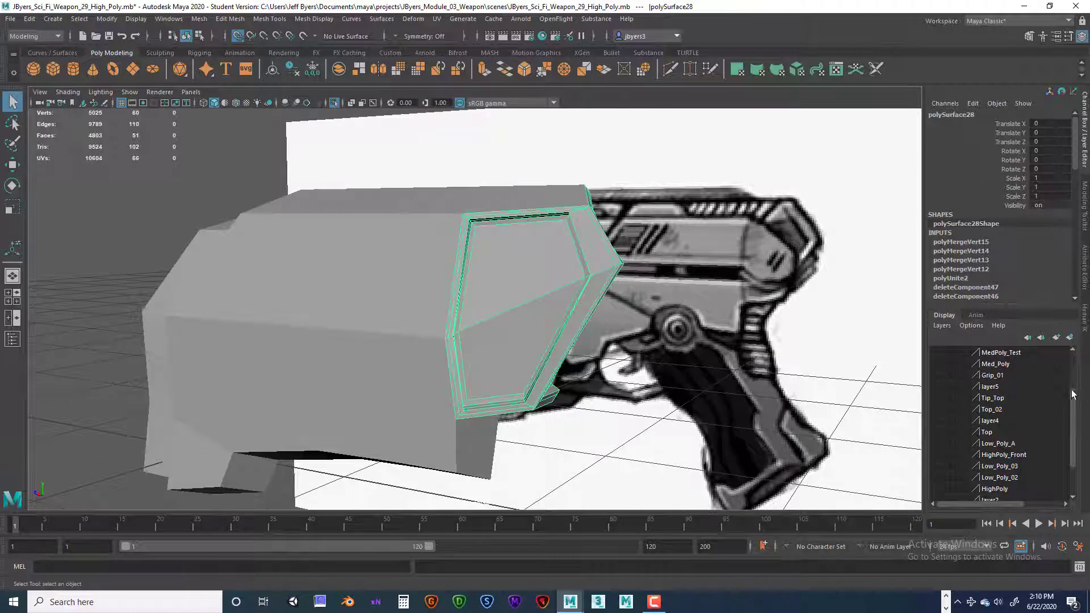
- Duplicate the rear cap and store the copy in a hidden new display layer named Top_Back_Low_Poly
scroll(1073, 393, up, 2)
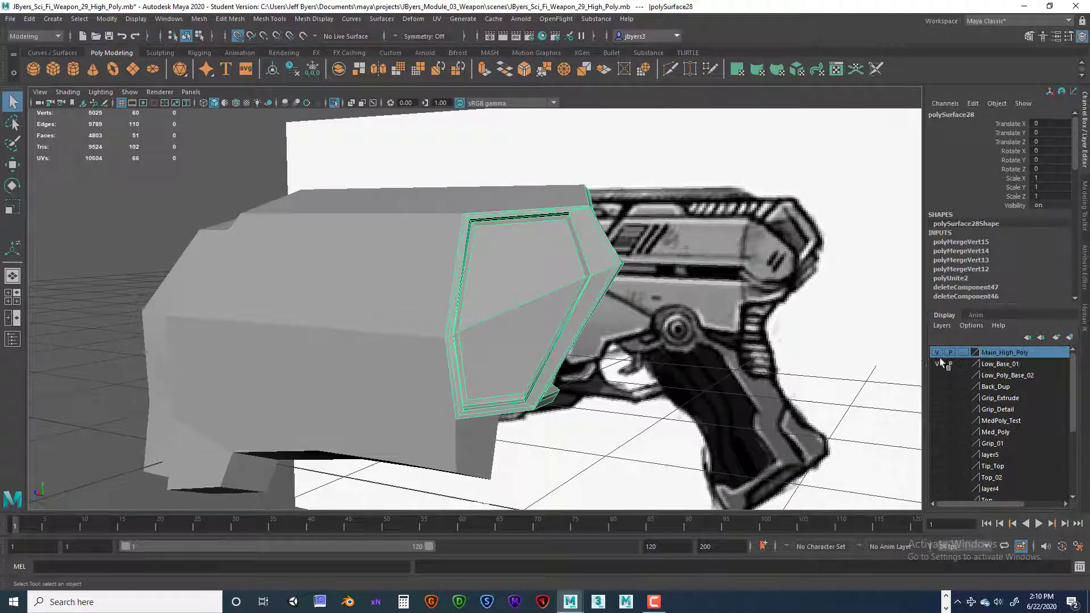
alt+drag(591, 319, 594, 317)
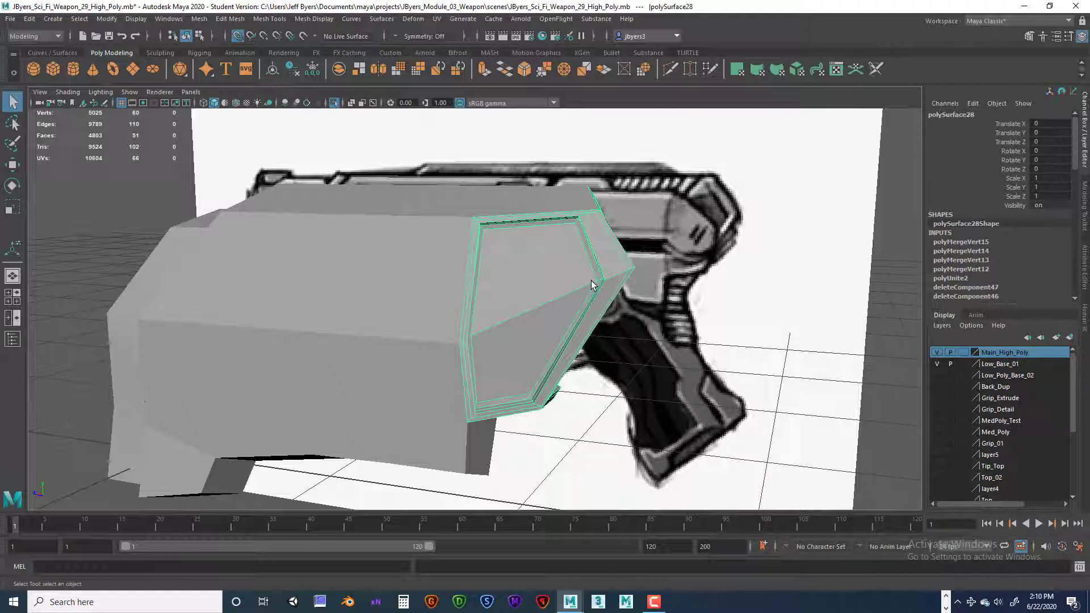
key(ctrl+d)
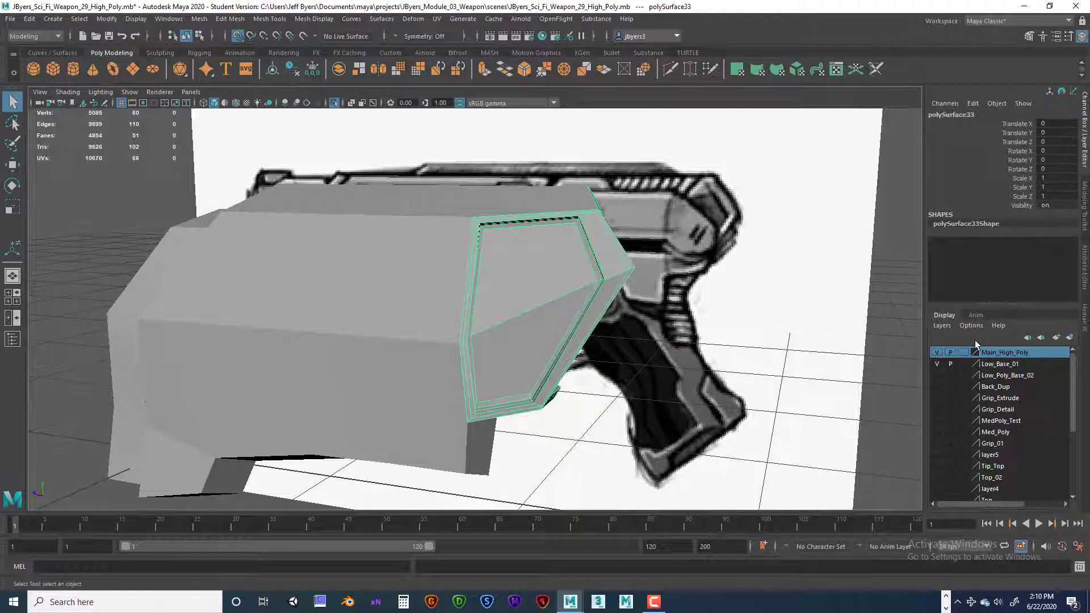
click(1070, 337)
double_click(991, 352)
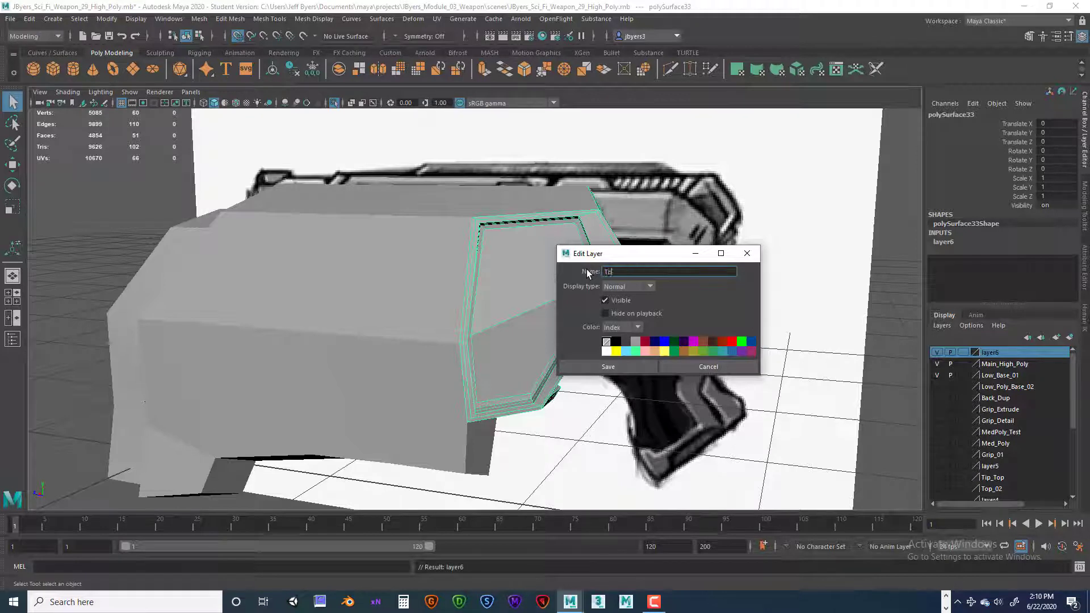
text(Top_Back_Low_Poly)
key(Return)
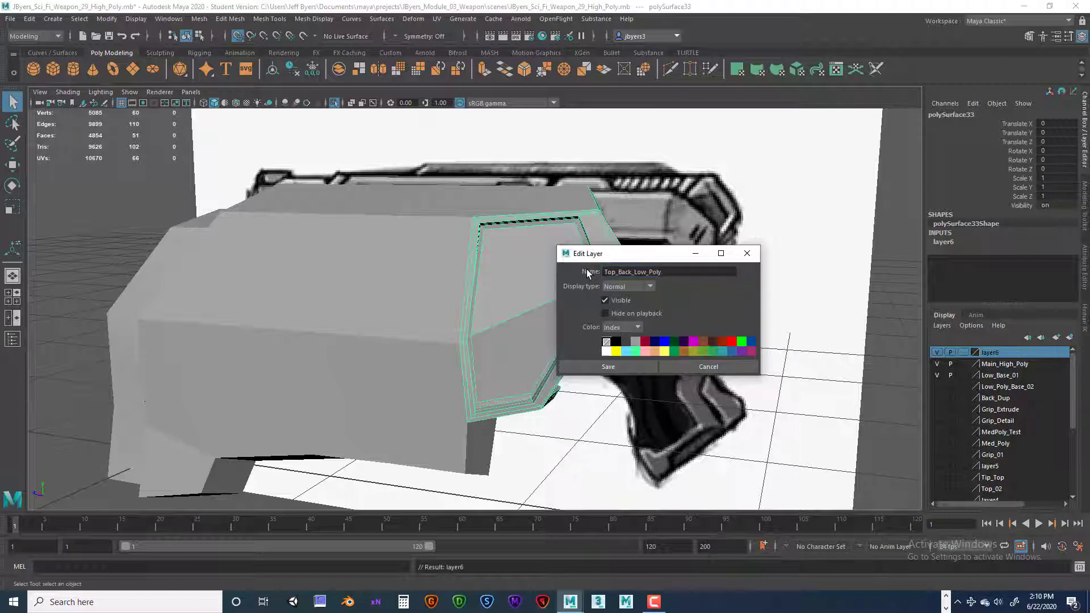
click(619, 368)
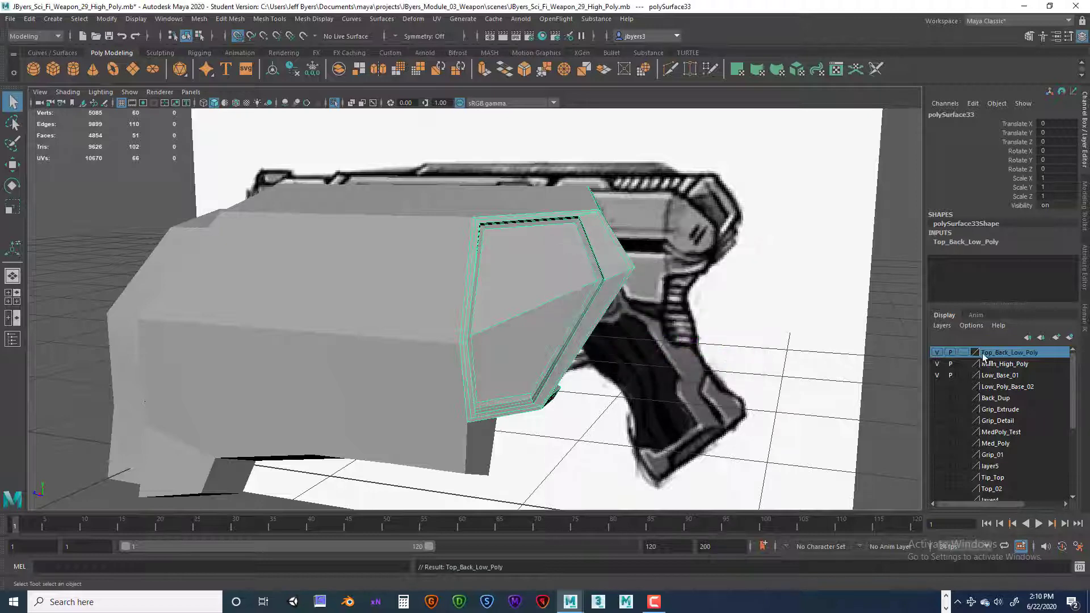
click(938, 352)
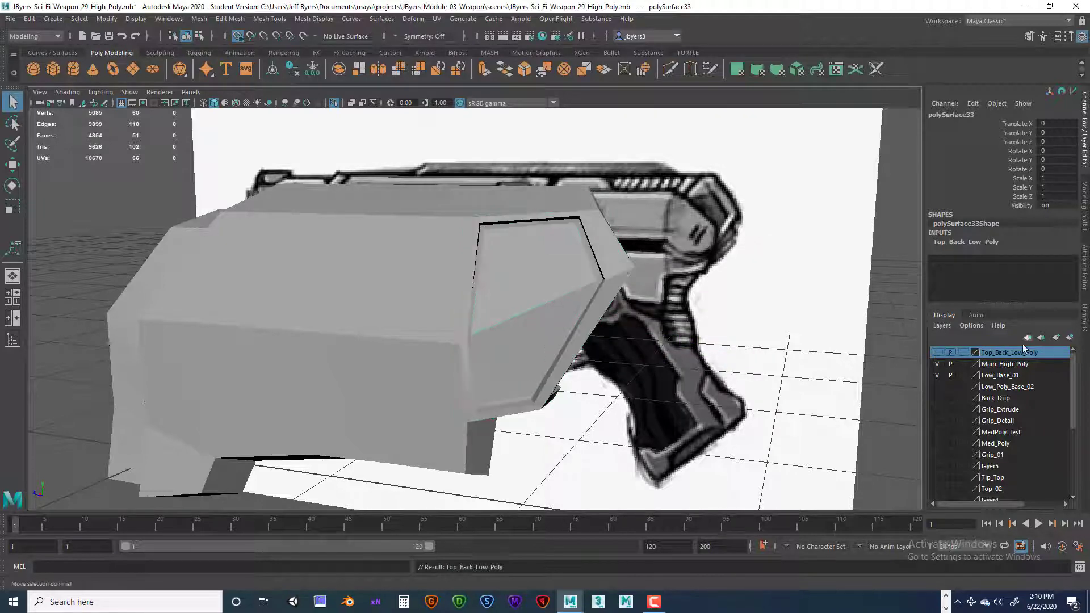
- Insert a supporting edge loop on the original rear cap, just below the upper border of its side panels
click(579, 319)
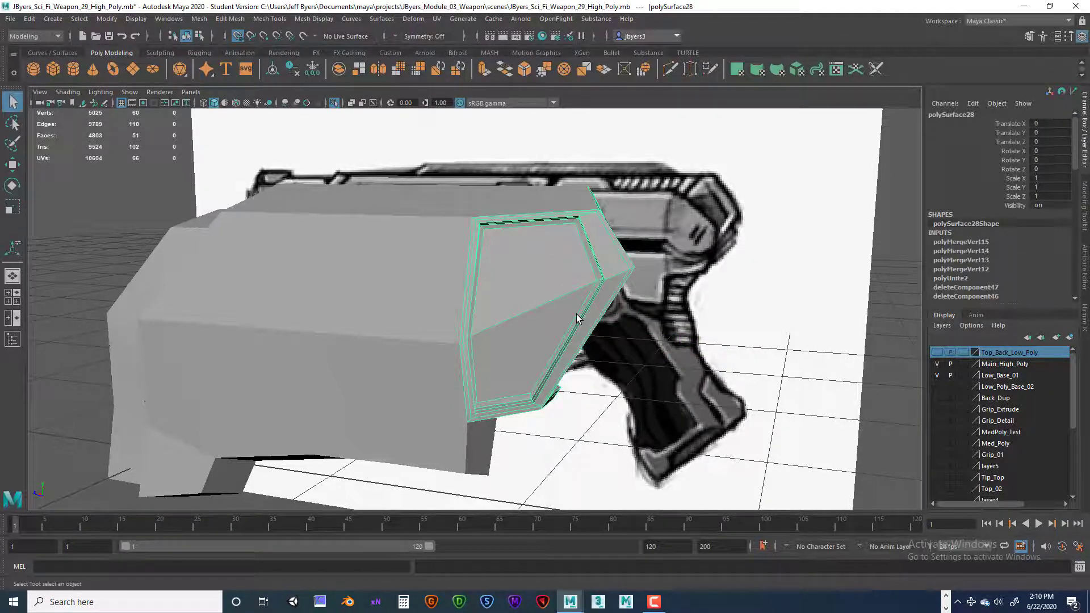
key(ctrl+1)
key(f)
alt+middle_drag(558, 288, 552, 339)
alt+right_drag(551, 339, 631, 257)
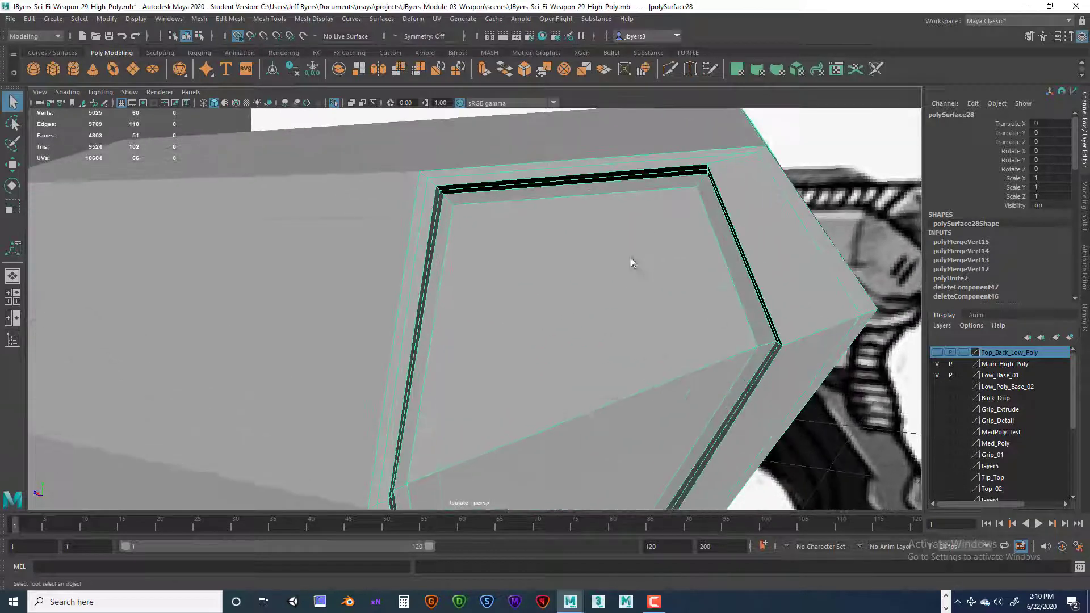
alt+middle_drag(631, 257, 617, 309)
alt+drag(625, 316, 533, 308)
mouse_move(477, 265)
alt+mouse_down()
mouse_move(520, 273)
mouse_move(496, 250)
mouse_move(485, 256)
alt+mouse_up()
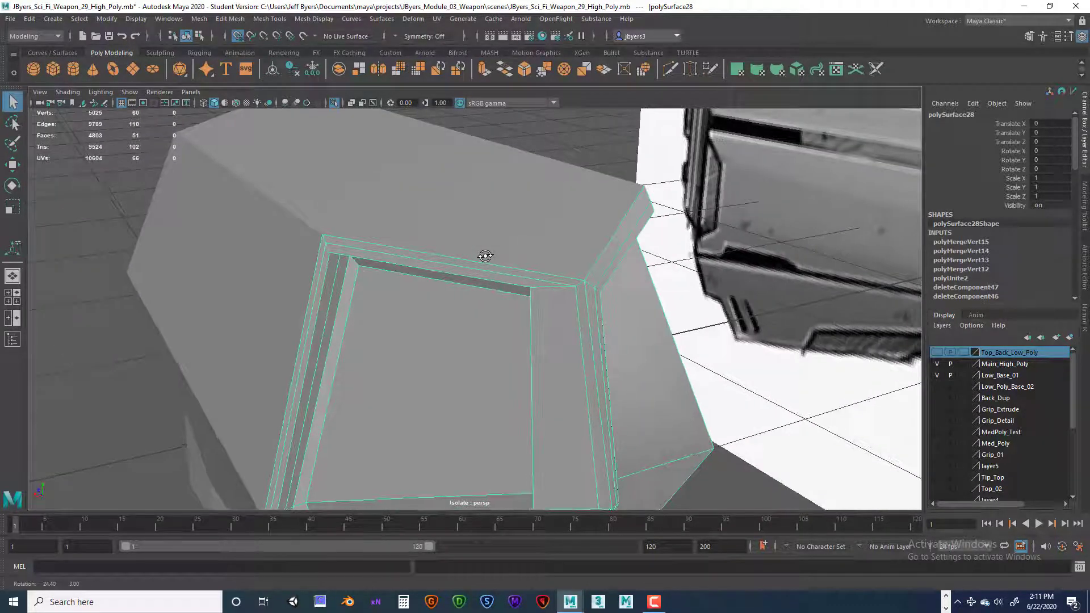
right_drag(588, 289, 531, 312)
click(594, 295)
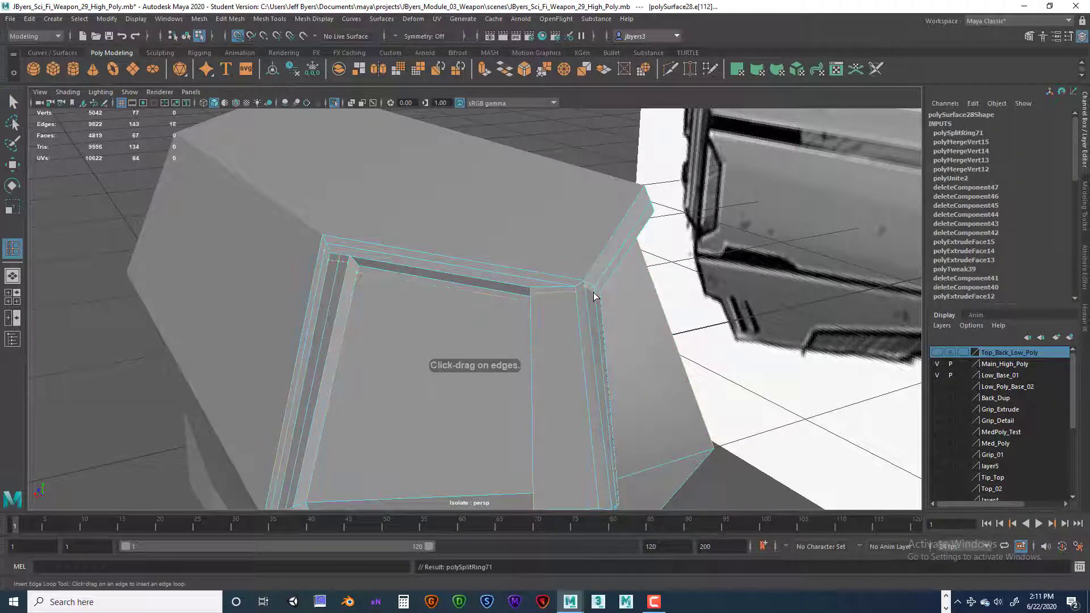
- Insert another supporting edge loop across the cap's frame, close to the recessed panel's upper corner beside the main shell
alt+drag(594, 306, 643, 307)
alt+middle_drag(643, 307, 620, 254)
alt+drag(570, 253, 562, 260)
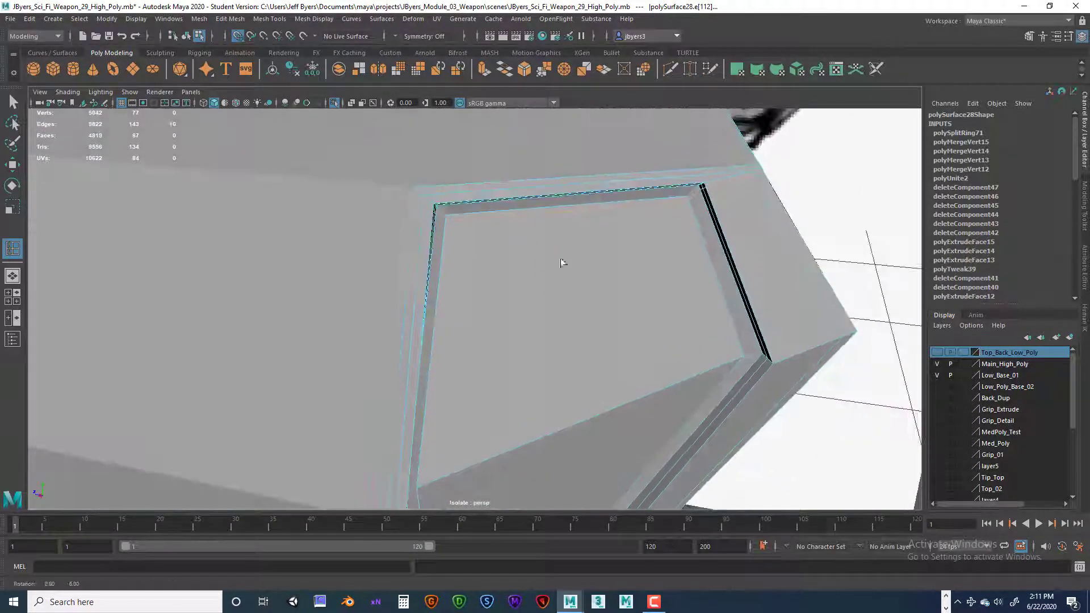
click(434, 198)
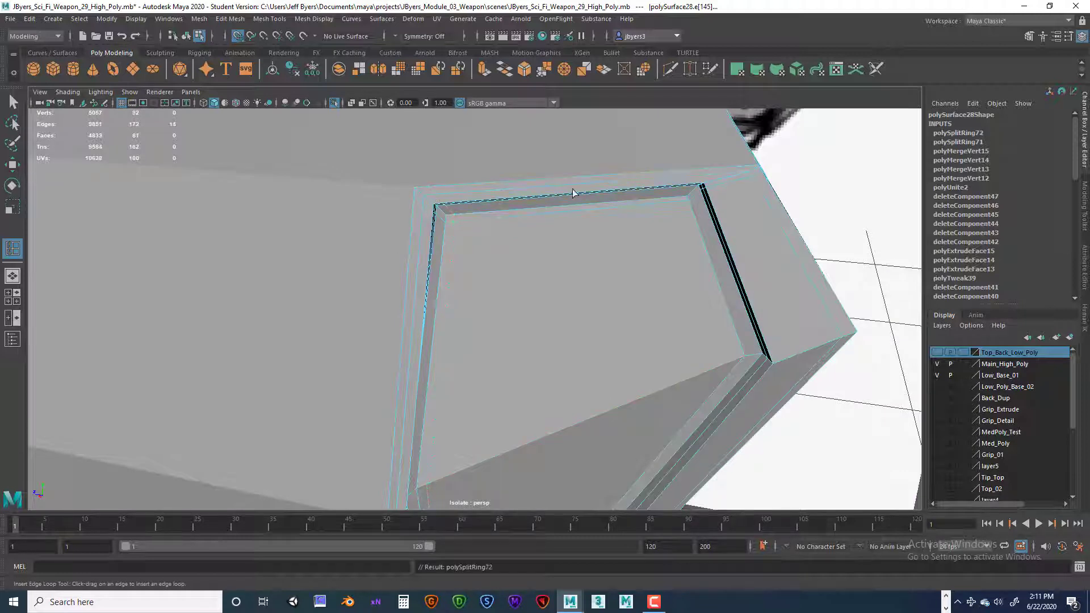
- Insert supporting edge loops on the rear cap near the recessed panel's upper rear corner and along both sides of its diagonal crease
click(698, 183)
alt+drag(761, 270, 770, 227)
click(804, 285)
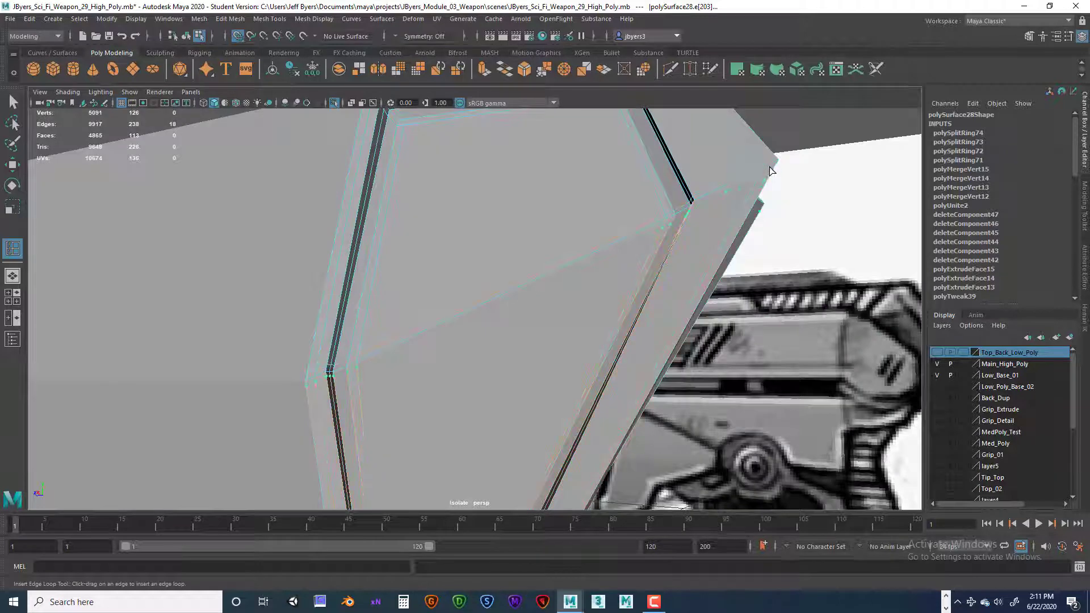
click(723, 202)
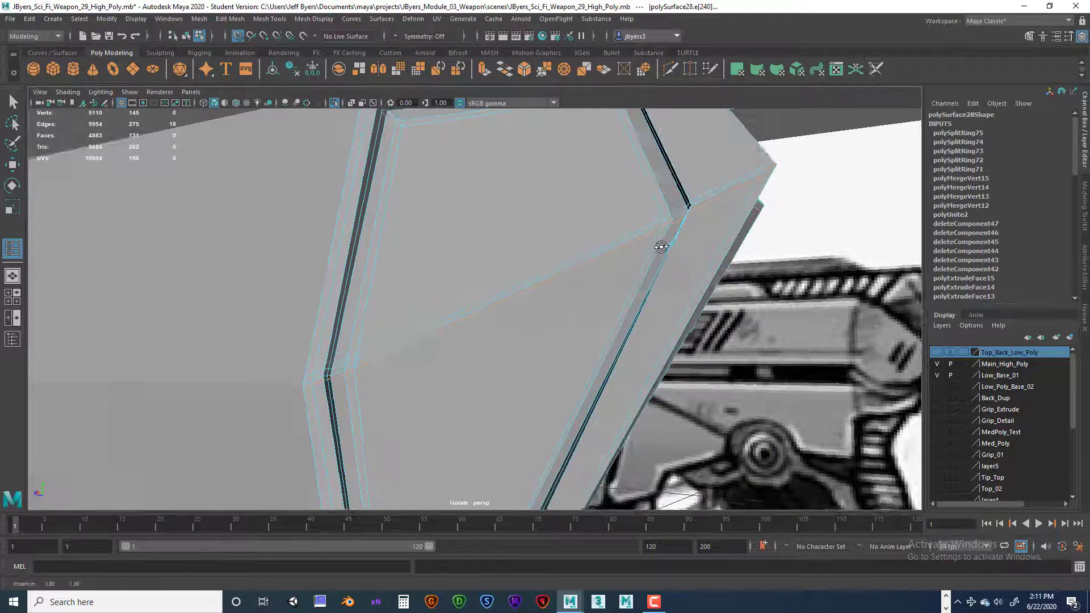
- Insert two more supporting edge loops on the rear cap, close to its lower border and the edges of its underside
alt+drag(659, 244, 448, 318)
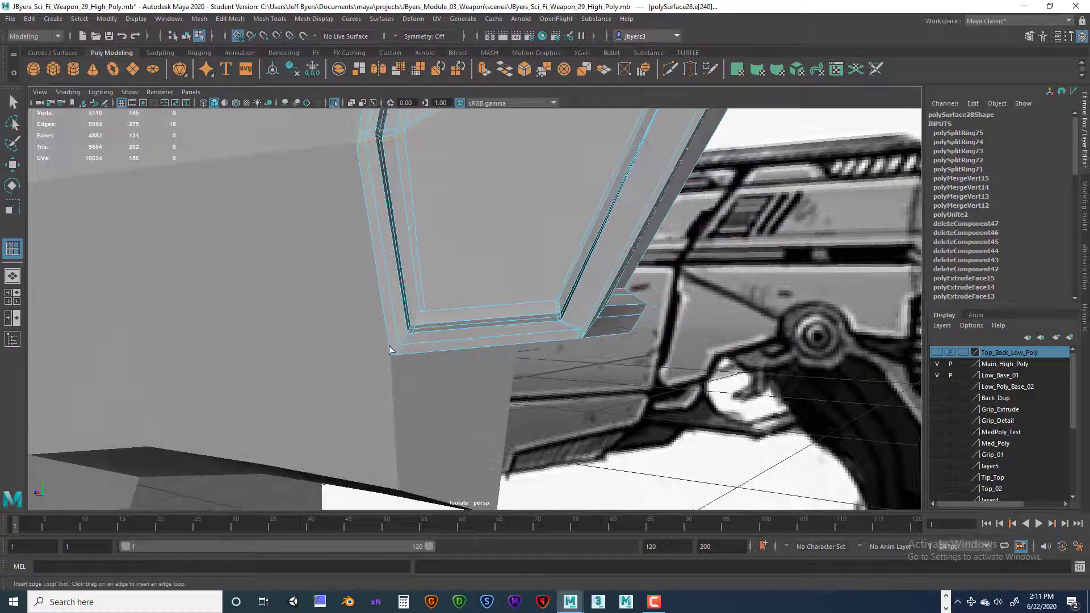
drag(389, 345, 523, 278)
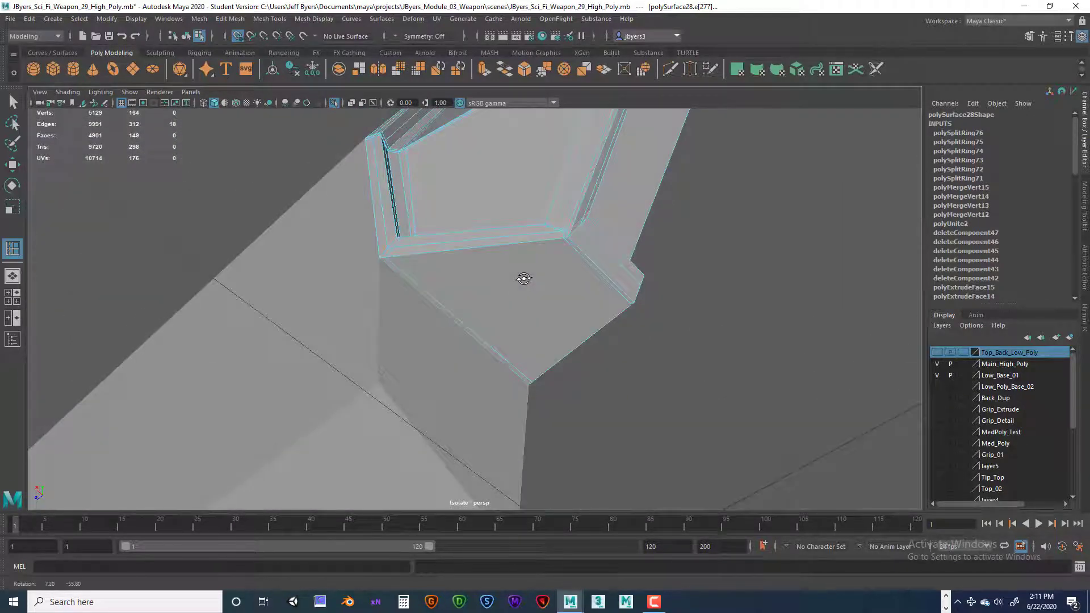
click(571, 243)
alt+drag(570, 242, 526, 284)
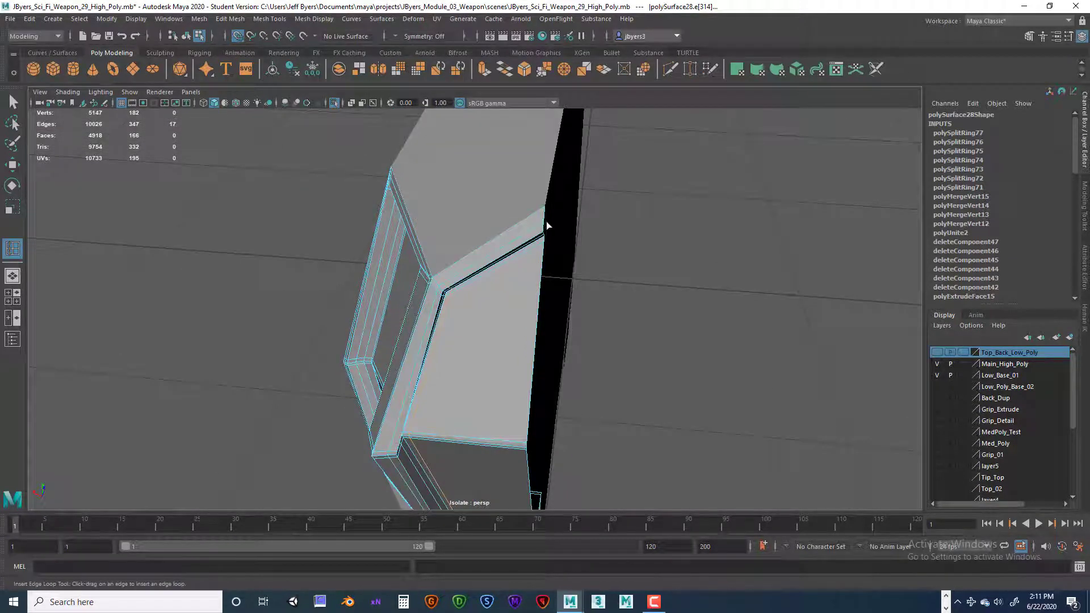
- Check the new edge loops, preview the rear cap smoothed, and examine how its recessed side panel and borders hold their shape
alt+drag(547, 226, 570, 219)
alt+drag(622, 262, 568, 328)
scroll(566, 252, up, 5)
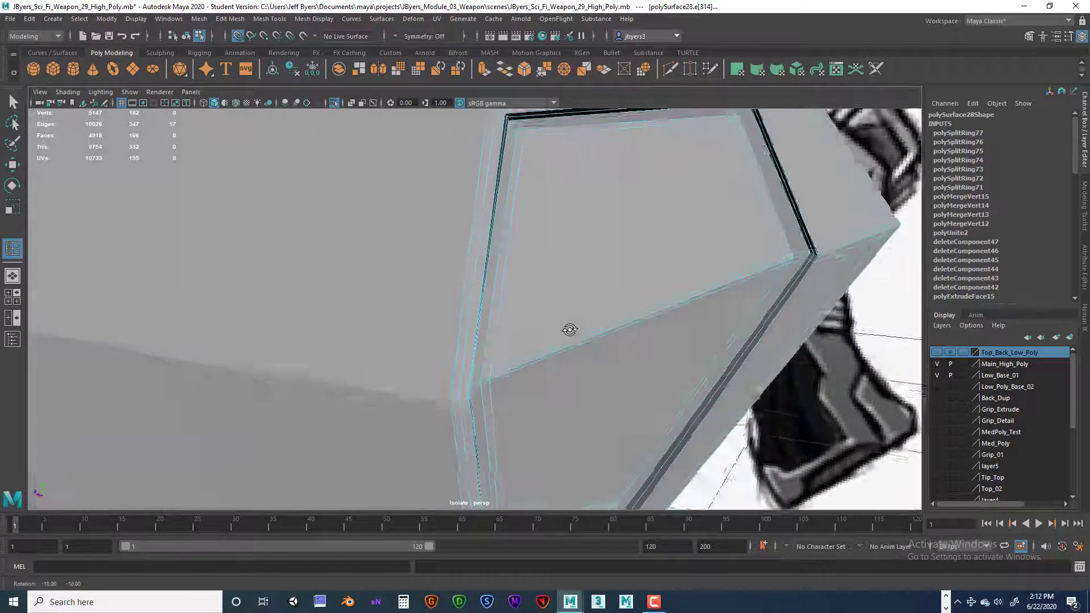
alt+middle_drag(567, 328, 562, 214)
alt+drag(562, 213, 553, 258)
click(13, 103)
alt+drag(356, 229, 555, 258)
right_click(556, 258)
click(562, 312)
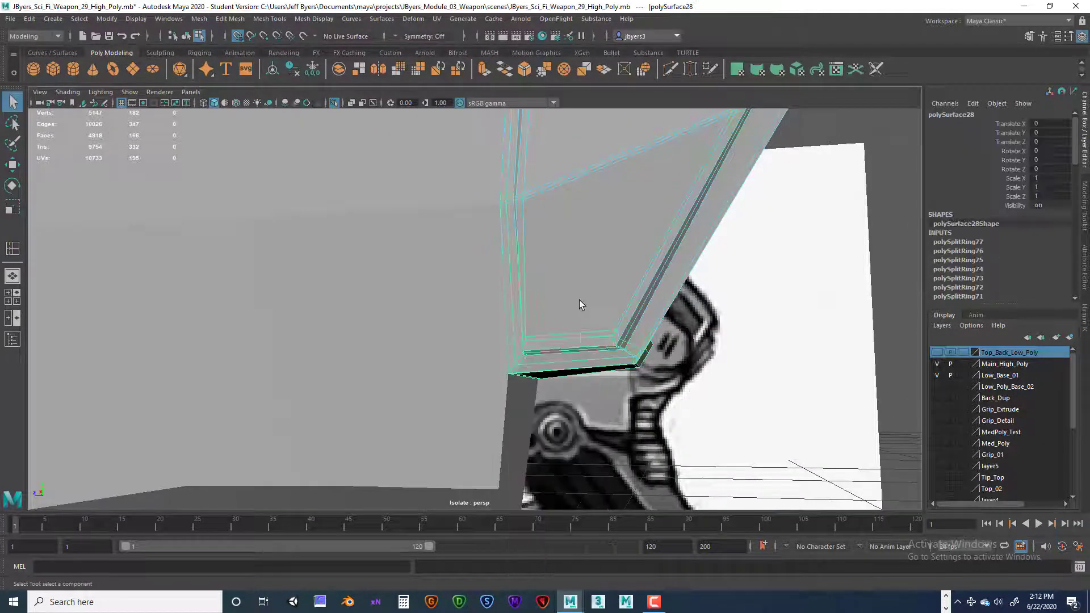
key(f)
key(2)
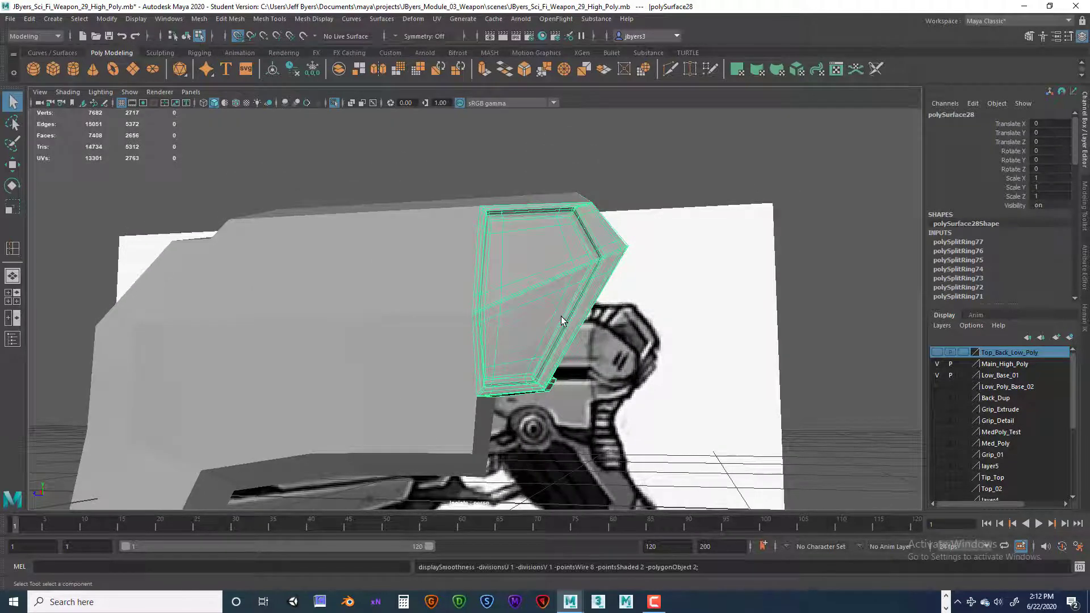
key(3)
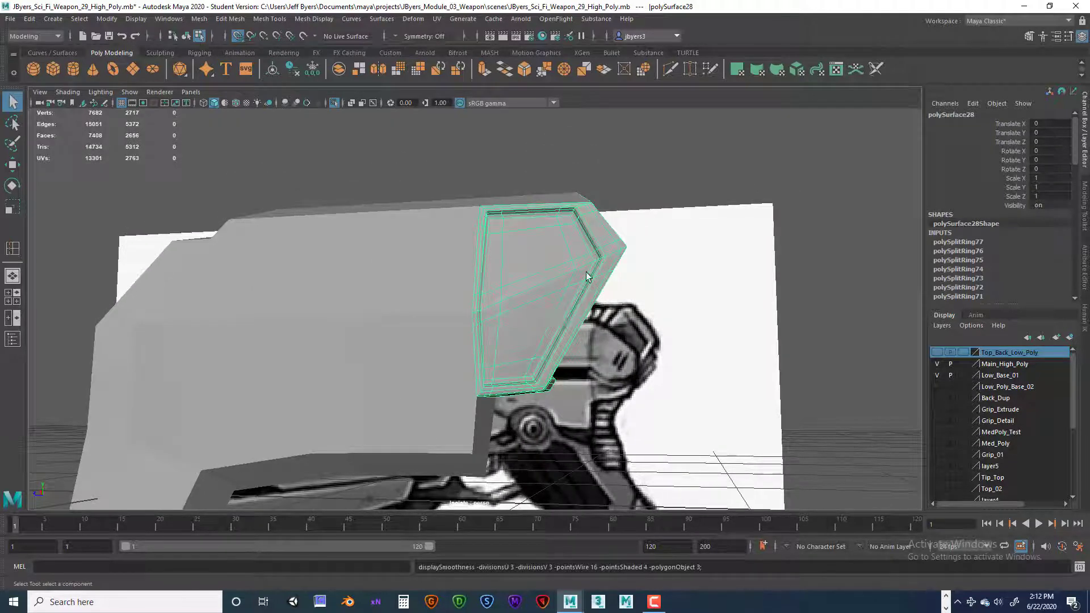
click(651, 202)
alt+drag(650, 201, 627, 284)
alt+drag(653, 239, 649, 250)
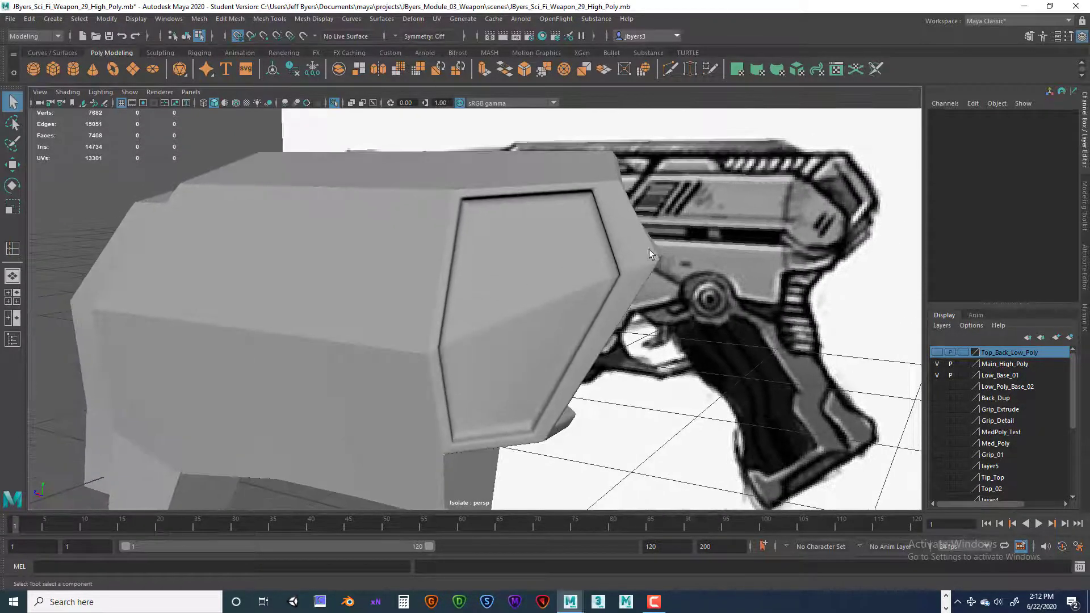
- Restore the rear cap's unsmoothed display and inspect the closely spaced edges along the recessed panel's diagonal crease
click(539, 291)
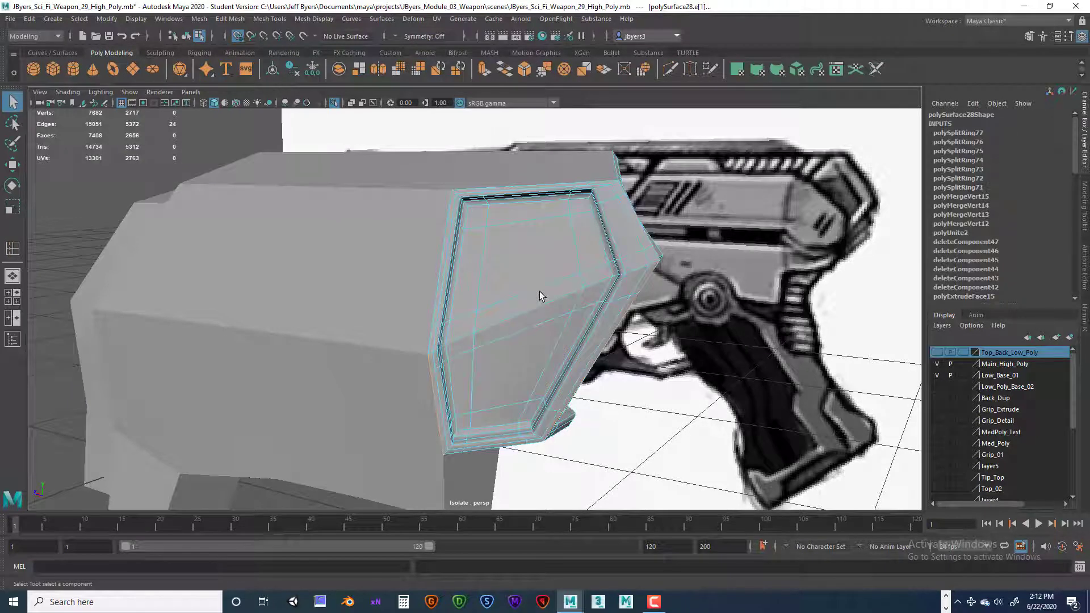
key(F10)
scroll(572, 274, up, 3)
alt+drag(576, 274, 533, 281)
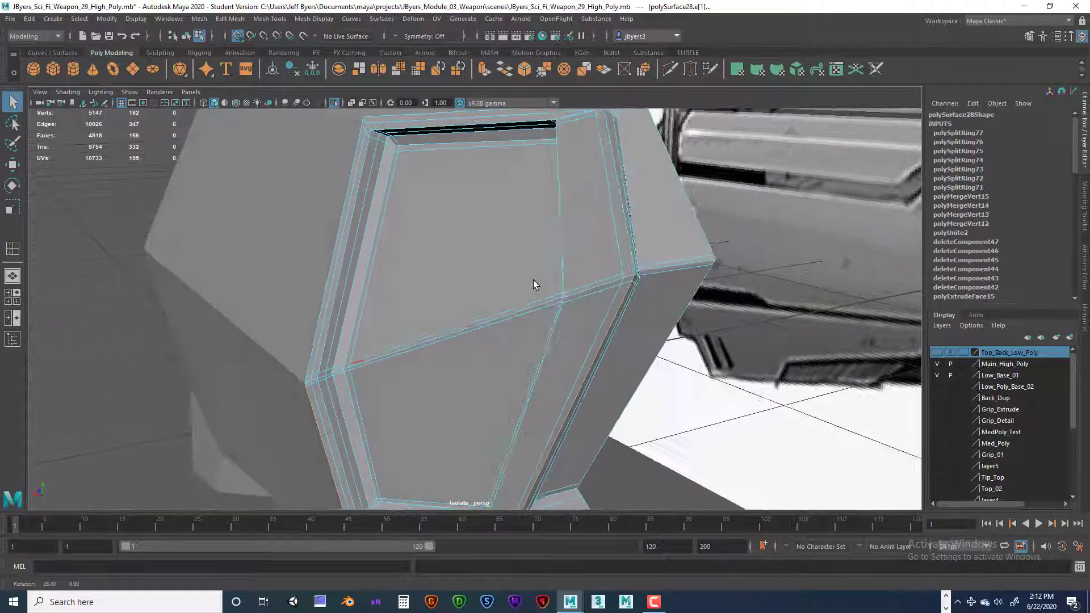
right_click(568, 288)
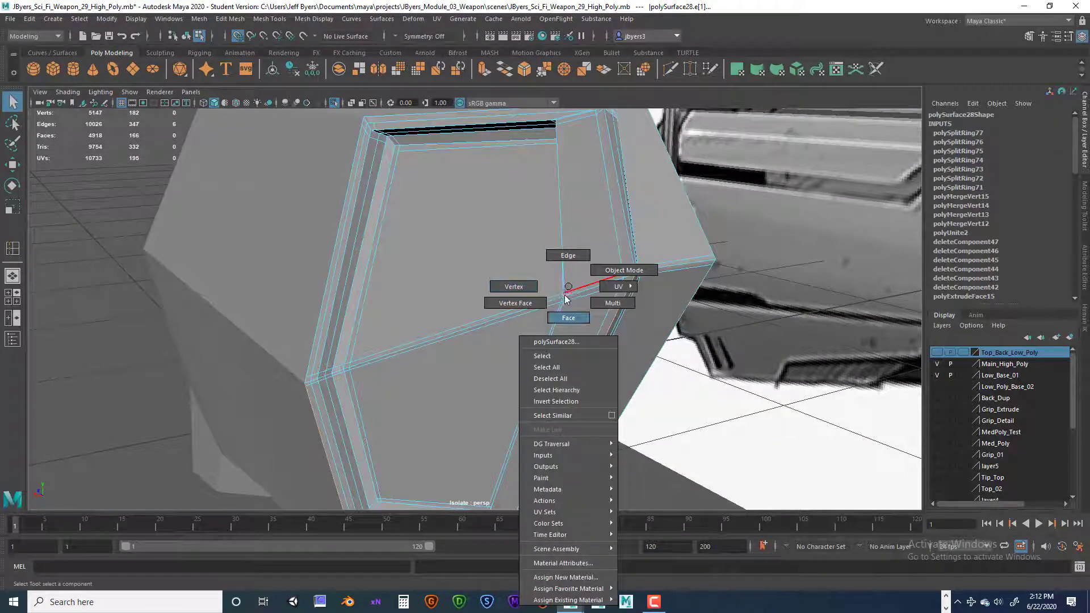
mouse_move(637, 275)
alt+mouse_down()
mouse_move(672, 266)
mouse_move(626, 276)
mouse_move(703, 263)
mouse_move(641, 271)
mouse_move(654, 273)
alt+mouse_up()
scroll(672, 269, down, 4)
alt+drag(536, 293, 544, 268)
alt+right_drag(544, 268, 637, 253)
alt+drag(637, 253, 460, 277)
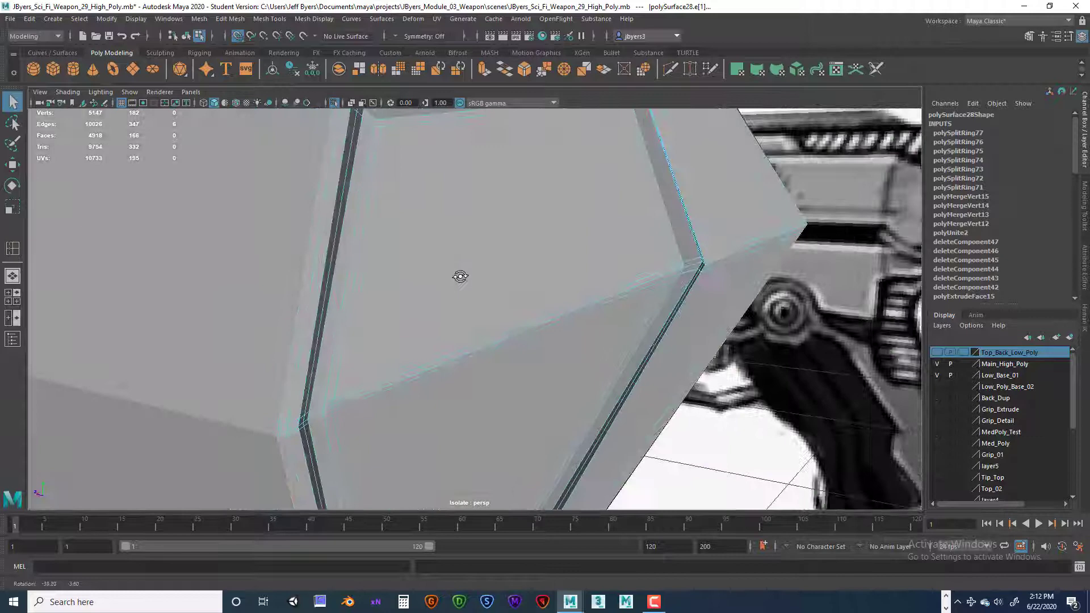
- Slide the edges on either side of the recessed panel's diagonal crease away from it, one upward and the other downward
right_click(662, 273)
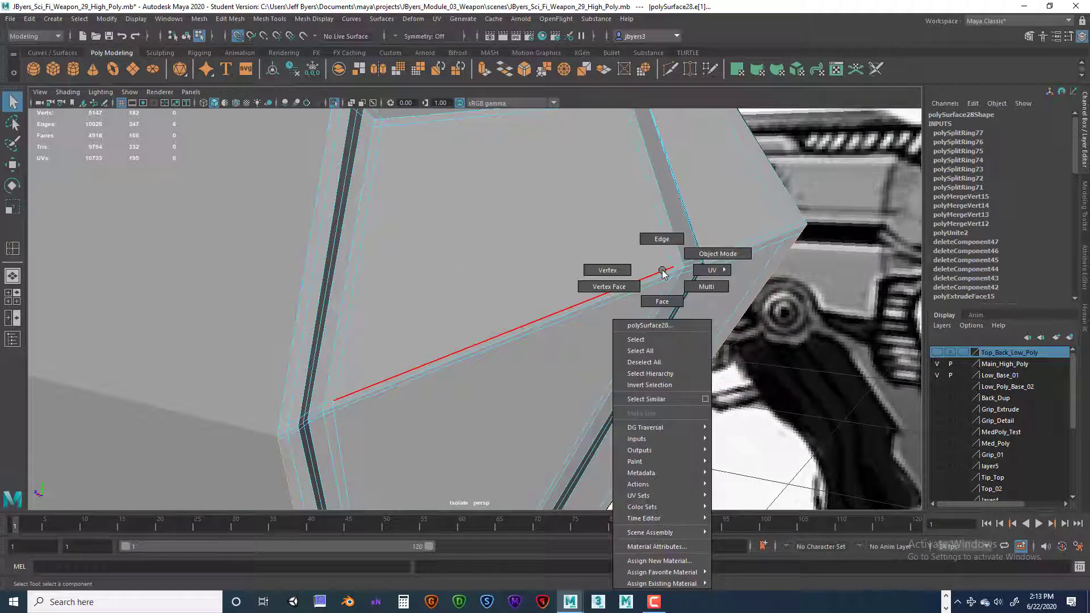
click(662, 239)
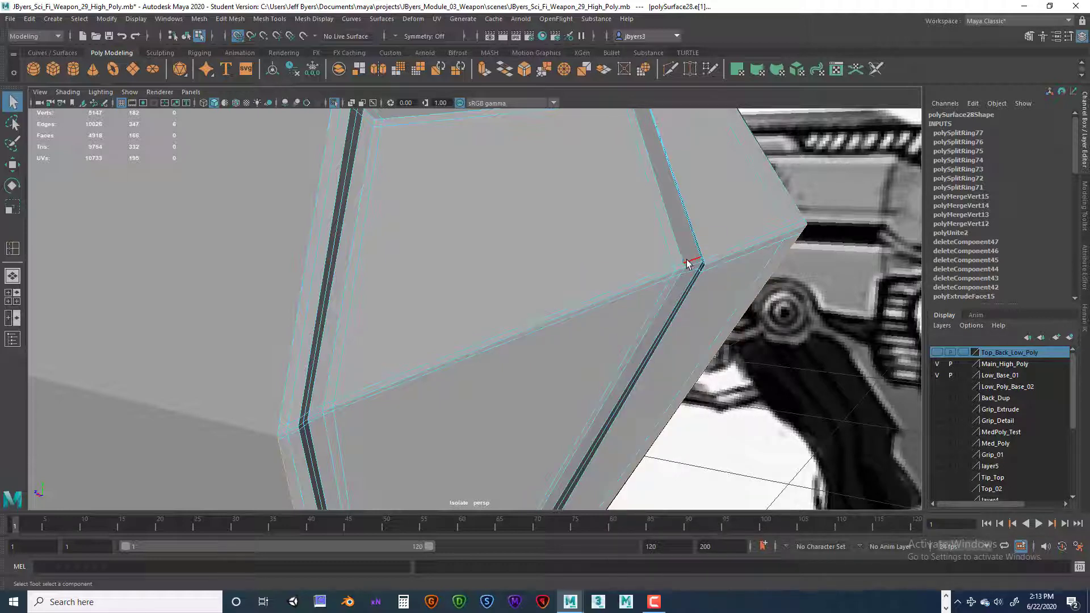
mouse_move(685, 269)
alt+mouse_down()
mouse_move(640, 275)
mouse_move(680, 274)
alt+mouse_up()
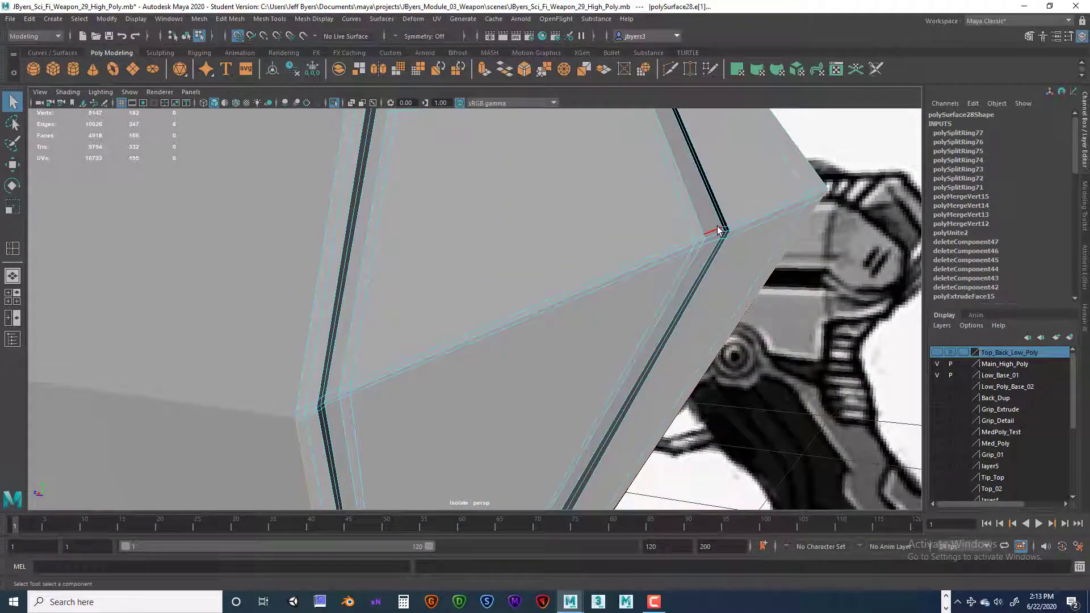
shift+click(689, 237)
click(296, 435)
click(707, 461)
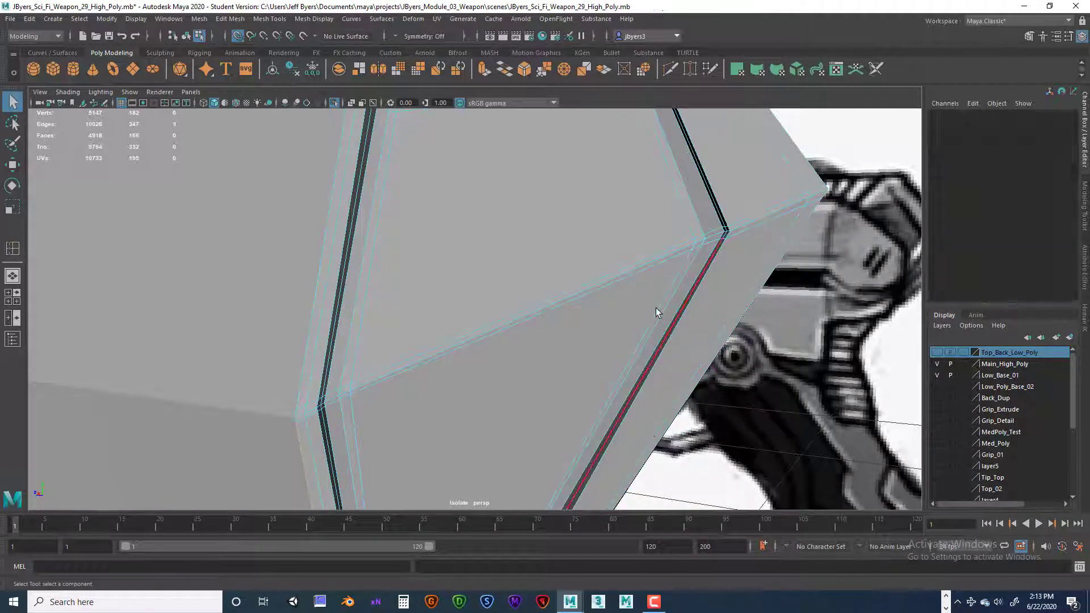
click(710, 233)
shift+click(526, 294)
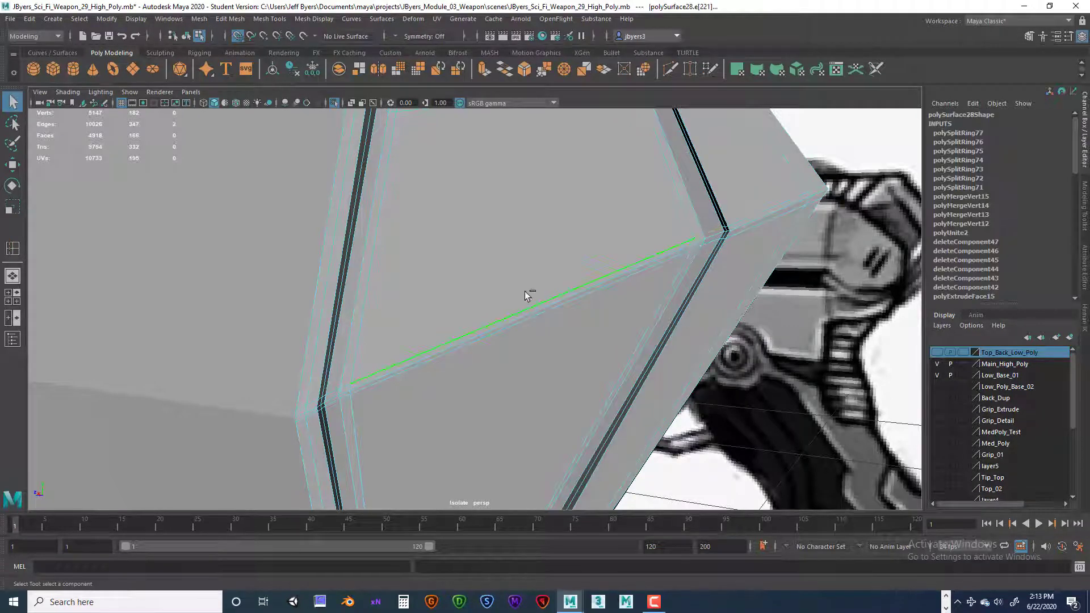
shift+click(363, 401)
shift+right_drag(541, 279, 543, 360)
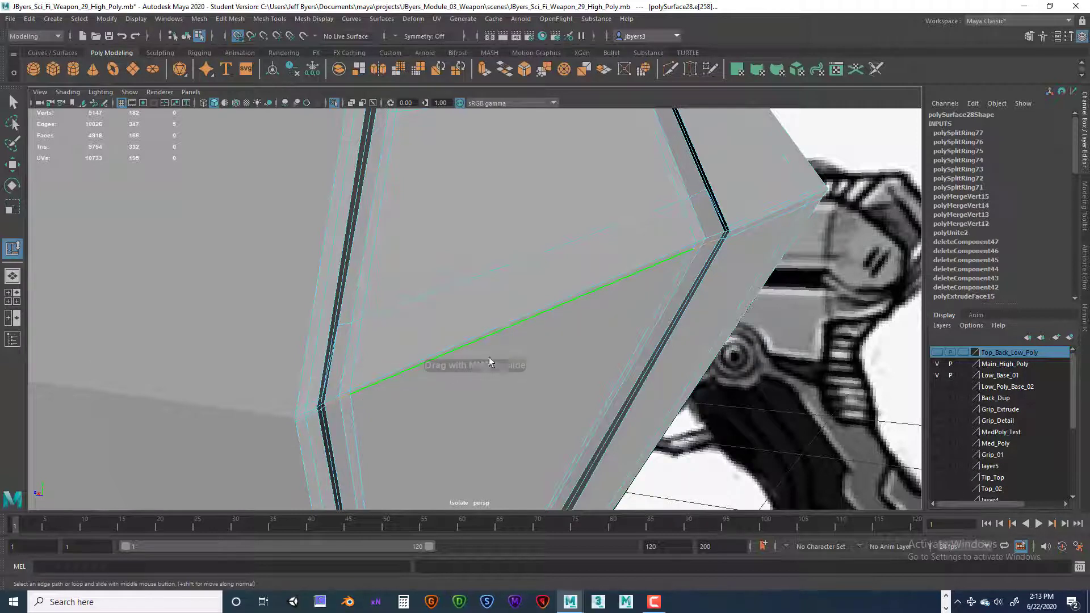
middle_drag(500, 350, 493, 350)
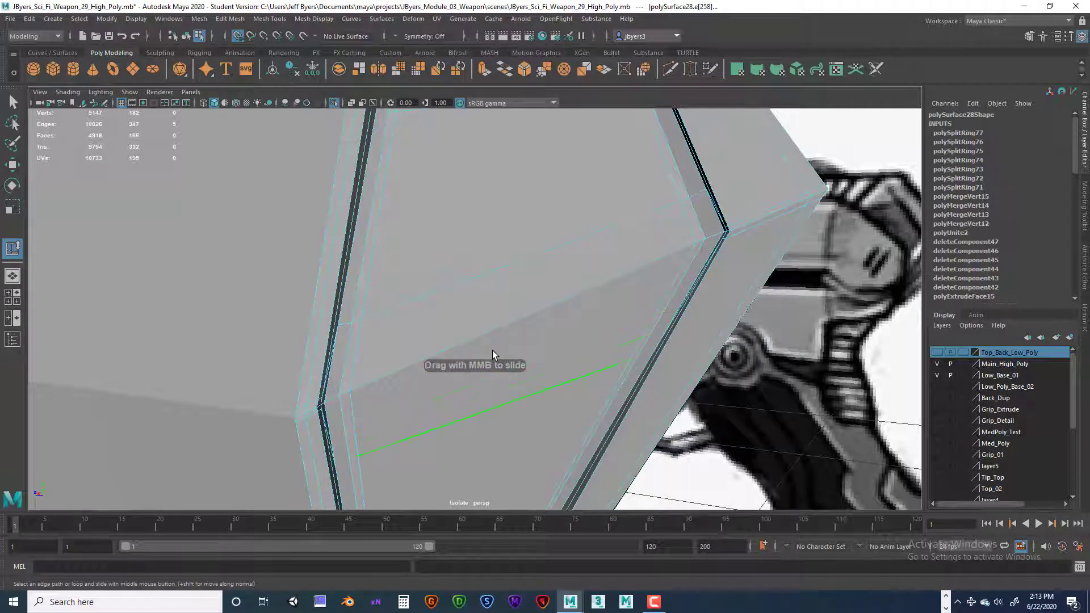
scroll(493, 352, down, 3)
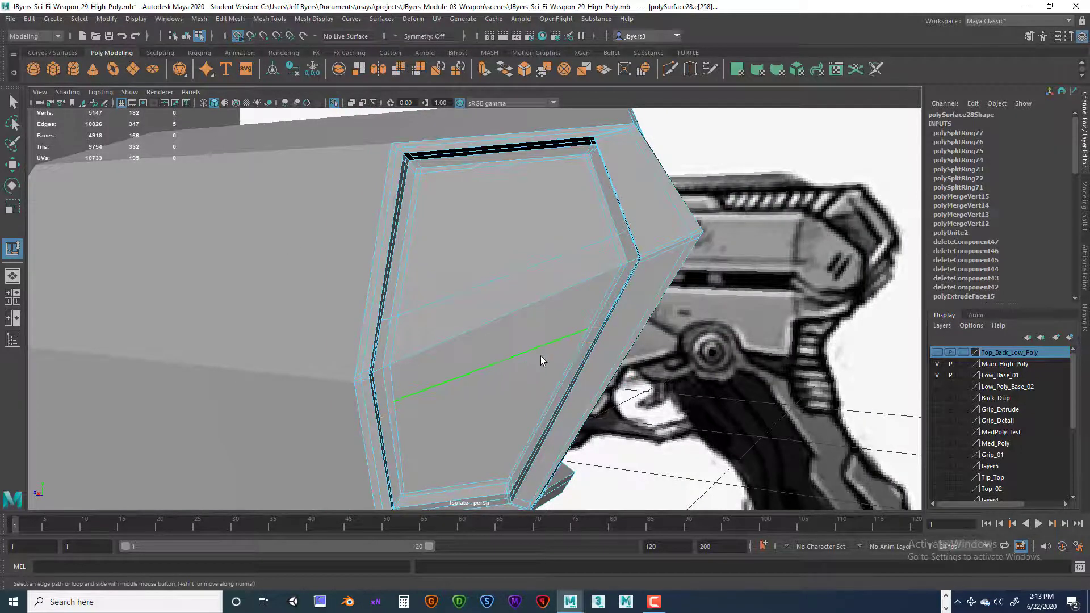
click(13, 102)
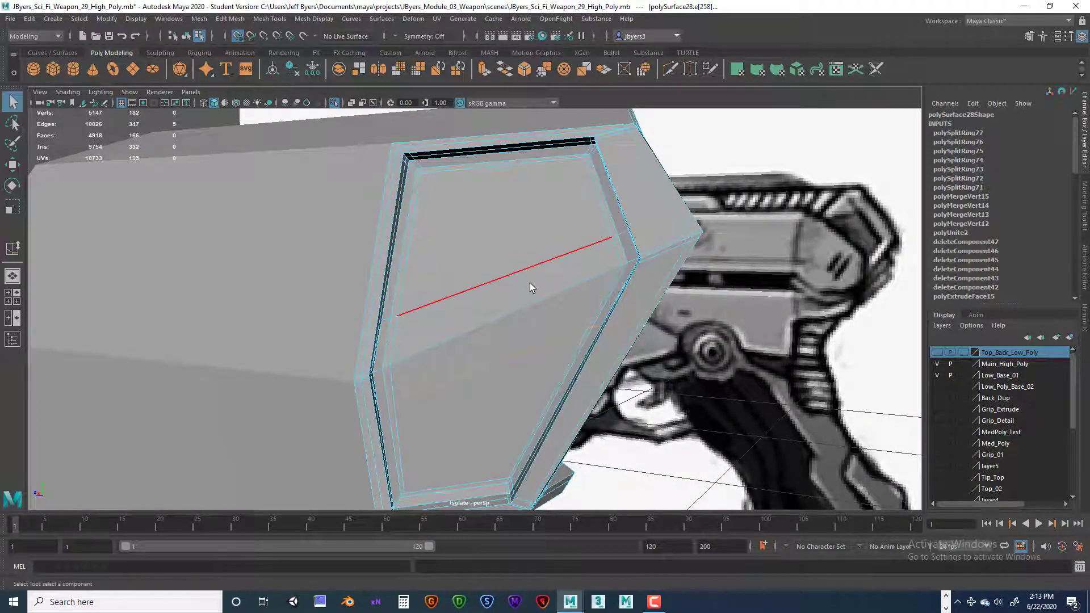
- Preview the rear cap smoothed and examine the softened diagonal crease from several angles against the reference
right_click(529, 283)
right_drag(527, 347, 528, 348)
alt+drag(567, 315, 543, 312)
alt+right_drag(542, 312, 532, 315)
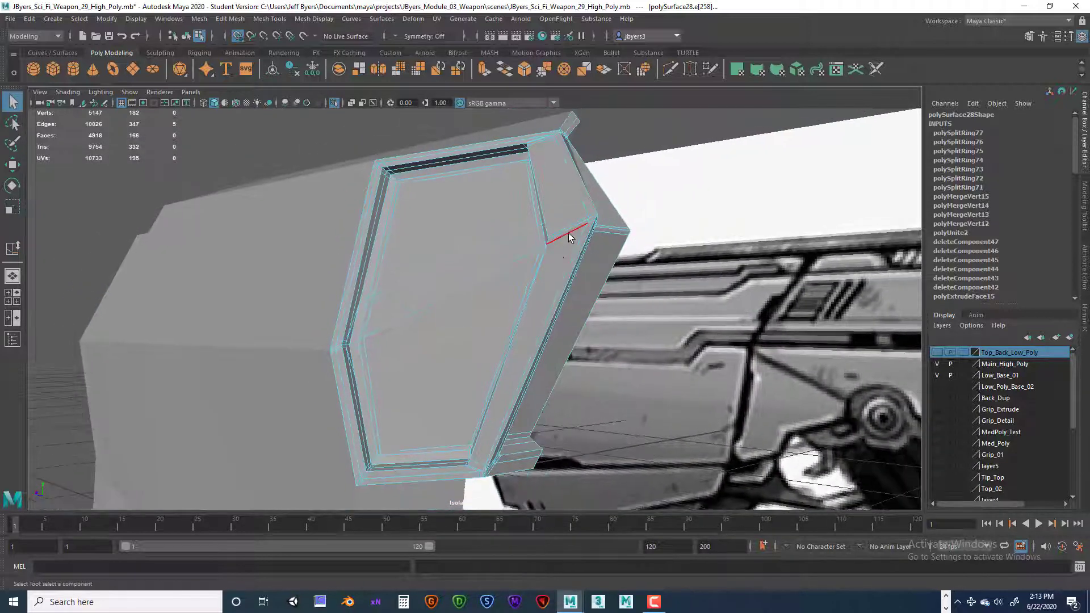
right_drag(568, 234, 562, 300)
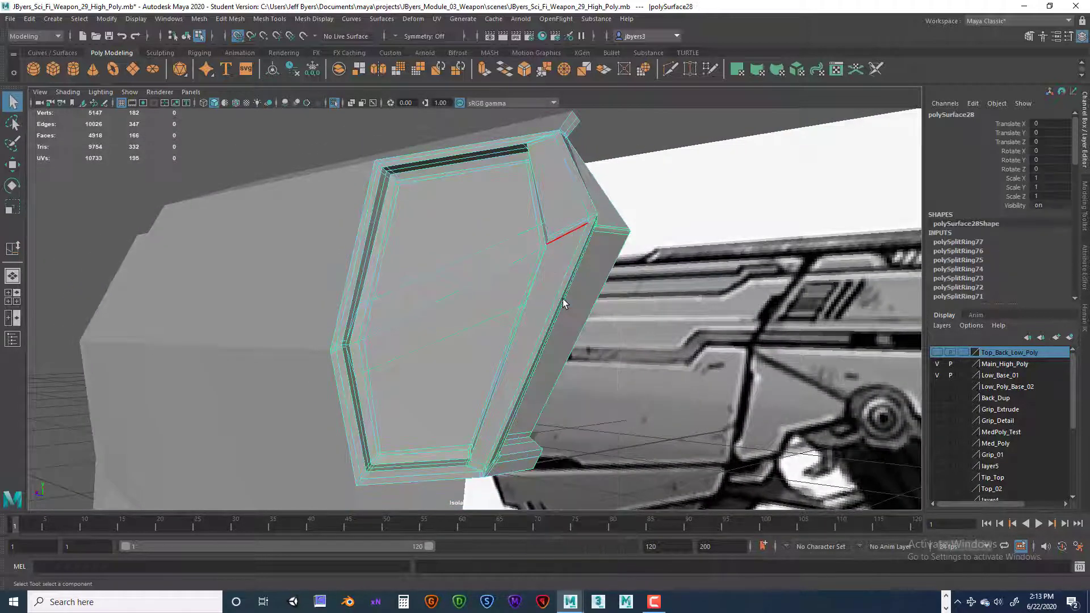
key(3)
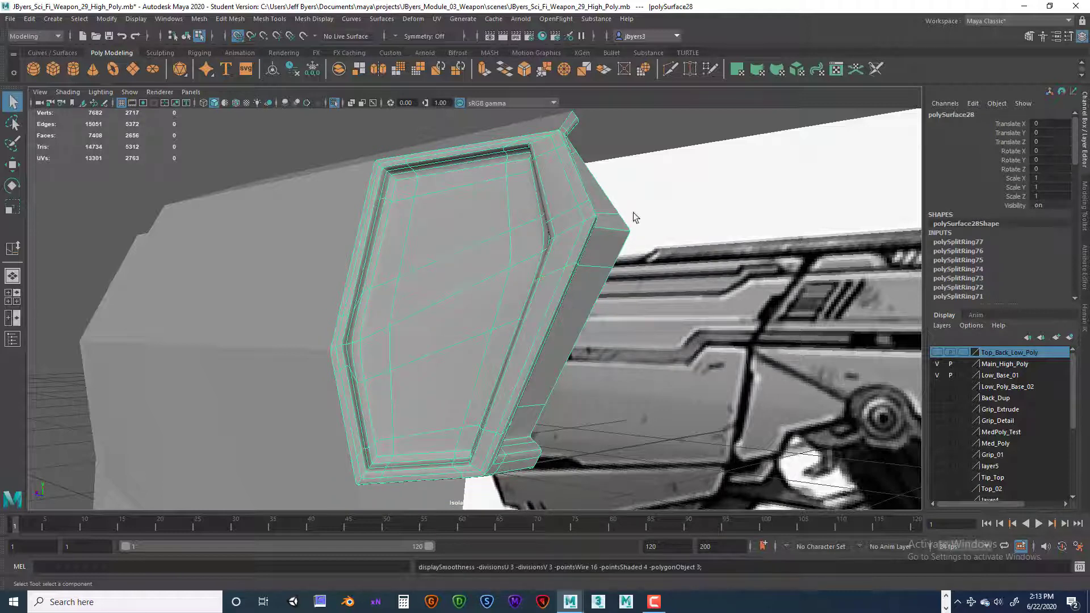
click(663, 146)
alt+drag(537, 310, 508, 325)
alt+drag(611, 314, 603, 207)
alt+drag(533, 149, 562, 147)
alt+drag(504, 241, 462, 242)
alt+drag(455, 242, 501, 333)
- Reselect the rear cap, compare it with the reference, and inspect the recessed panel's rear corner in the unsmoothed display
click(527, 335)
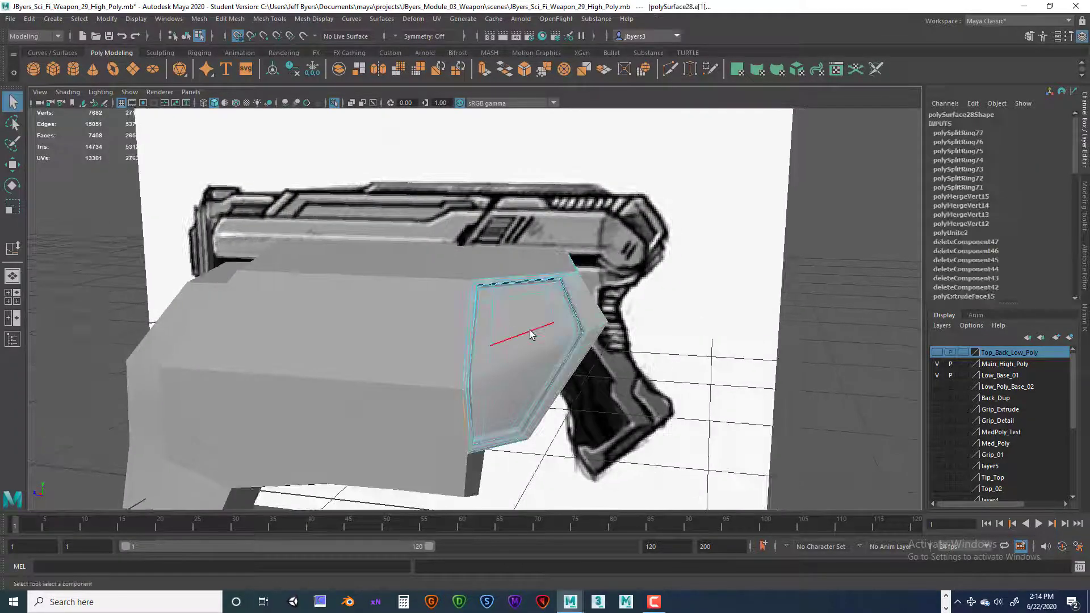
right_drag(530, 329, 520, 358)
alt+drag(518, 360, 558, 365)
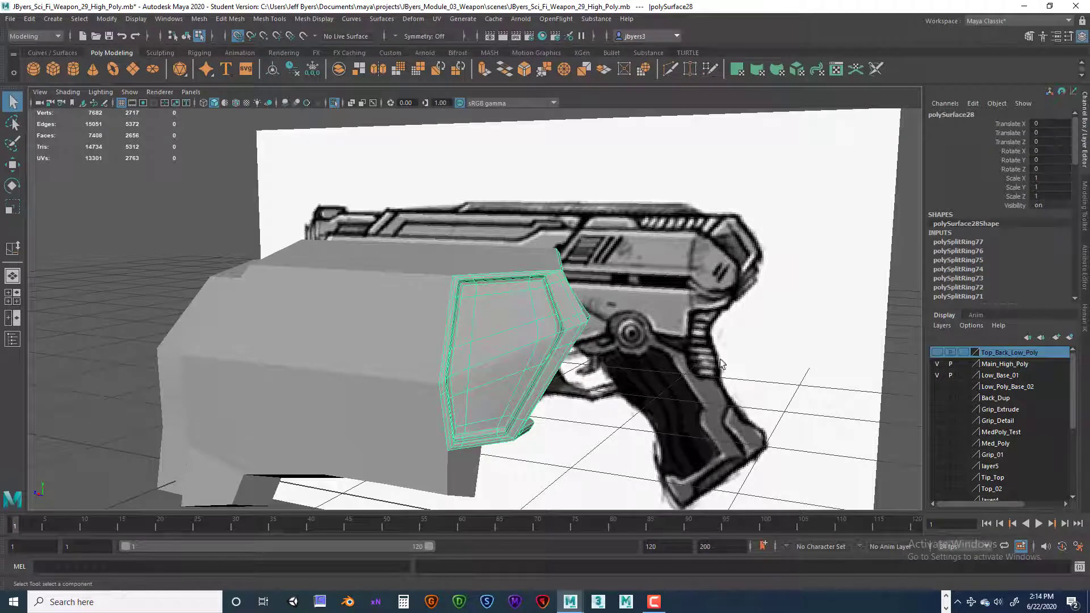
alt+drag(628, 396, 604, 339)
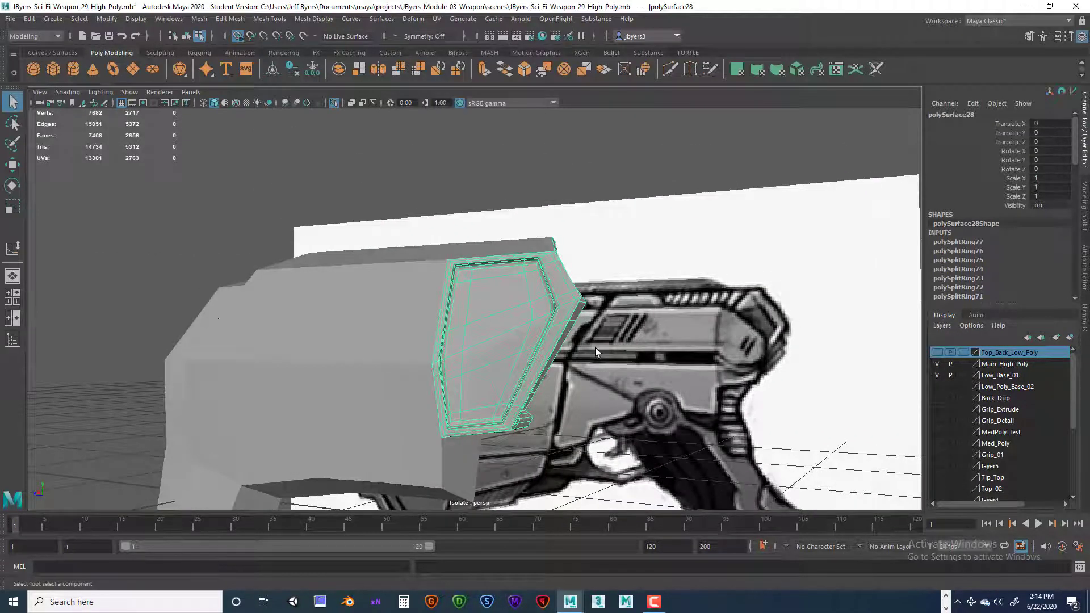
alt+right_drag(595, 347, 624, 331)
alt+drag(649, 324, 665, 322)
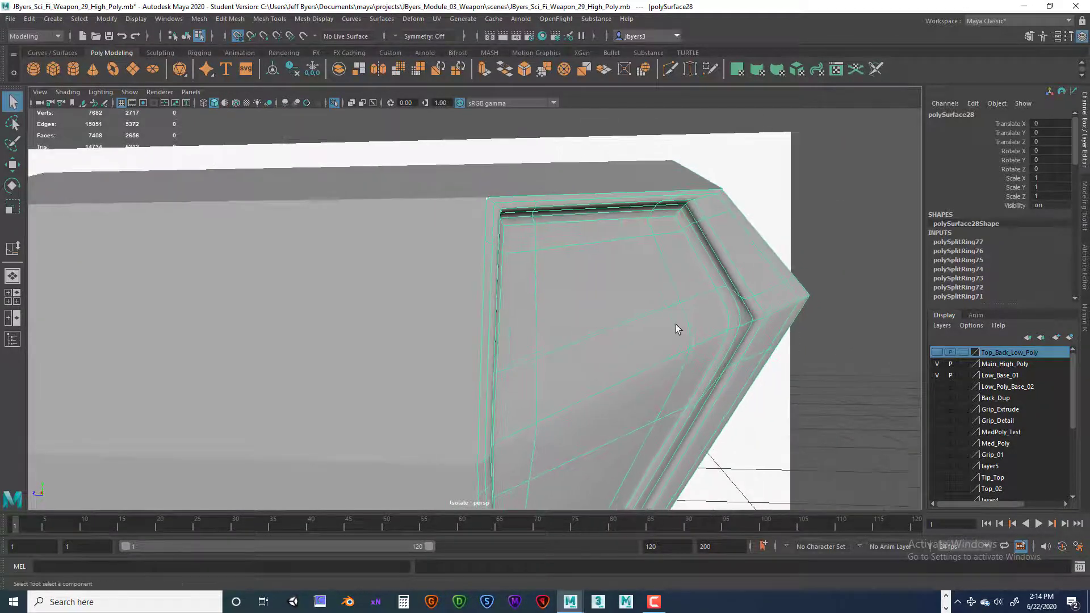
key(1)
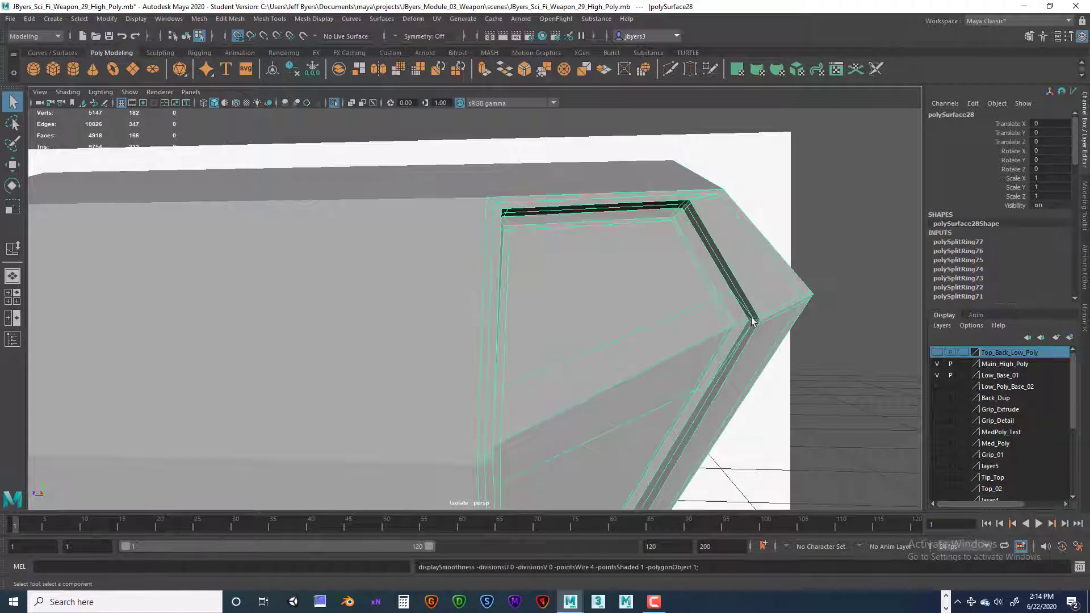
scroll(736, 297, up, 1)
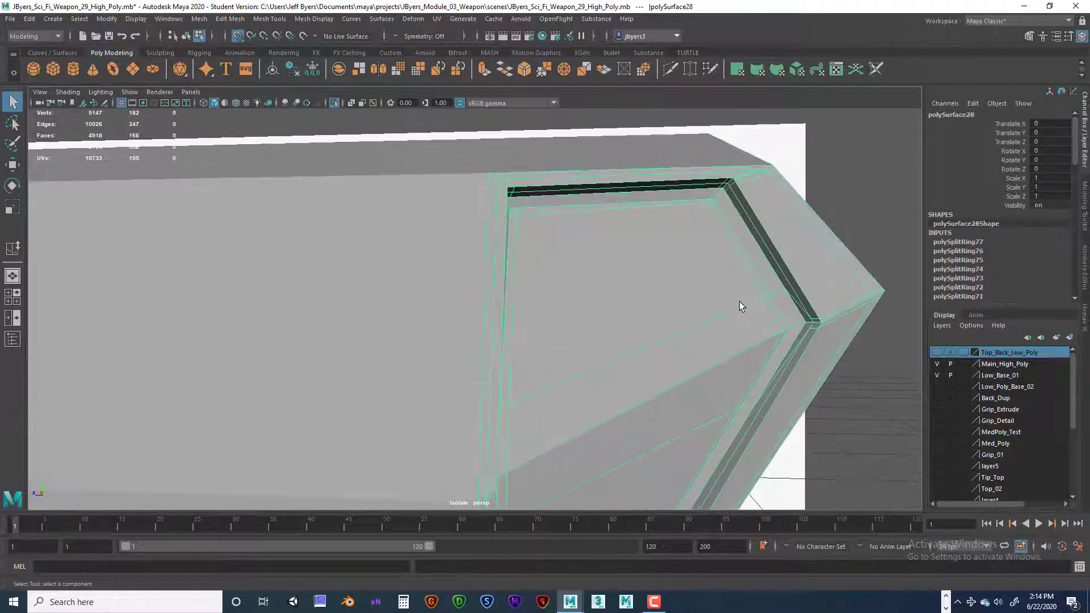
alt+middle_drag(736, 315, 654, 320)
alt+right_drag(655, 320, 741, 325)
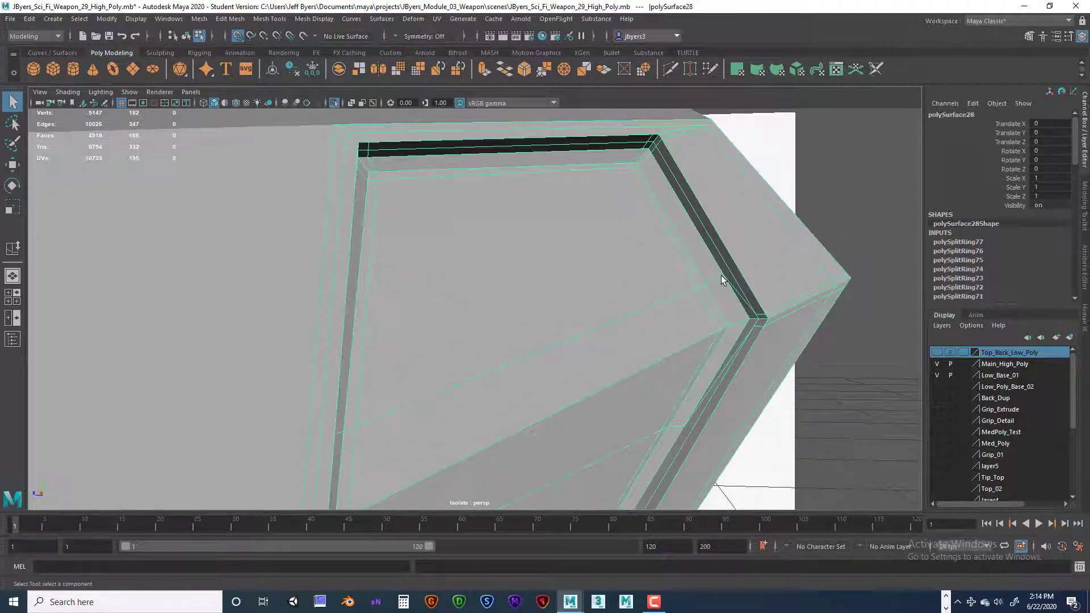
- Slide the short edges at the recessed panel's rear corner with the Slide Edge tool, and return to object selection
right_drag(720, 281, 720, 247)
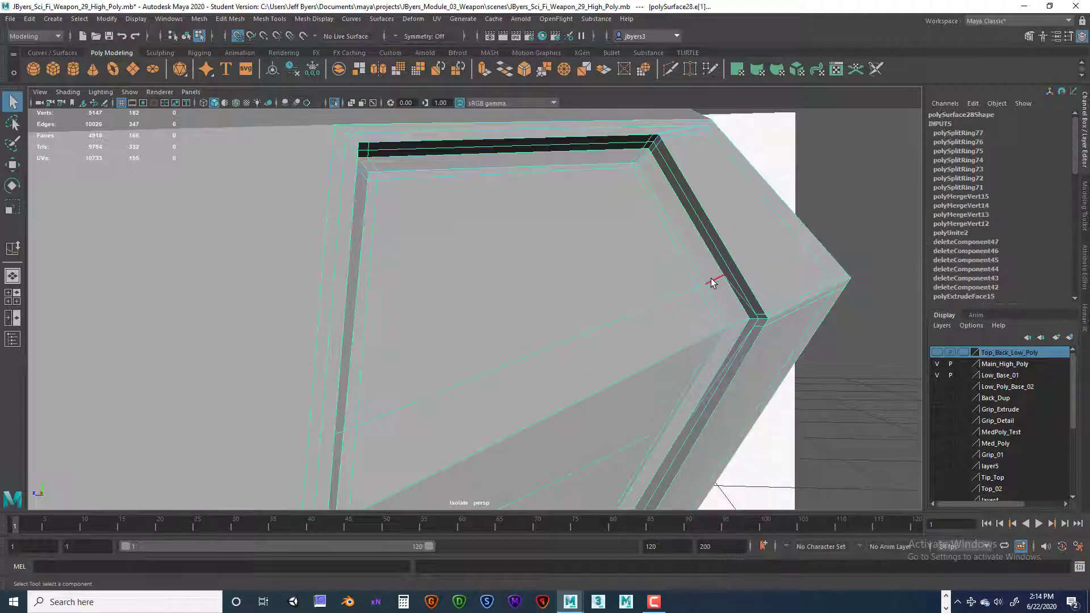
click(740, 295)
shift+right_drag(718, 286, 708, 368)
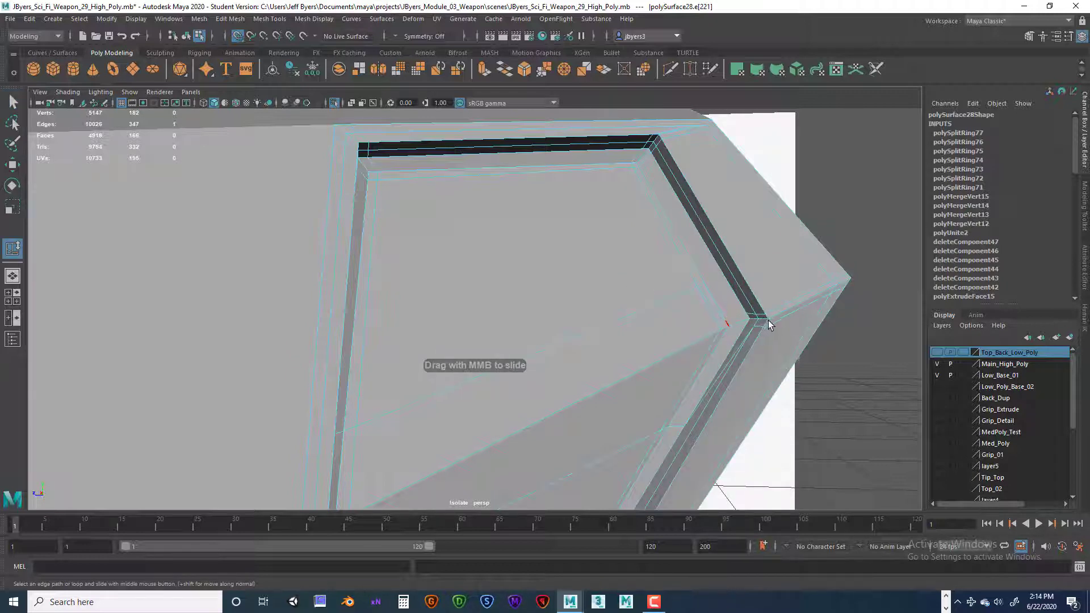
right_click(680, 424)
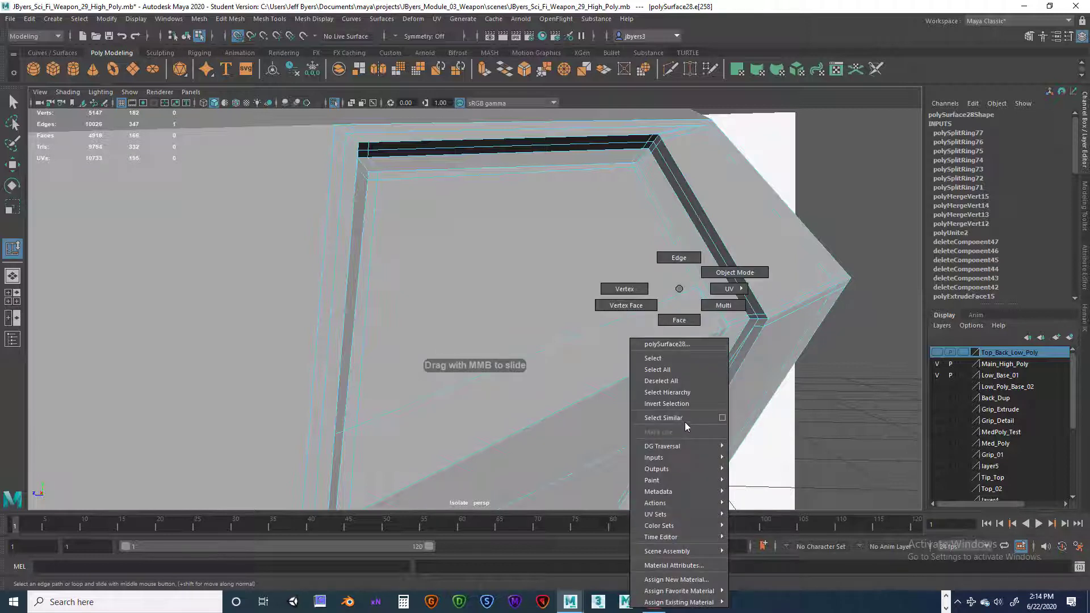
click(688, 362)
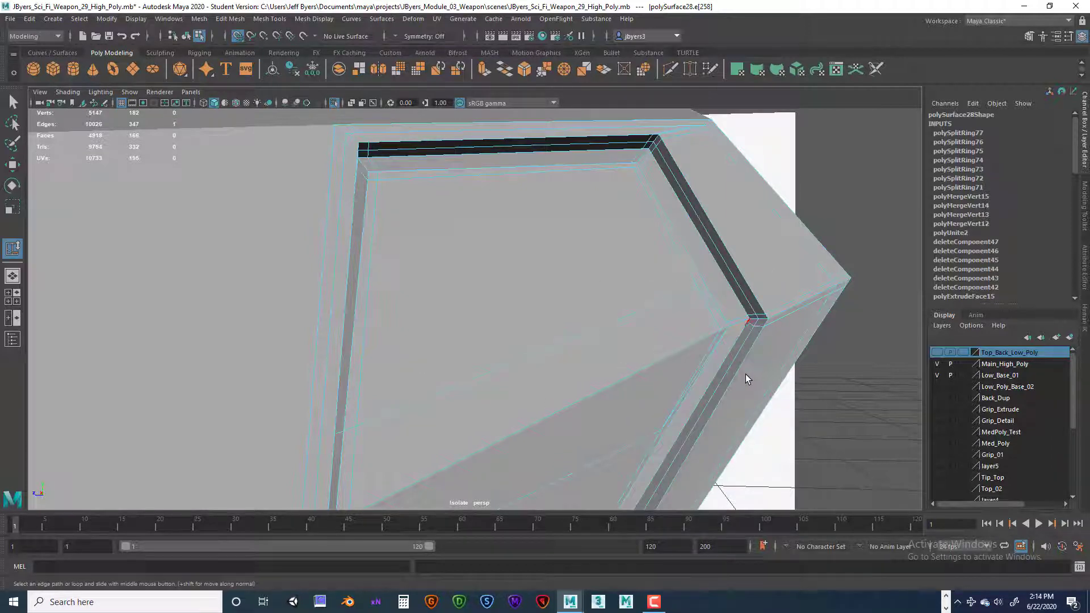
right_drag(587, 295, 620, 349)
- Preview the rear cap smoothed, examine its recessed panel and rear corner from several angles, and restore the unsmoothed display
scroll(620, 350, down, 3)
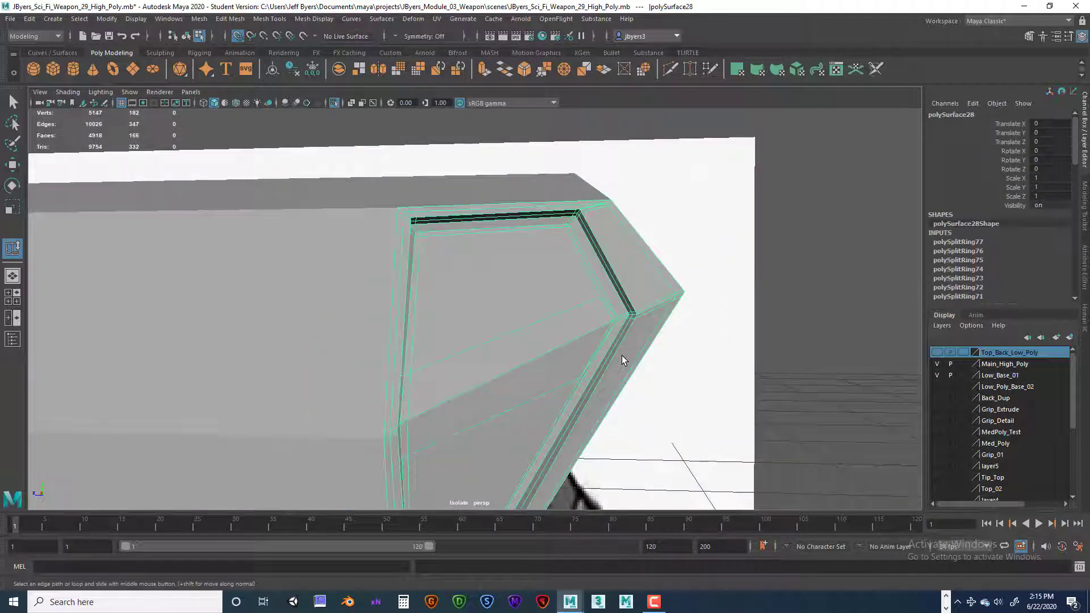
key(3)
click(675, 339)
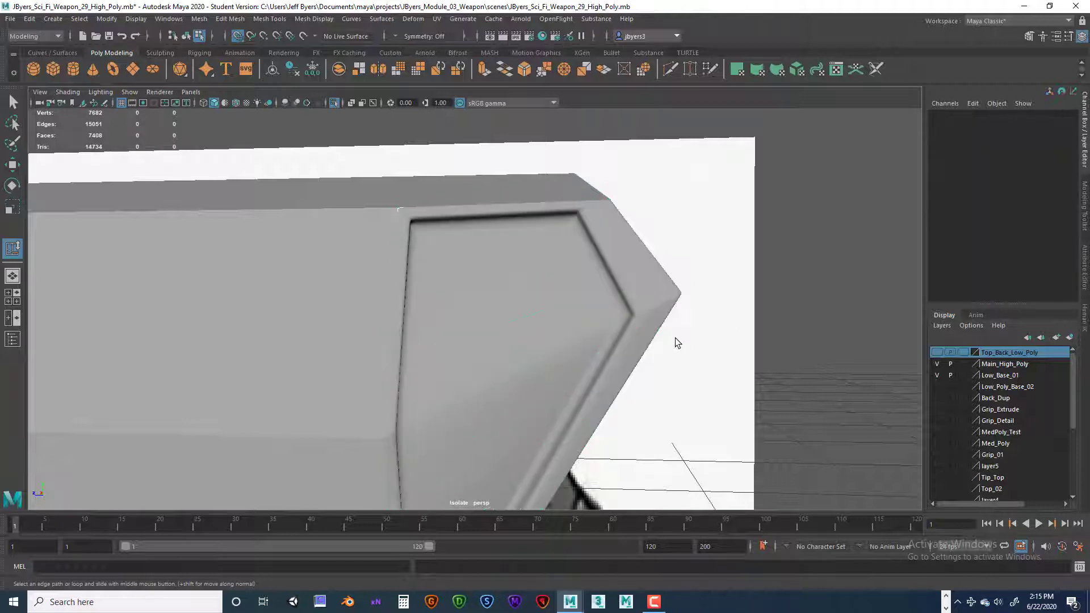
scroll(674, 339, up, 3)
alt+drag(674, 339, 620, 339)
scroll(666, 323, down, 5)
right_drag(527, 342, 524, 357)
alt+drag(519, 361, 536, 367)
key(1)
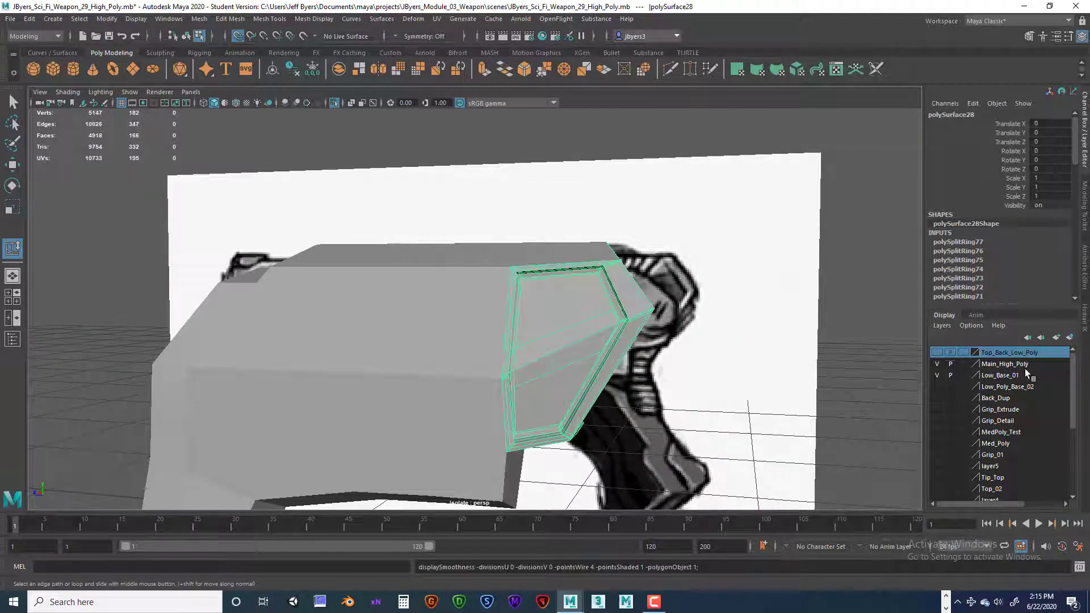
- Add the rear cap to the Main_High_Poly display layer and check its membership by hiding and reshowing the layer
click(998, 364)
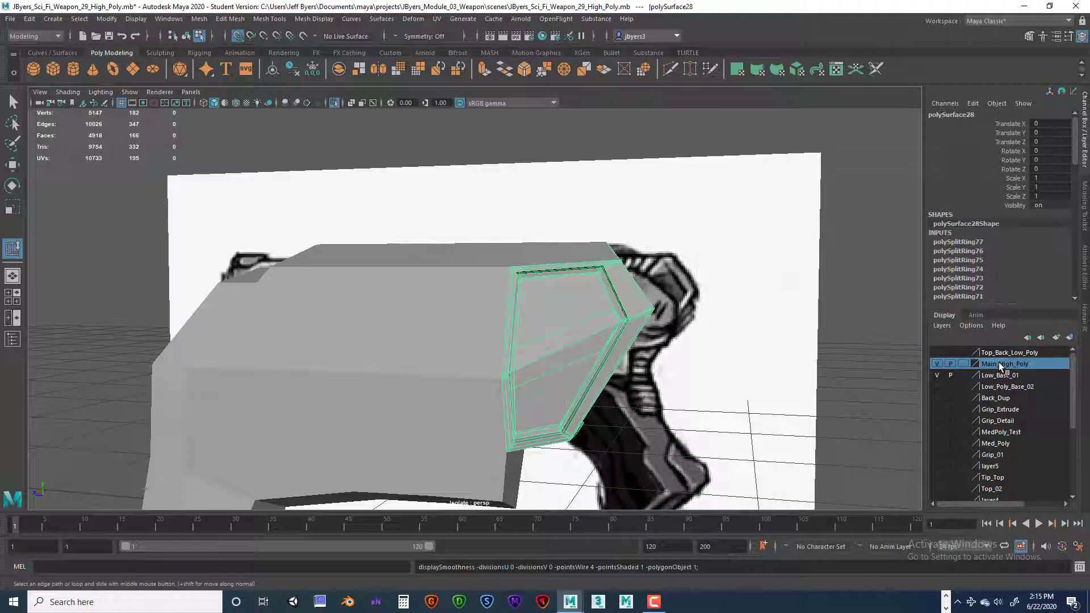
right_click(1004, 367)
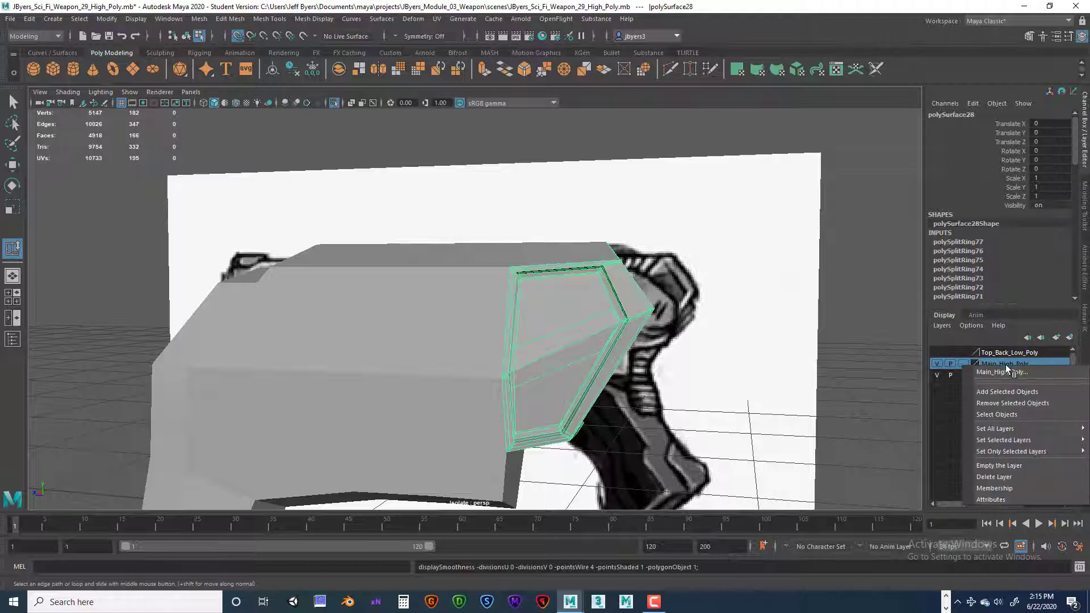
click(1010, 389)
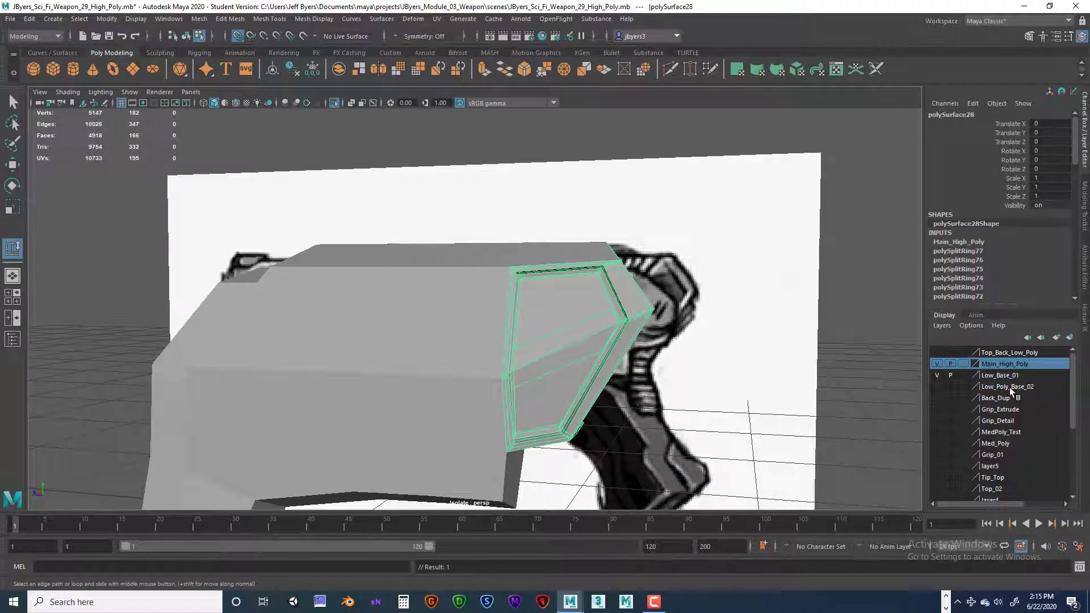
click(936, 364)
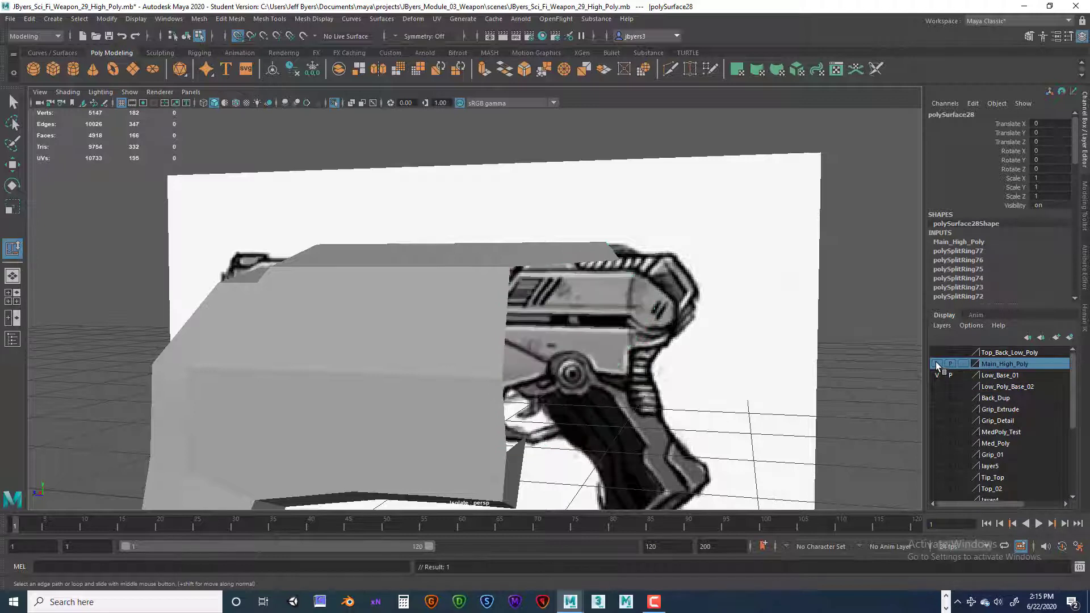
click(936, 363)
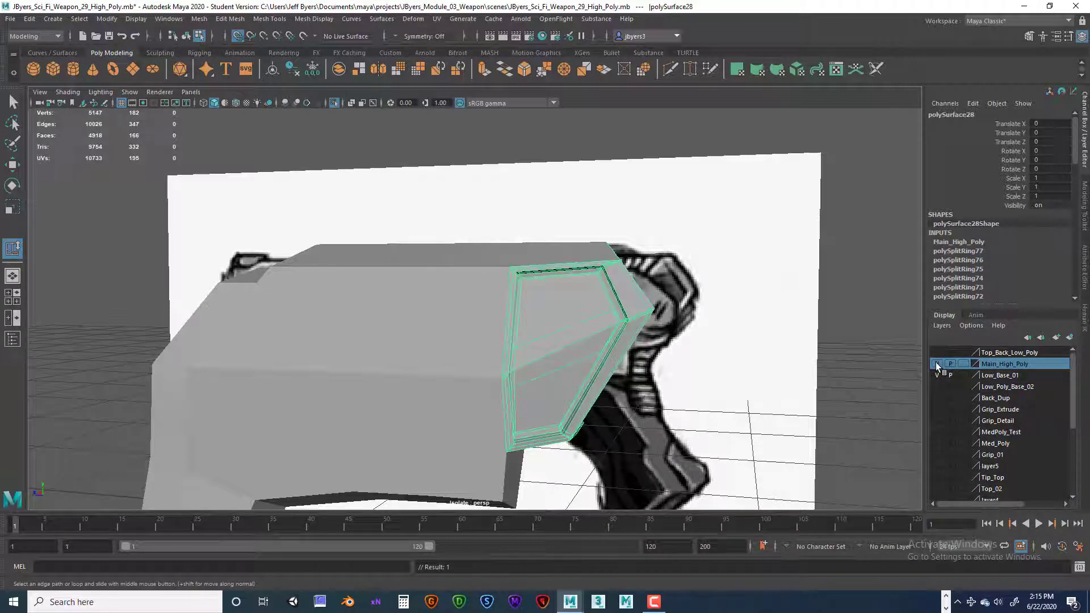